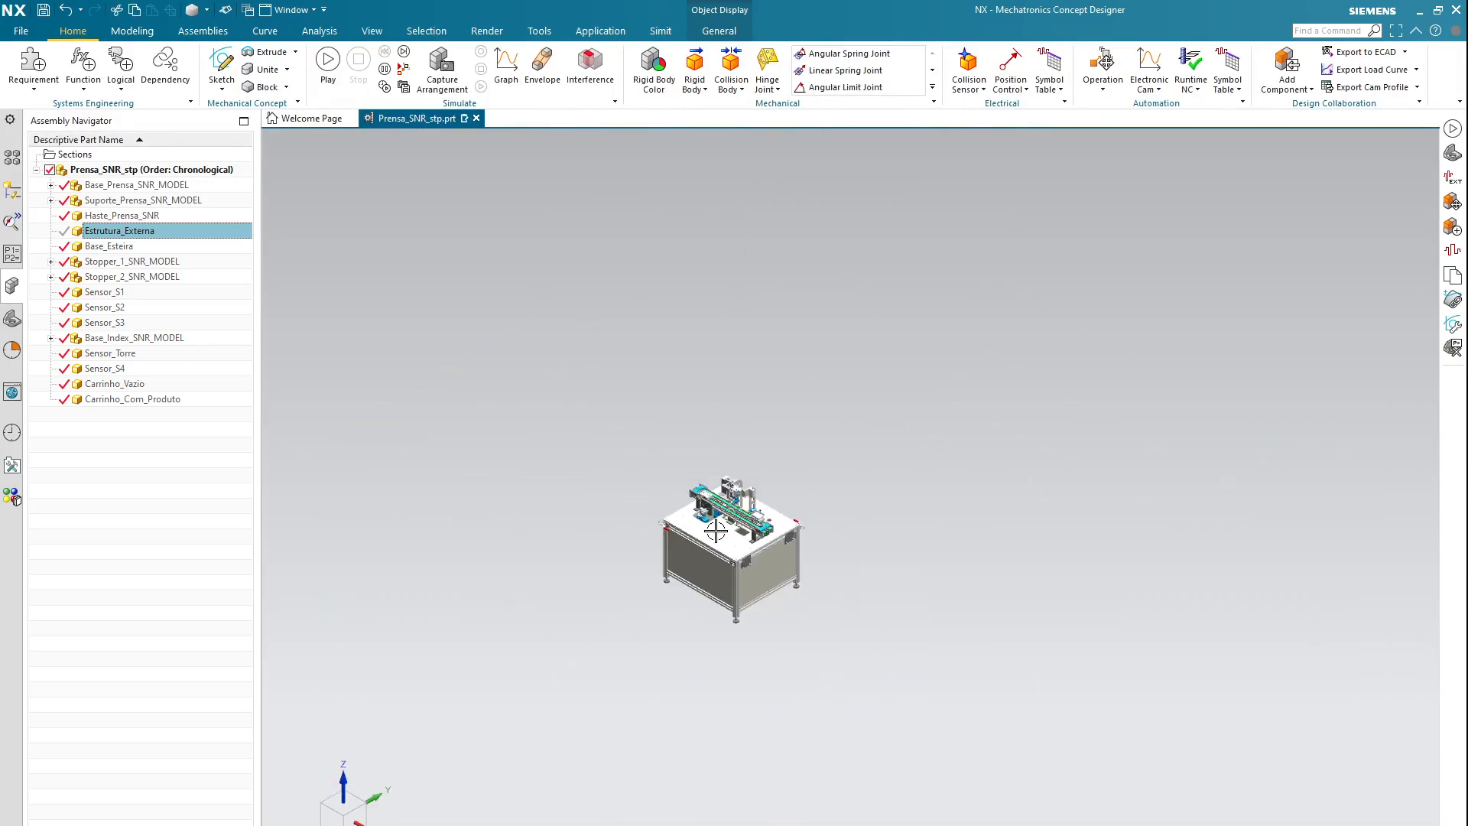
- Highlight the Base_Prensa_SNR_MODEL, Suporte_Prensa_SNR_MODEL and Haste_Prensa_SNR components one after another to examine them in the press assembly
scroll(716, 530, "up", 10)
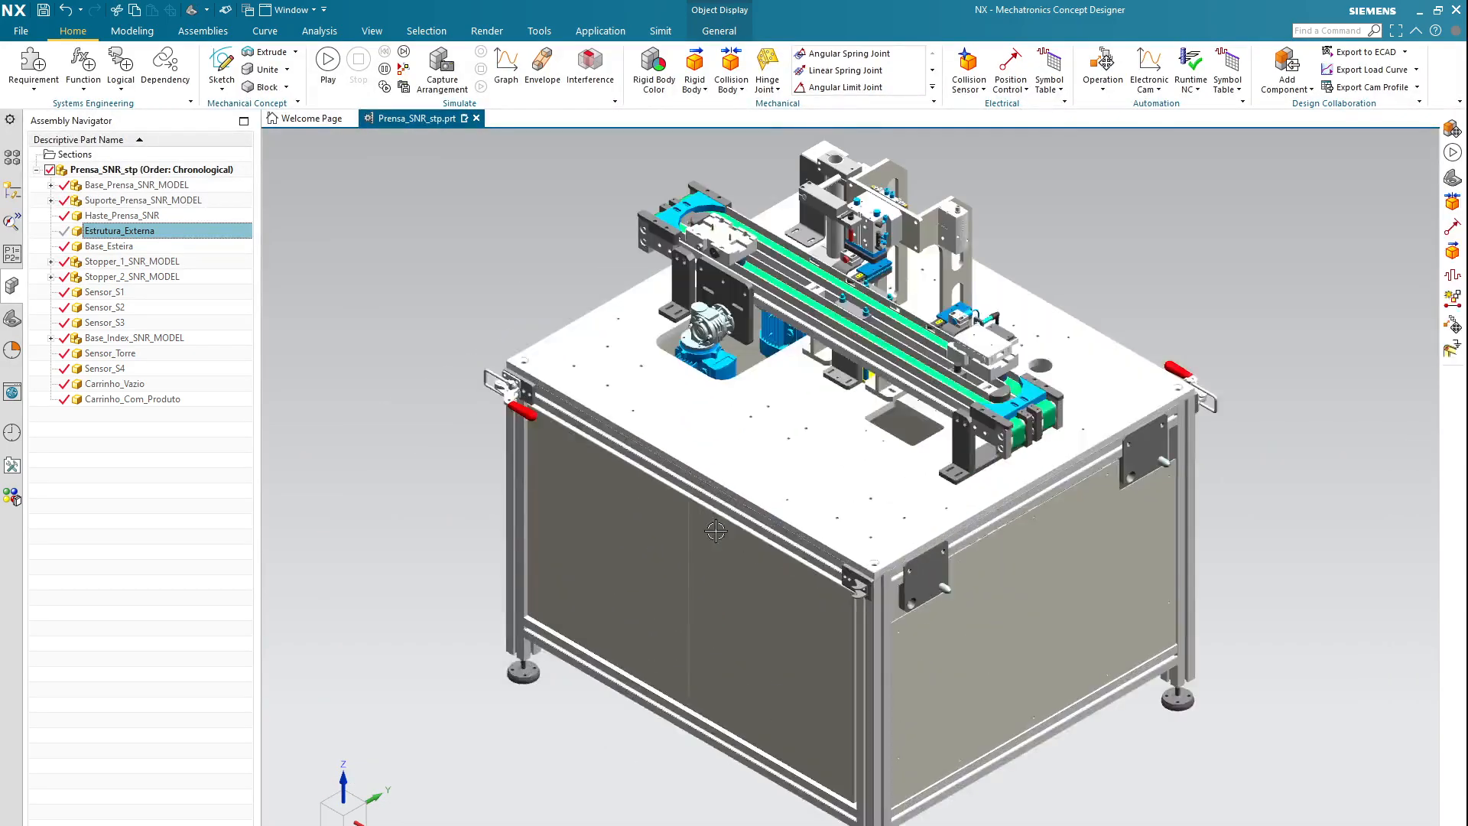
left_click(390, 306)
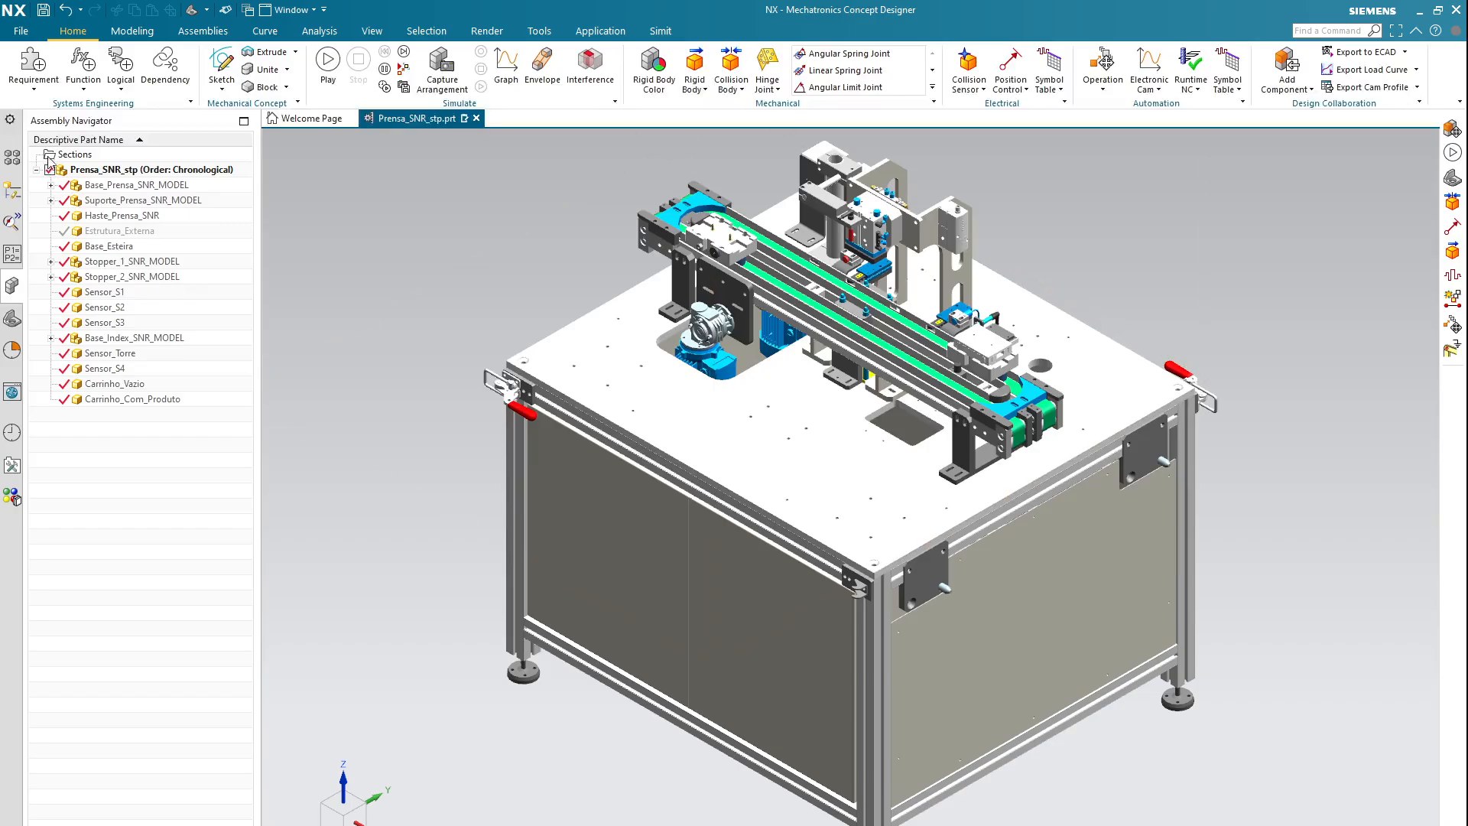
left_click(116, 190)
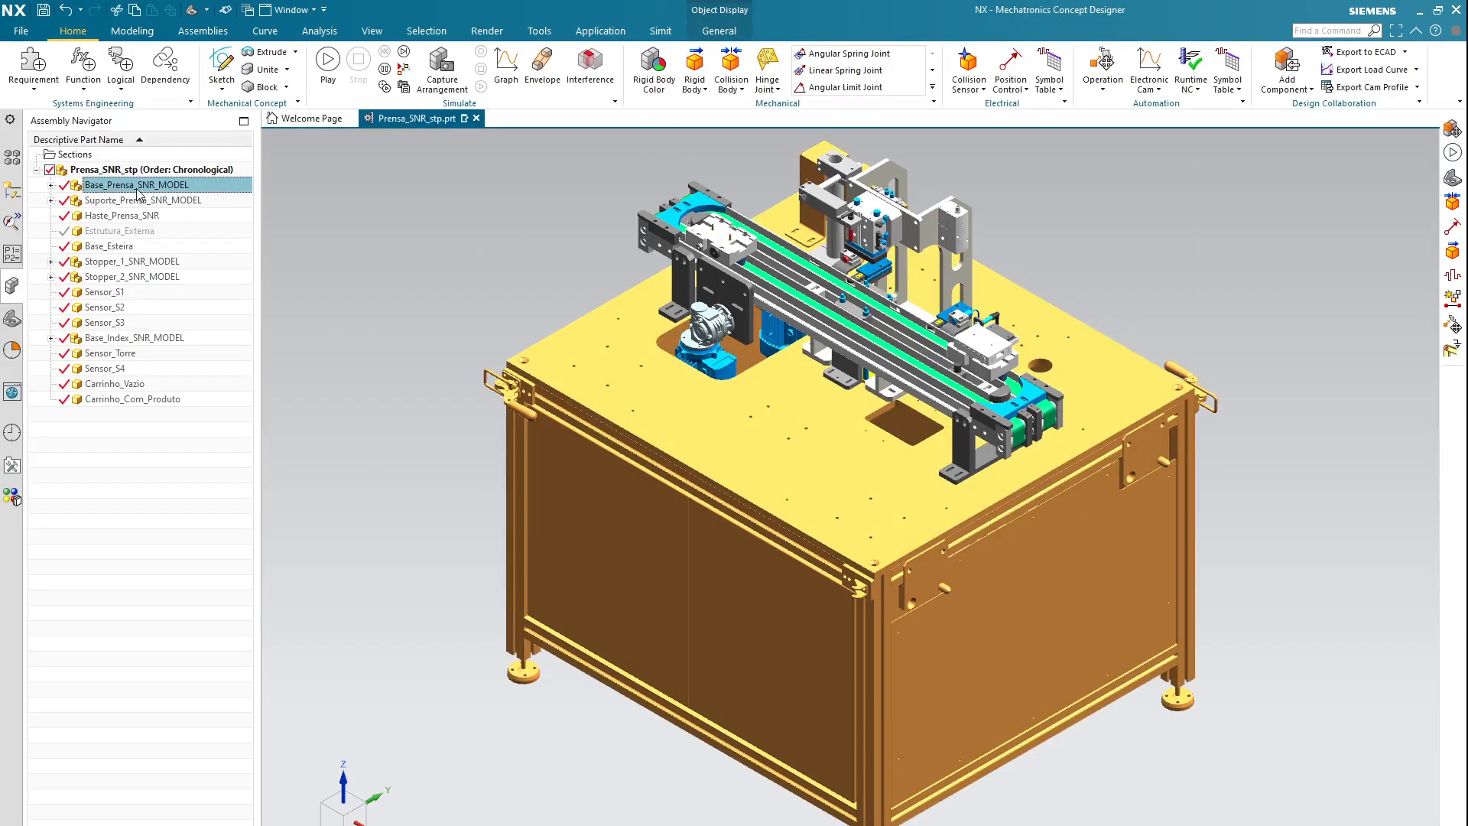
left_click(155, 202)
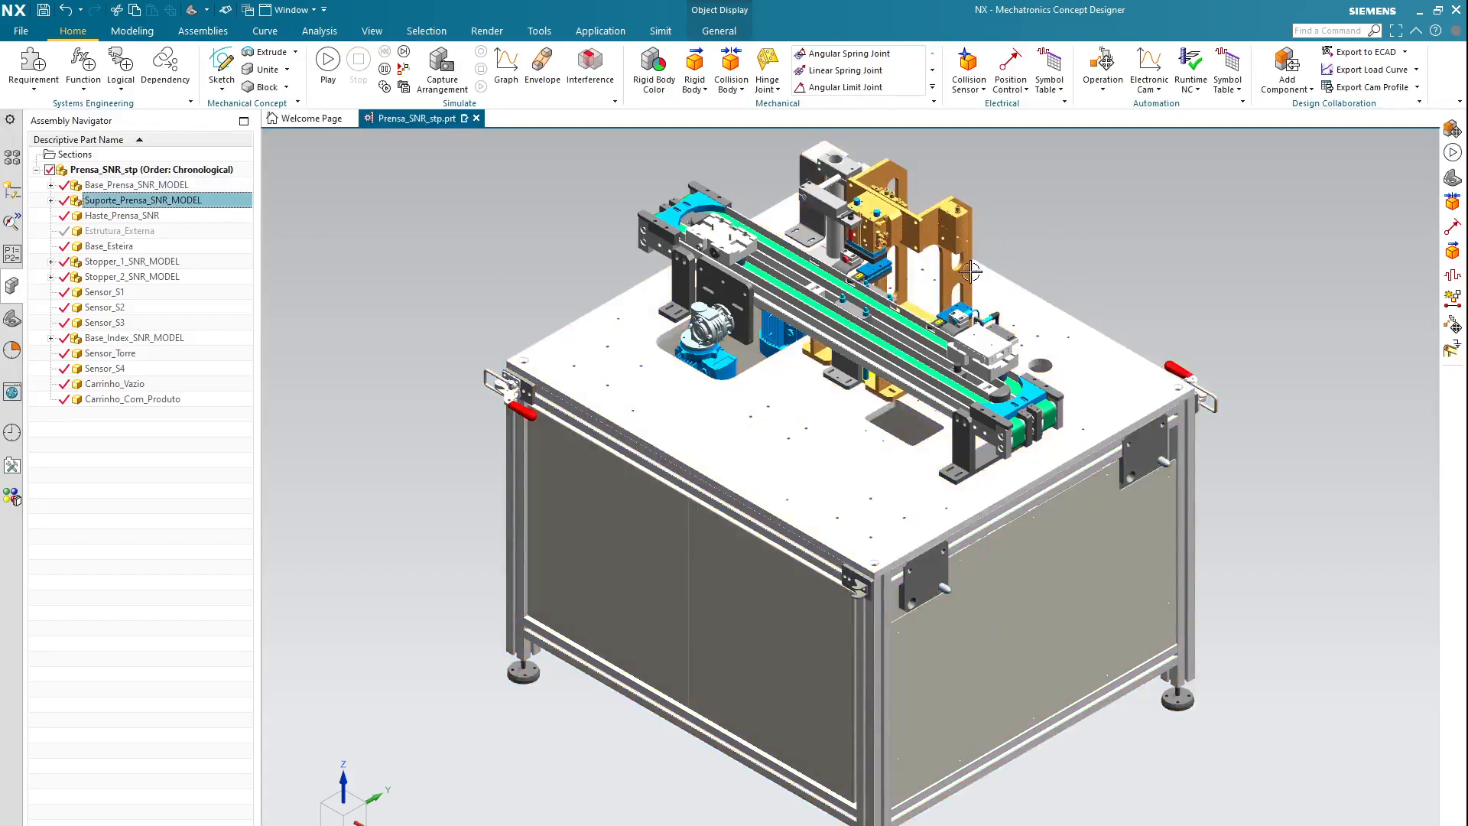
scroll(862, 210, "up", 5)
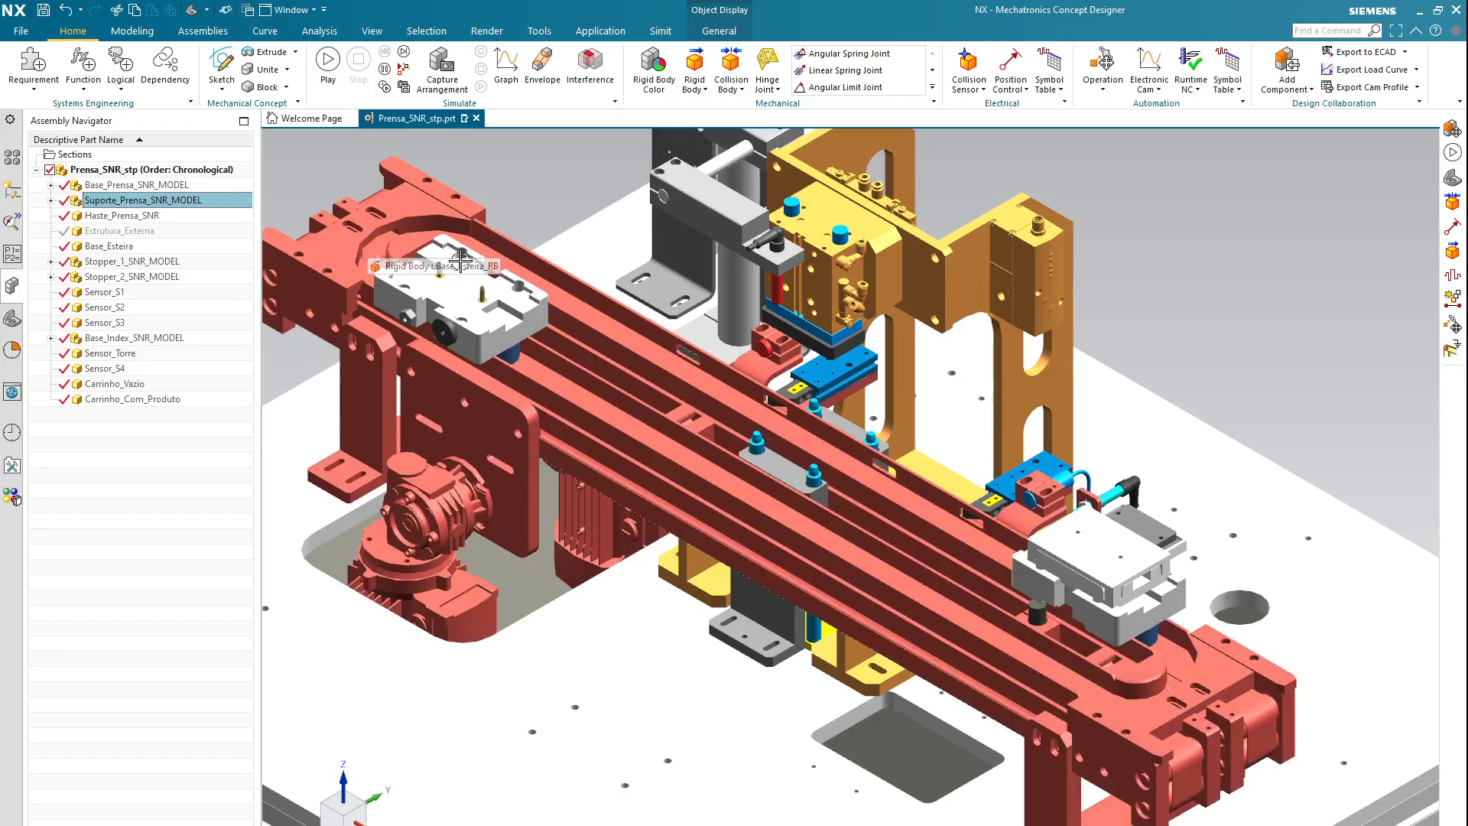
key("ctrl+f")
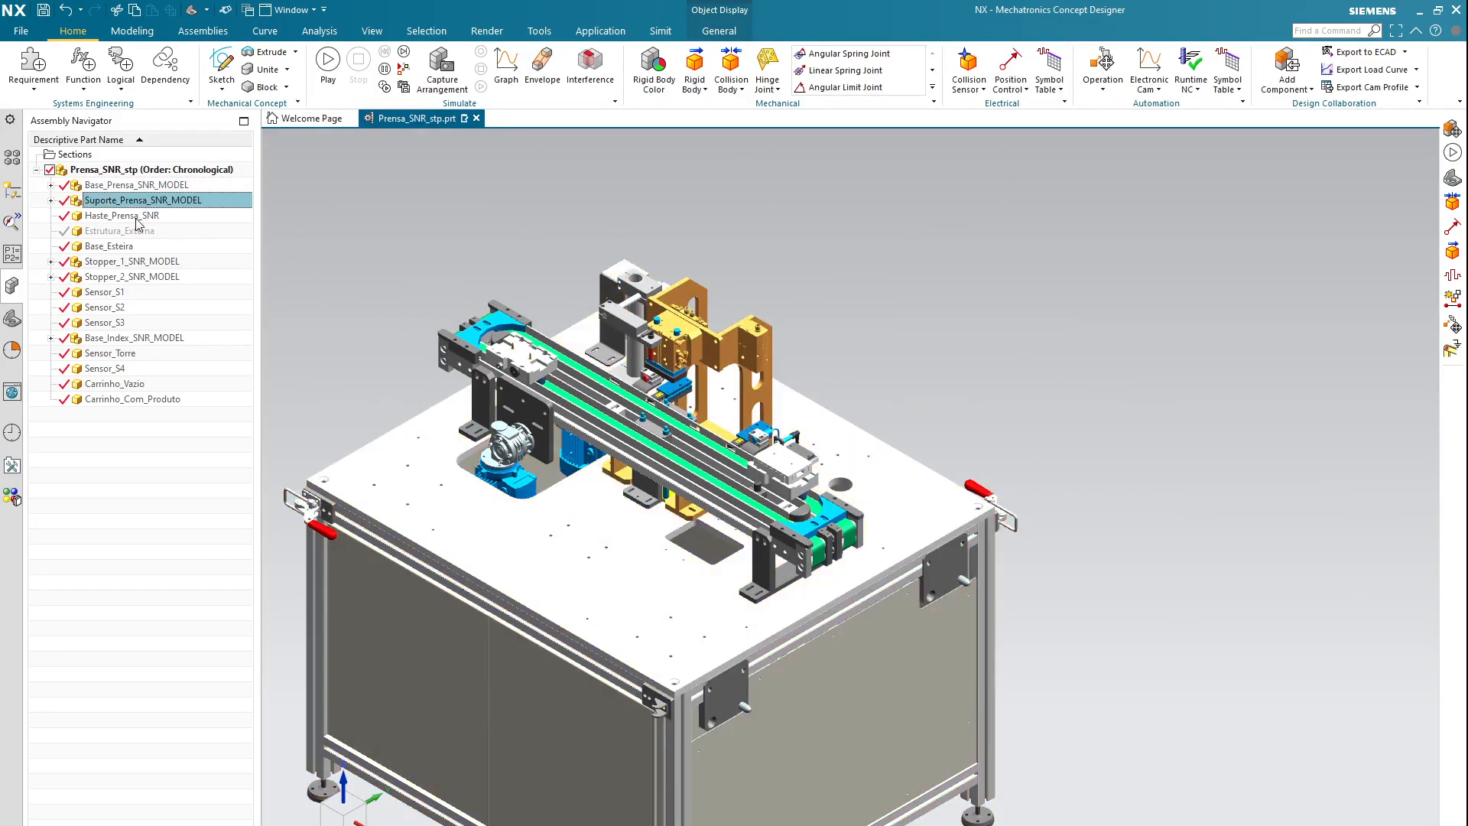
scroll(672, 344, "up", 5)
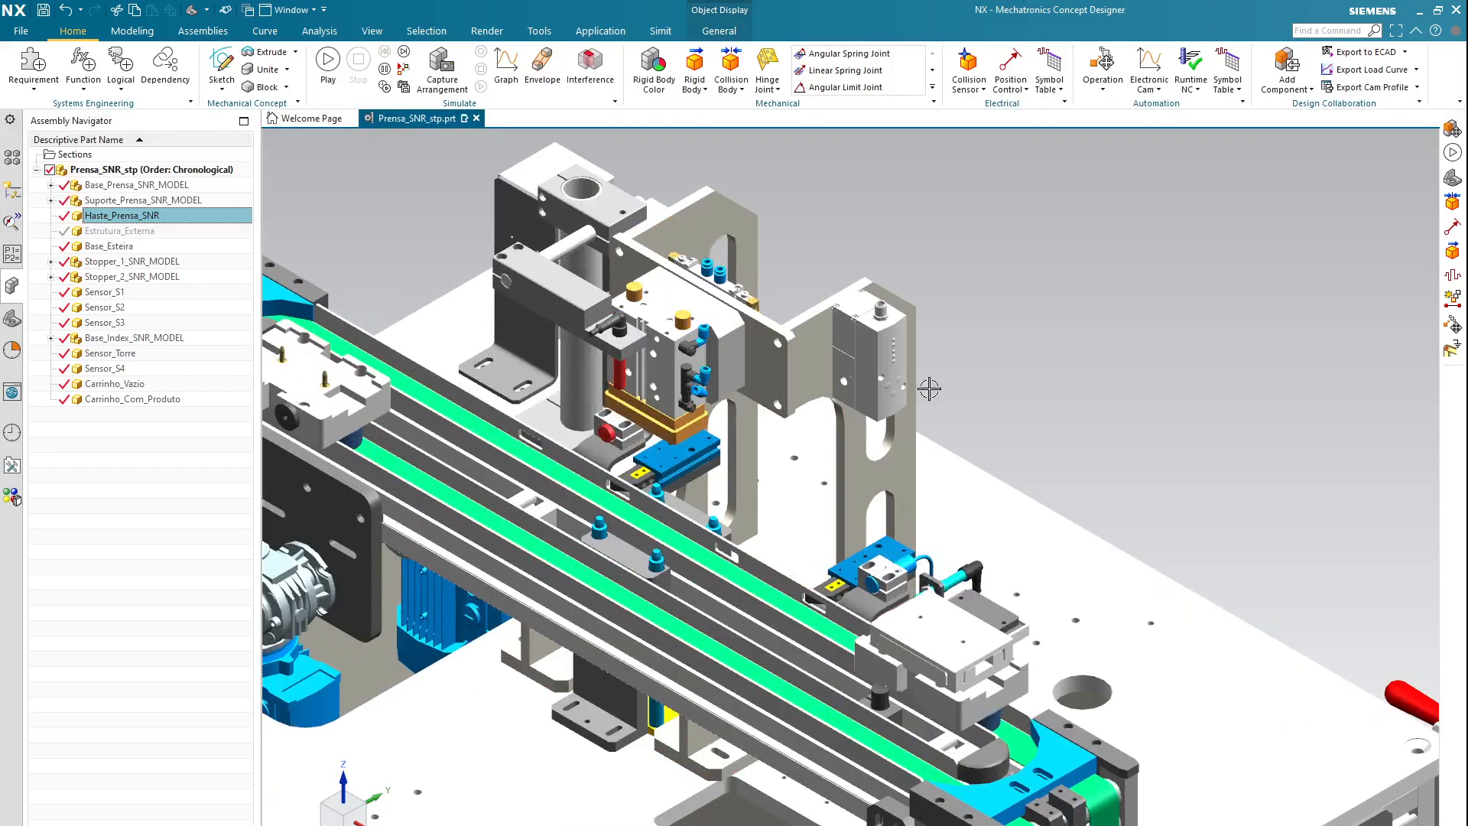
- Highlight the Base_Esteira conveyor, Stopper_1_SNR_MODEL and Stopper_2_SNR_MODEL components to locate each one up close
left_click(108, 249)
scroll(596, 395, "down", 4)
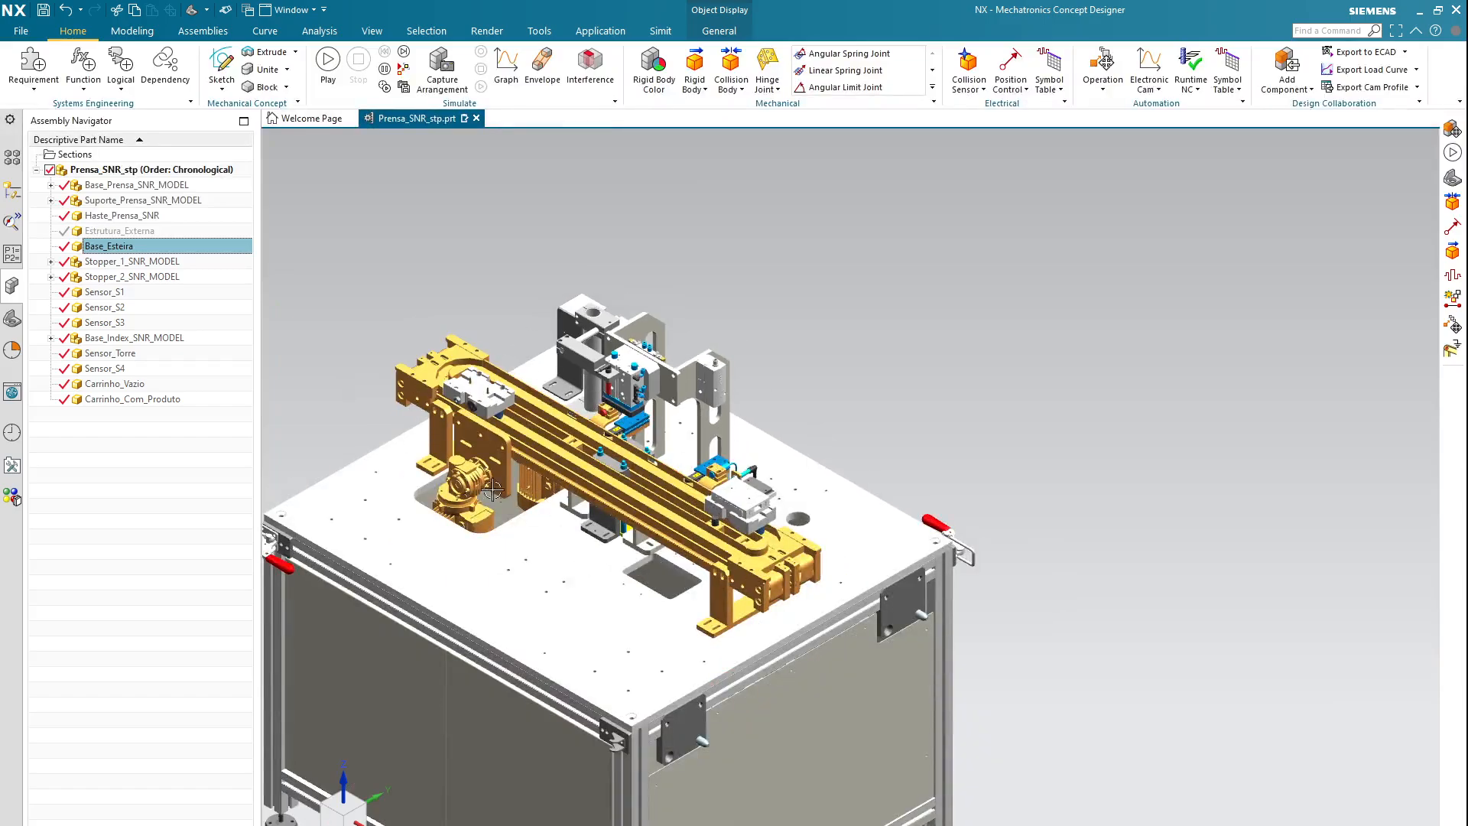
scroll(544, 516, "up", 3)
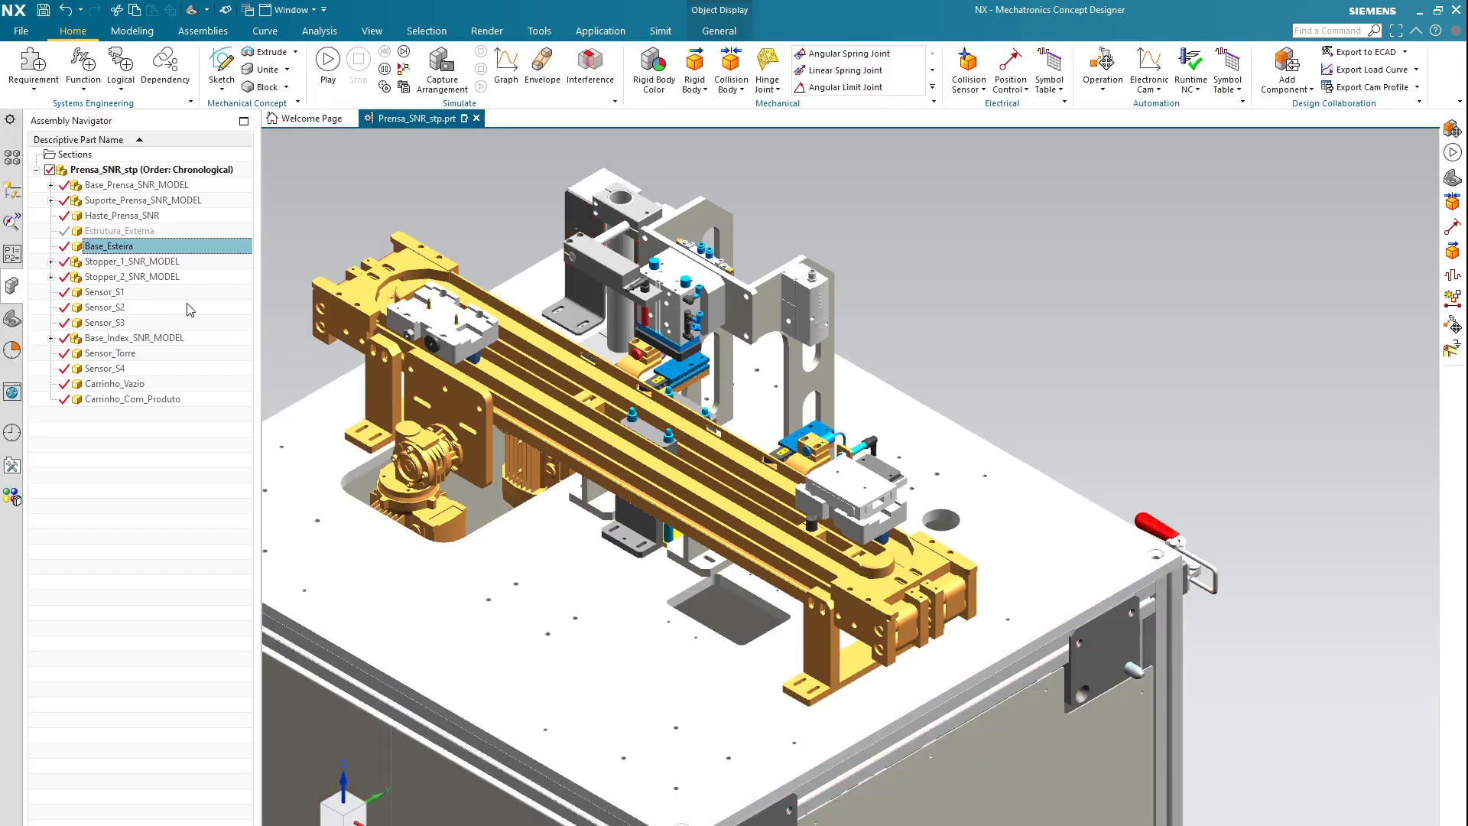
left_click(132, 260)
scroll(808, 455, "up", 5)
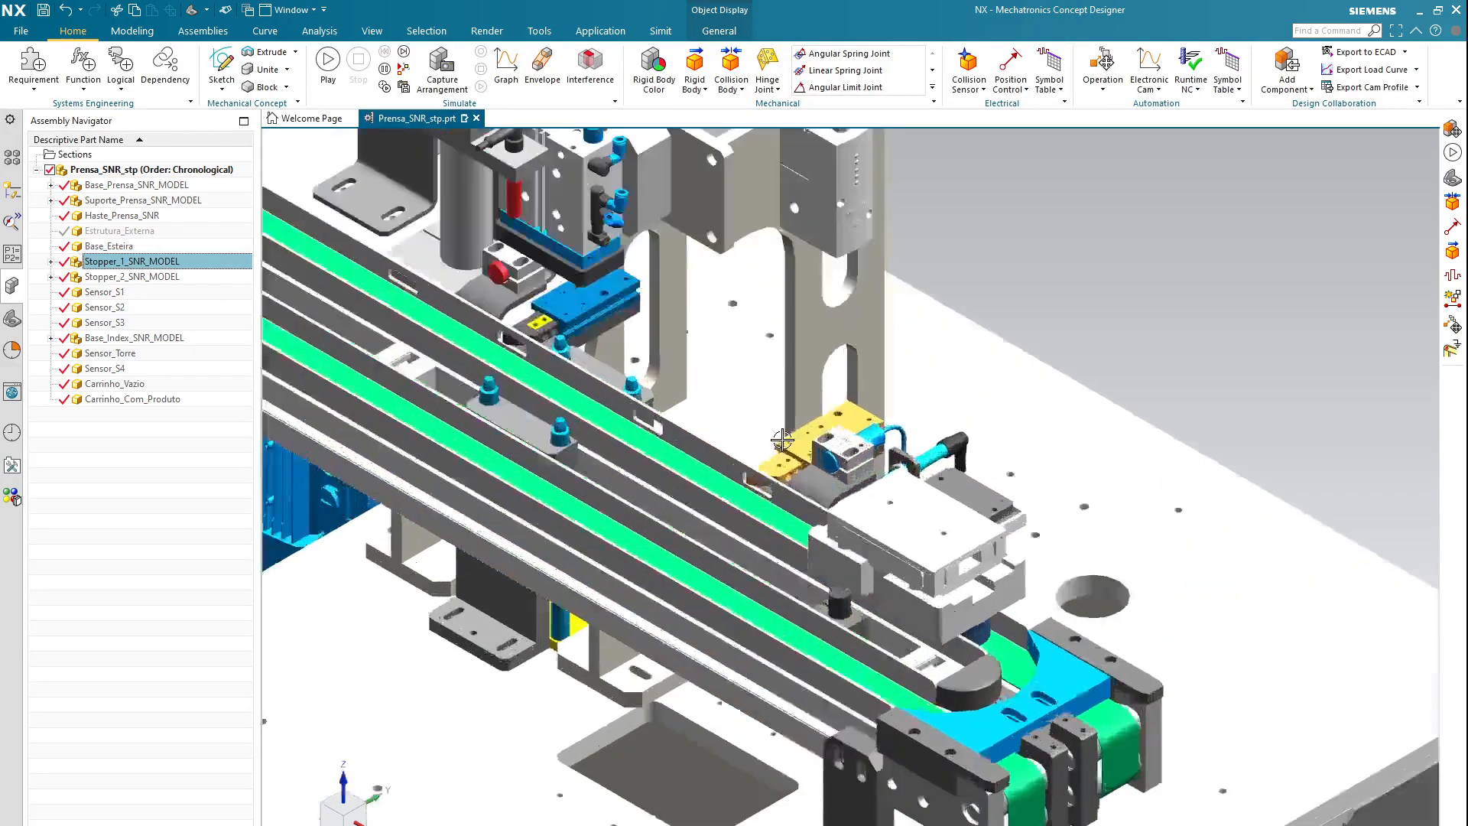
left_click(146, 279)
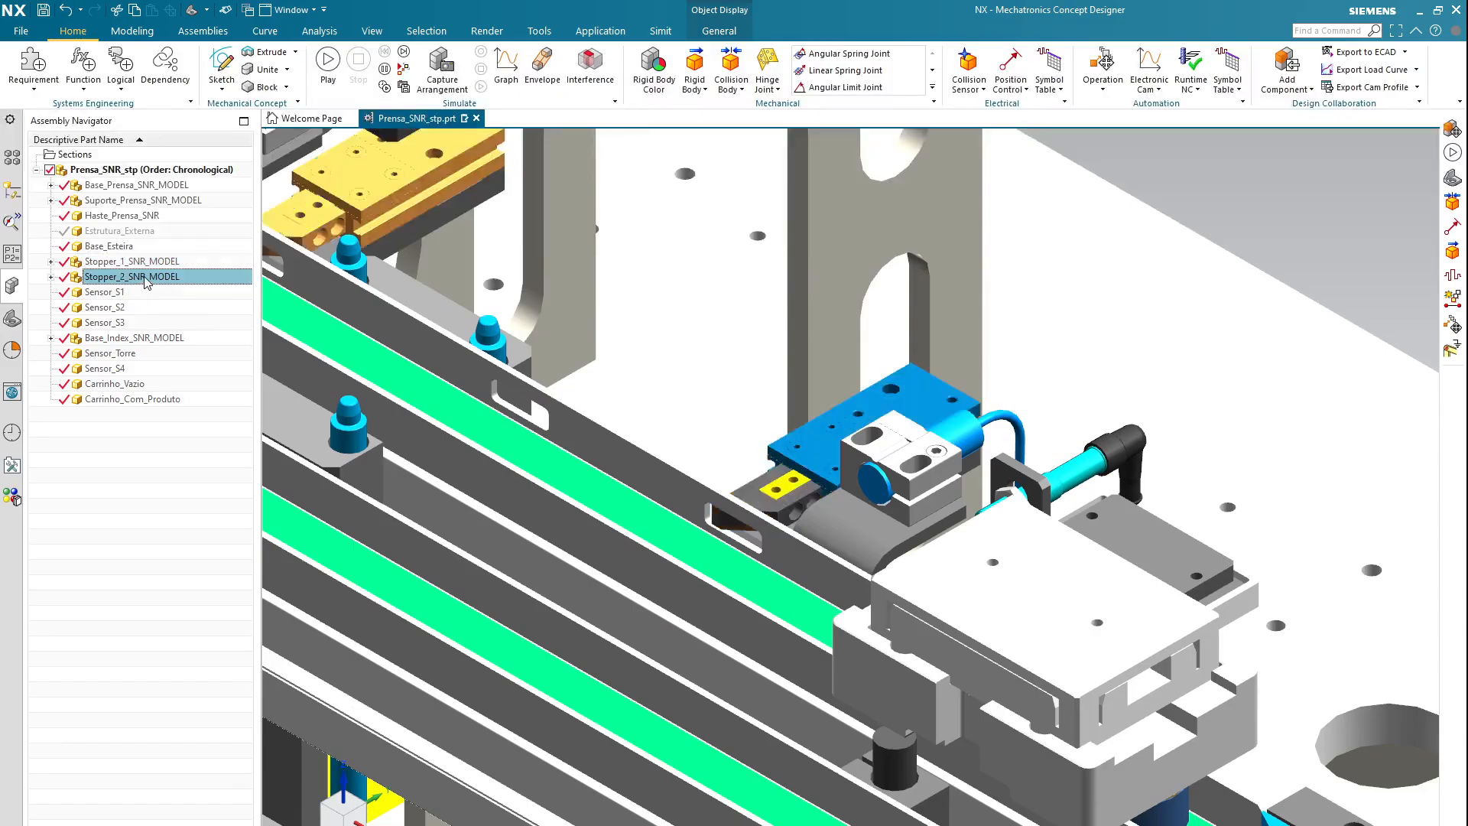
- Highlight Sensor_S1, Sensor_S2, Sensor_S3, Sensor_Torre, Sensor_S4 and Base_Index_SNR_MODEL in turn to locate them around the conveyor
scroll(620, 476, "down", 3)
left_click(127, 295)
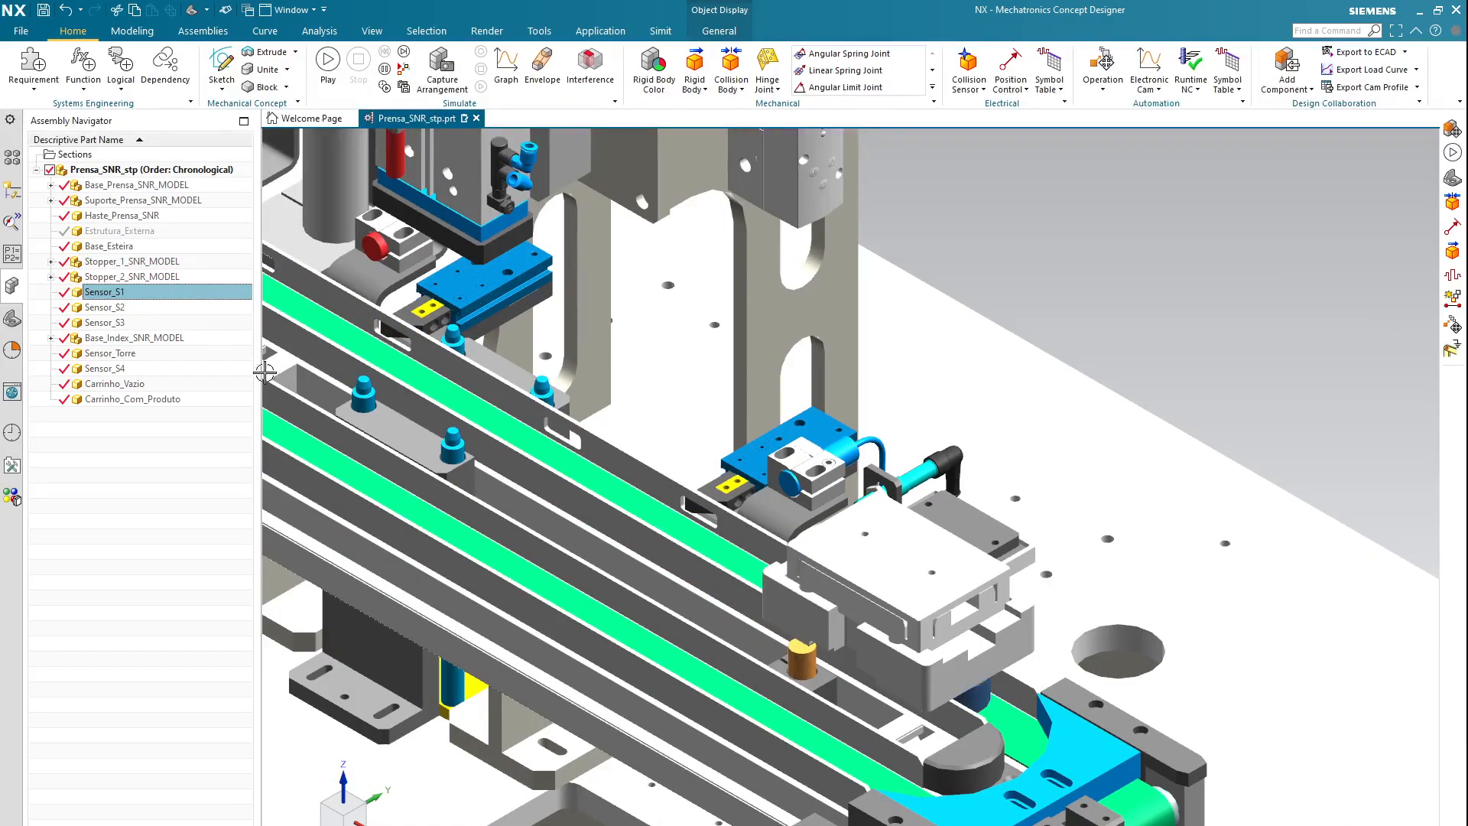
left_click(140, 308)
left_click(141, 328)
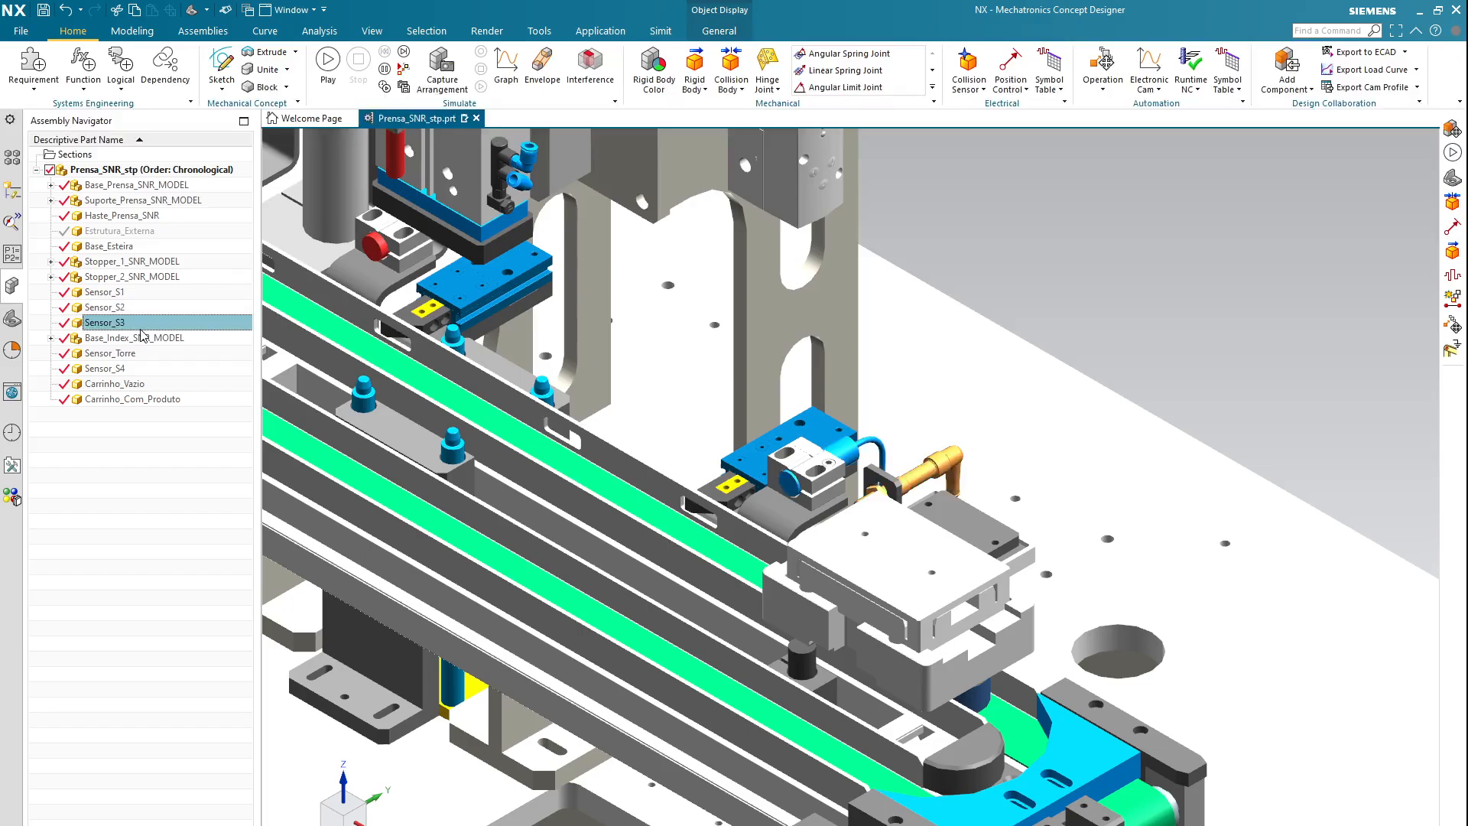
left_click(134, 354)
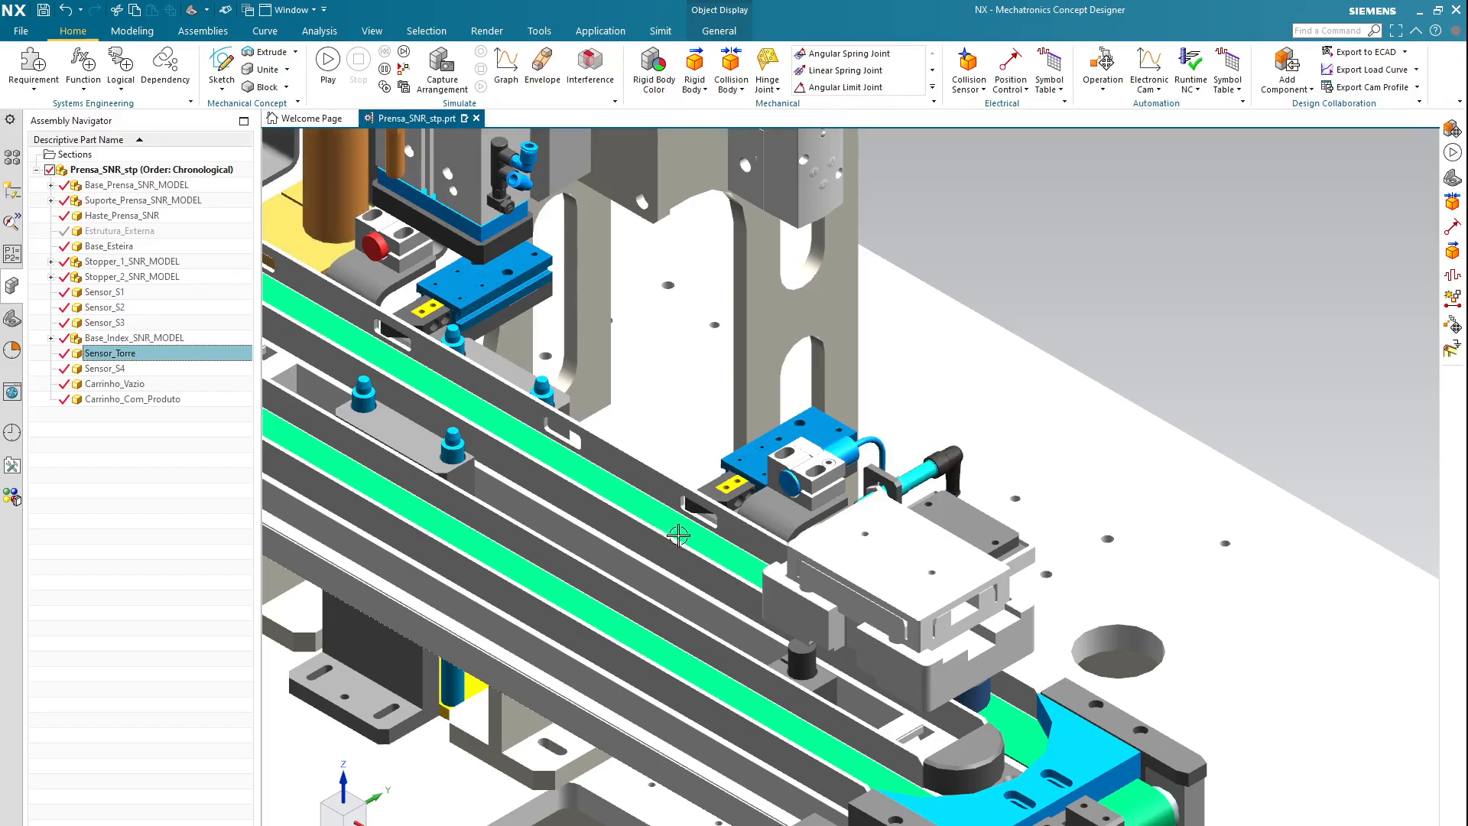
scroll(676, 535, "up", 2)
scroll(514, 312, "down", 3)
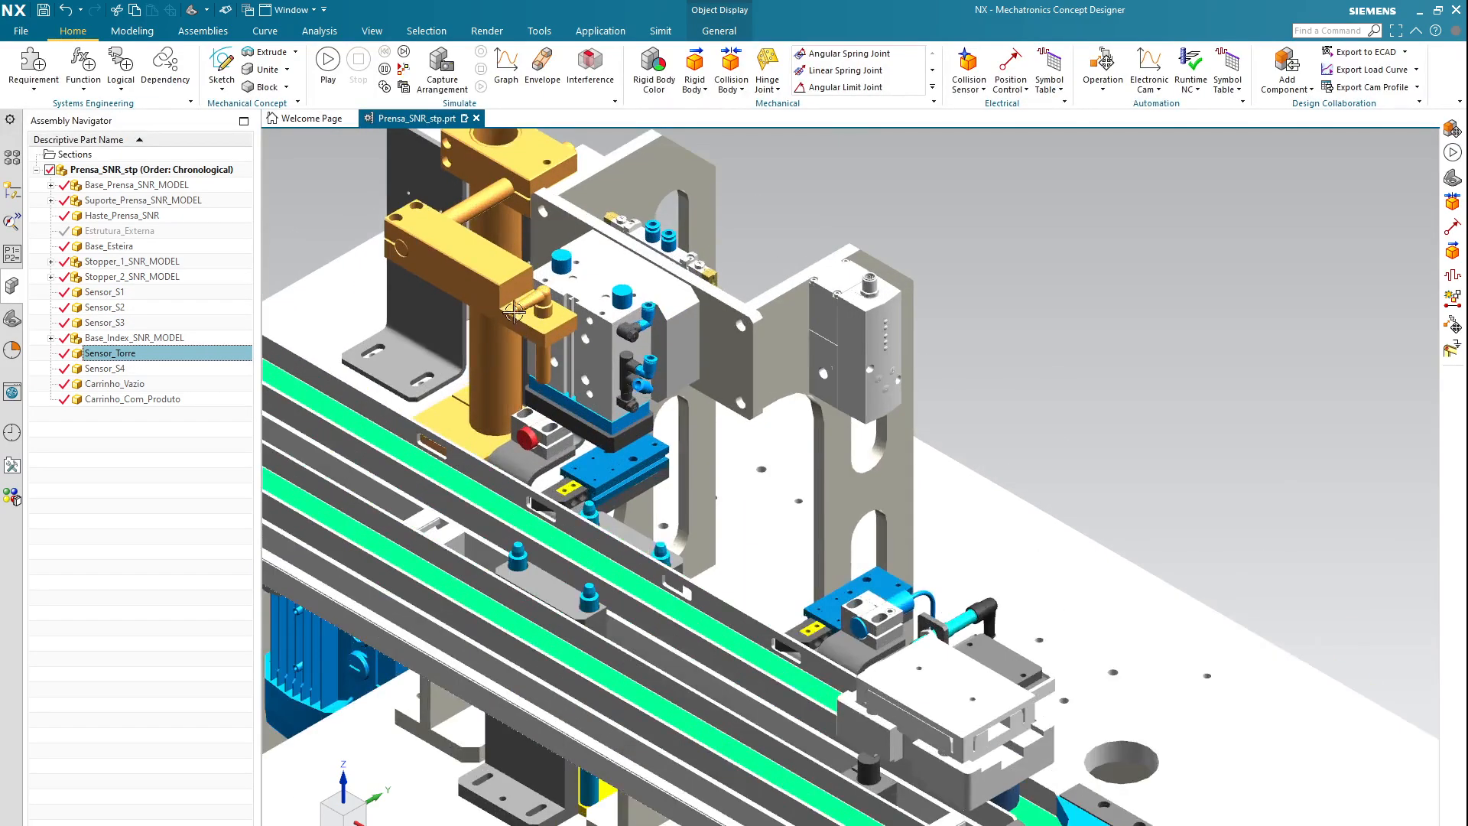
left_click(170, 370)
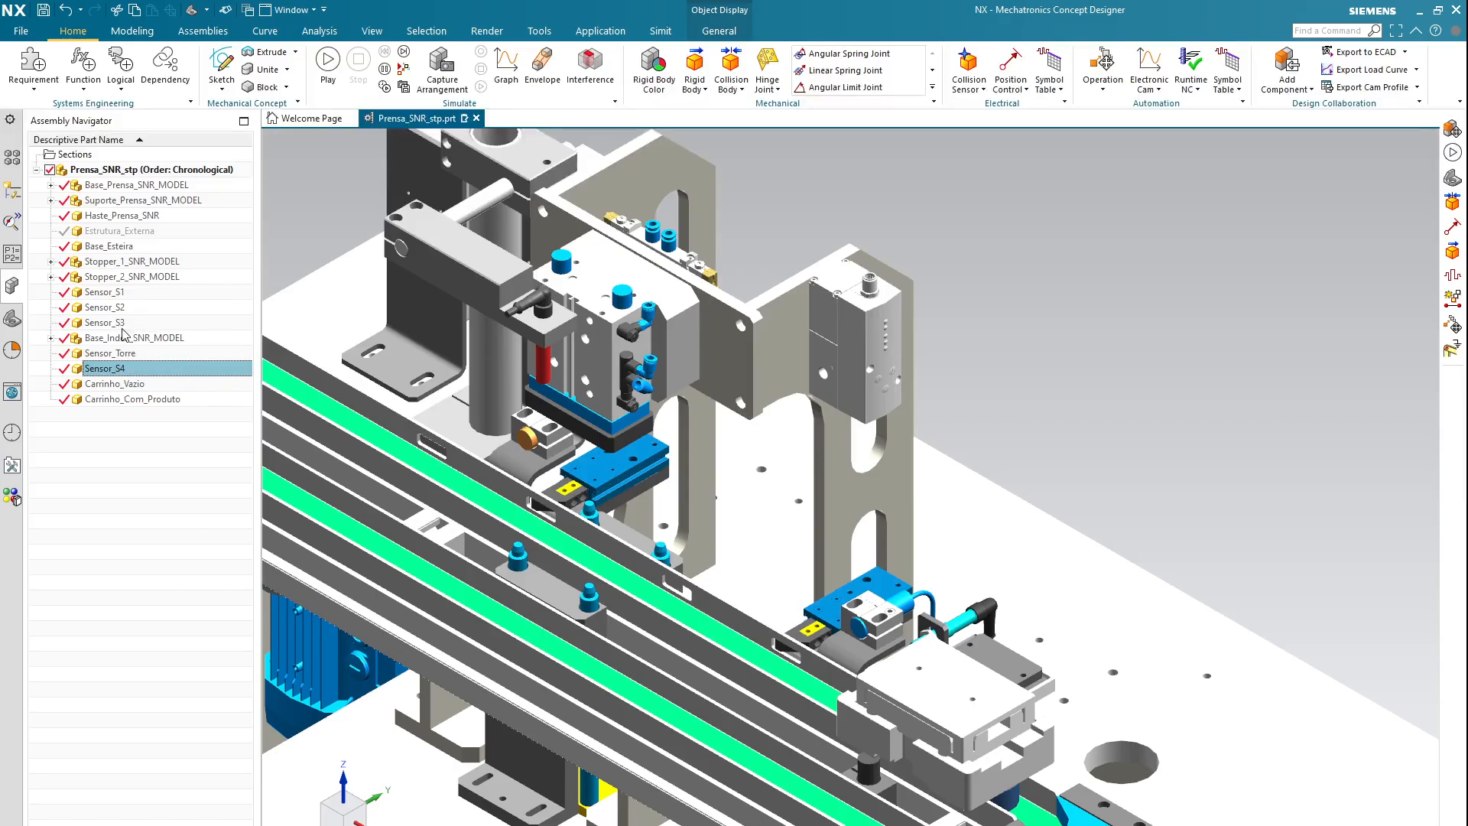
left_click(127, 340)
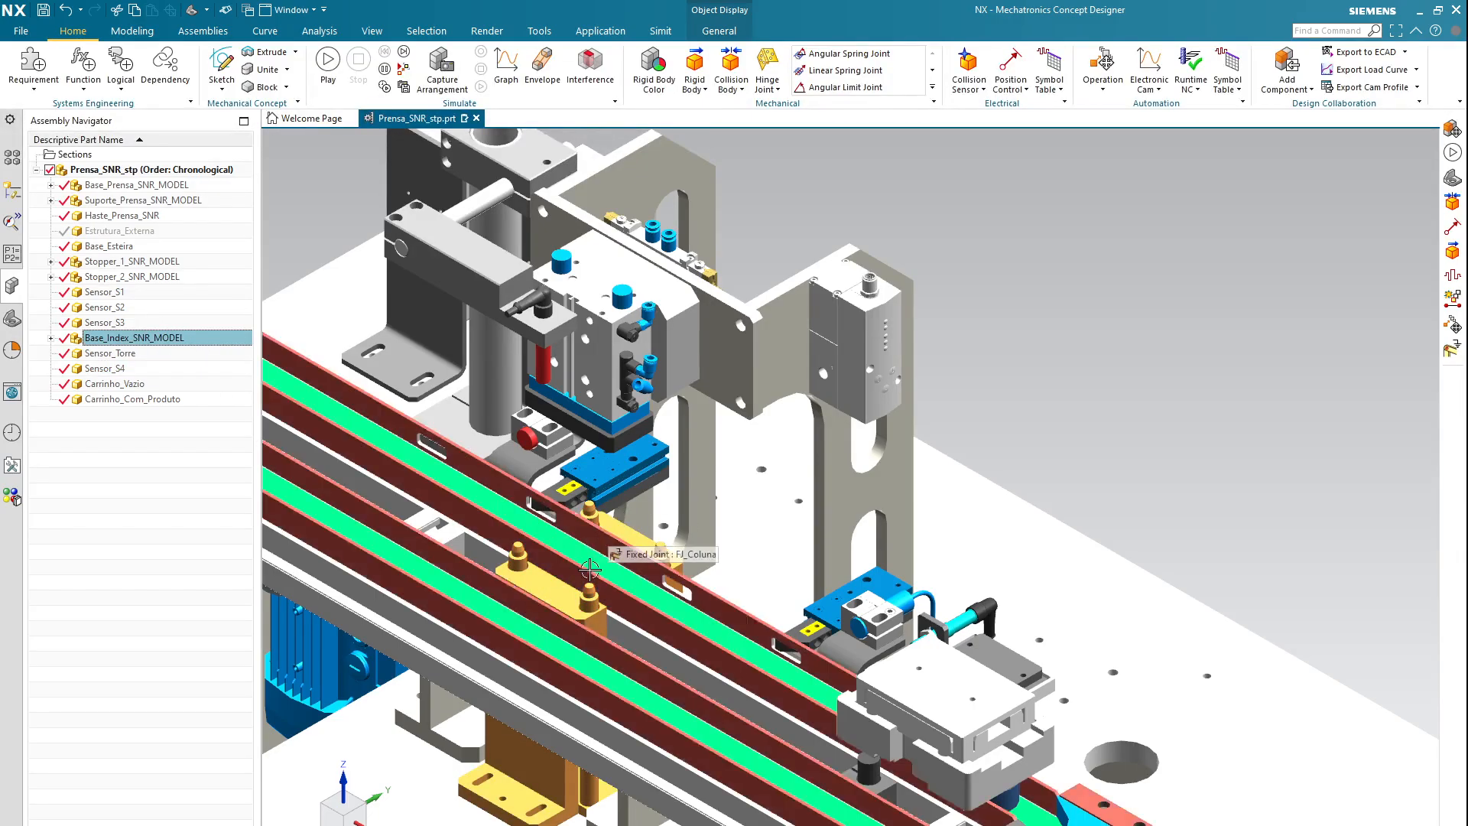
- Highlight the Carrinho_Vazio and Carrinho_Com_Produto carts on the conveyor to examine them, and clear the selection
left_click(132, 384)
scroll(470, 459, "down", 5)
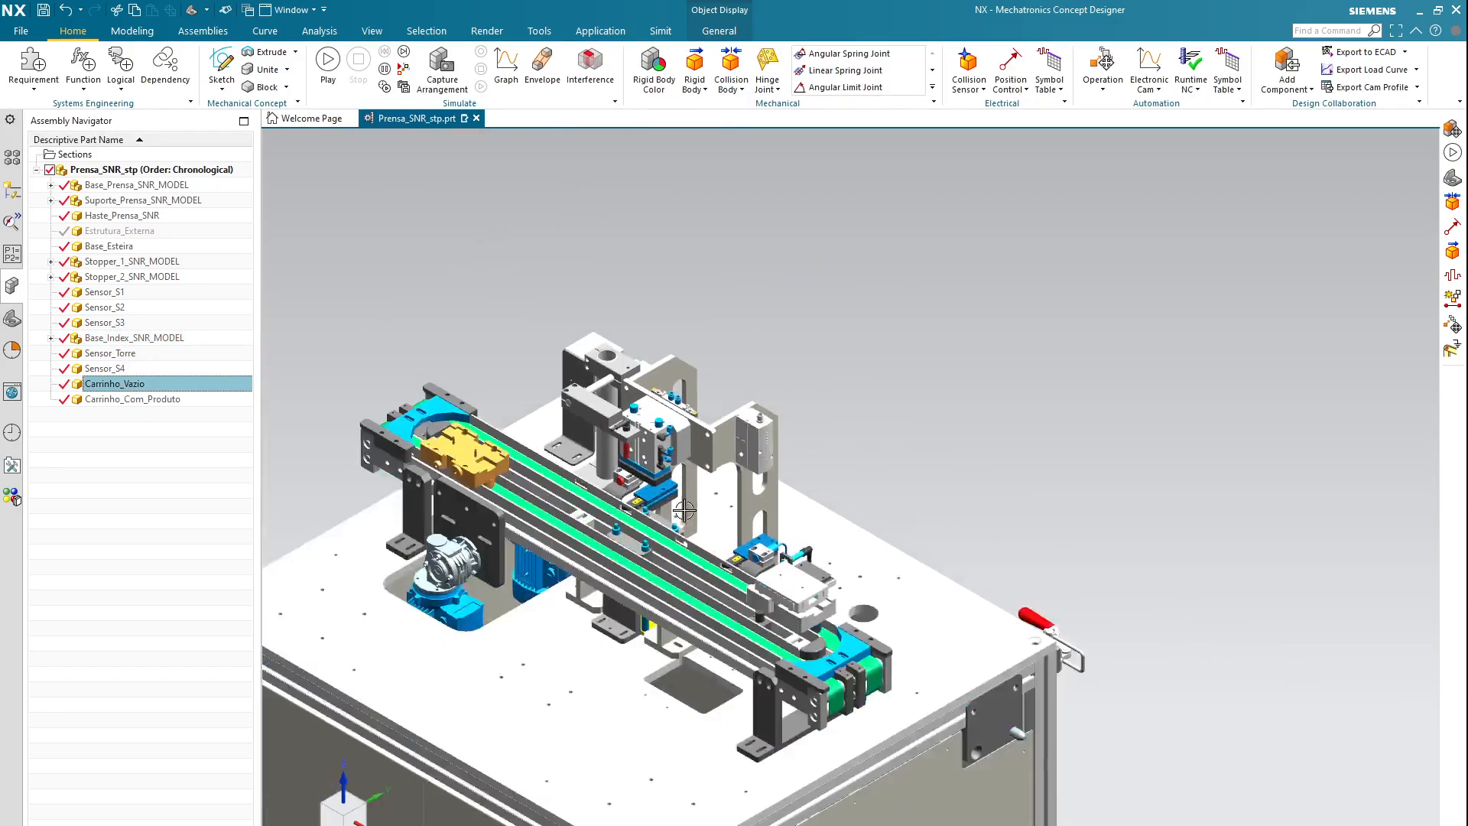
scroll(477, 409, "up", 3)
scroll(477, 409, "up", 3)
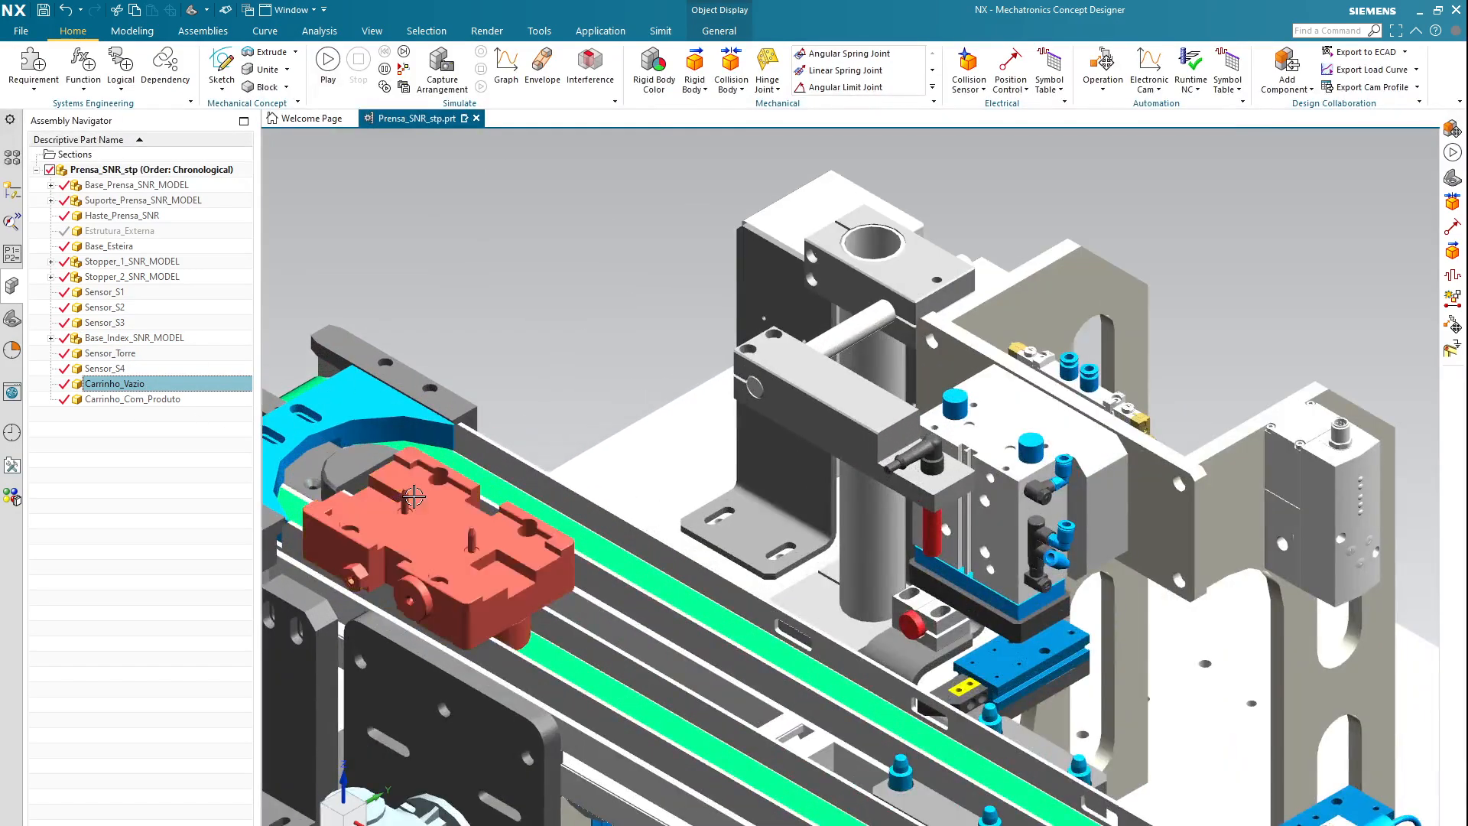
scroll(417, 498, "down", 7)
scroll(670, 596, "up", 4)
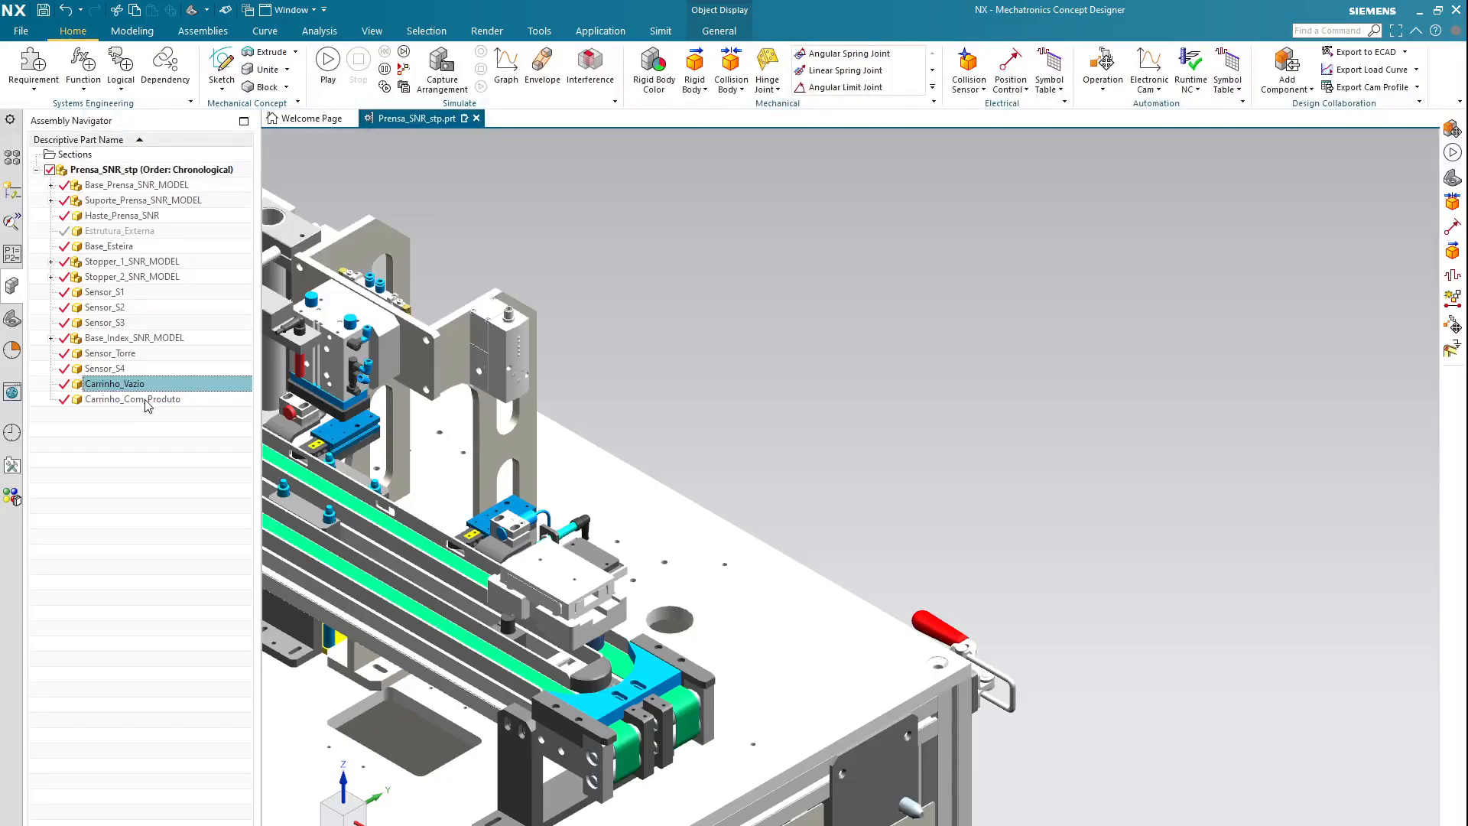
left_click(132, 399)
scroll(815, 536, "down", 5)
scroll(540, 457, "up", 3)
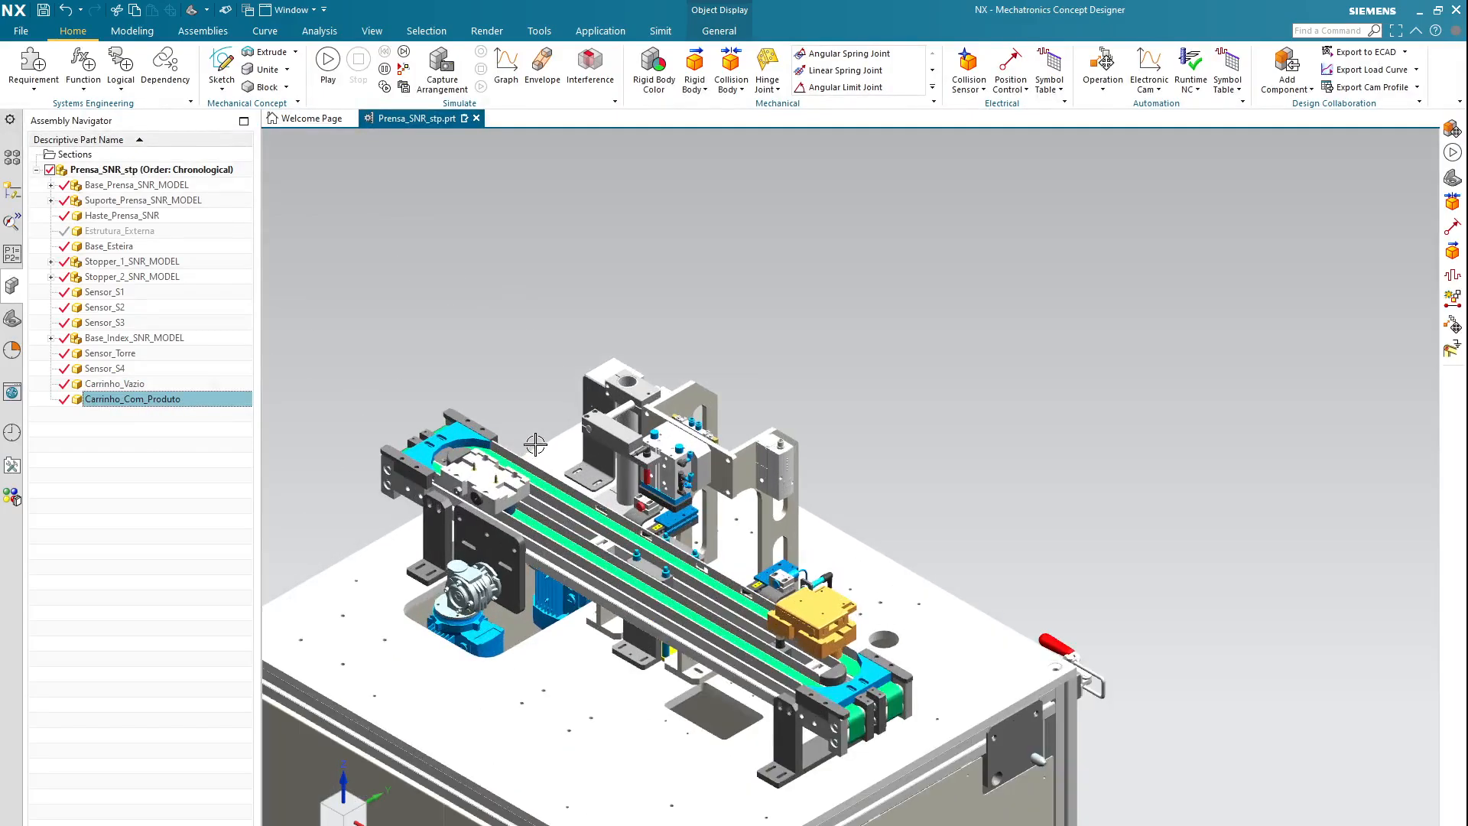
left_click(835, 389)
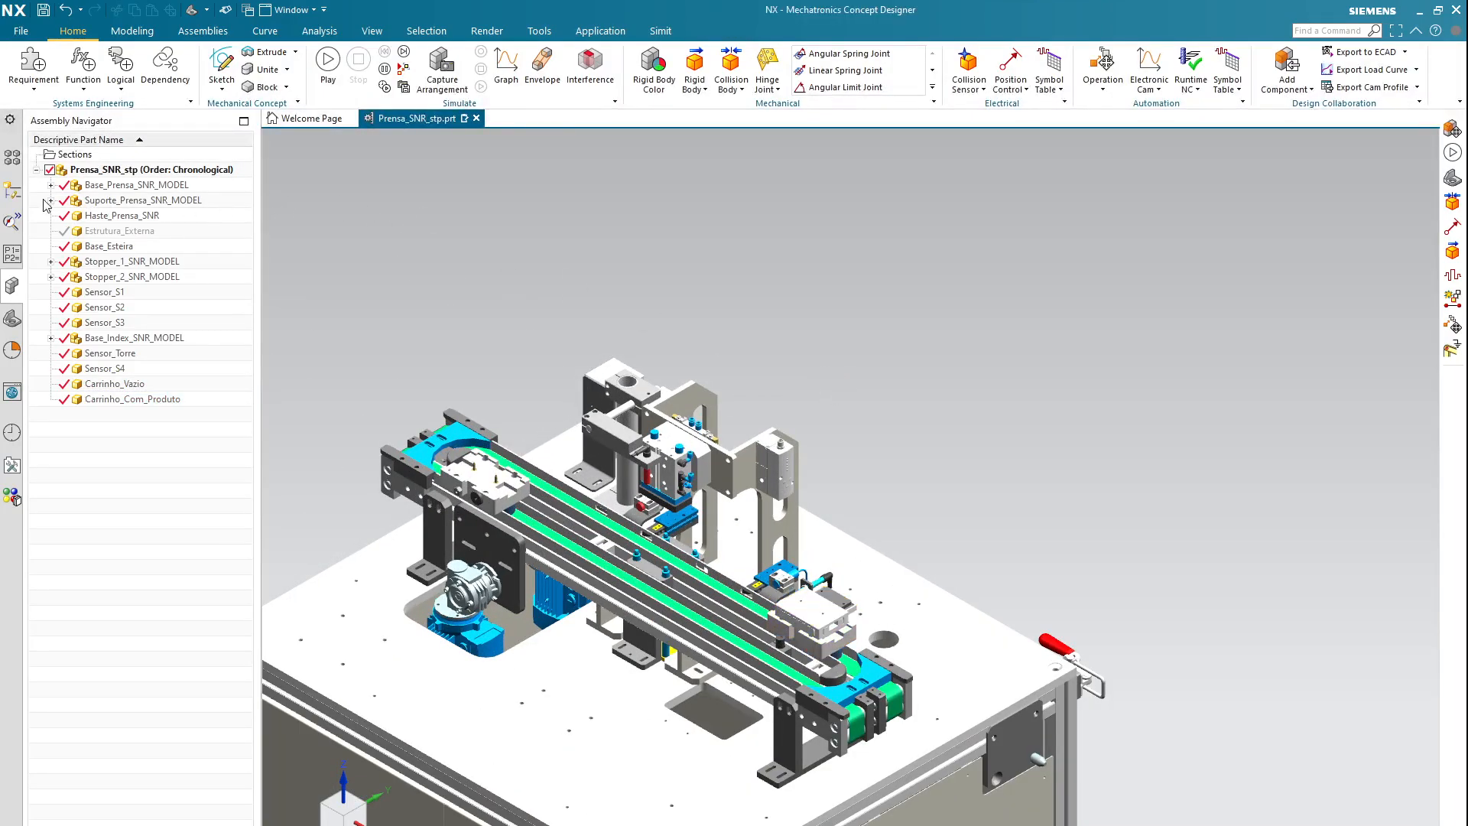
- List the model's physics objects and review the rigid body slides from Base_Esteira_RB to Carrinho_1_RB in the PowerPoint deck Prensa_Pollux.pptx
left_click(12, 190)
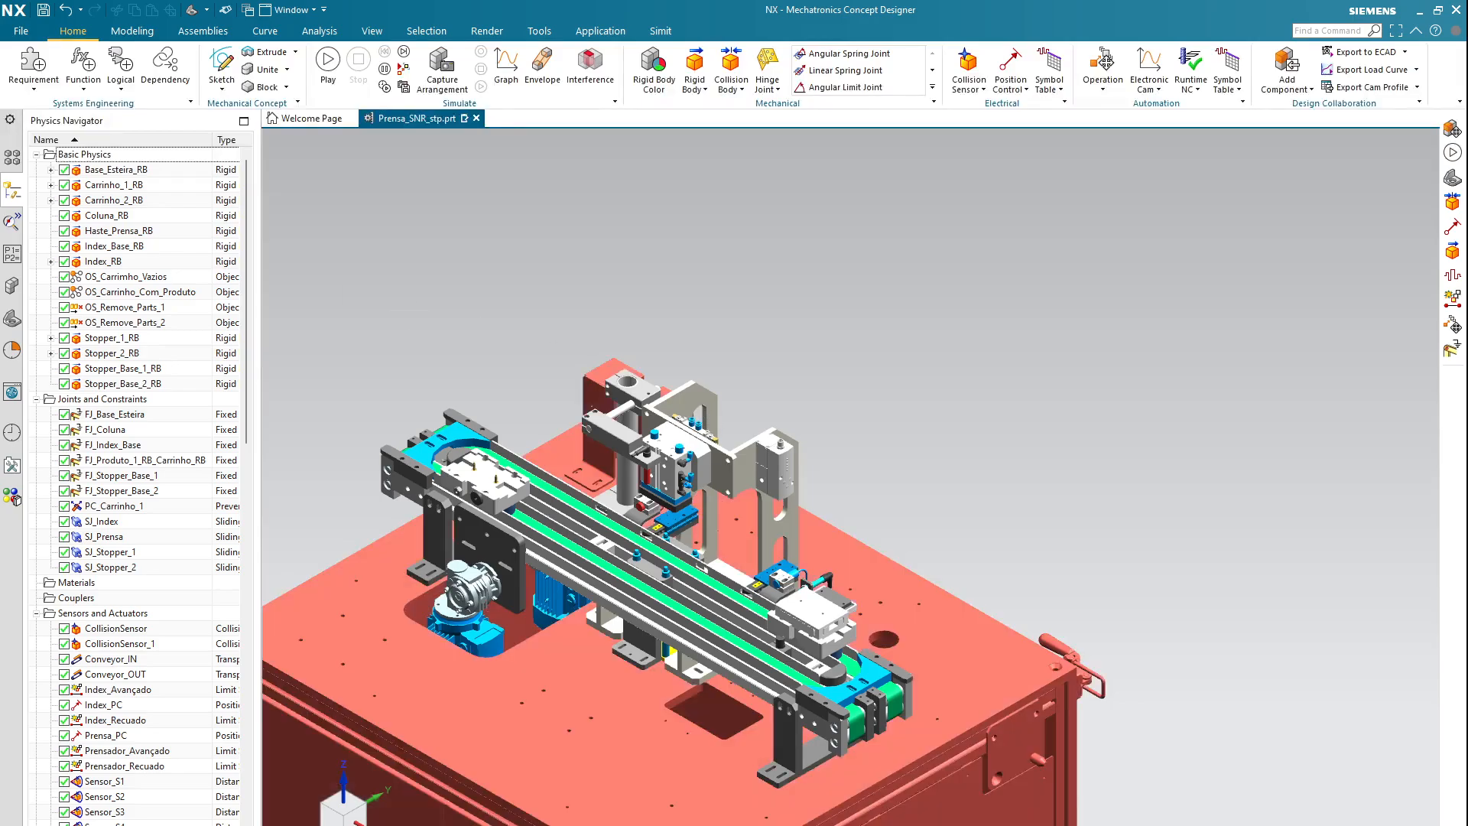
key("alt+Tab")
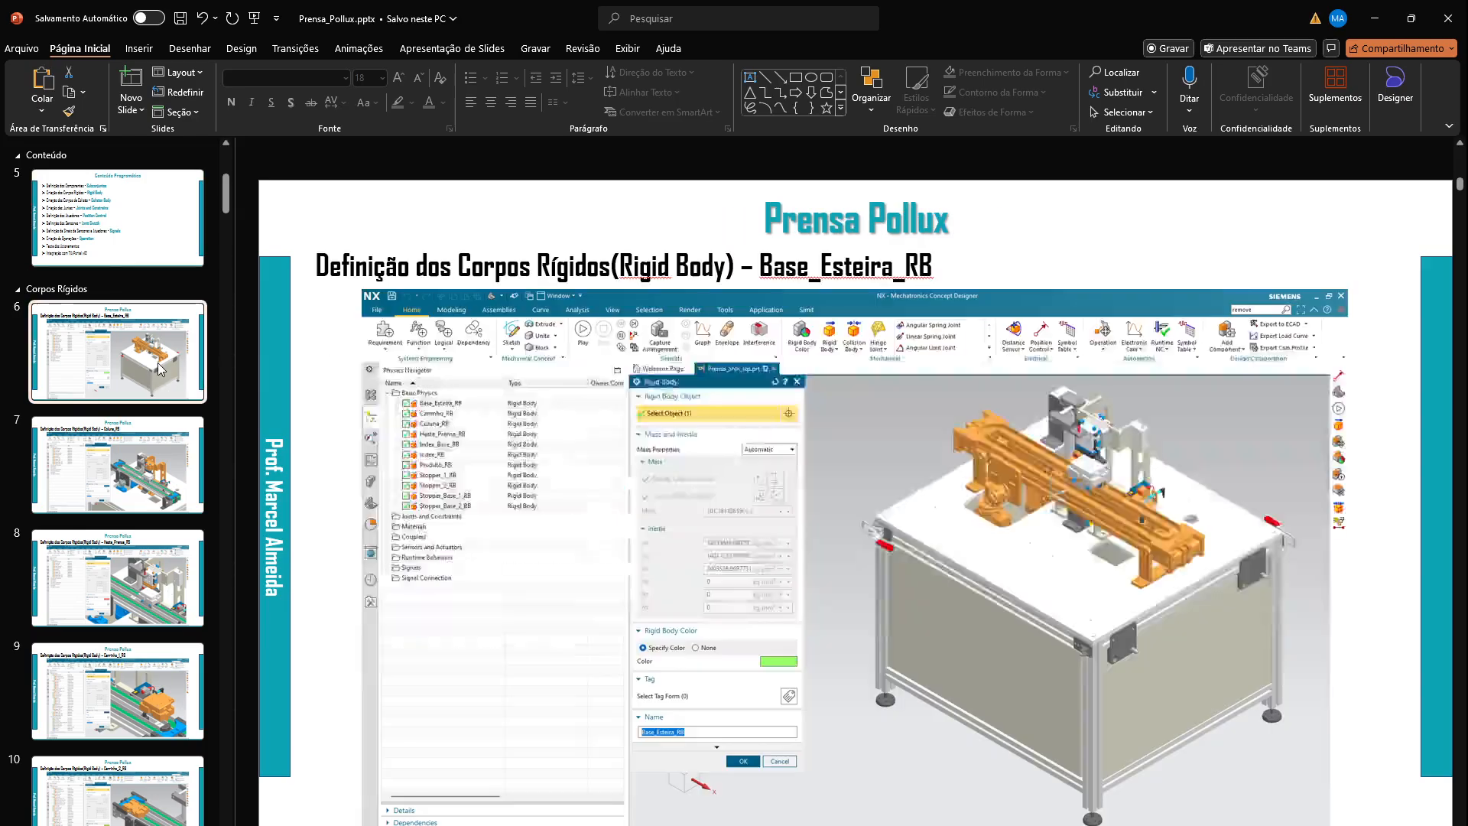
left_click(158, 367)
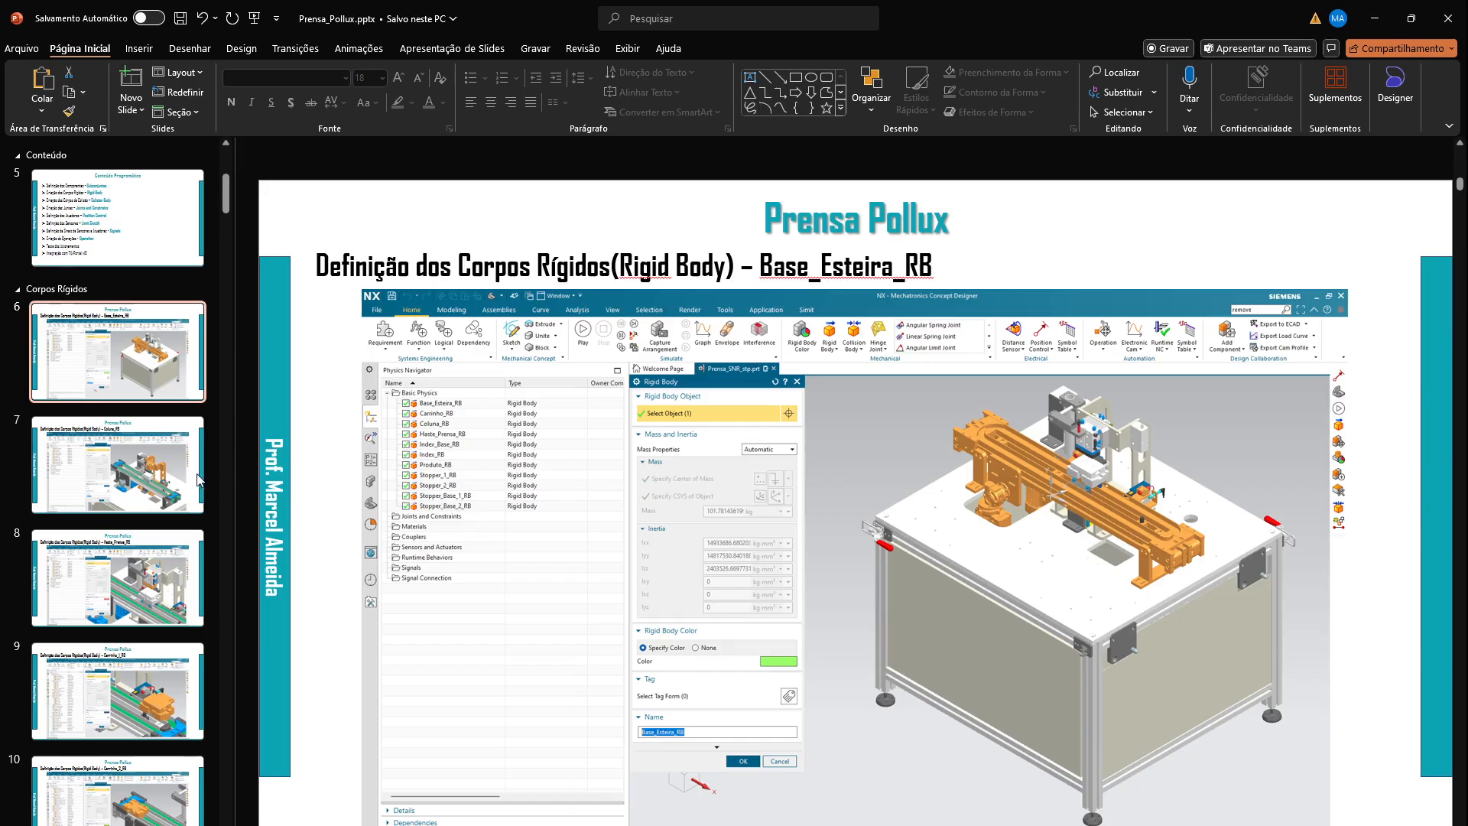
left_click(129, 458)
left_click(125, 602)
left_click(127, 688)
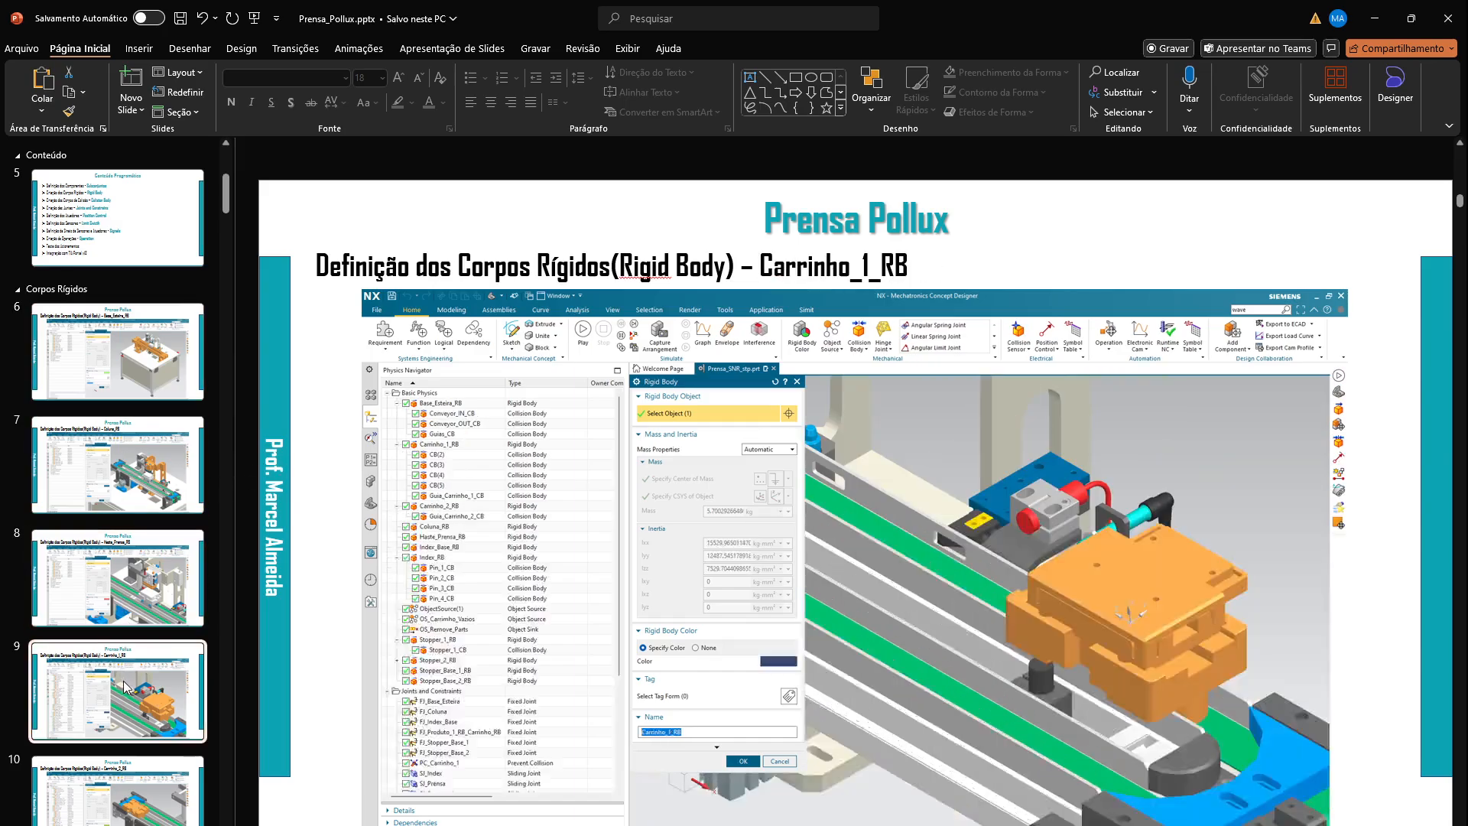
left_click(1385, 15)
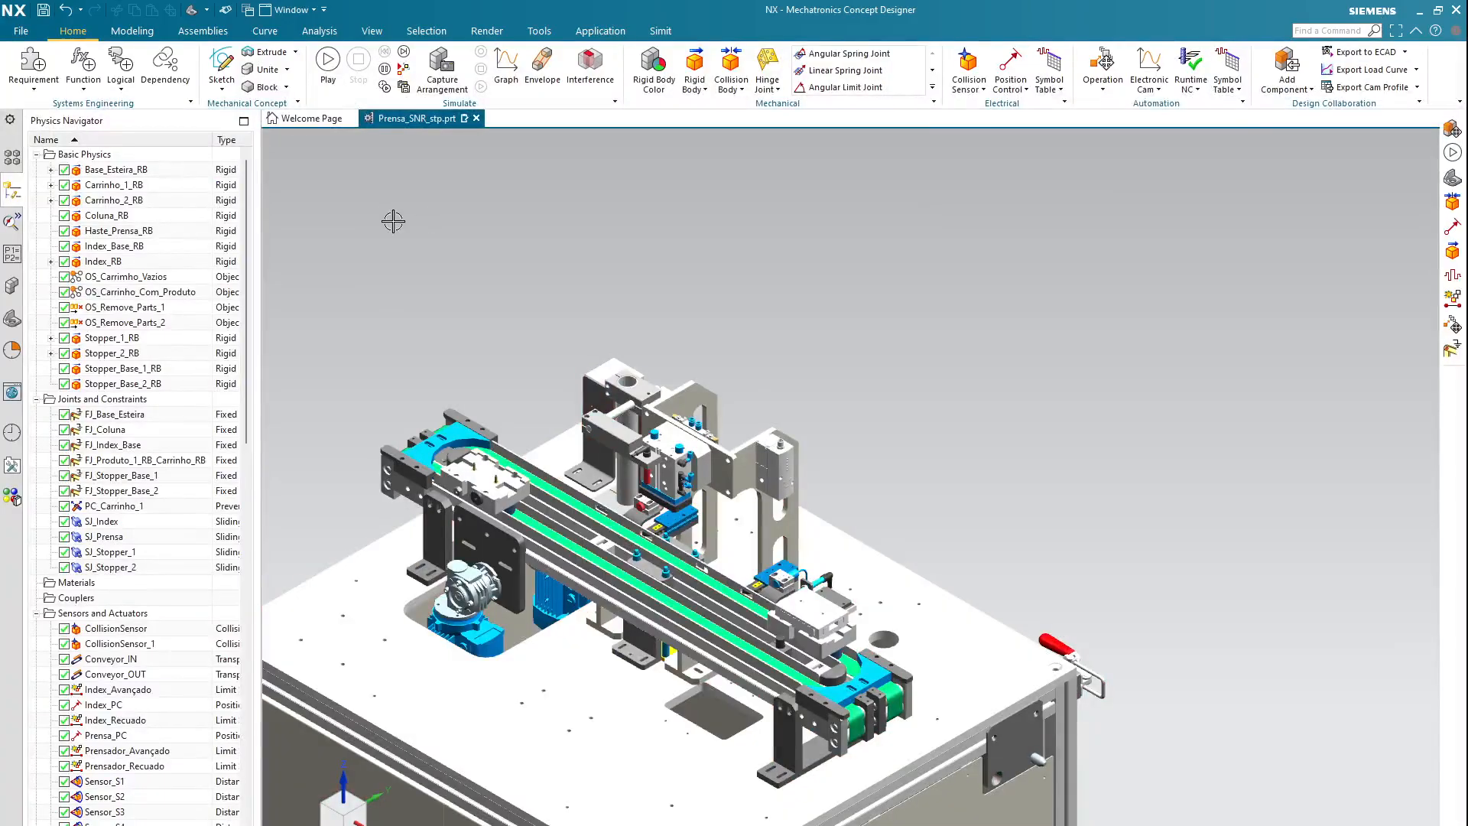
- Inspect the Base_Esteira_RB rigid body definition, checking its selected Base_Esteira component and its name, and close it with OK
left_click(106, 169)
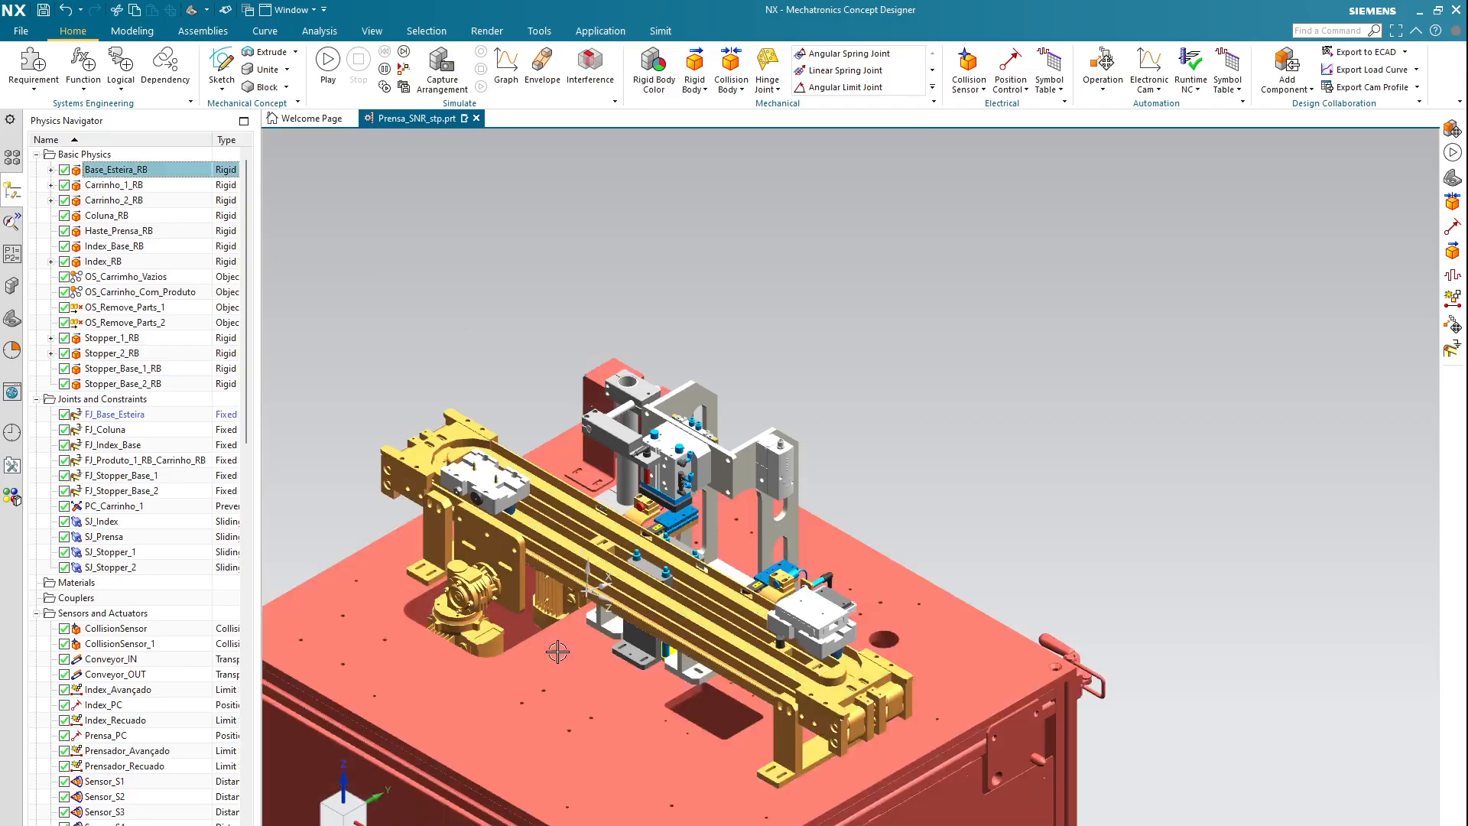
middle_click_drag(560, 649, 735, 558, "shift")
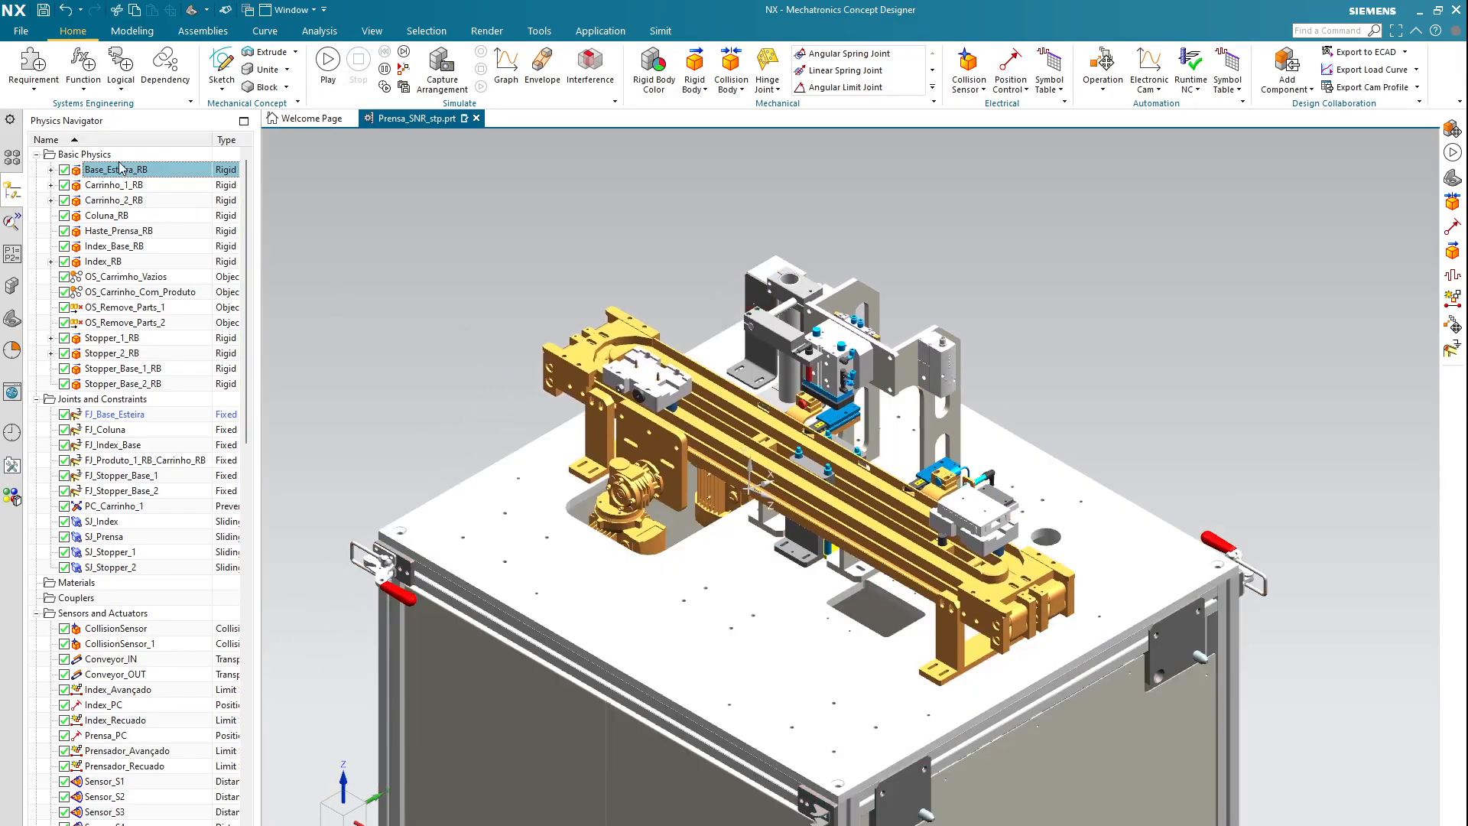
double_click(133, 168)
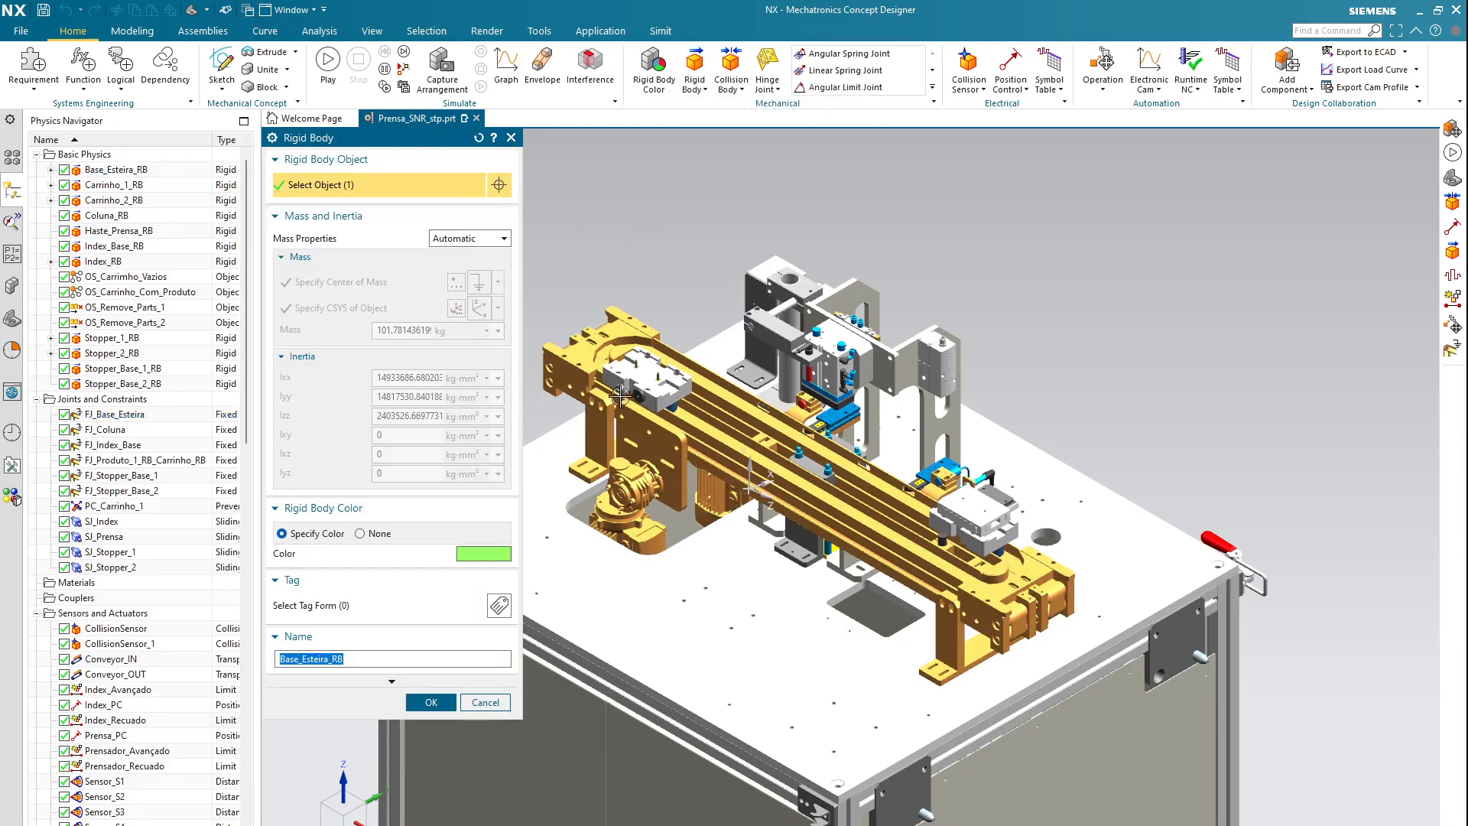
left_click(11, 285)
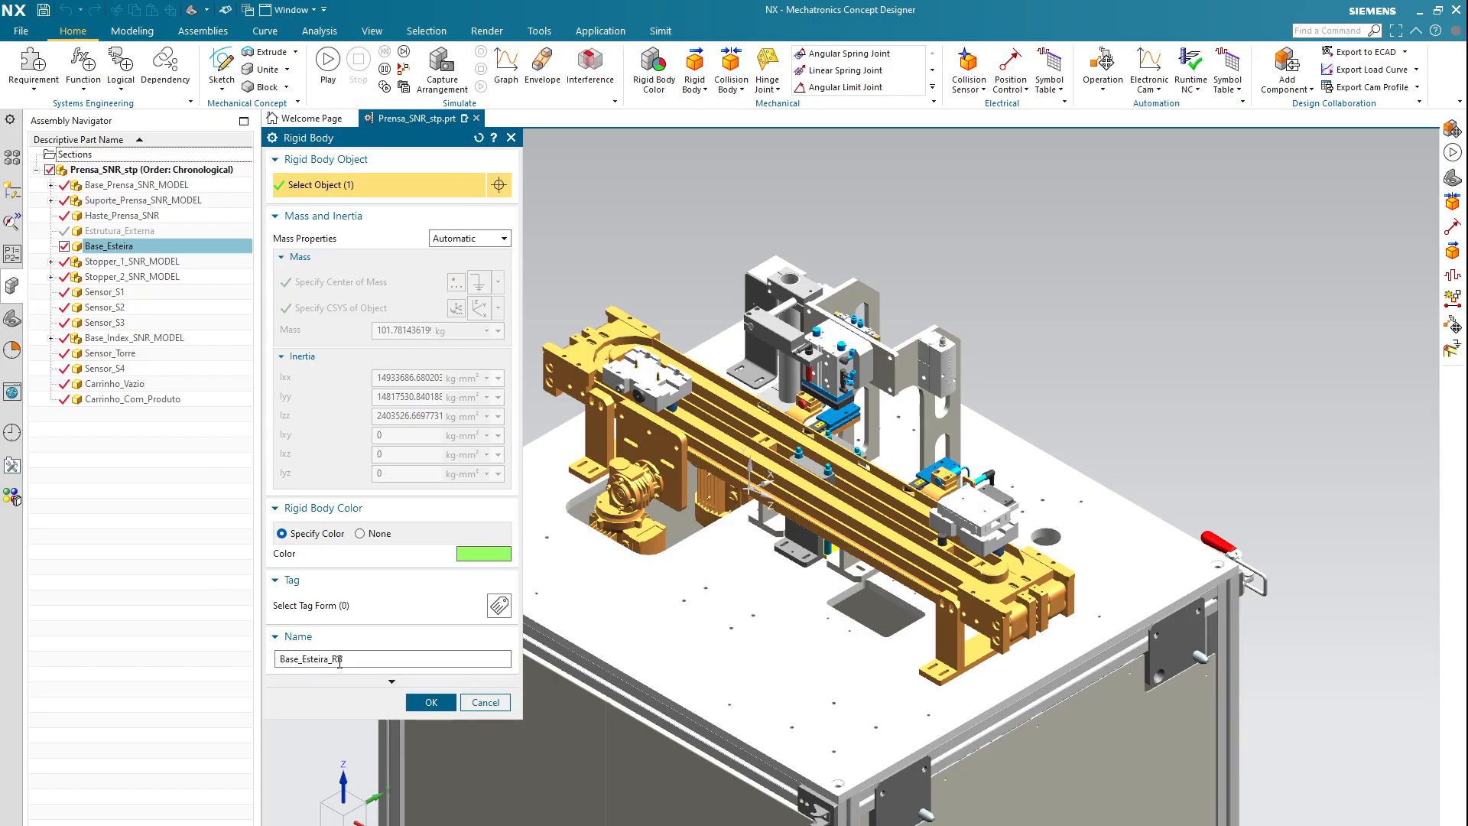
left_click_drag(347, 659, 257, 649)
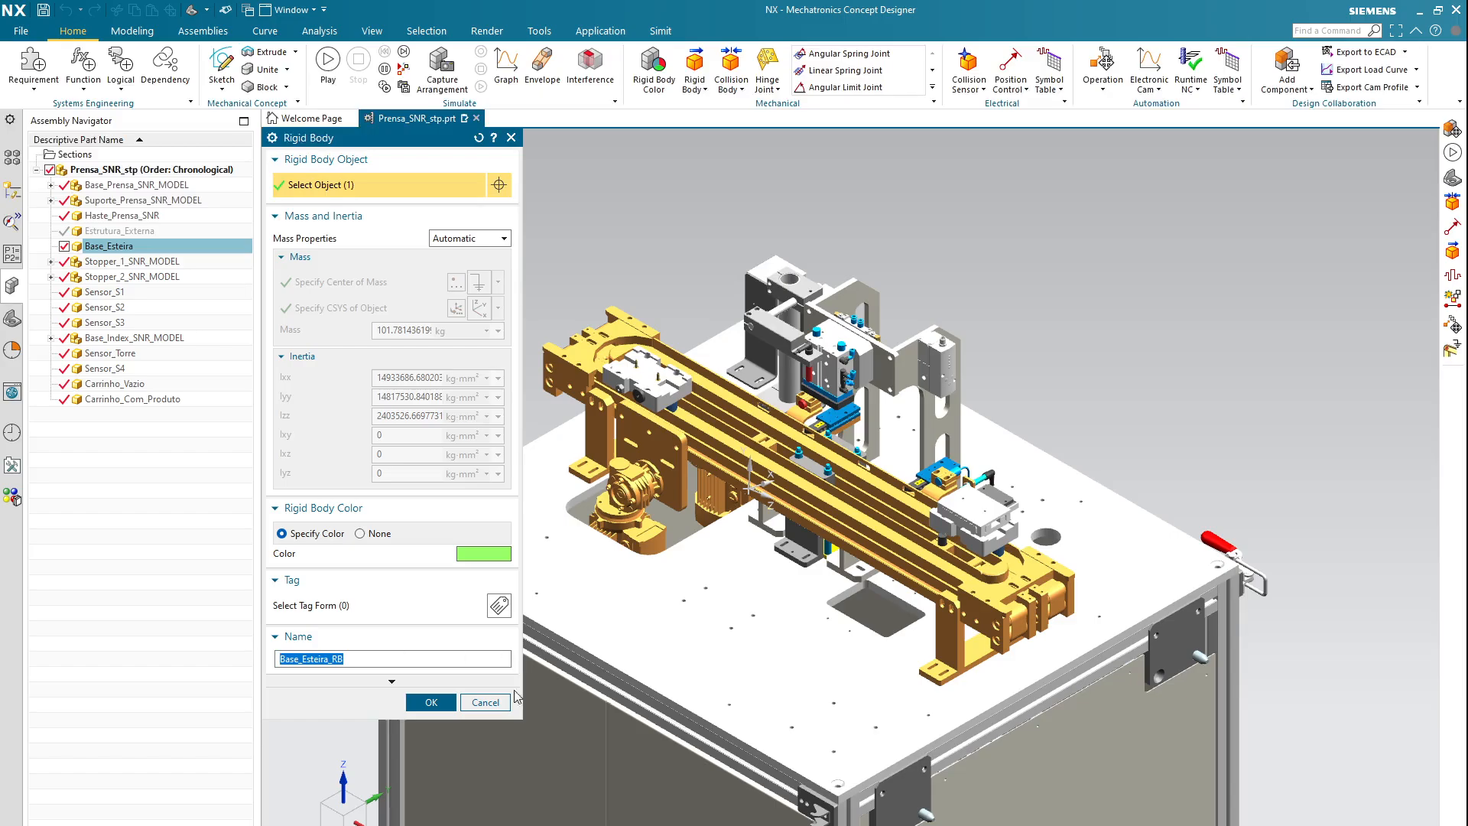
left_click(431, 702)
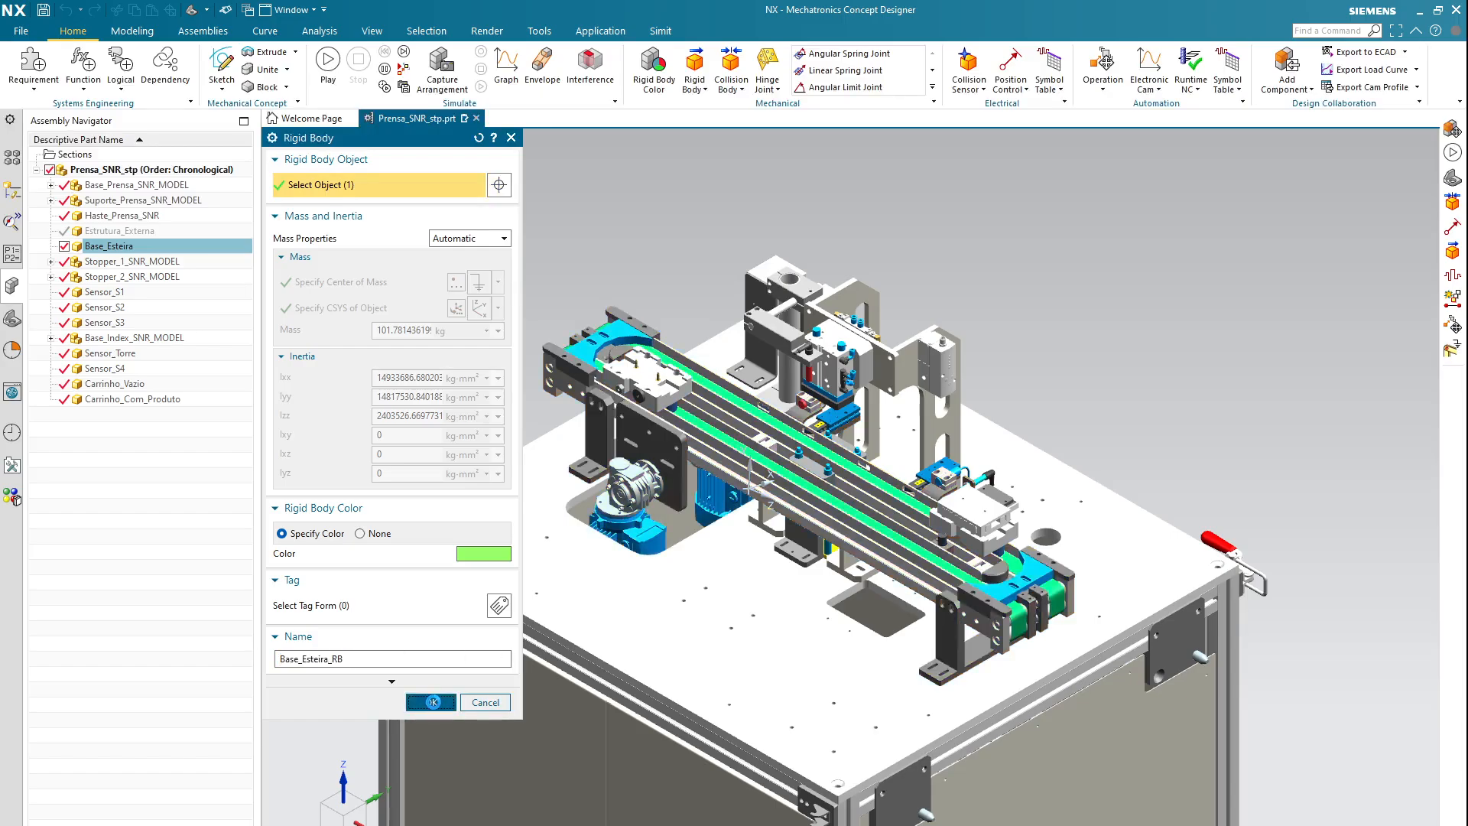
left_click(12, 190)
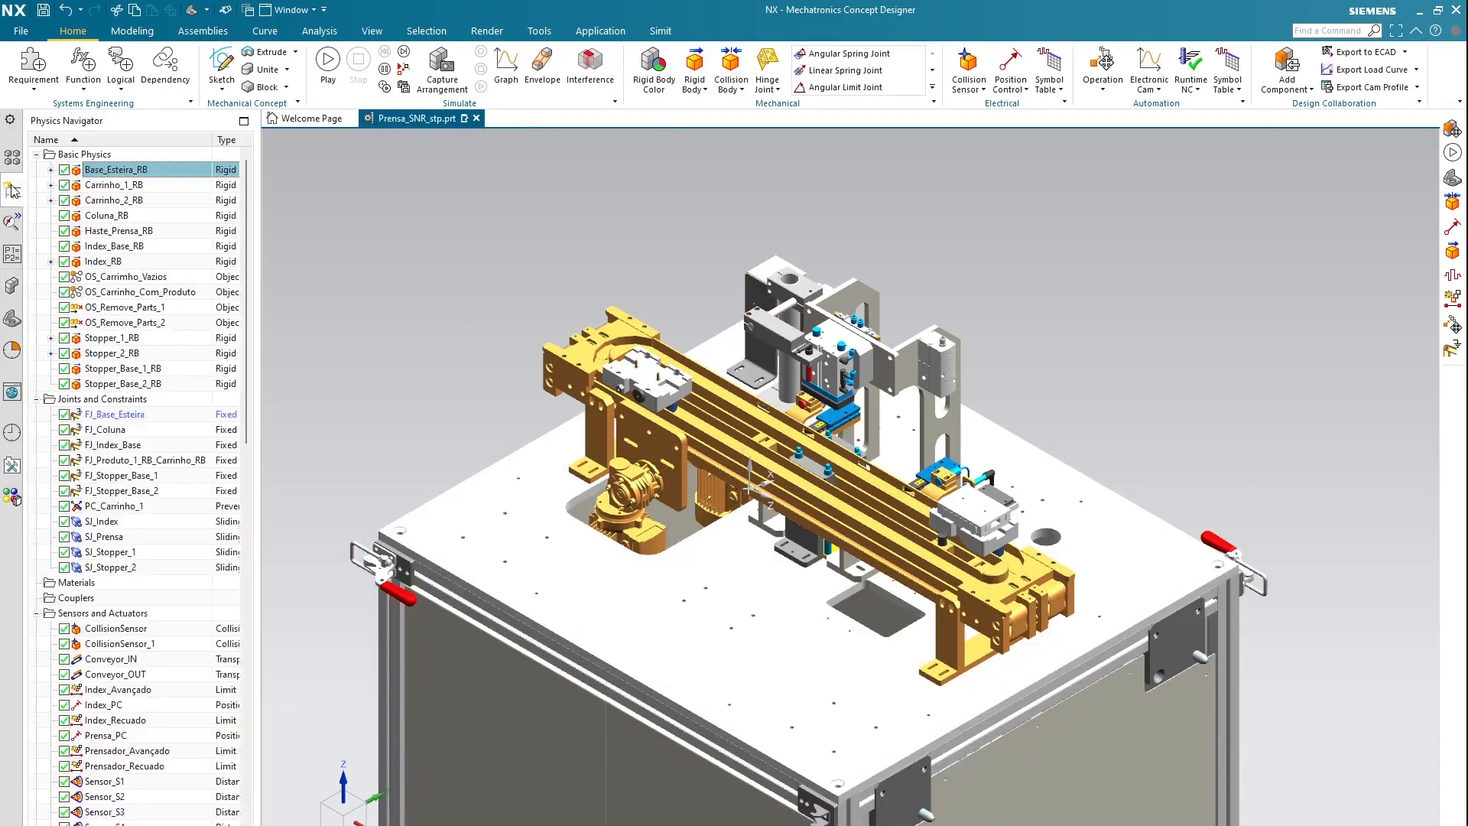
- Inspect the Carrinho_1_RB rigid body definition against the Carrinho_Com_Produto component in the assembly structure, and accept it unchanged
left_click(128, 186)
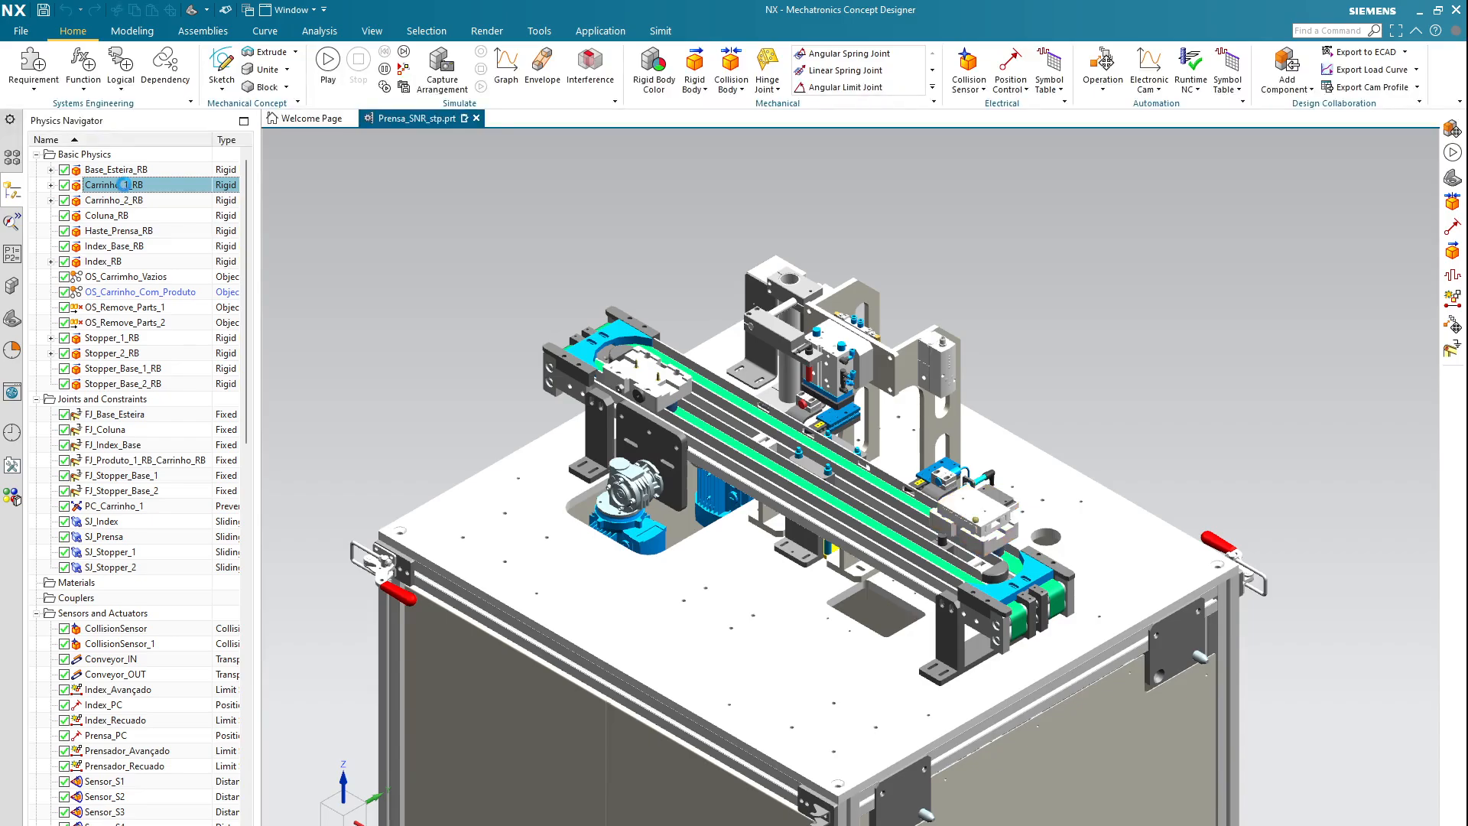
double_click(126, 186)
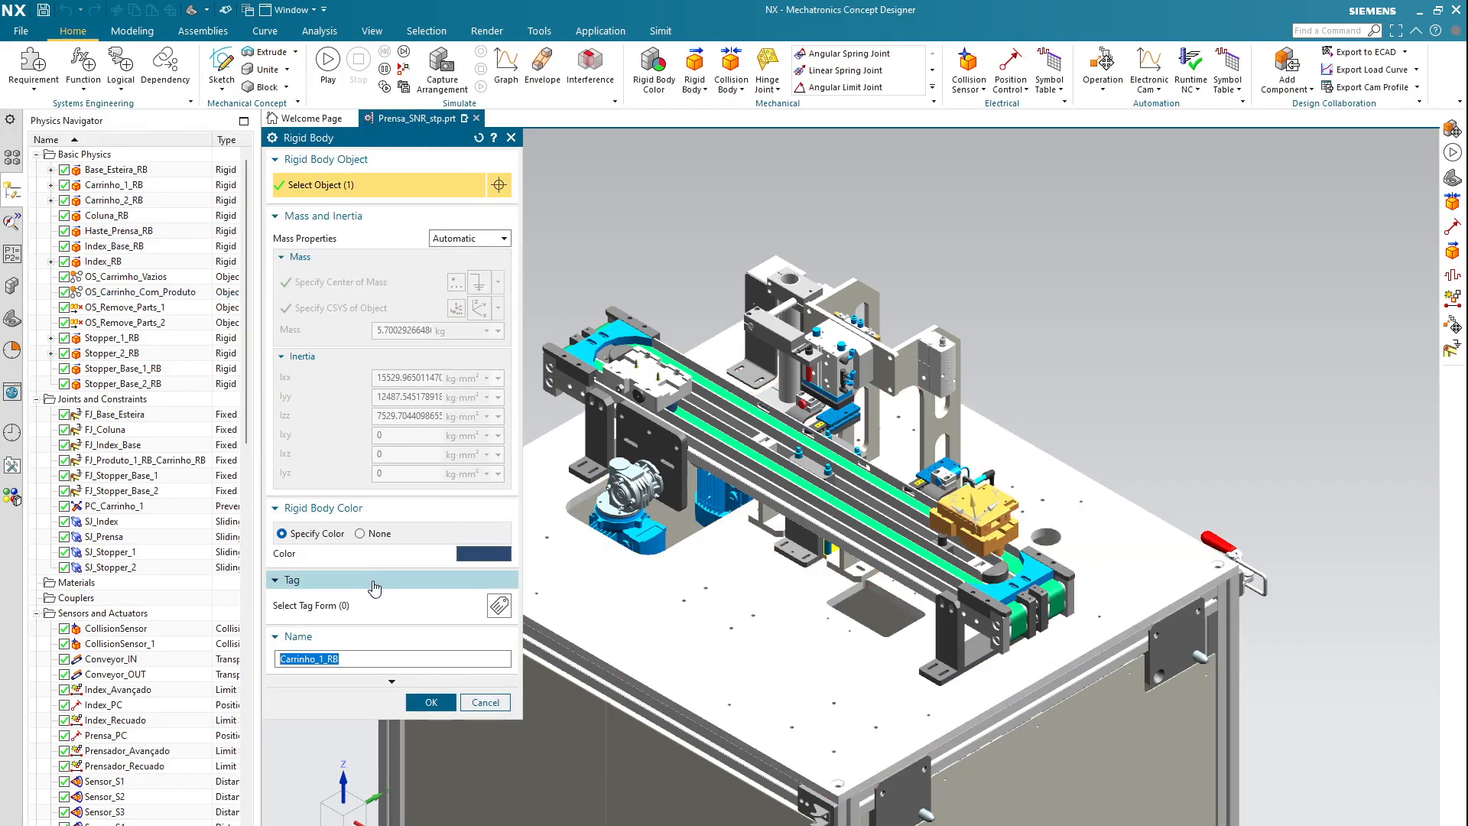
left_click(12, 286)
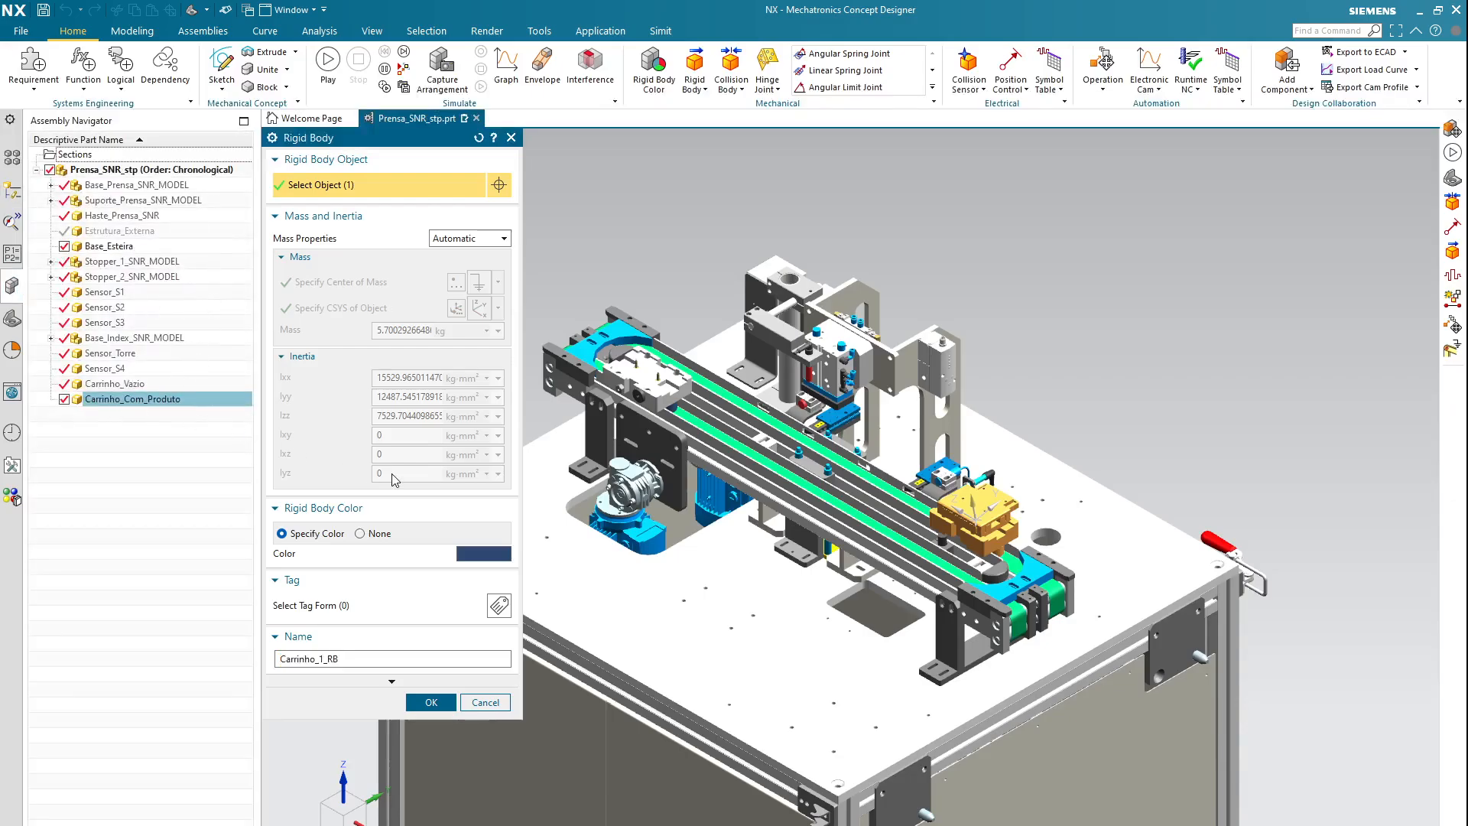
left_click(430, 702)
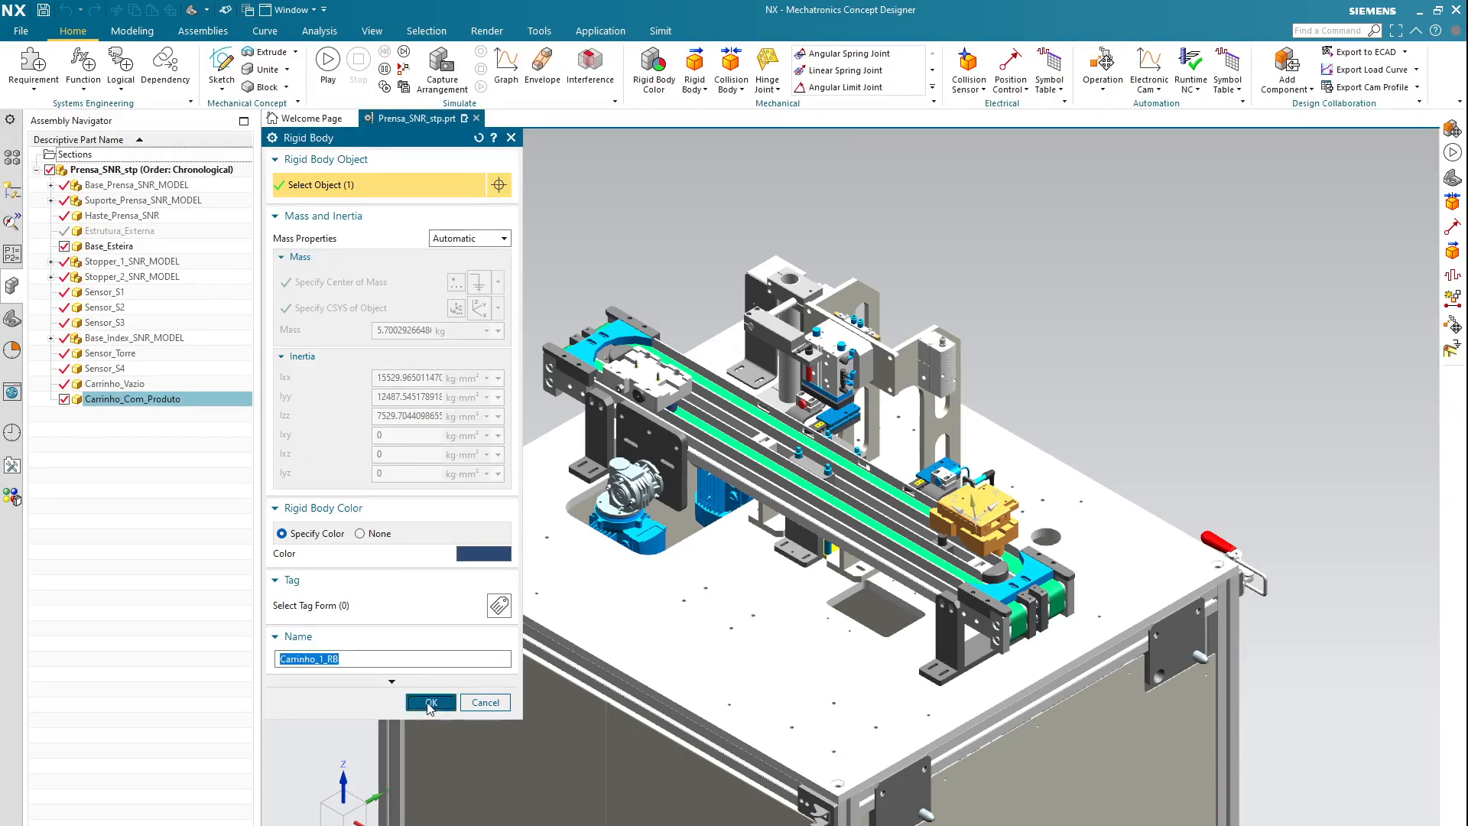
- Return to the physics objects and inspect the Carrinho_2_RB rigid body definition and its selected cart, accepting it unchanged
left_click(18, 194)
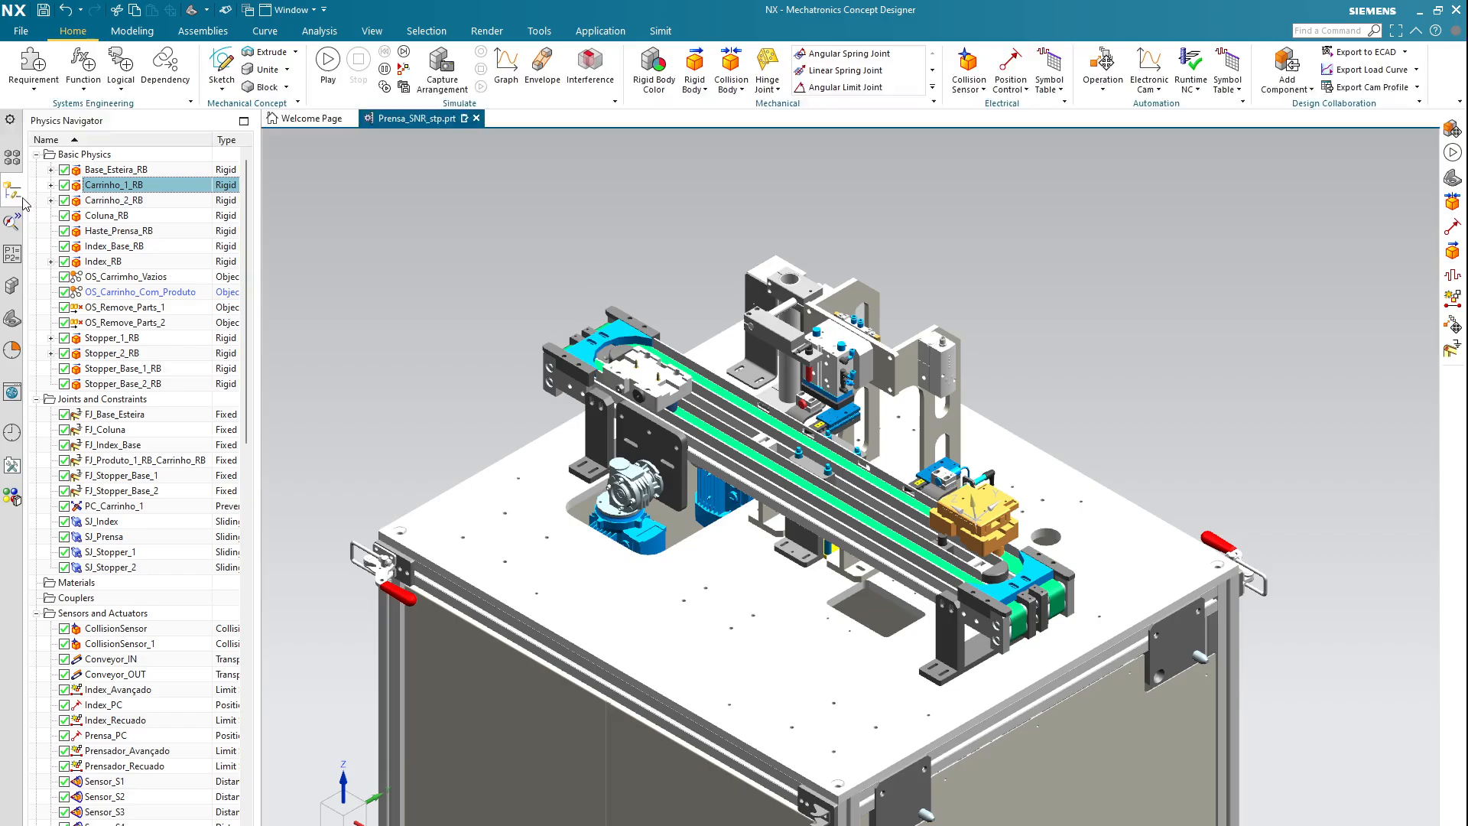
double_click(145, 201)
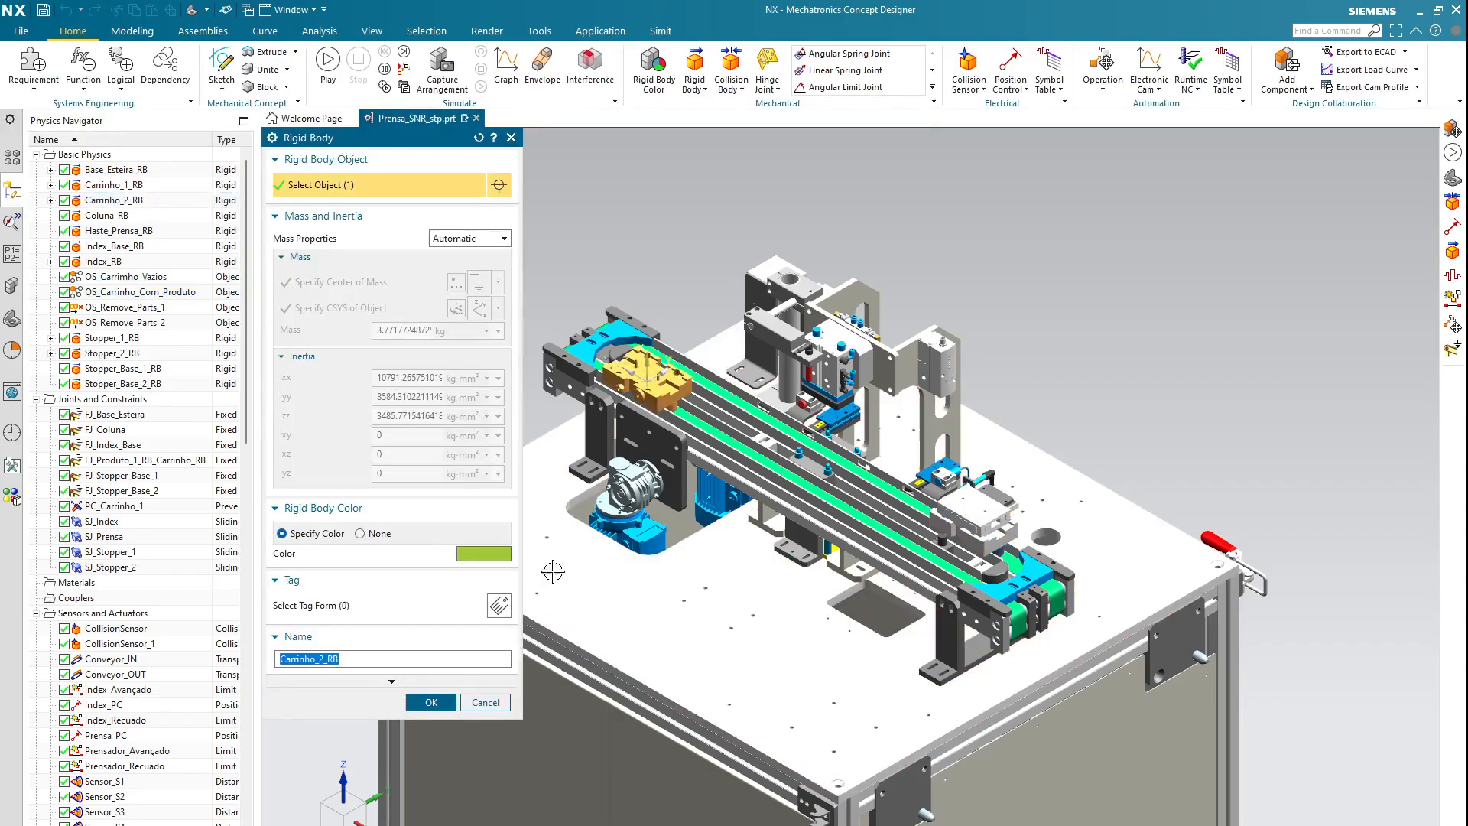
left_click(428, 701)
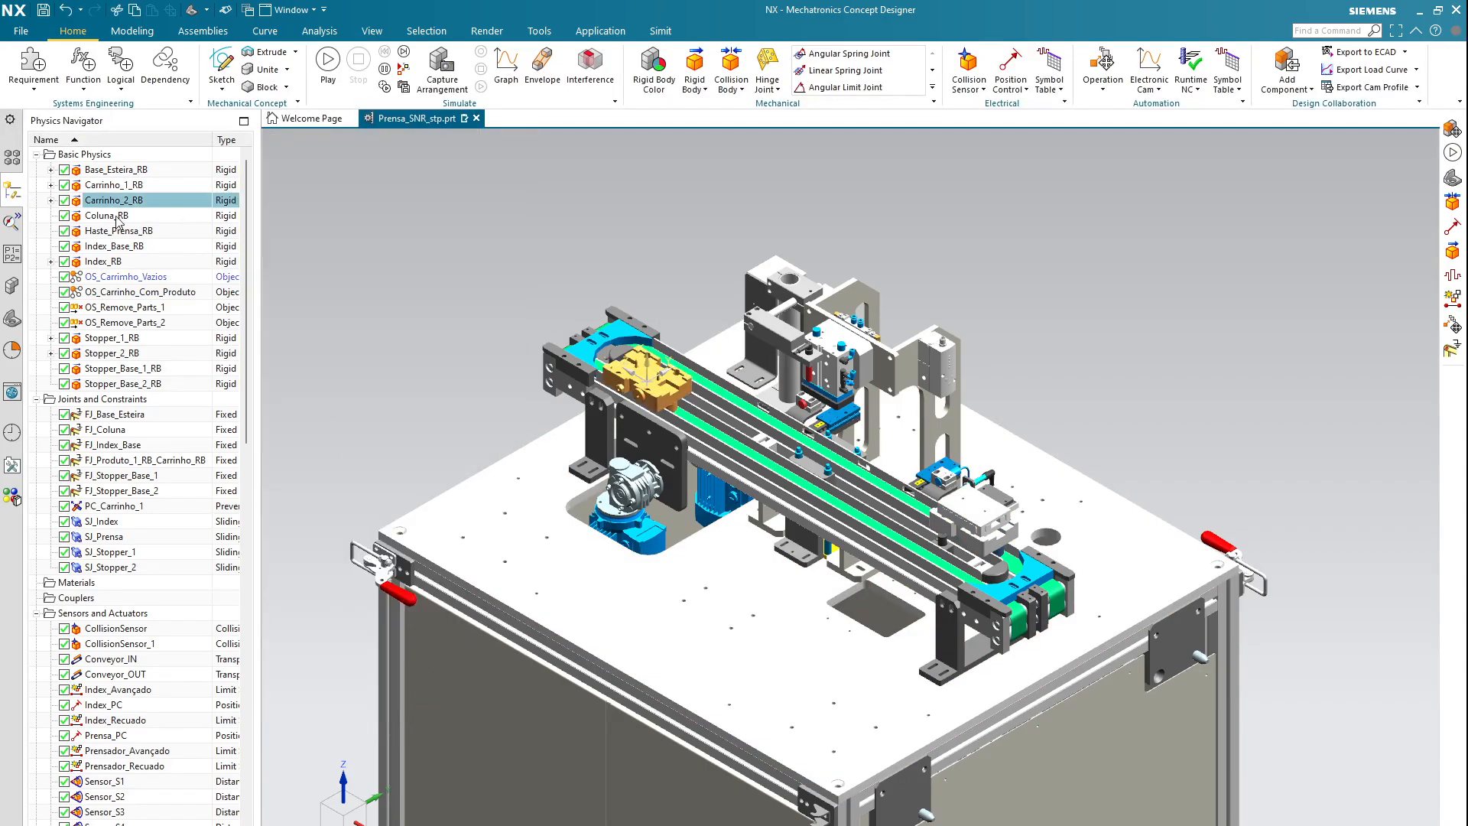
- Inspect the Coluna_RB rigid body definition against the Suporte_Prensa_SNR_MODEL component in the assembly structure, and accept it unchanged
left_click(117, 219)
scroll(841, 344, "up", 2)
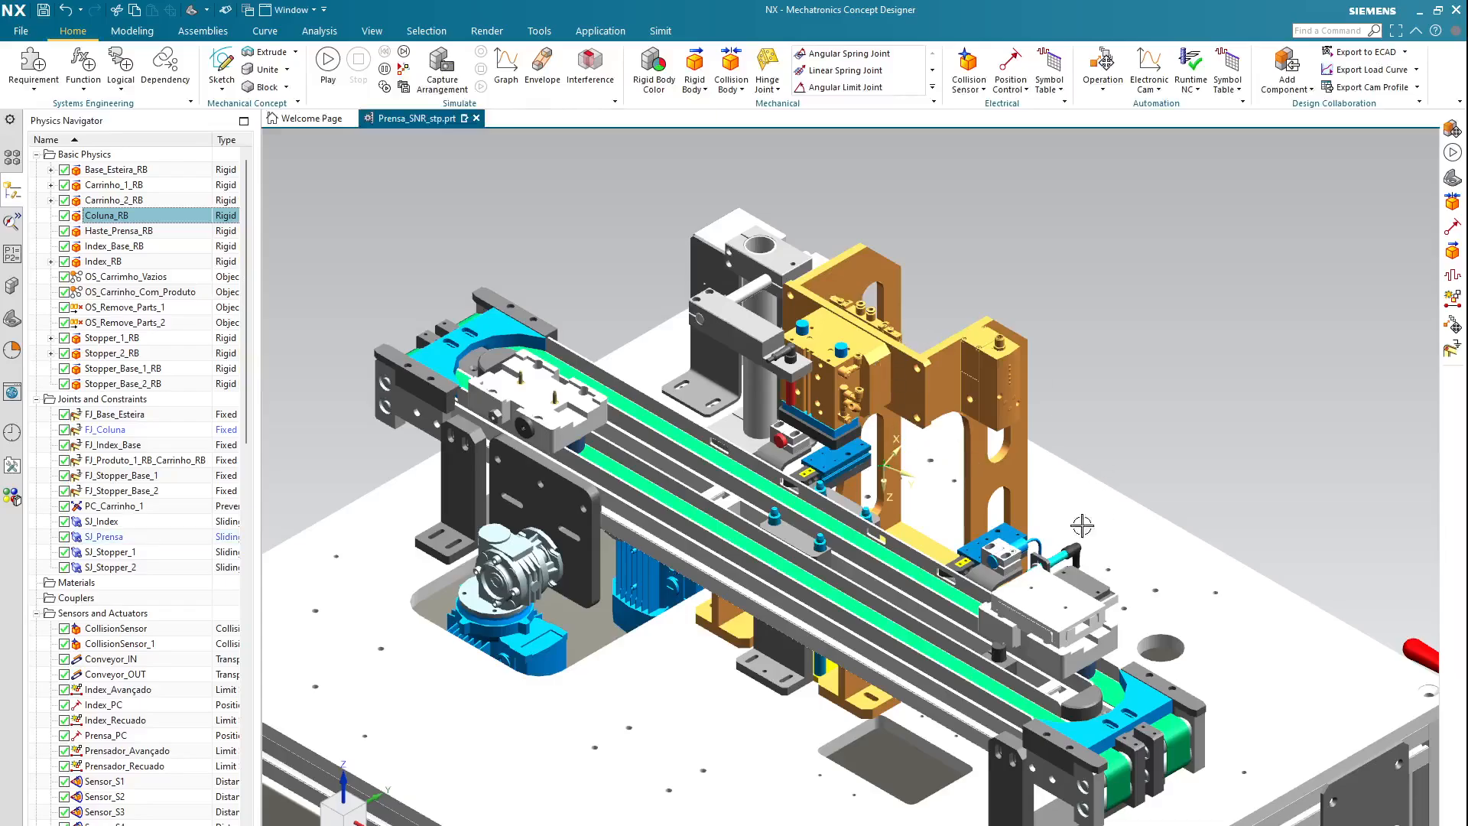
double_click(146, 220)
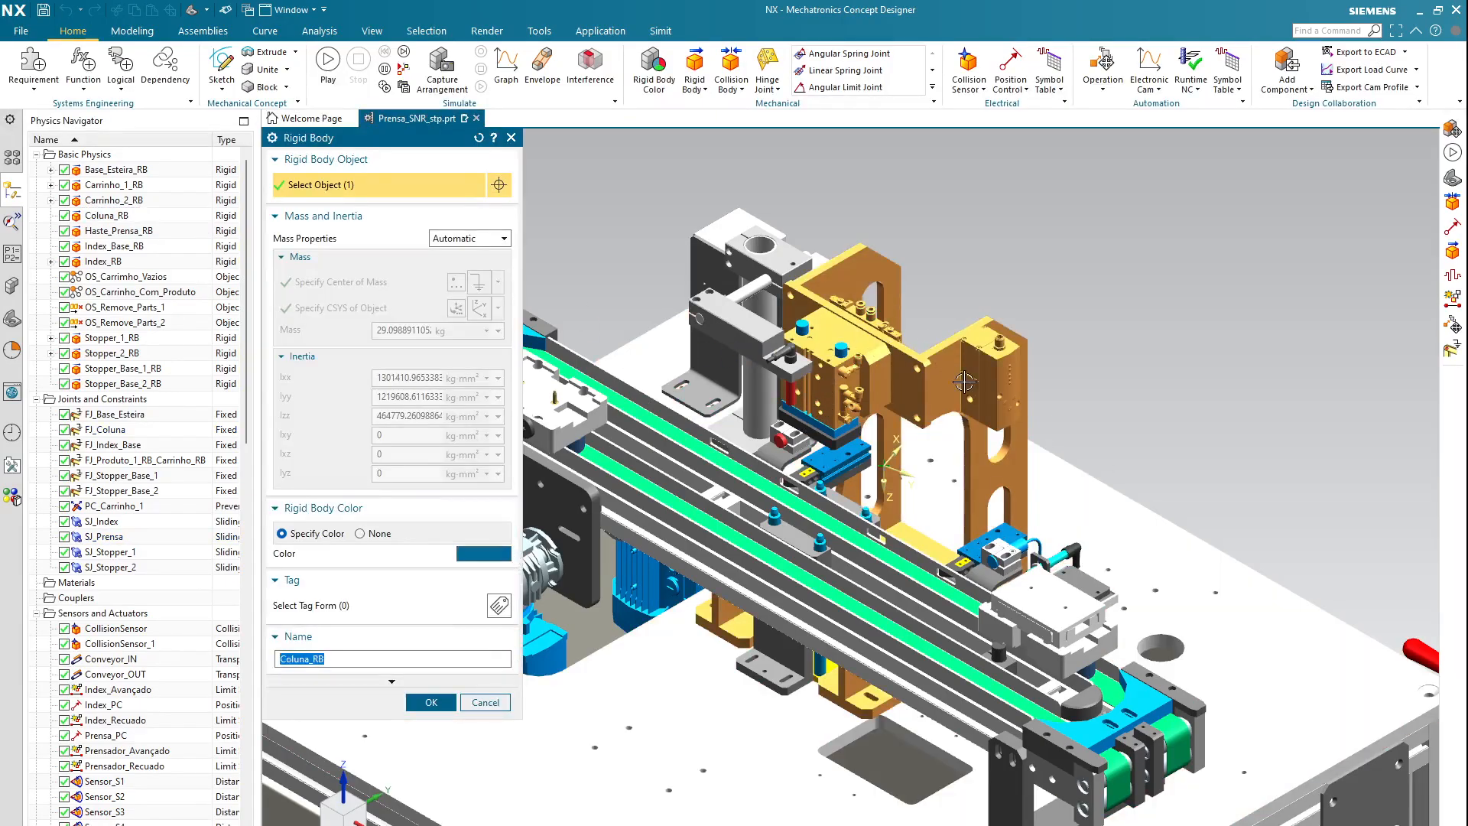
left_click(12, 285)
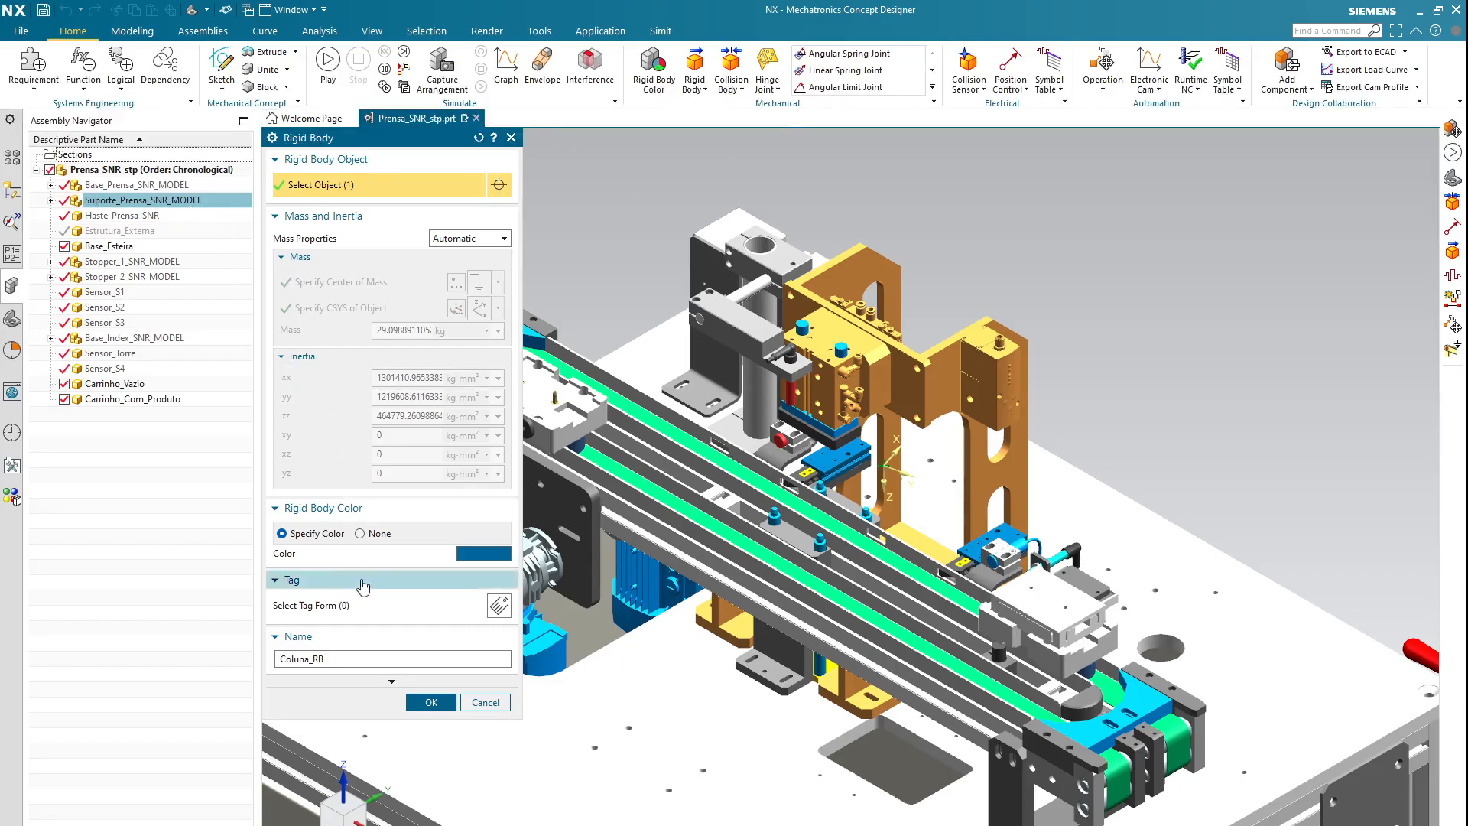
left_click(427, 701)
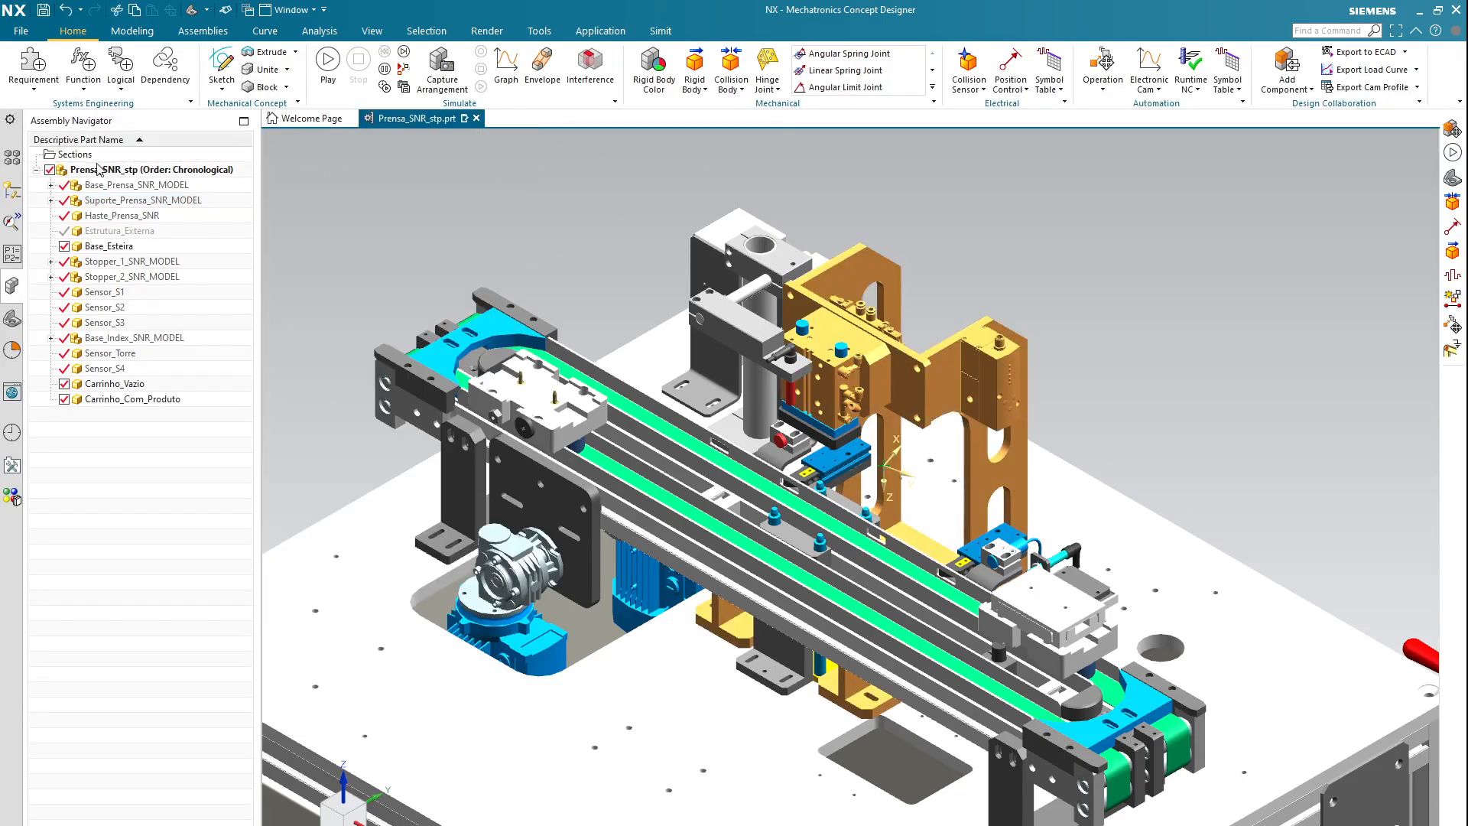
- Inspect the Haste_Prensa_RB rigid body definition against the Haste_Prensa_SNR component in the assembly structure, and accept it unchanged
left_click(12, 190)
left_click(143, 233)
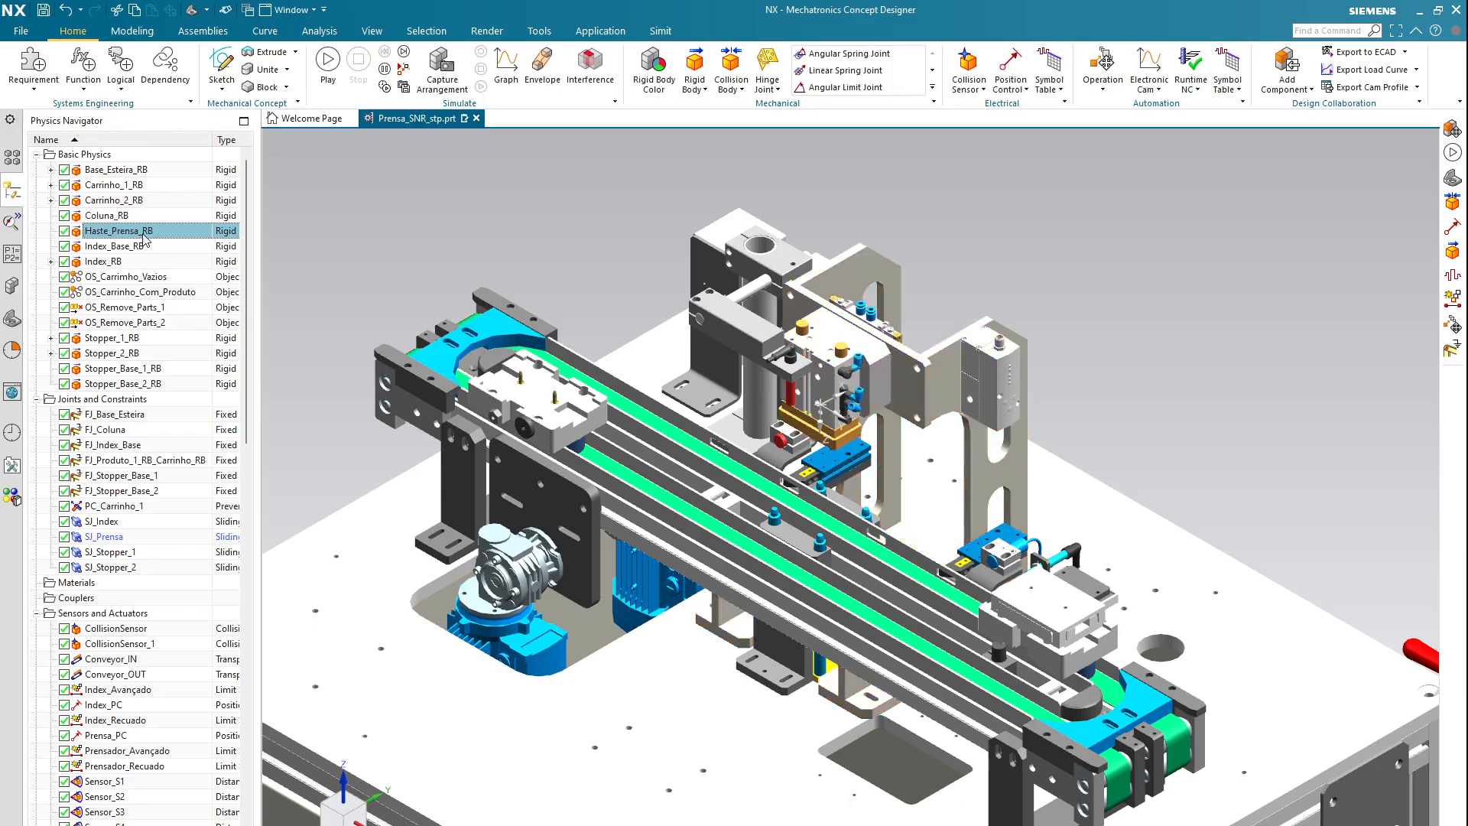
double_click(149, 233)
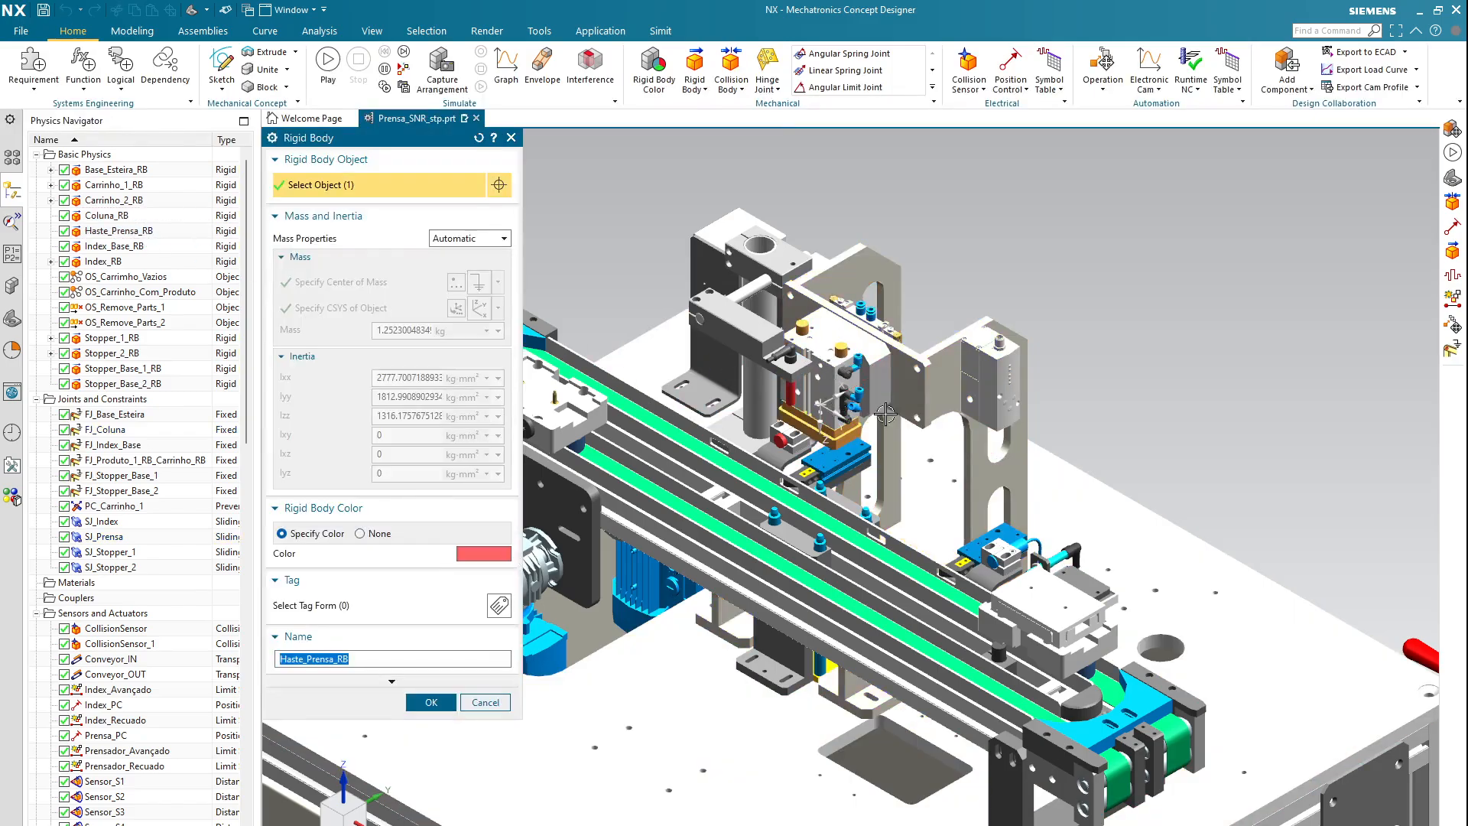
left_click(15, 287)
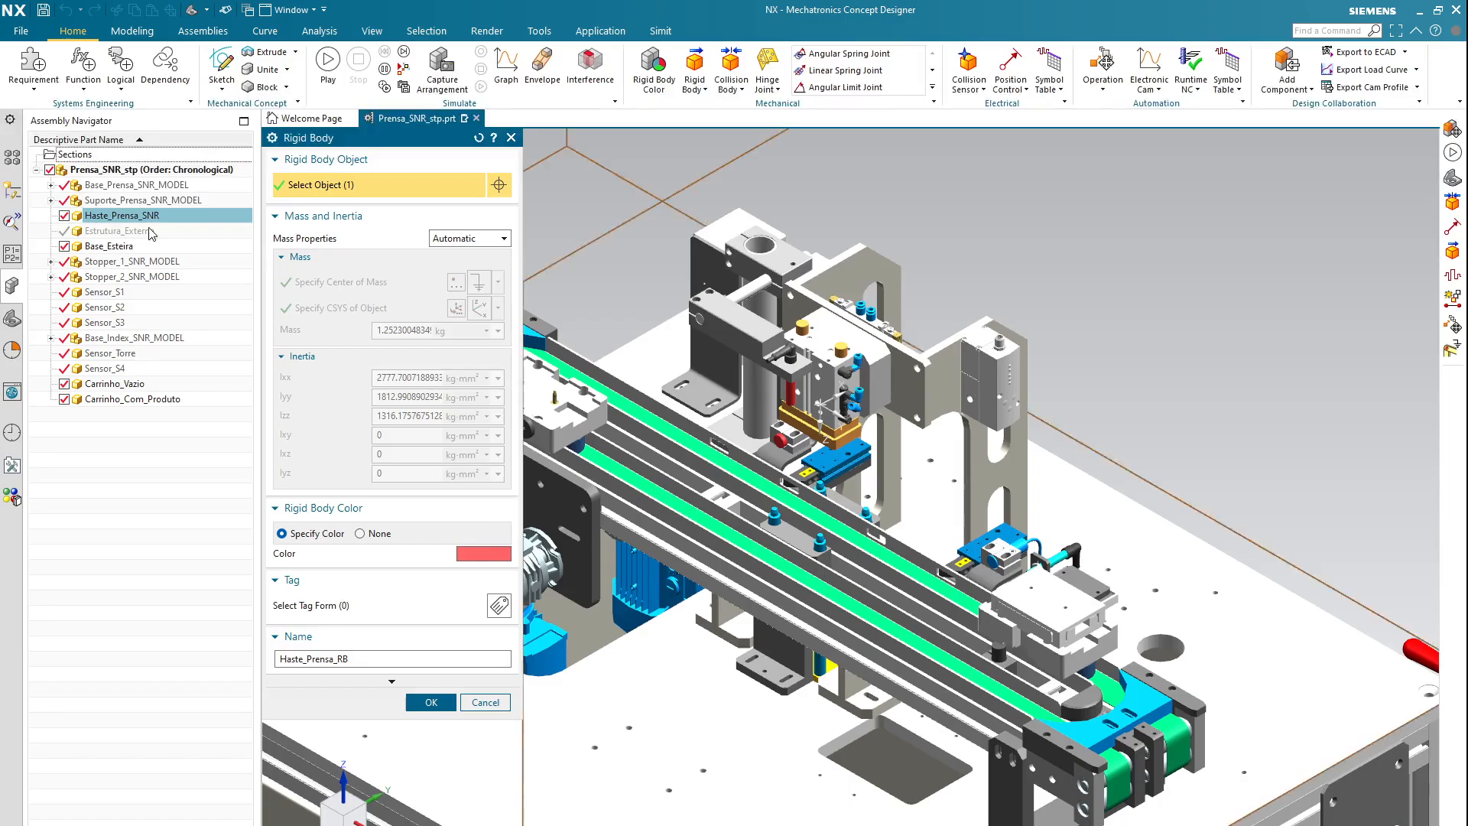
left_click(431, 702)
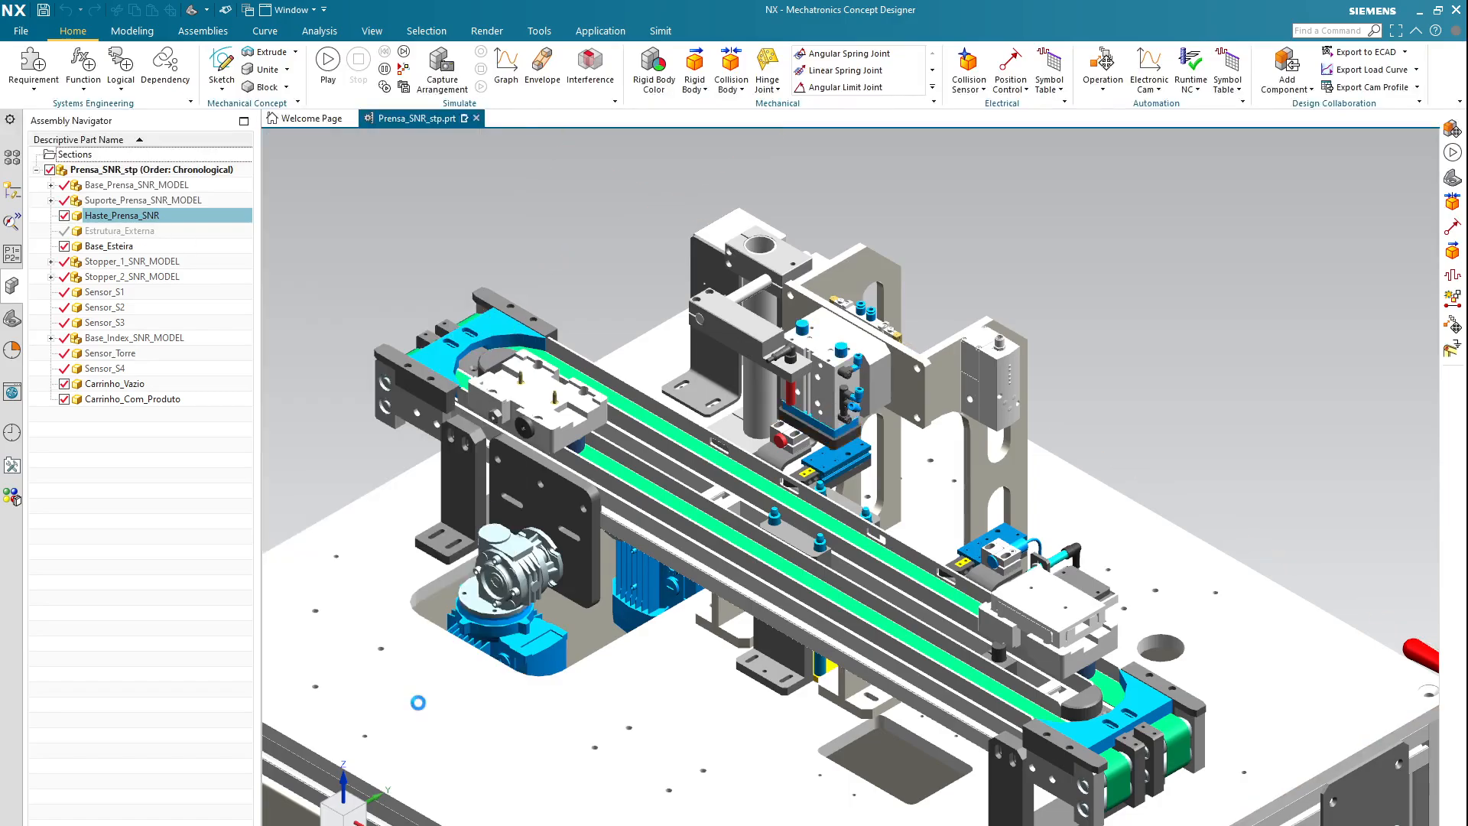
- Inspect the Index_Base_RB rigid body against Base_Index and Cilindro by expanding Base_Index_SNR_MODEL in the assembly structure, and accept it unchanged
left_click(14, 193)
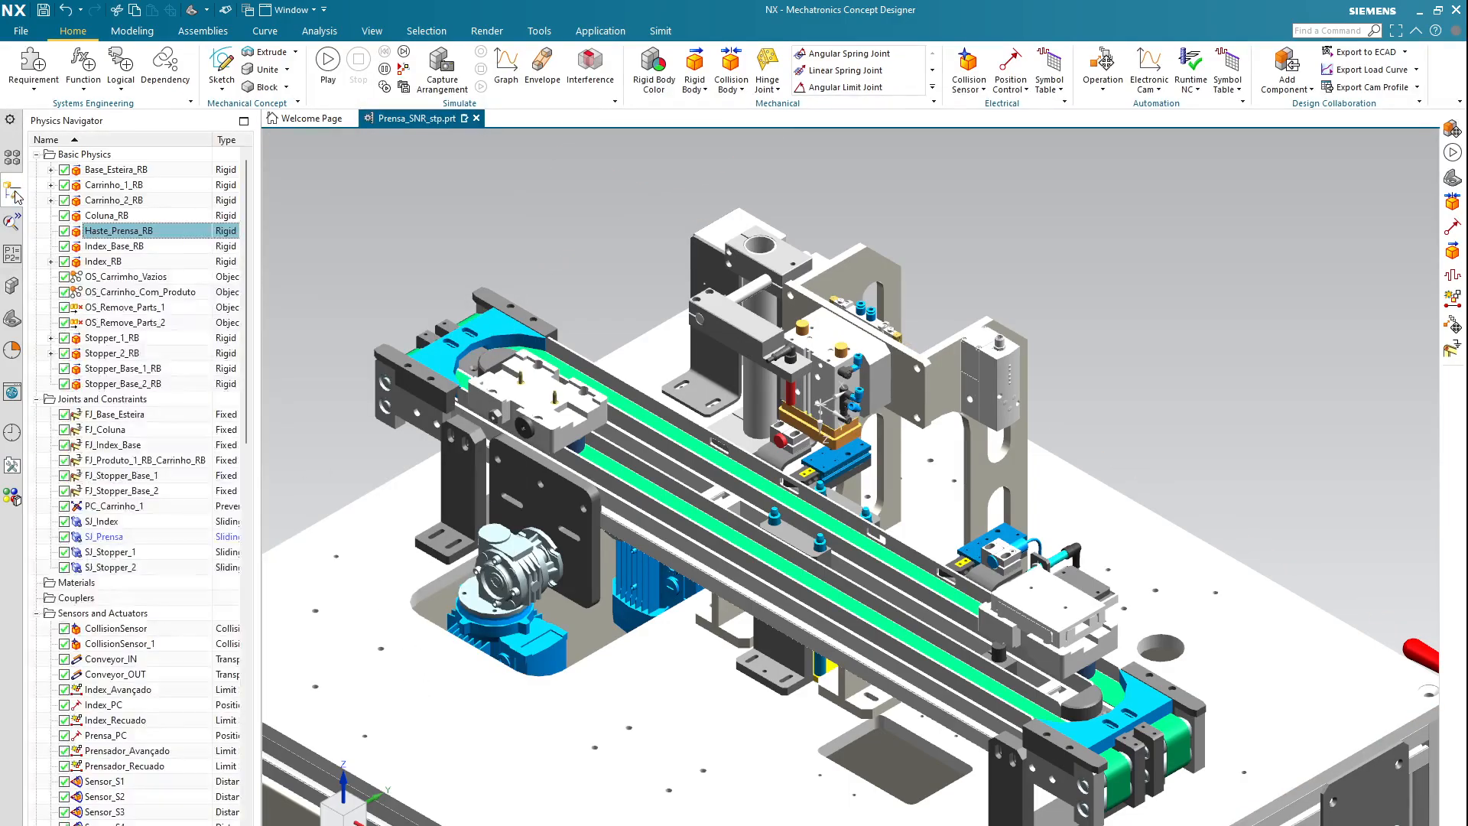
double_click(110, 246)
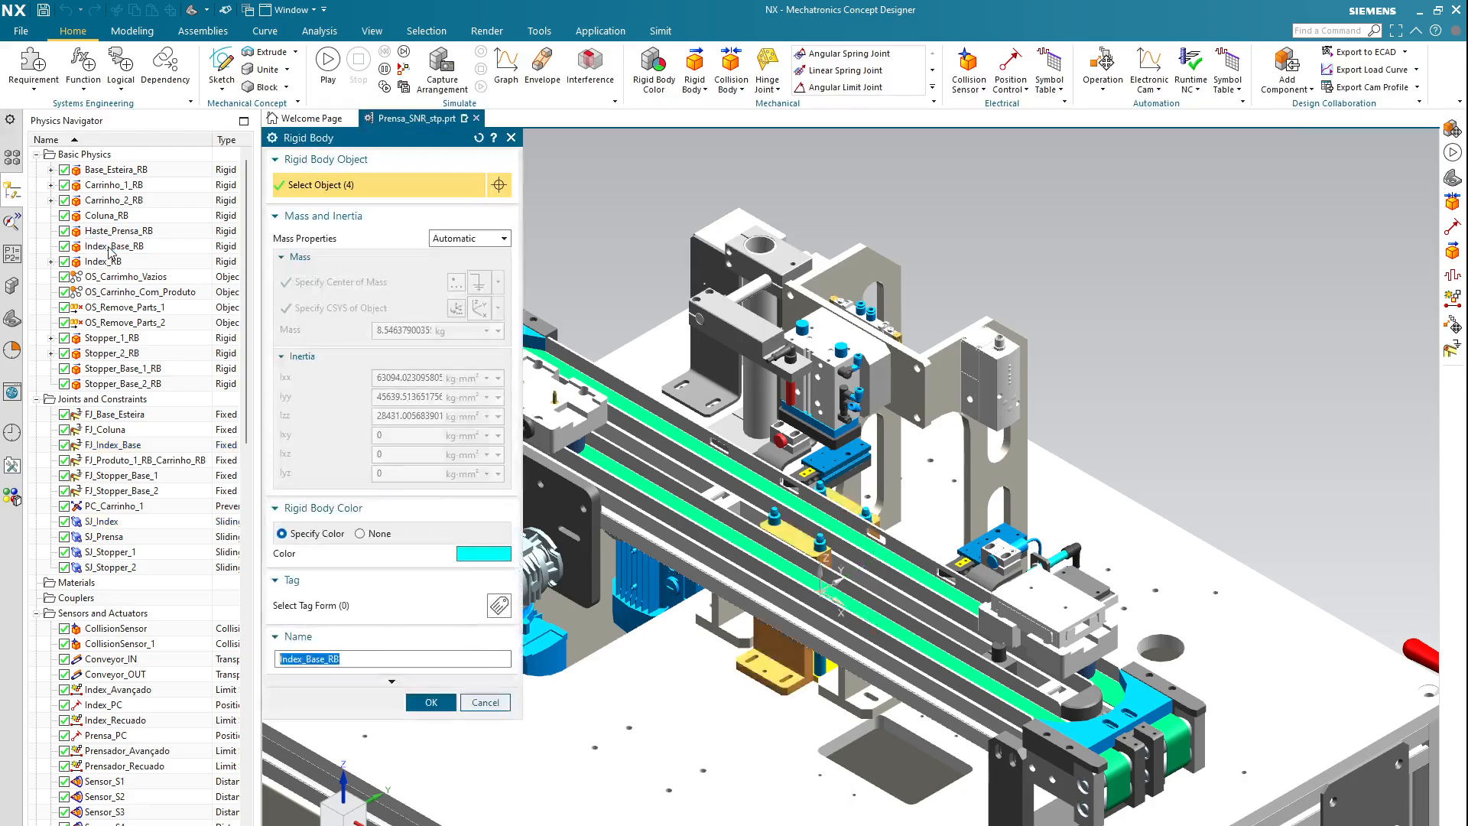
scroll(854, 602, "up", 4)
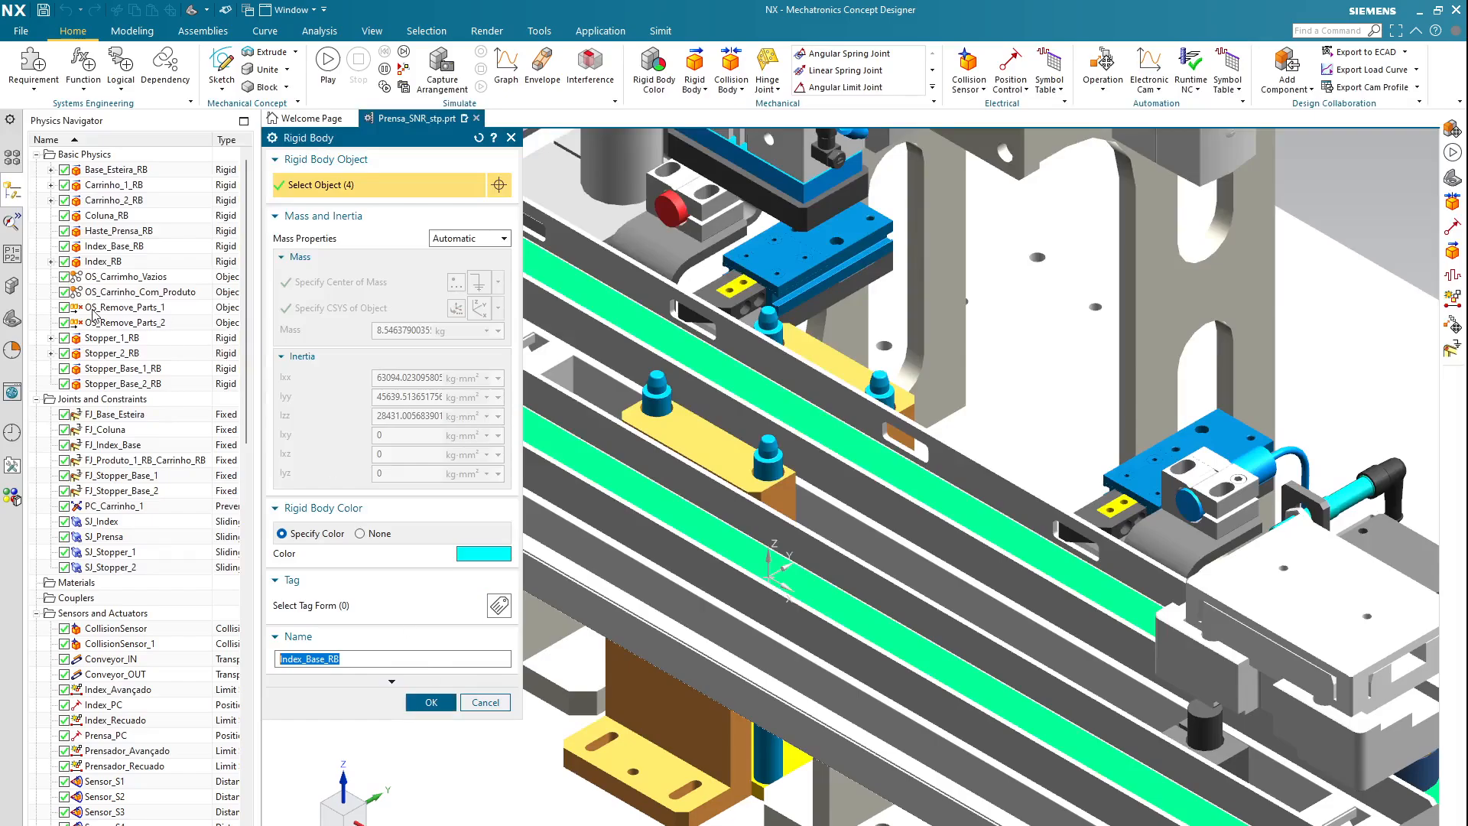
left_click(11, 290)
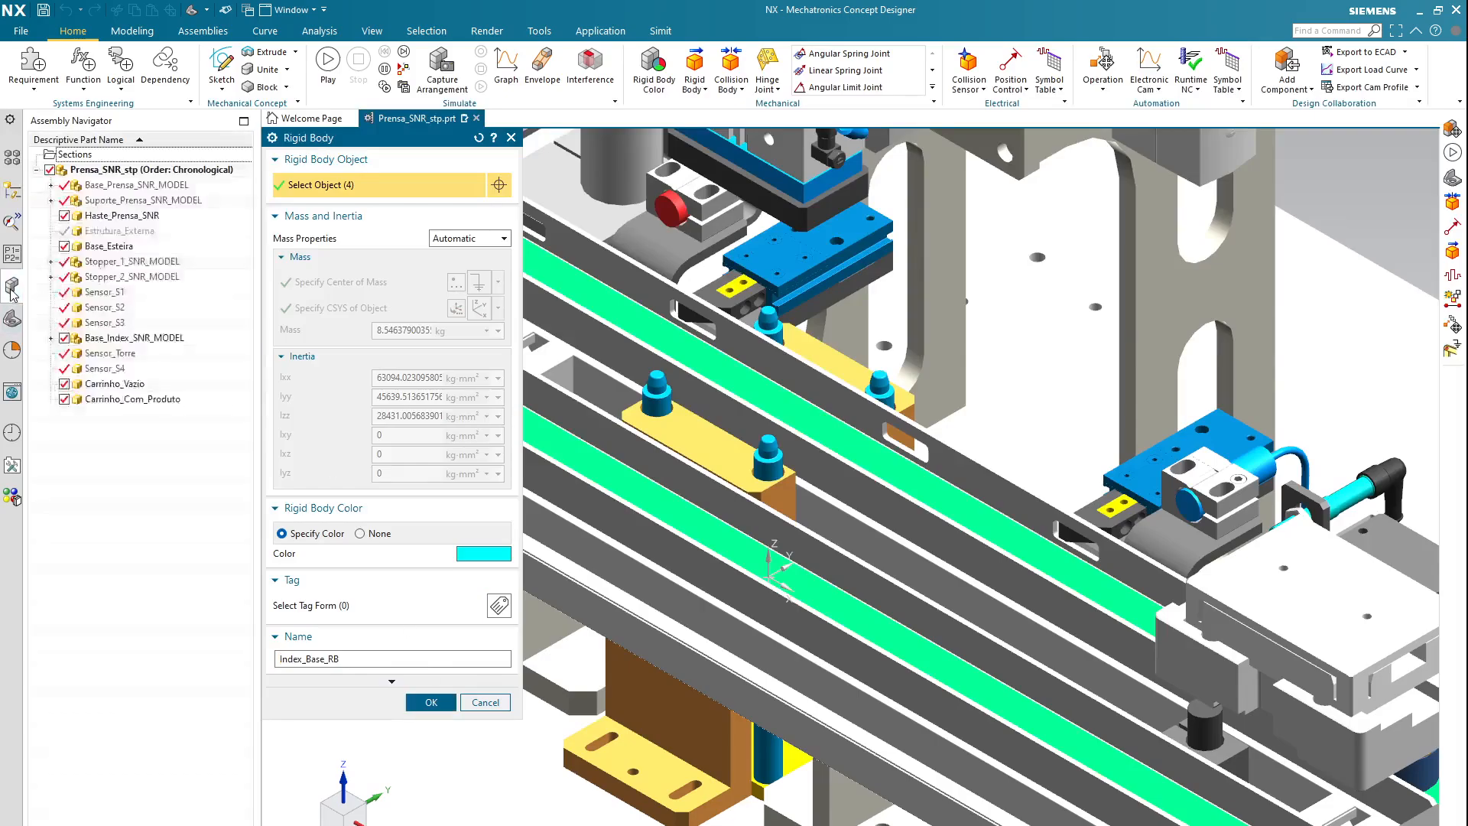
left_click(51, 338)
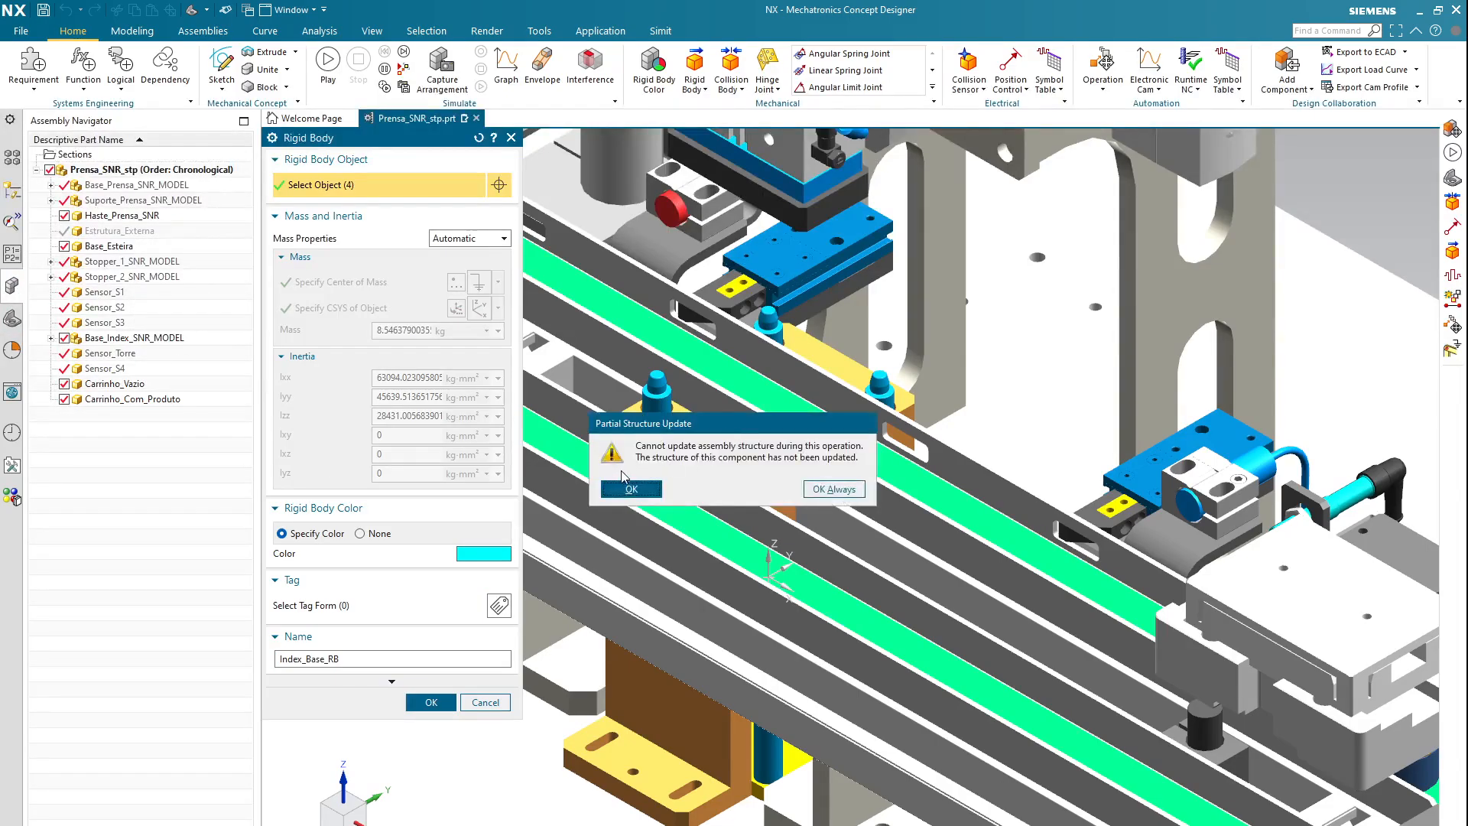
left_click(628, 488)
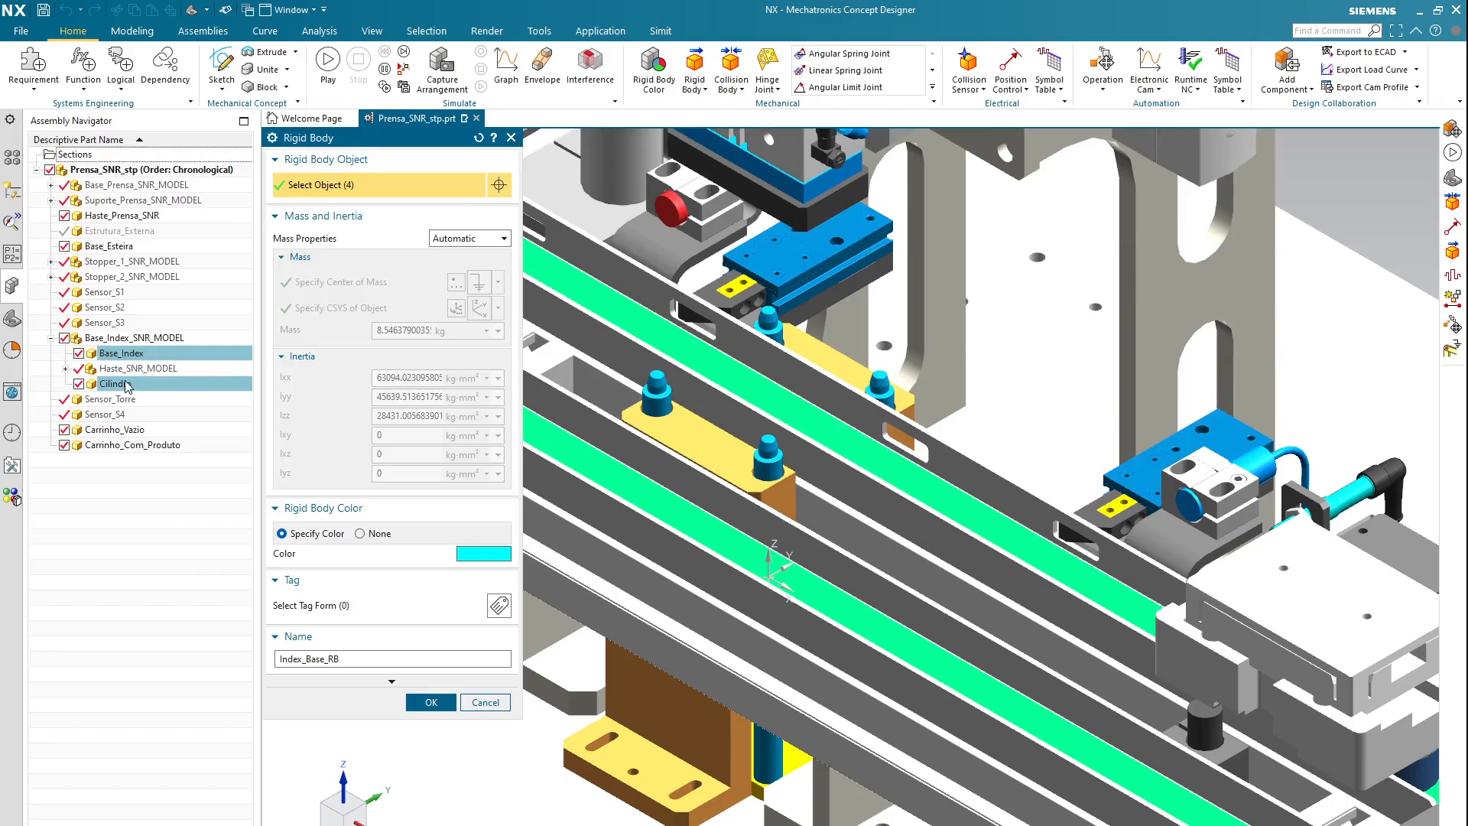
left_click(426, 703)
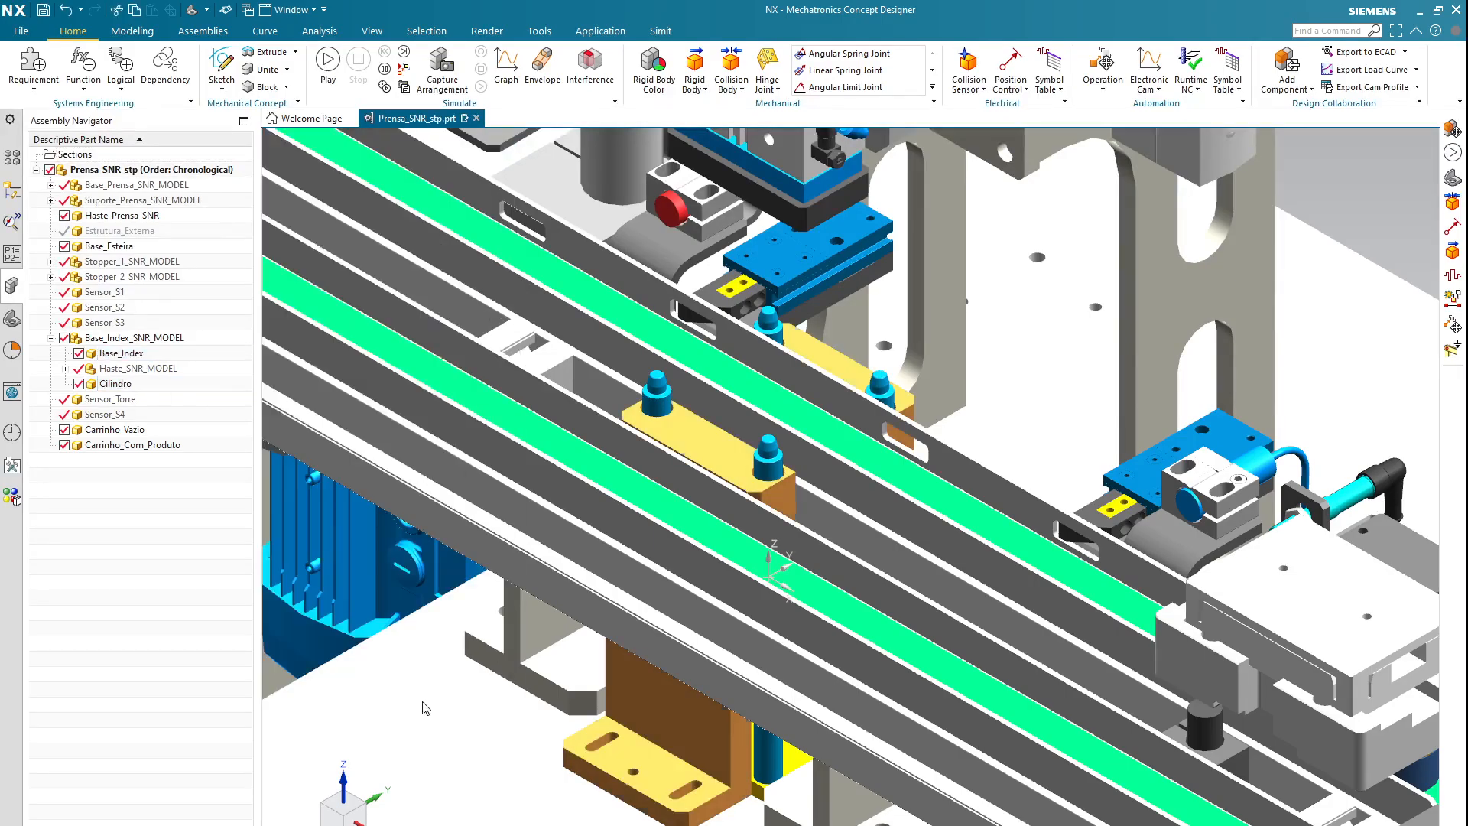
- Inspect the Index_RB rigid body definition against the expanded Base_Index_SNR_MODEL components, examining its indexing pins on the conveyor, and accept it unchanged
left_click(13, 191)
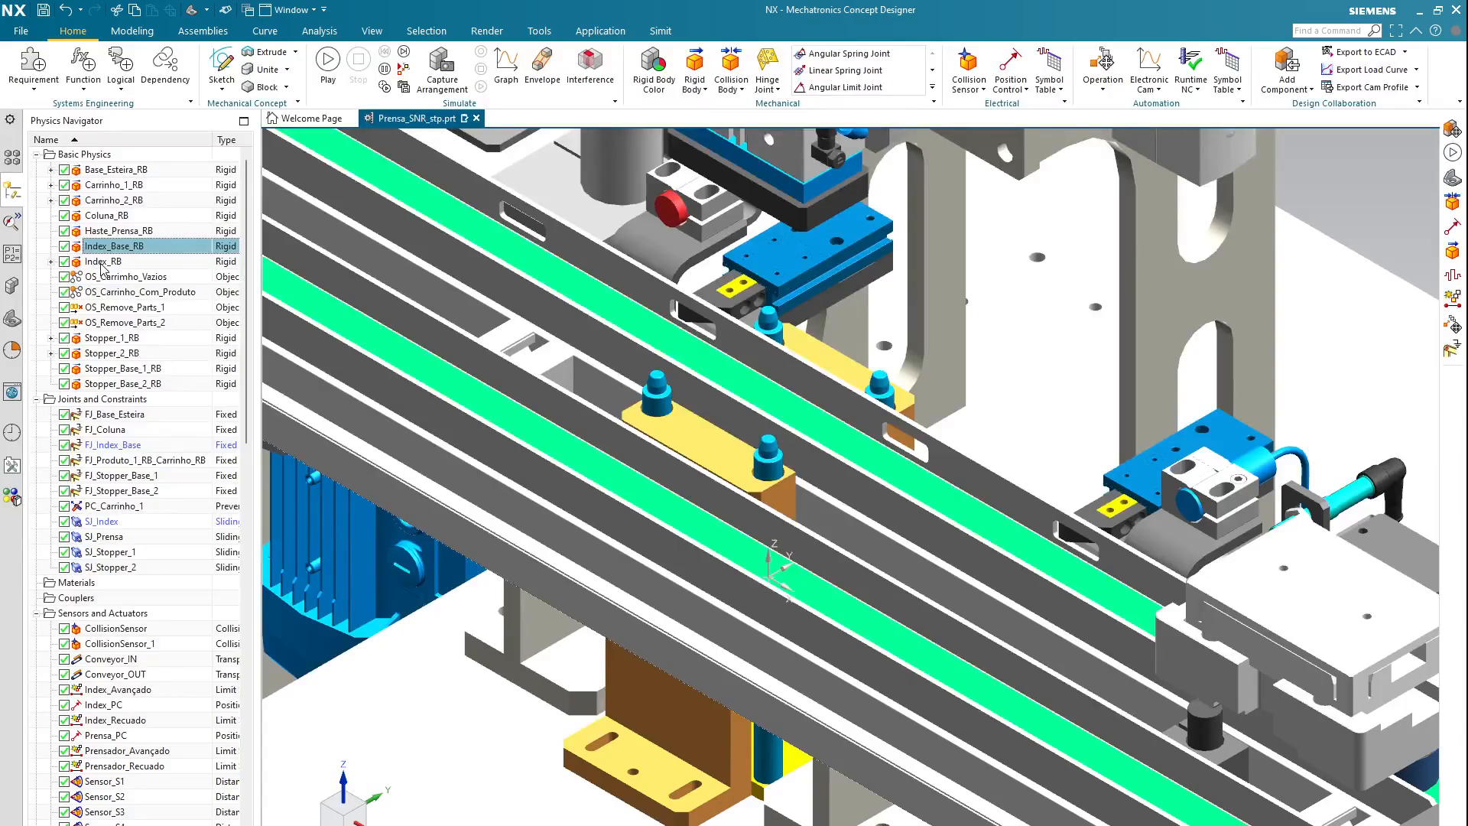
double_click(102, 264)
scroll(798, 423, "down", 5)
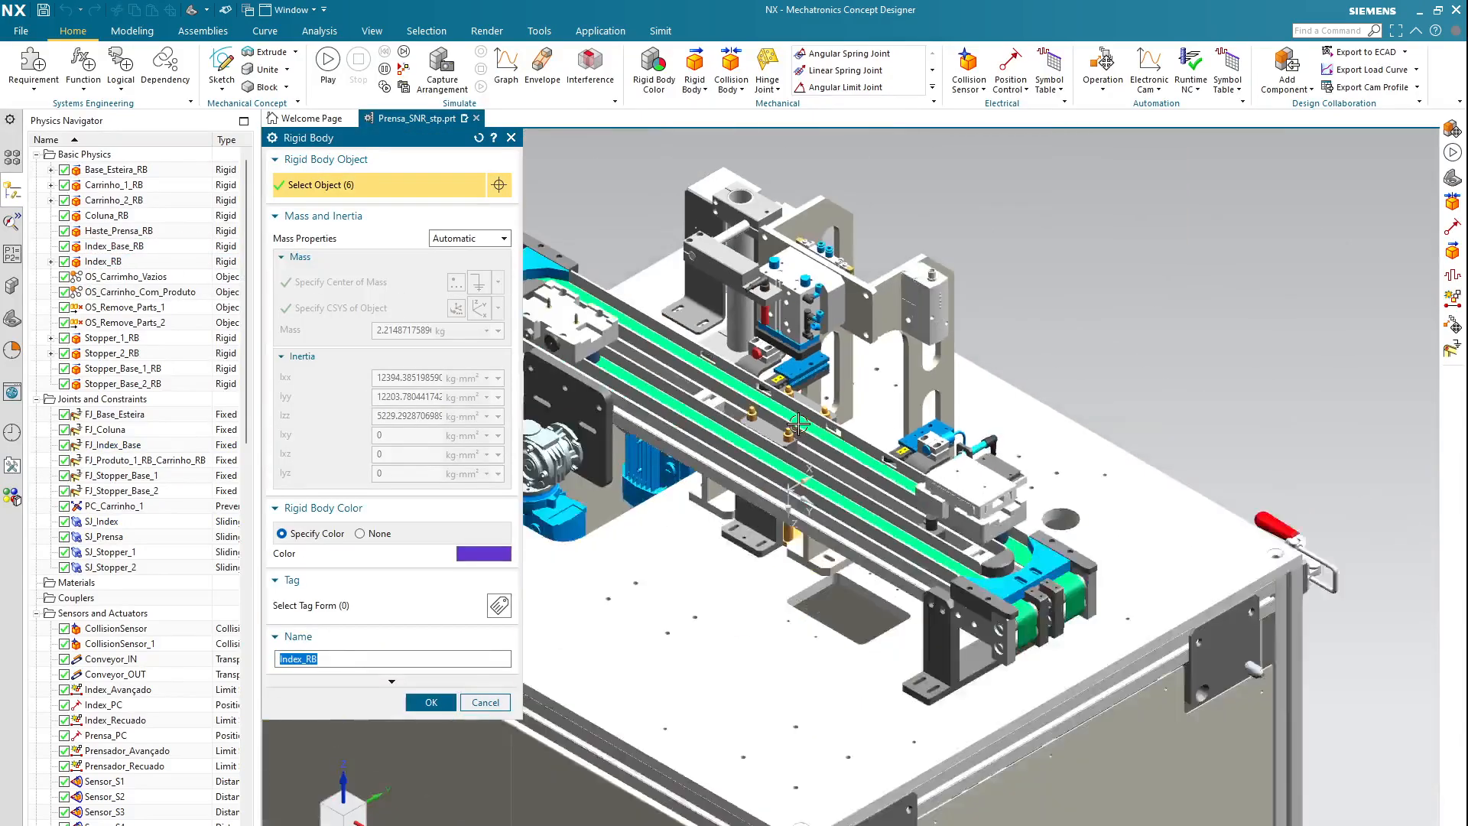
scroll(798, 423, "down", 4)
scroll(740, 381, "up", 5)
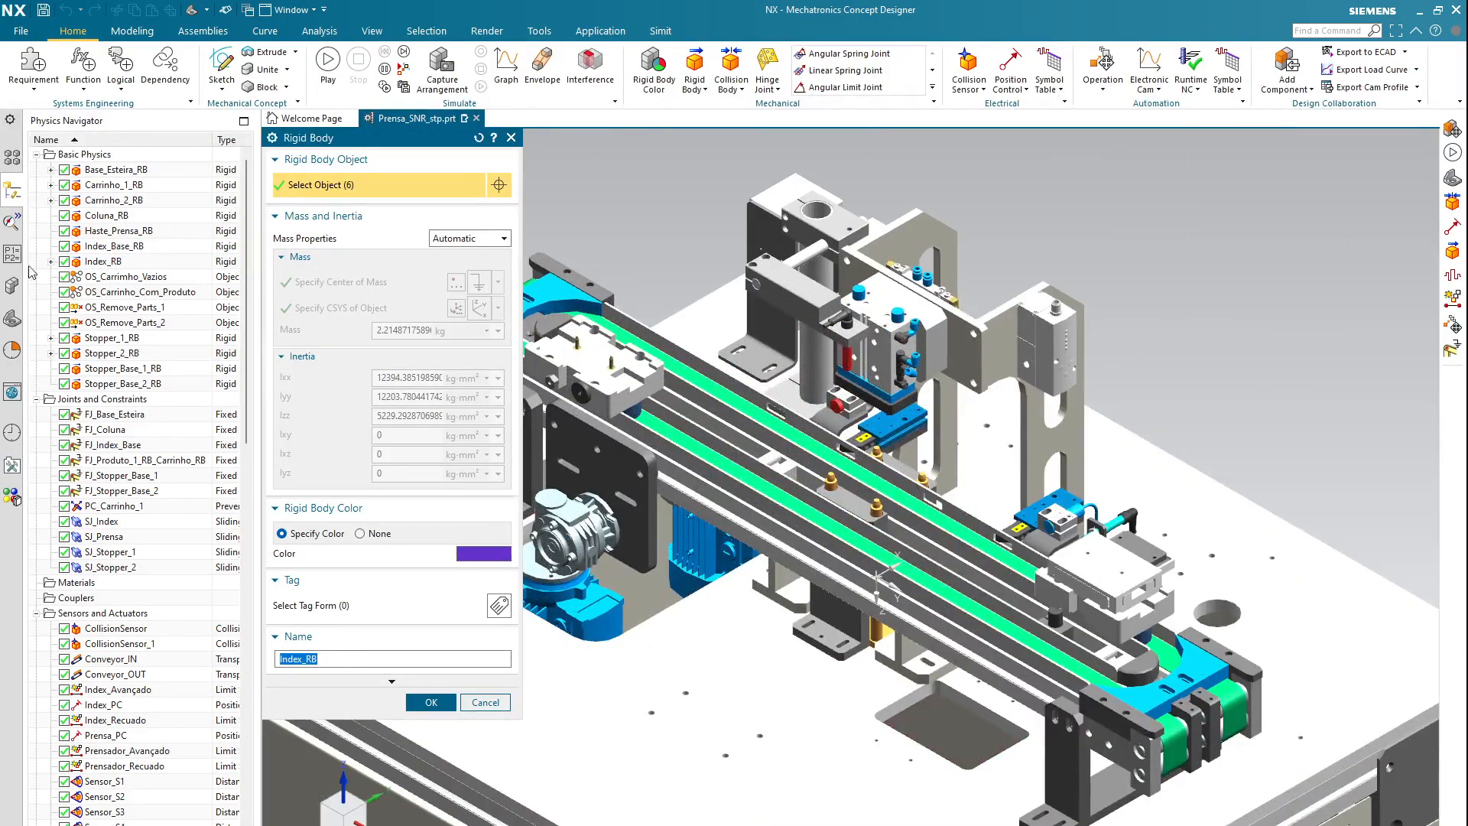
left_click(12, 285)
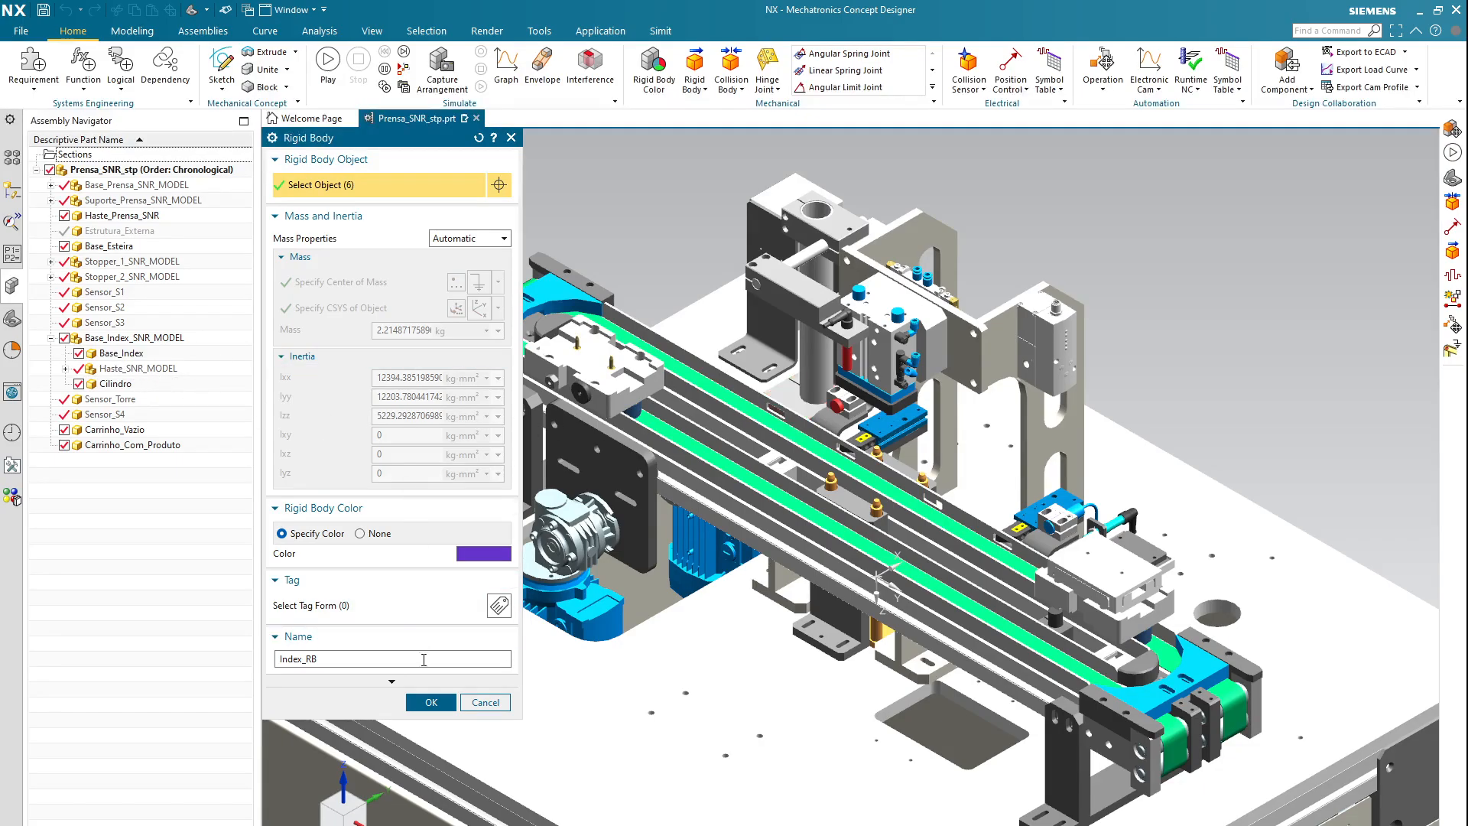
left_click(430, 702)
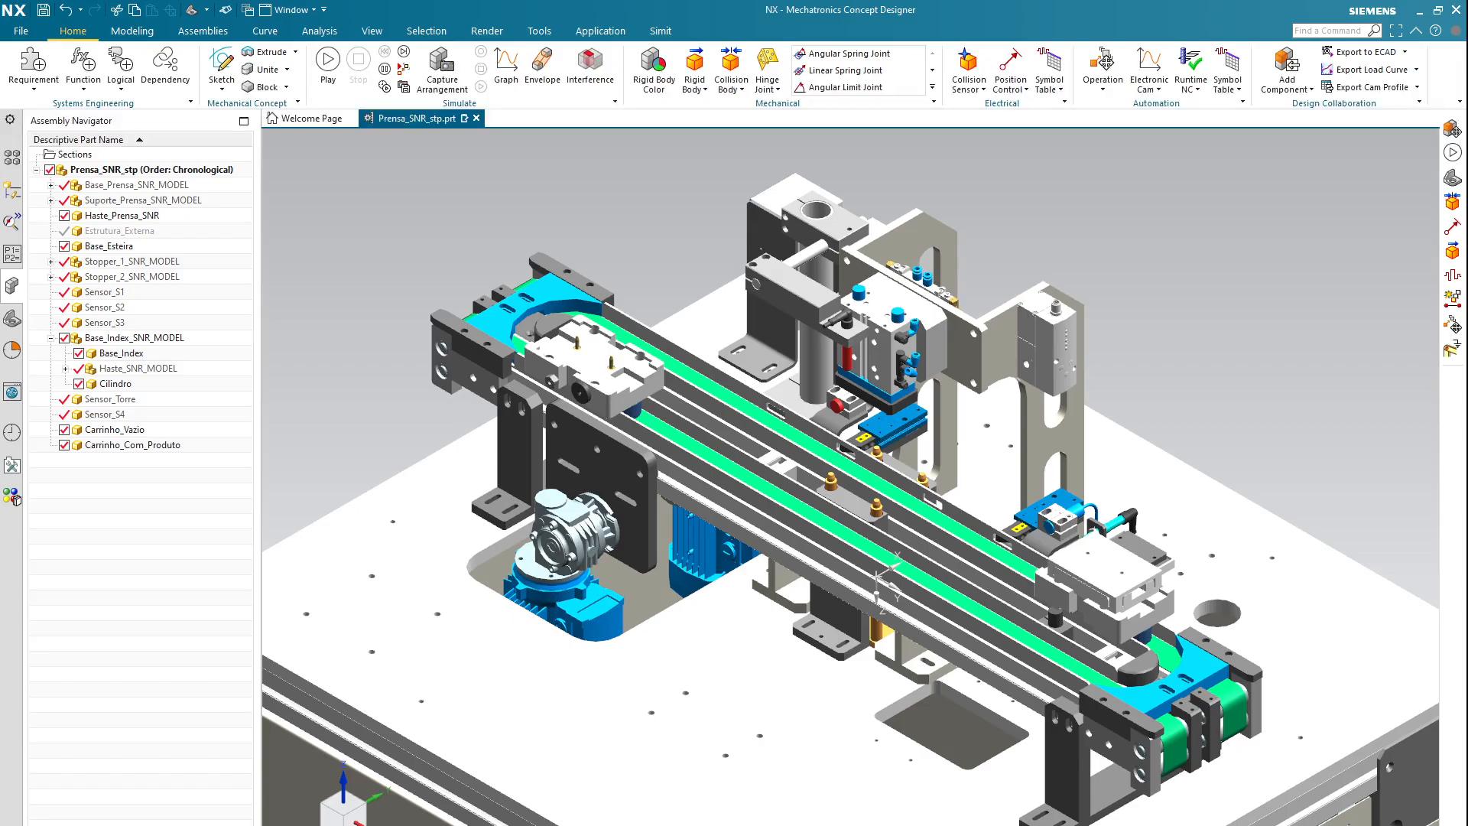
- Return to the physics objects and inspect the Stopper_1_RB rigid body definition and its selected geometry up close, accepting it unchanged
left_click(13, 192)
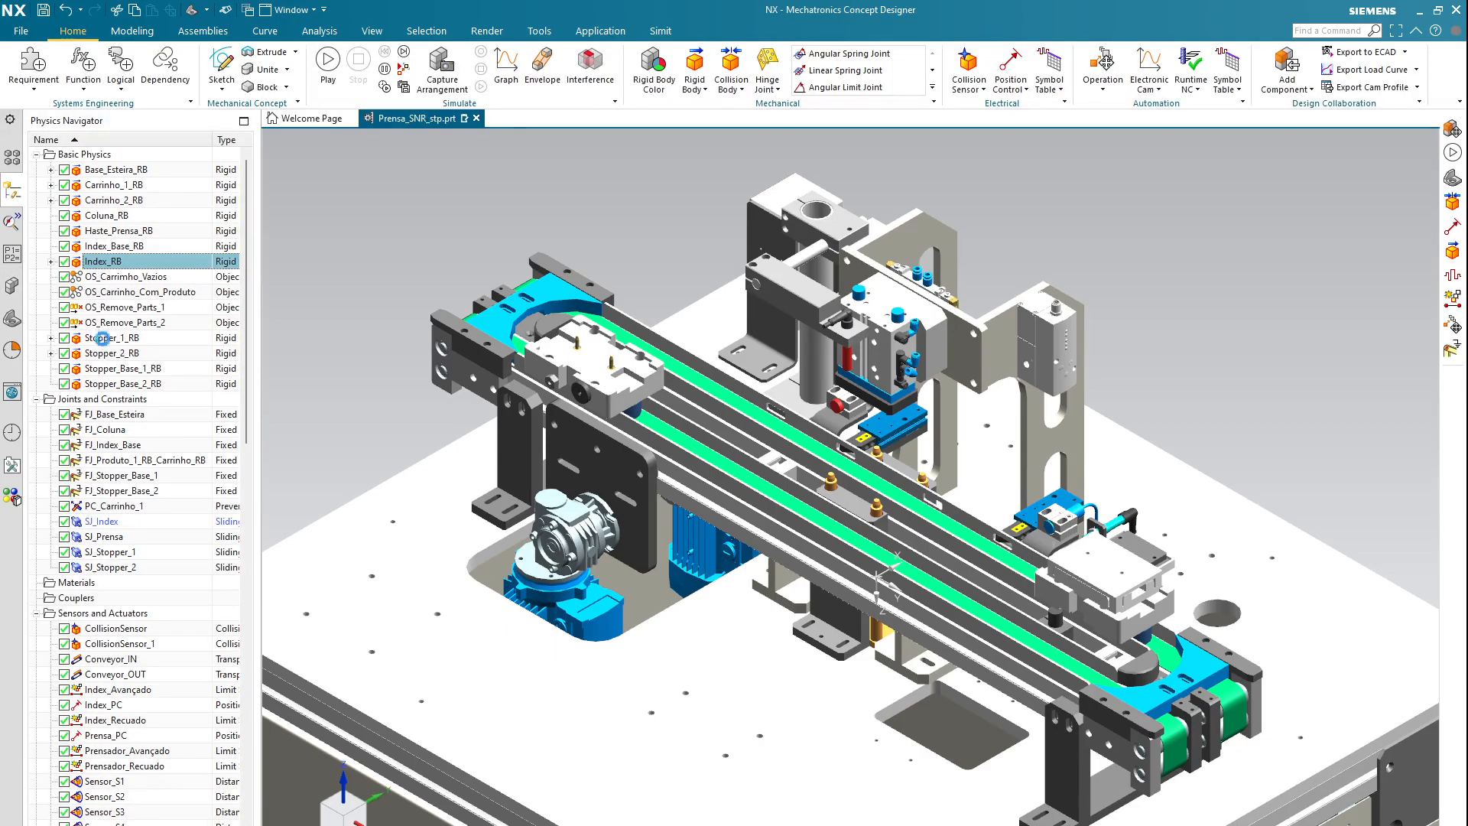
double_click(102, 338)
scroll(1009, 516, "up", 8)
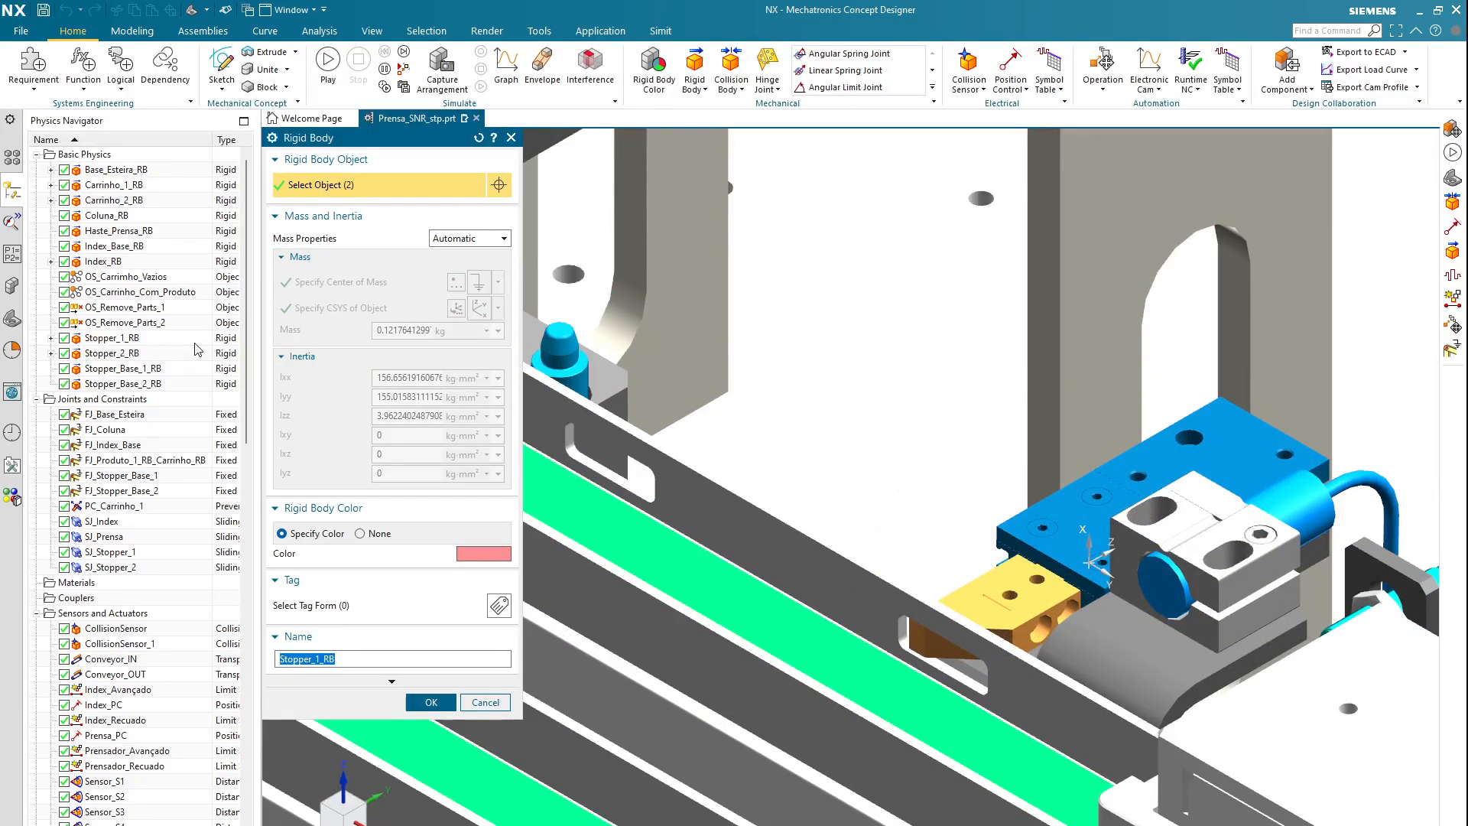
left_click(431, 702)
- Inspect the Stopper_2_RB rigid body definition and its selected stopper geometry beneath the press, and accept it unchanged
double_click(125, 353)
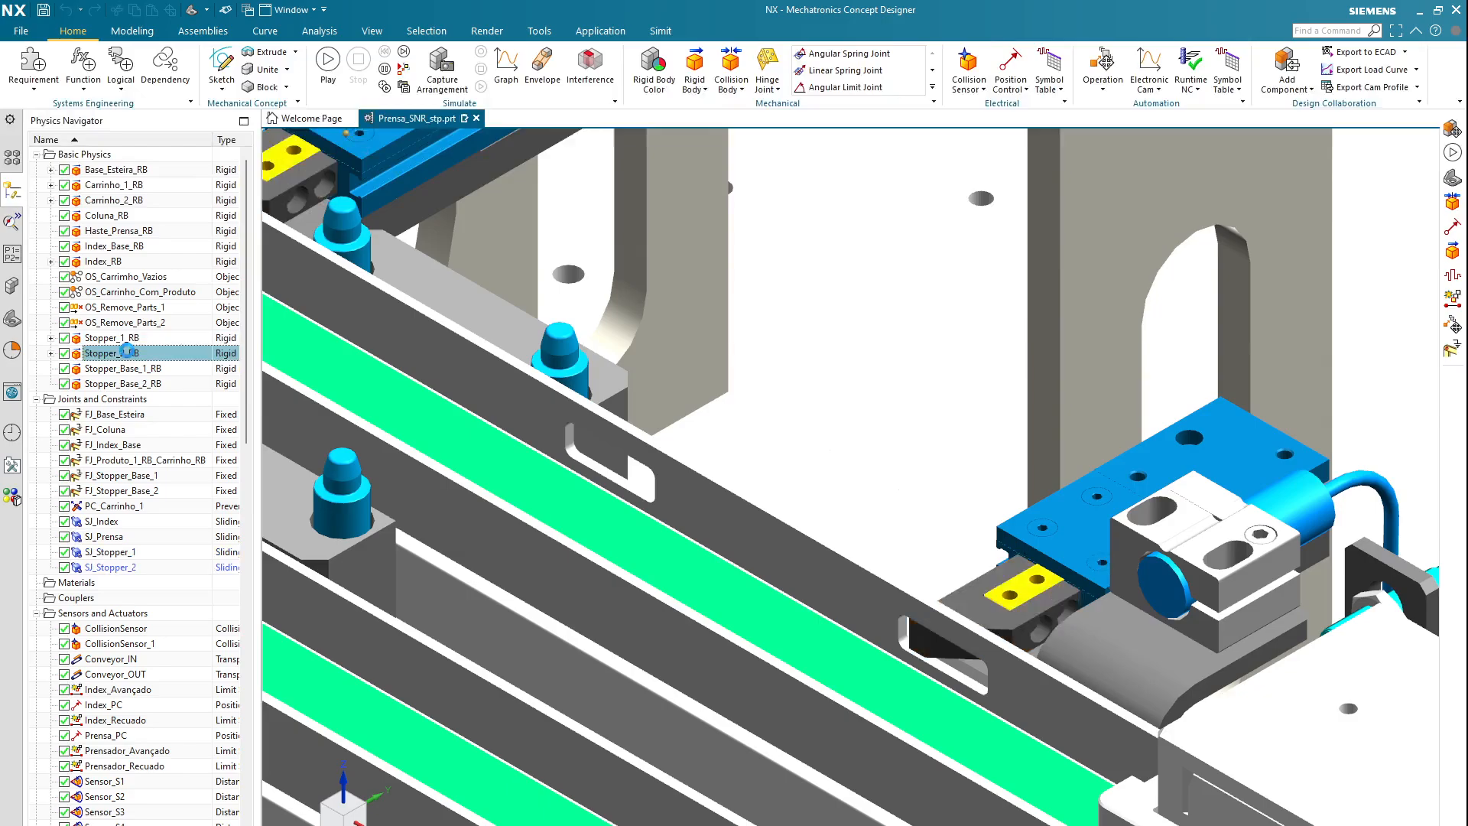
scroll(688, 447, "down", 7)
scroll(587, 378, "up", 4)
scroll(587, 378, "up", 2)
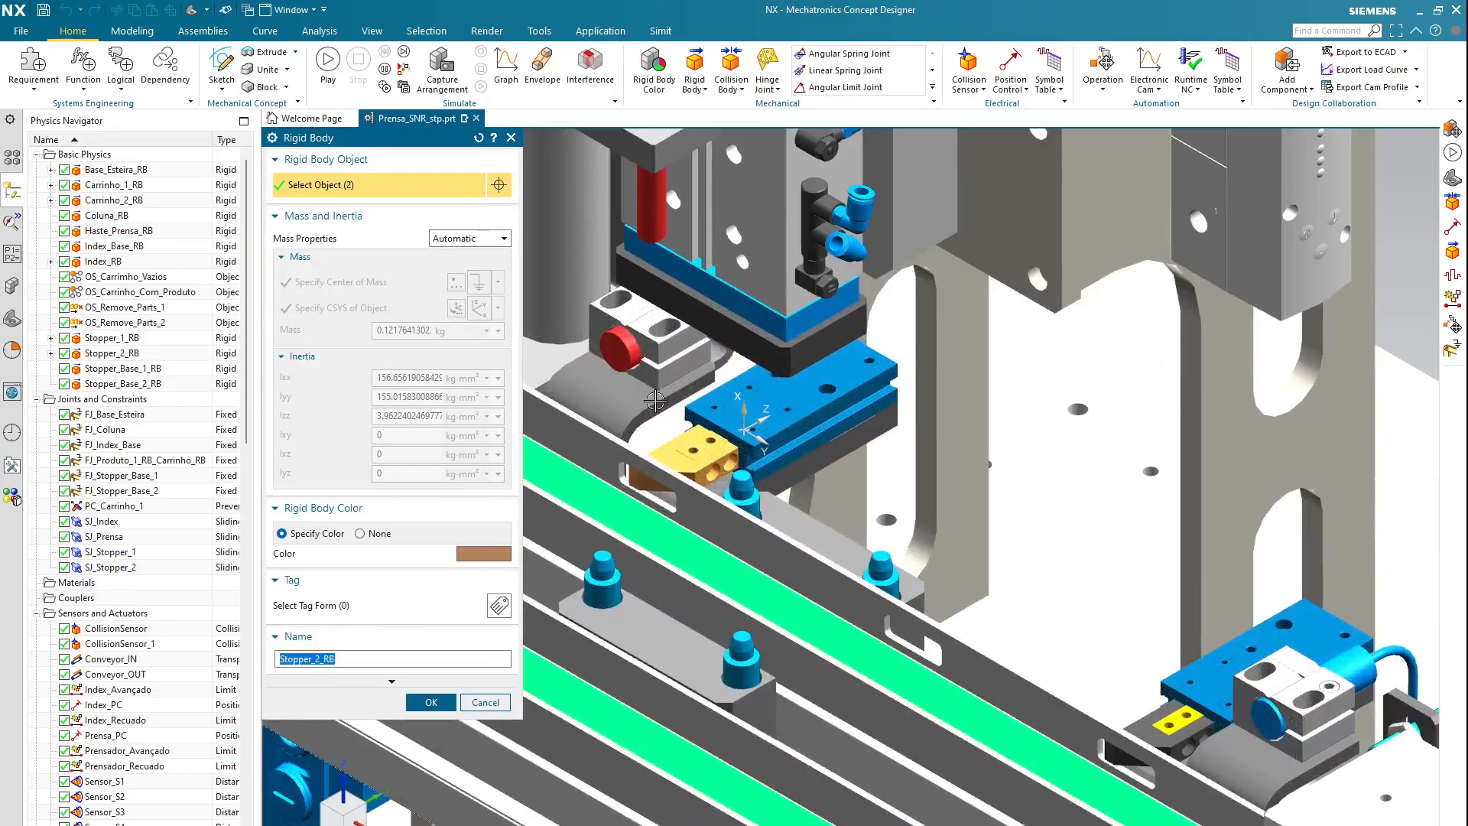
left_click(433, 701)
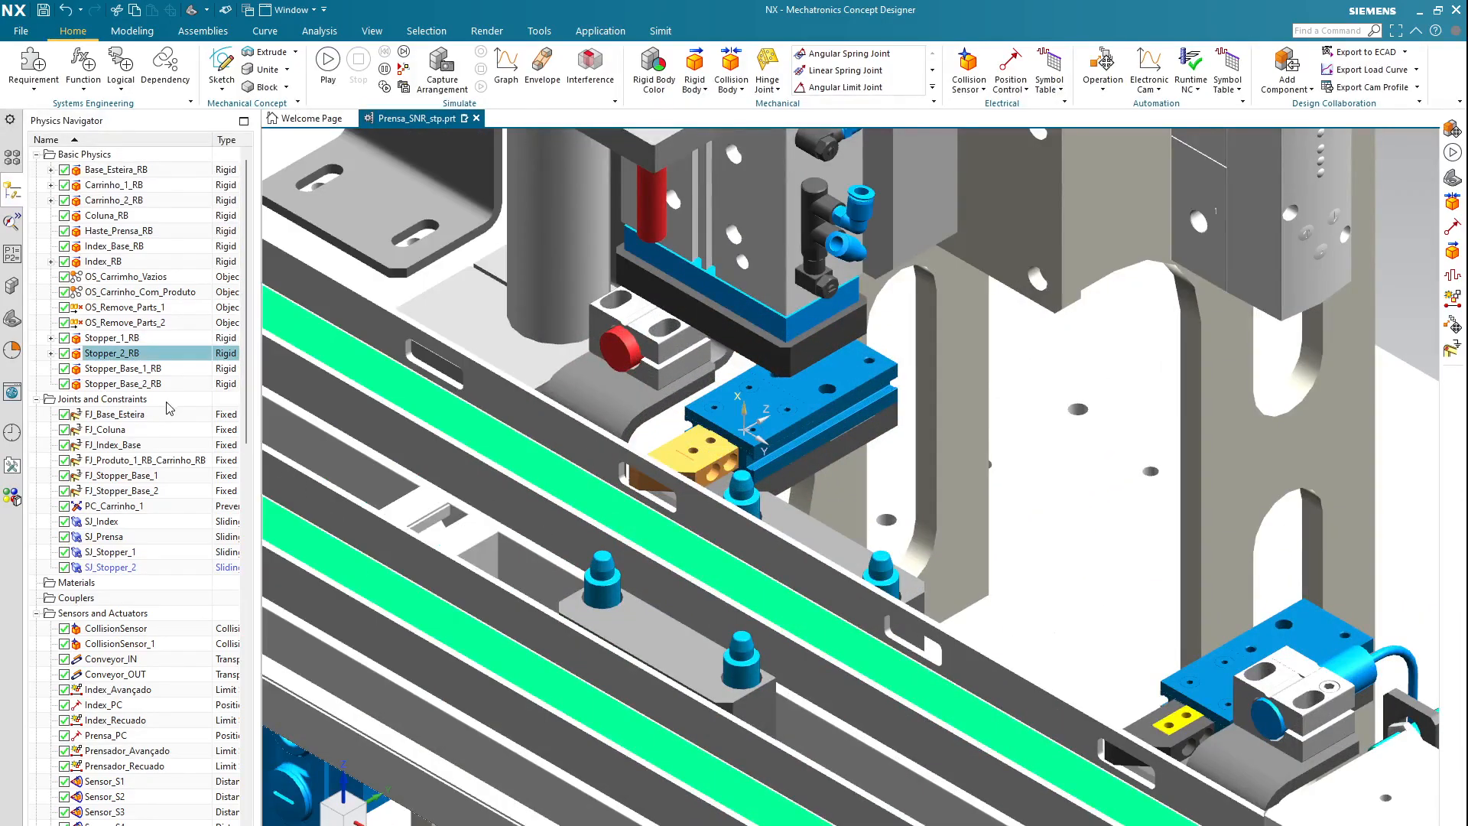
- Inspect the Stopper_Base_1_RB rigid body definition and its selected stopper base up close, and accept it unchanged
double_click(122, 368)
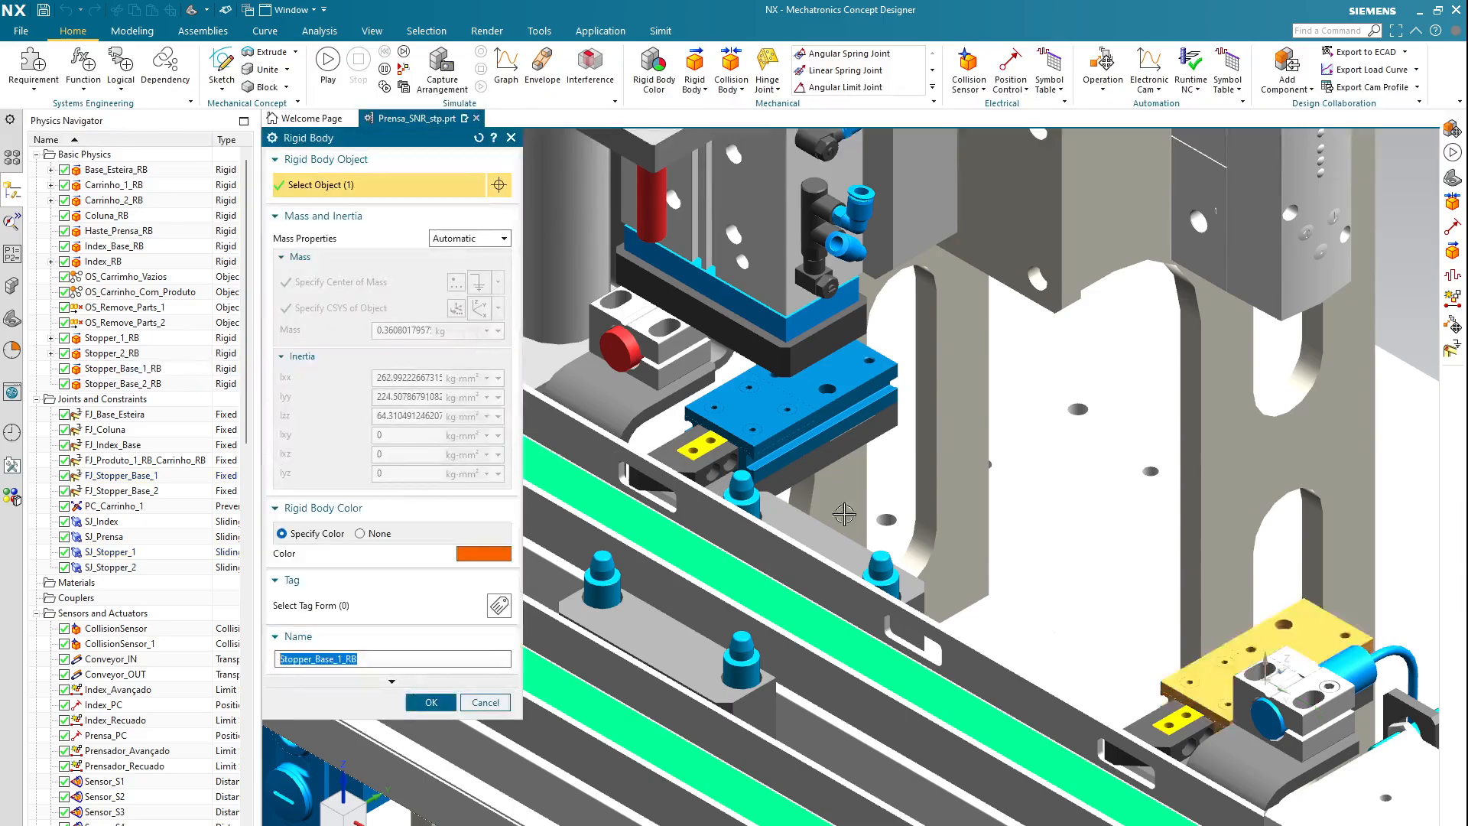
scroll(958, 579, "down", 5)
scroll(959, 579, "up", 5)
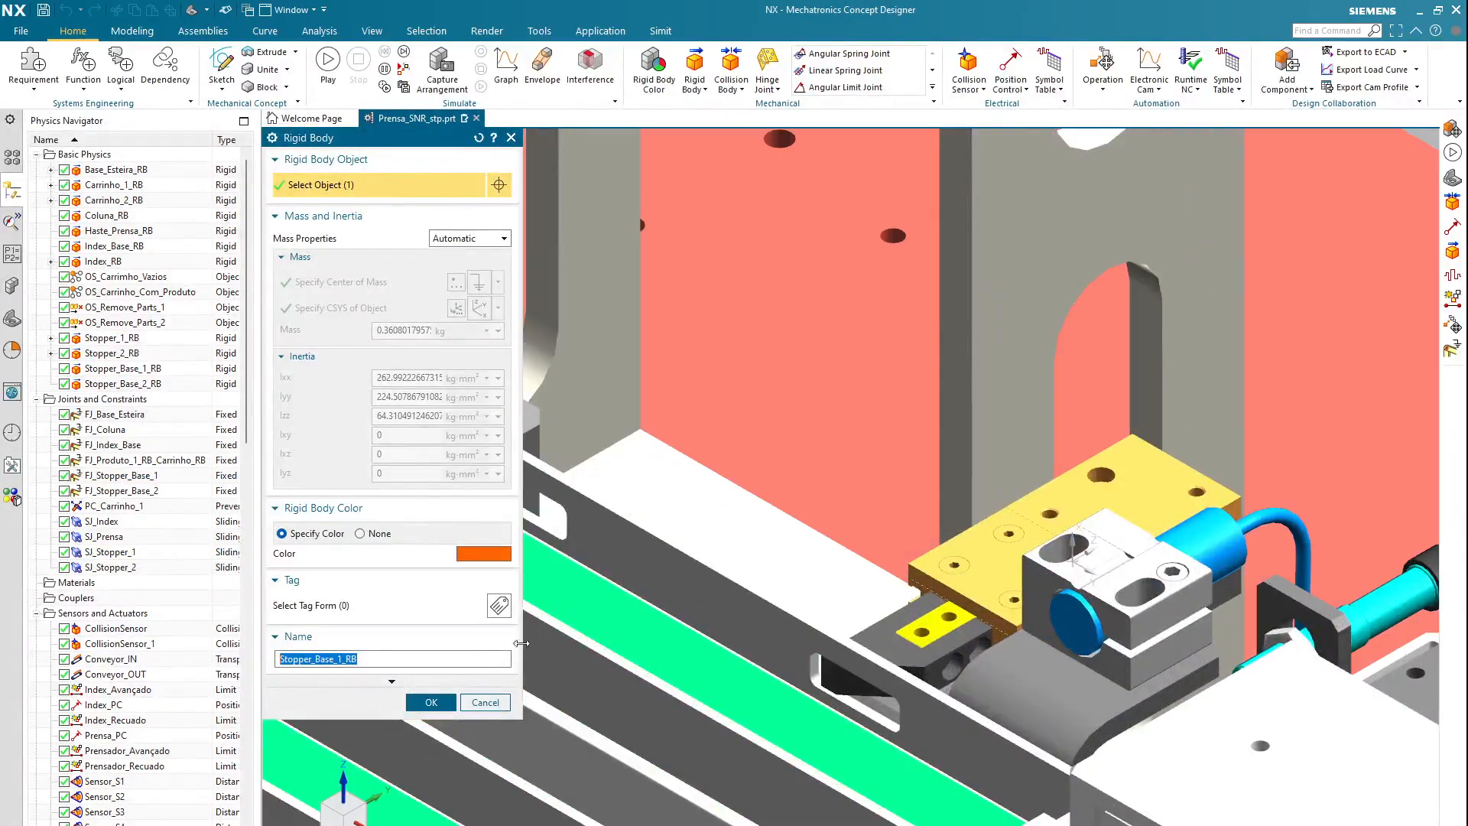
left_click(439, 709)
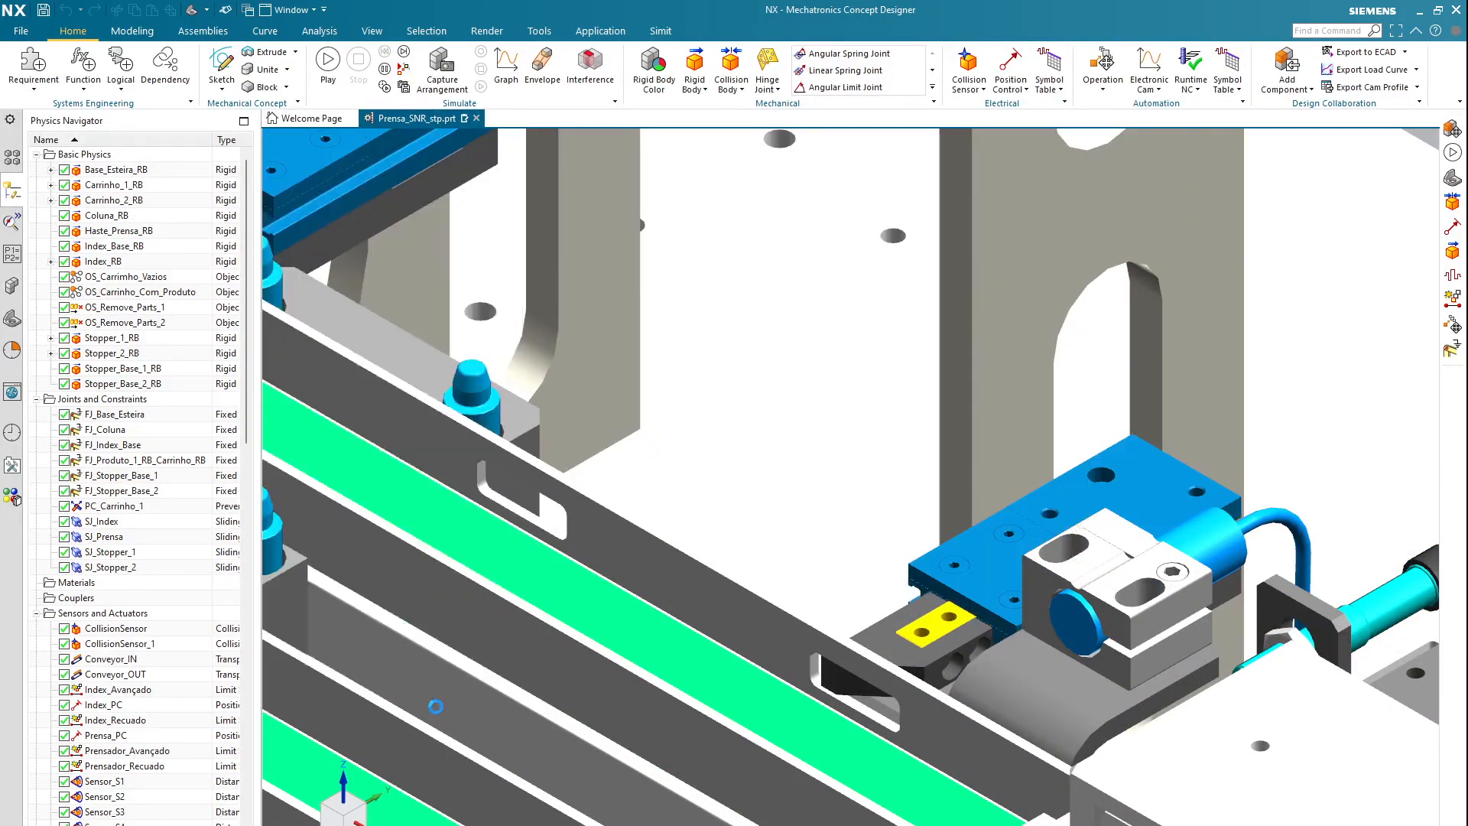
- Inspect the Stopper_Base_2_RB rigid body definition and its selected stopper base beside the press, and accept it unchanged
double_click(159, 384)
scroll(760, 451, "down", 5)
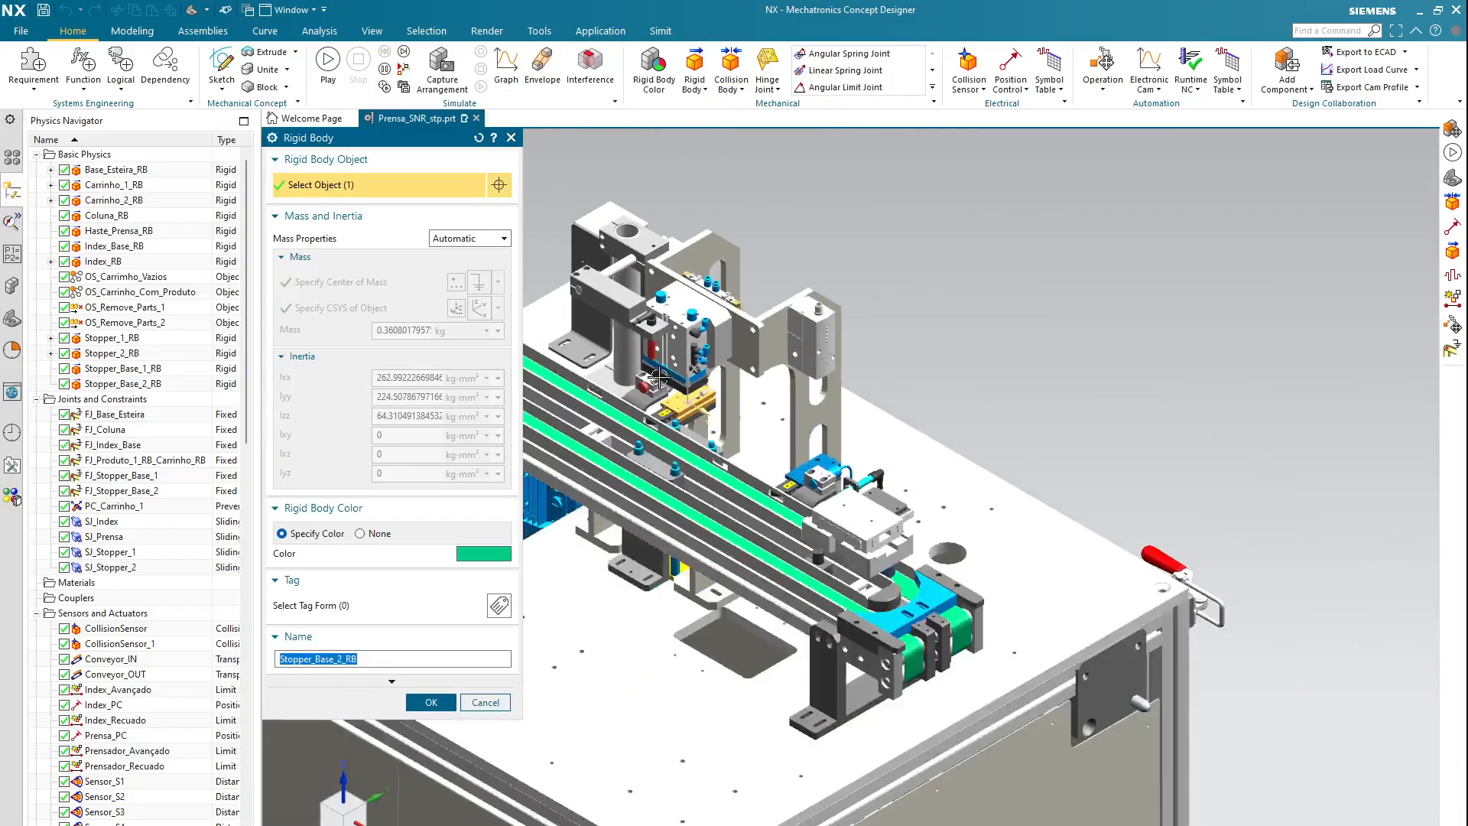
scroll(657, 378, "up", 5)
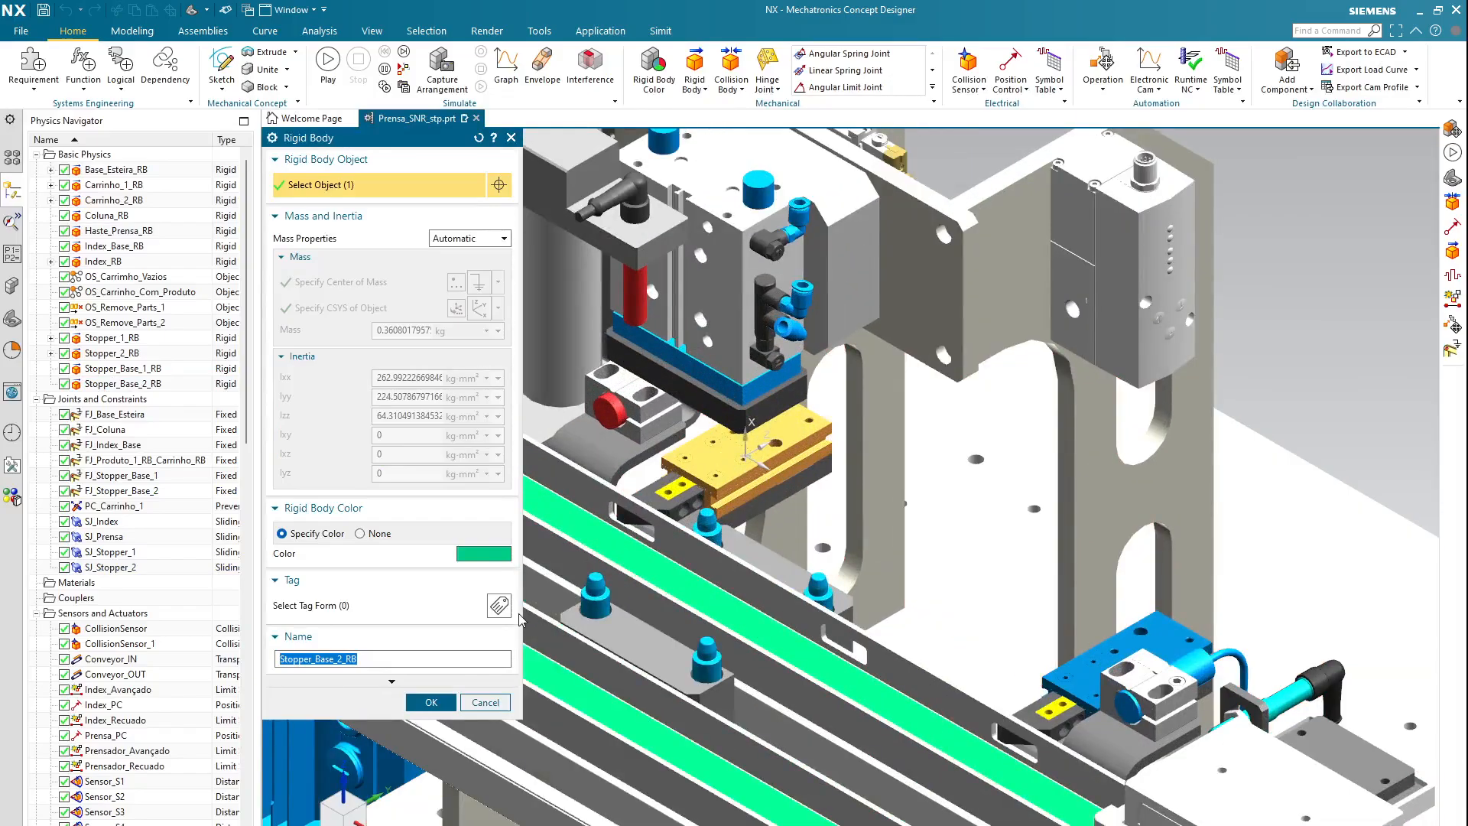
left_click(431, 702)
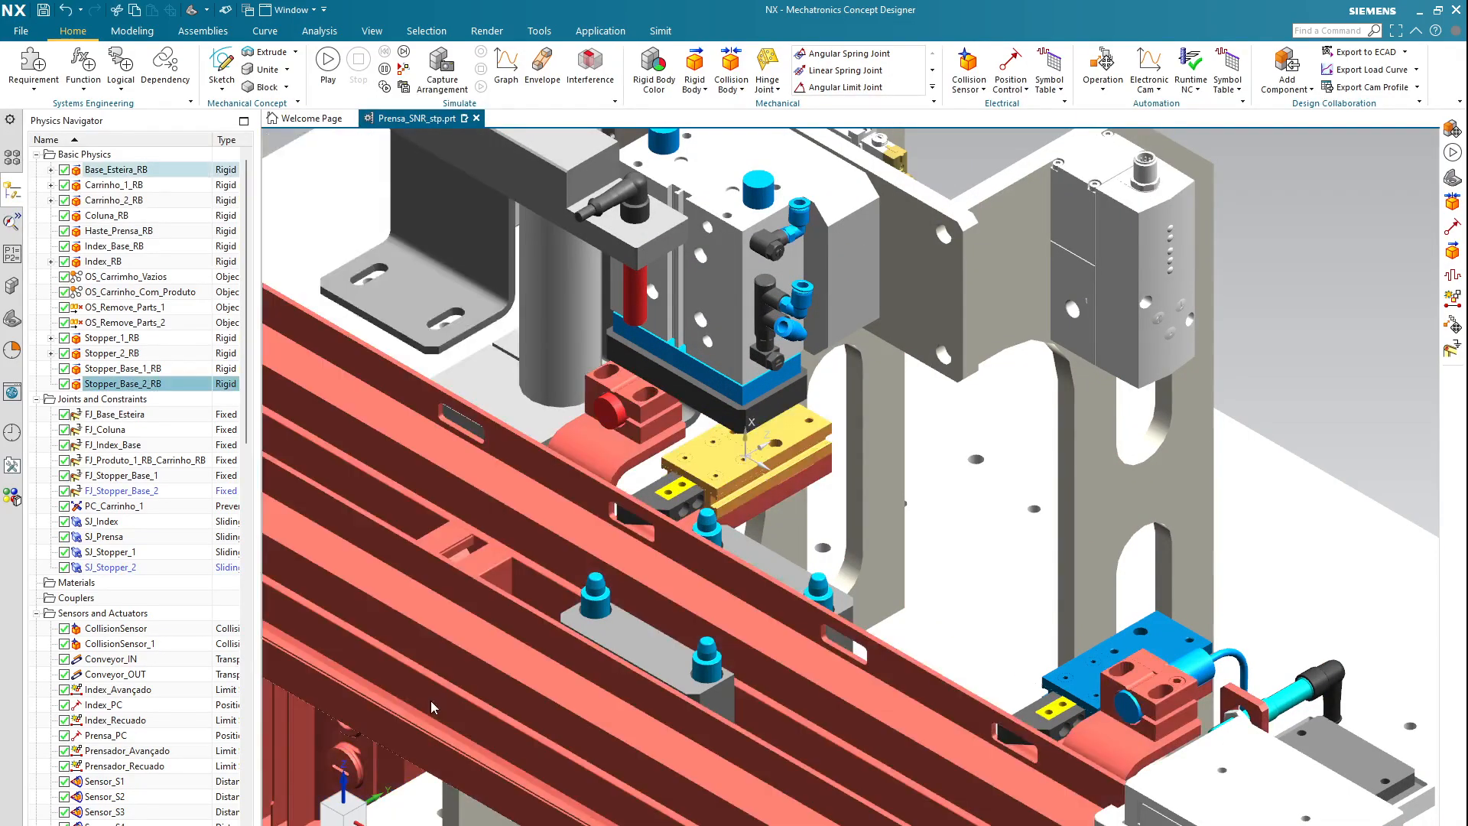
- Expand Base_Esteira_RB and highlight its collision bodies Conveyor_IN_CB, Conveyor_OUT_CB and Guias_CB in turn to examine which conveyor faces each covers
scroll(674, 601, "down", 3)
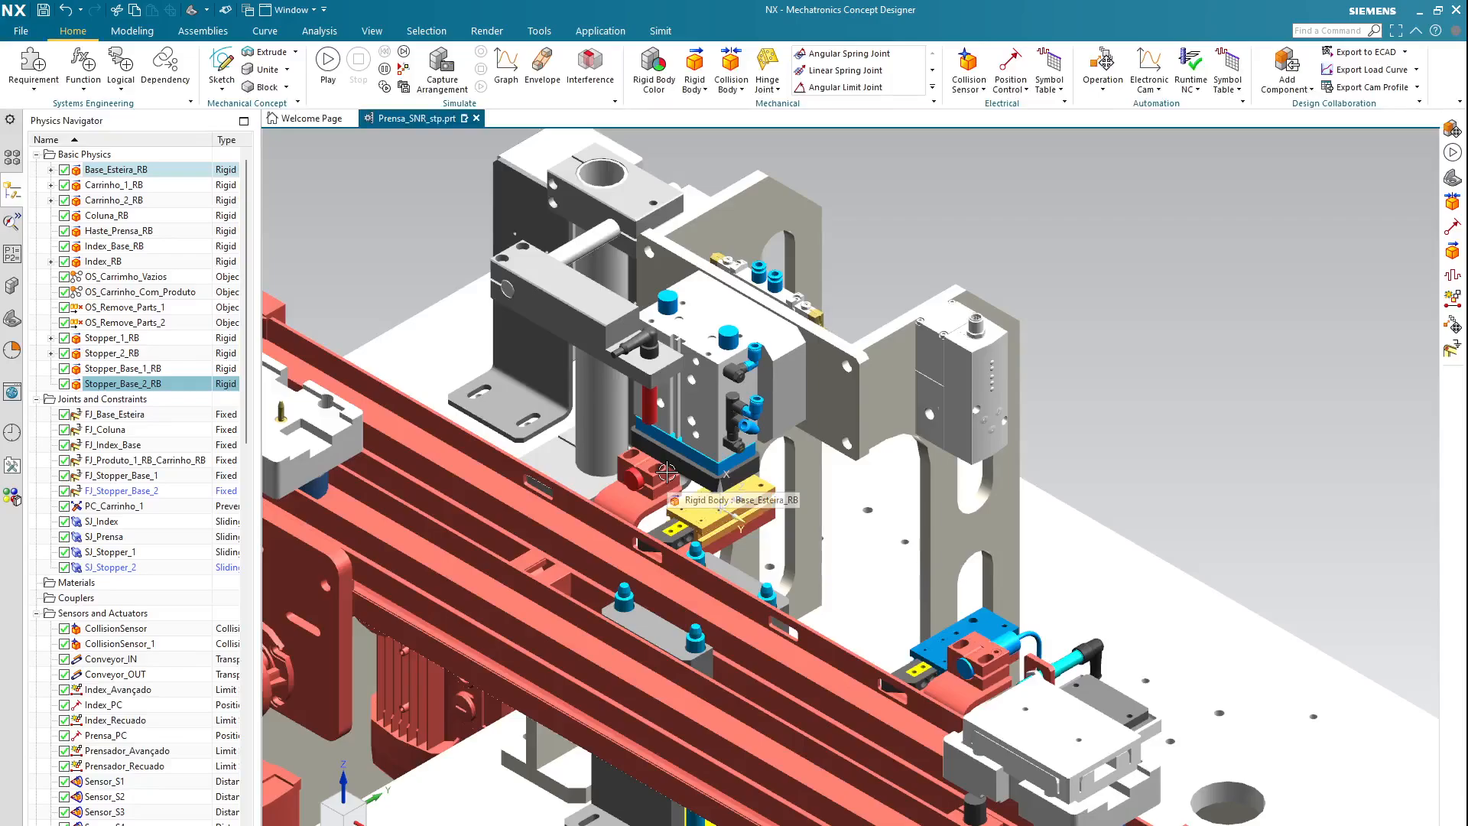
scroll(667, 473, "down", 5)
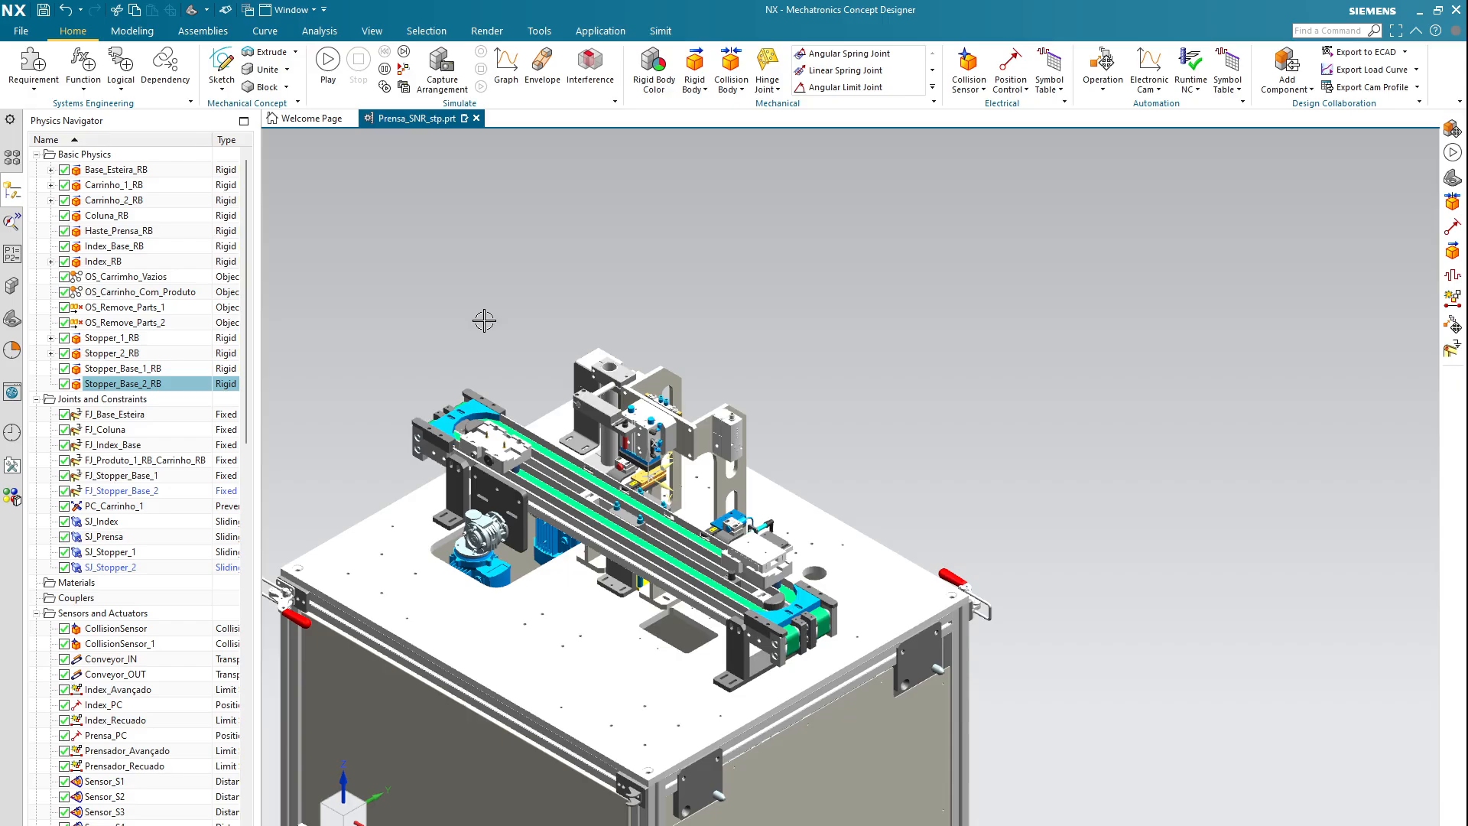
left_click(134, 170)
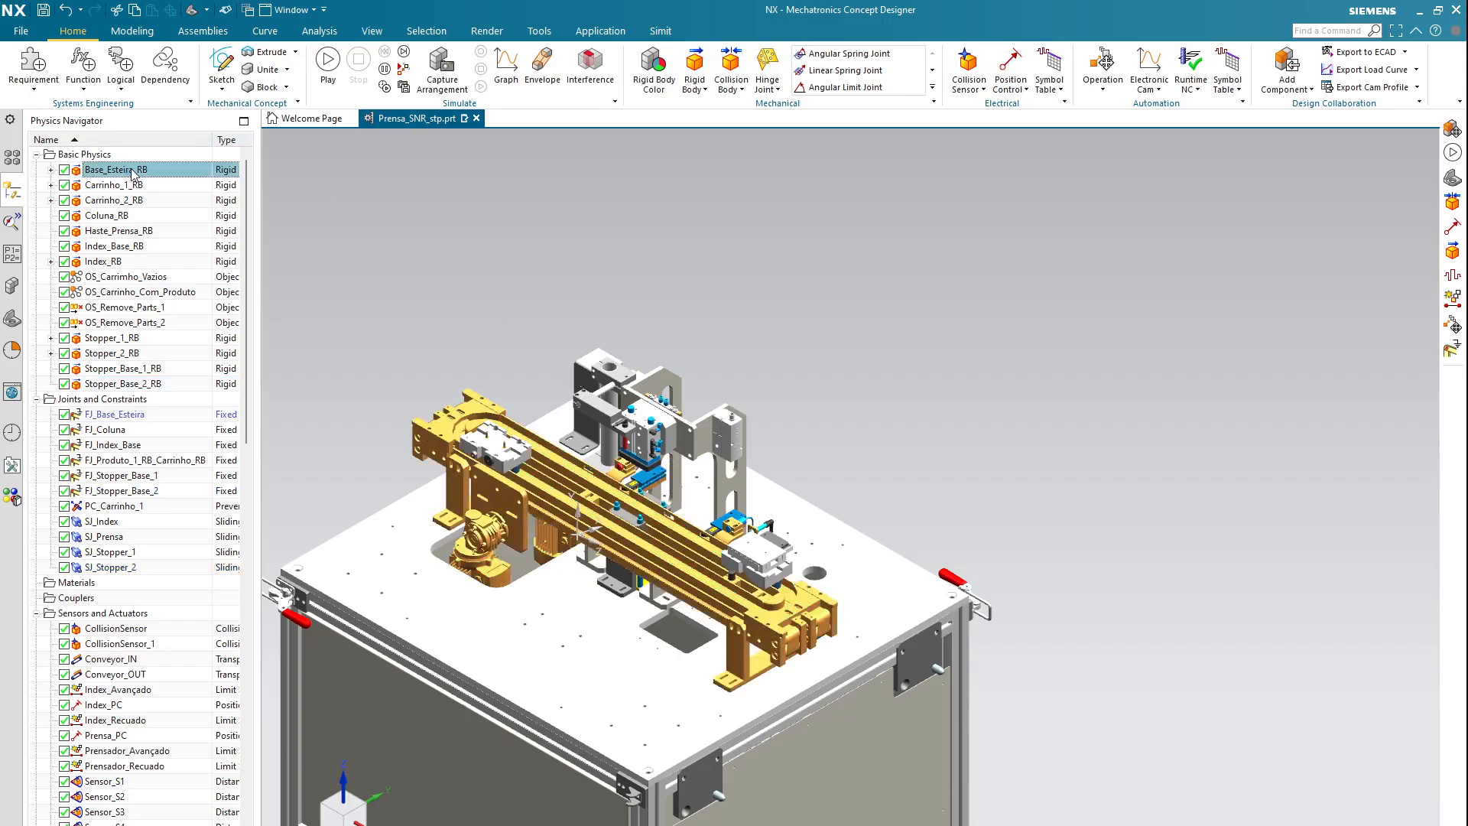
scroll(558, 563, "up", 2)
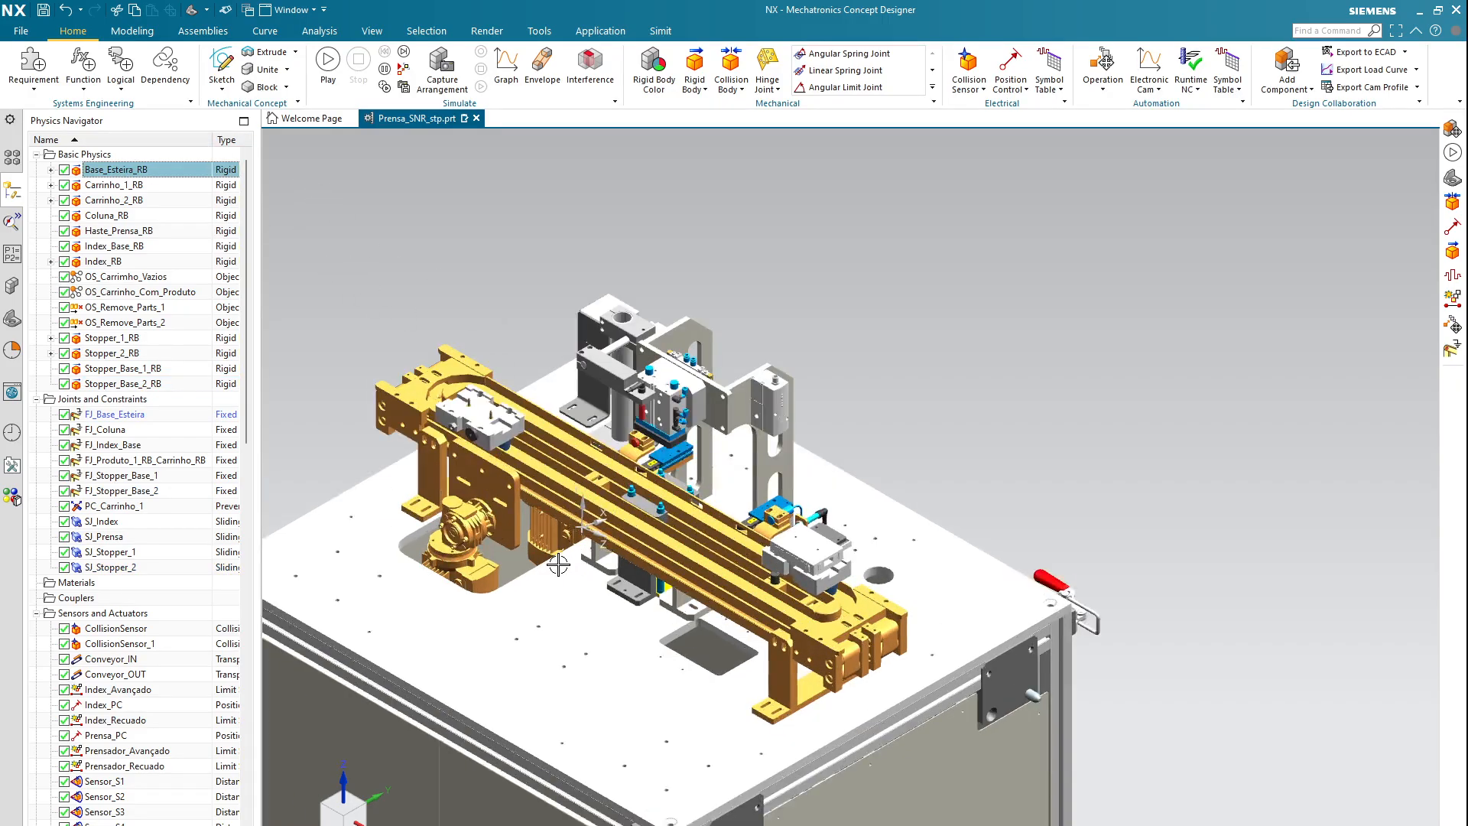
middle_click_drag(558, 564, 656, 550, "shift")
left_click(50, 169)
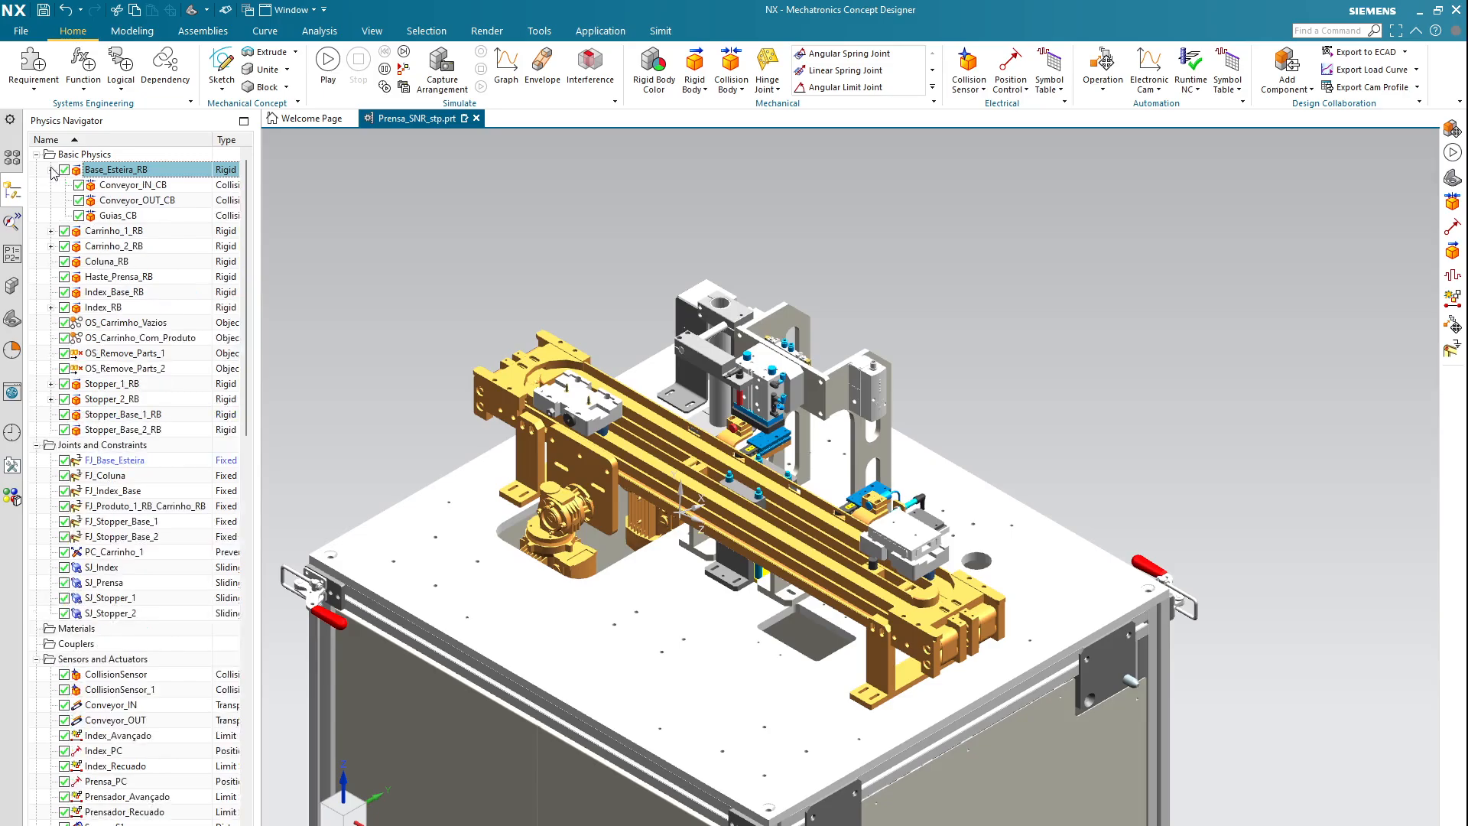
left_click(146, 188)
left_click(140, 202)
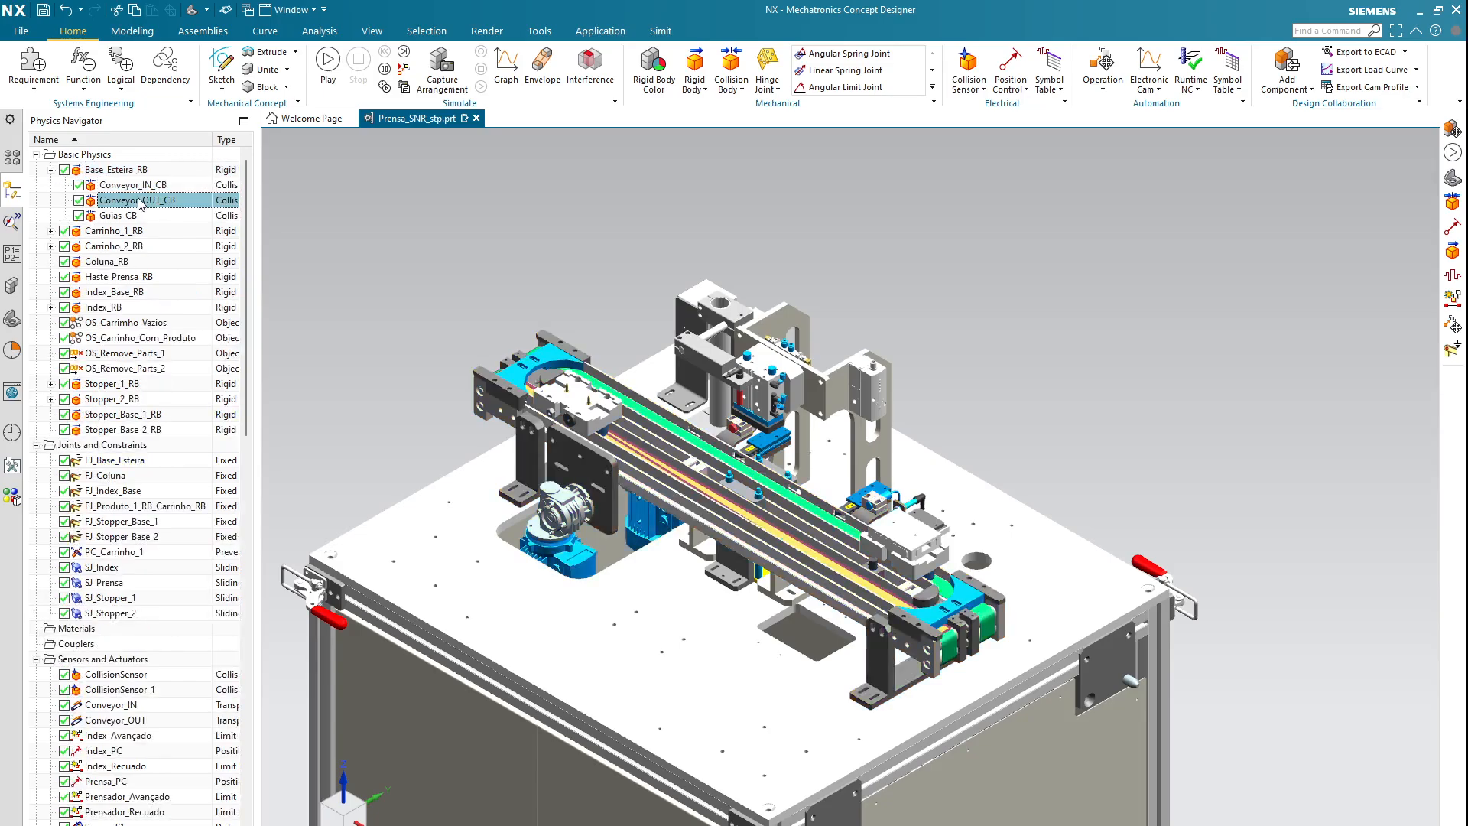
left_click(133, 216)
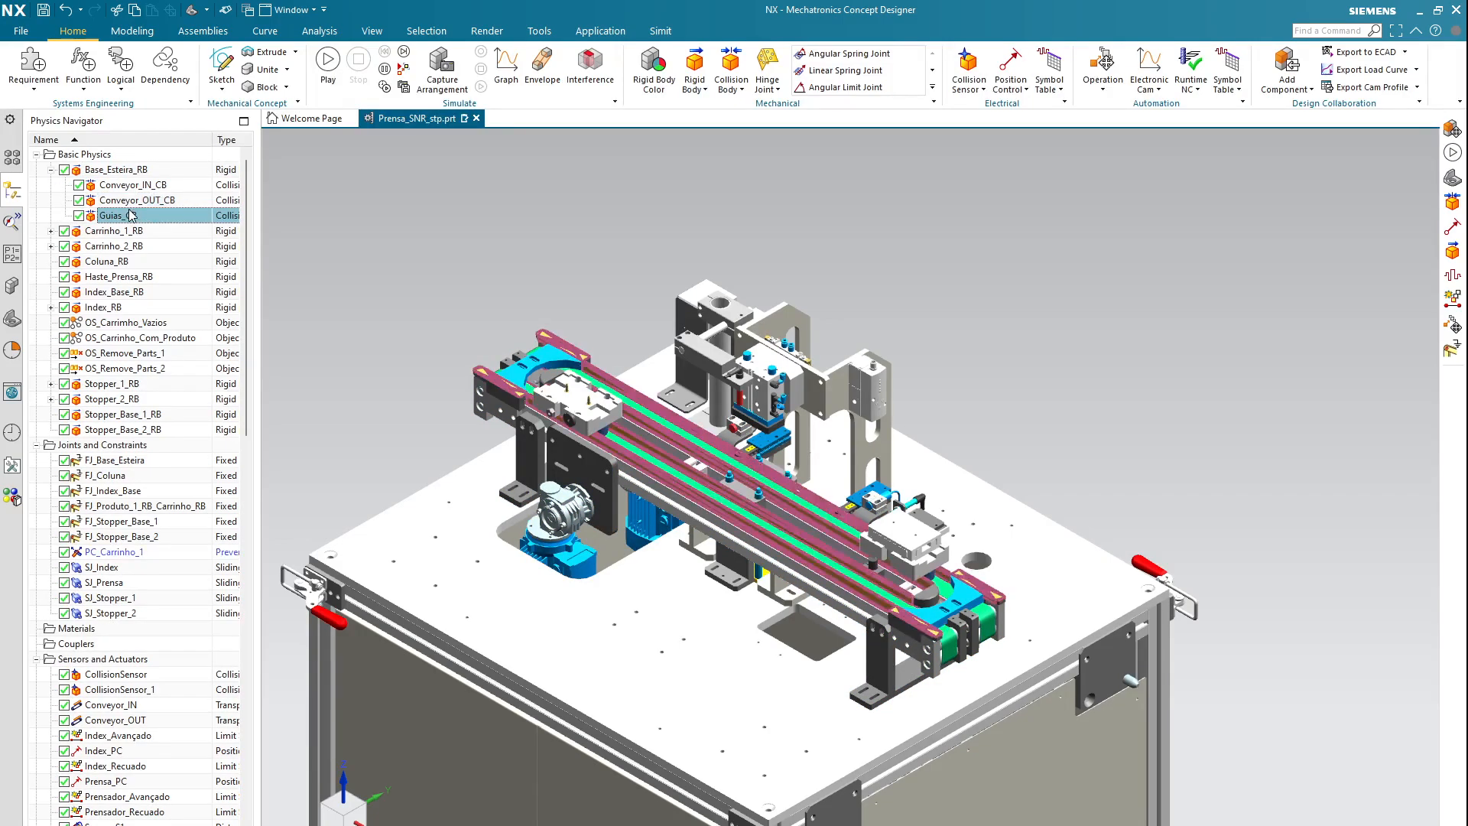
left_click(149, 186)
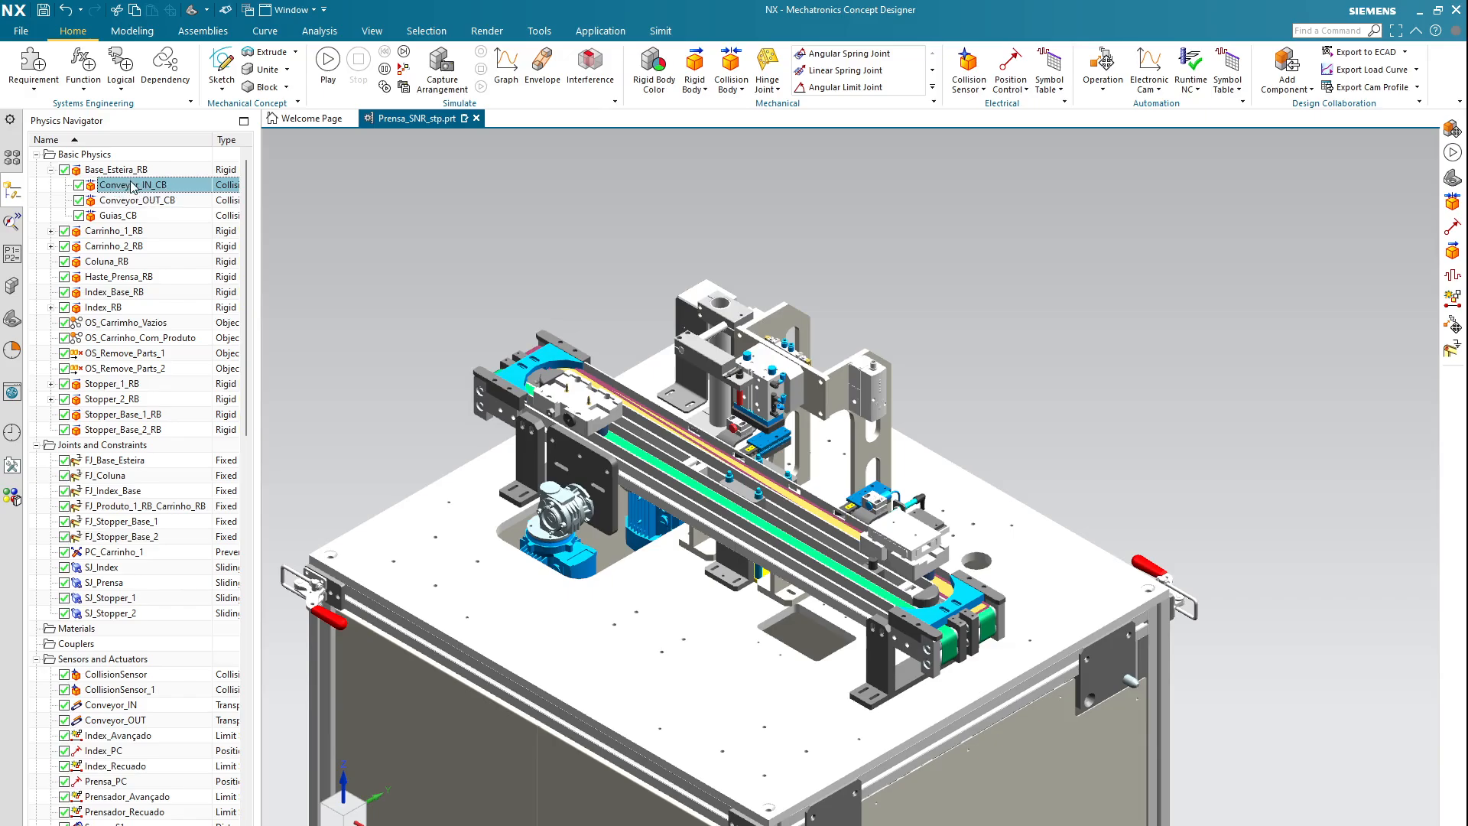
- Add the curved belt face at the conveyor's near end to the Conveyor_IN_CB collision body, keeping the Mesh collision shape
double_click(138, 189)
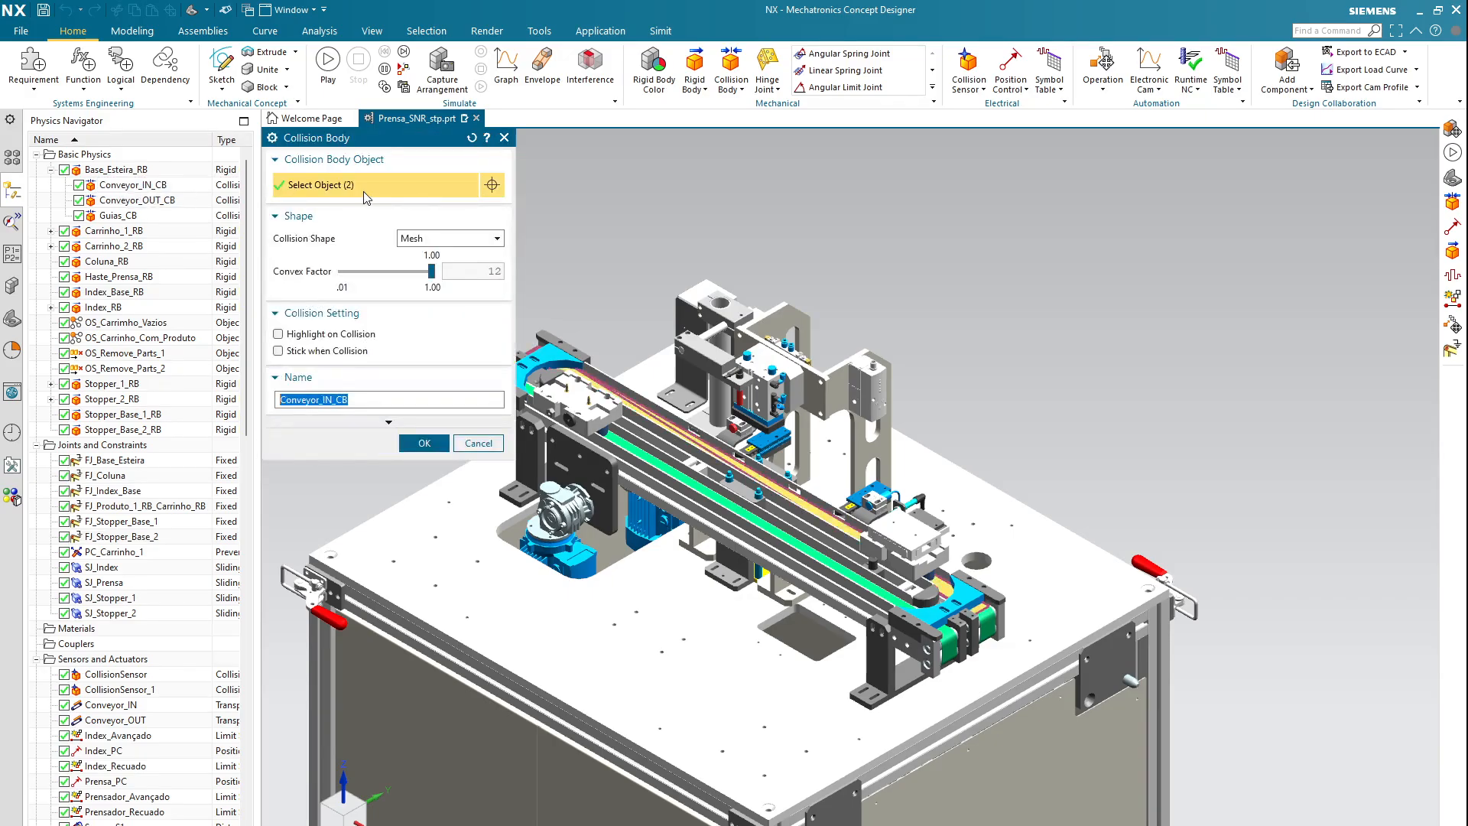
scroll(986, 596, "up", 5)
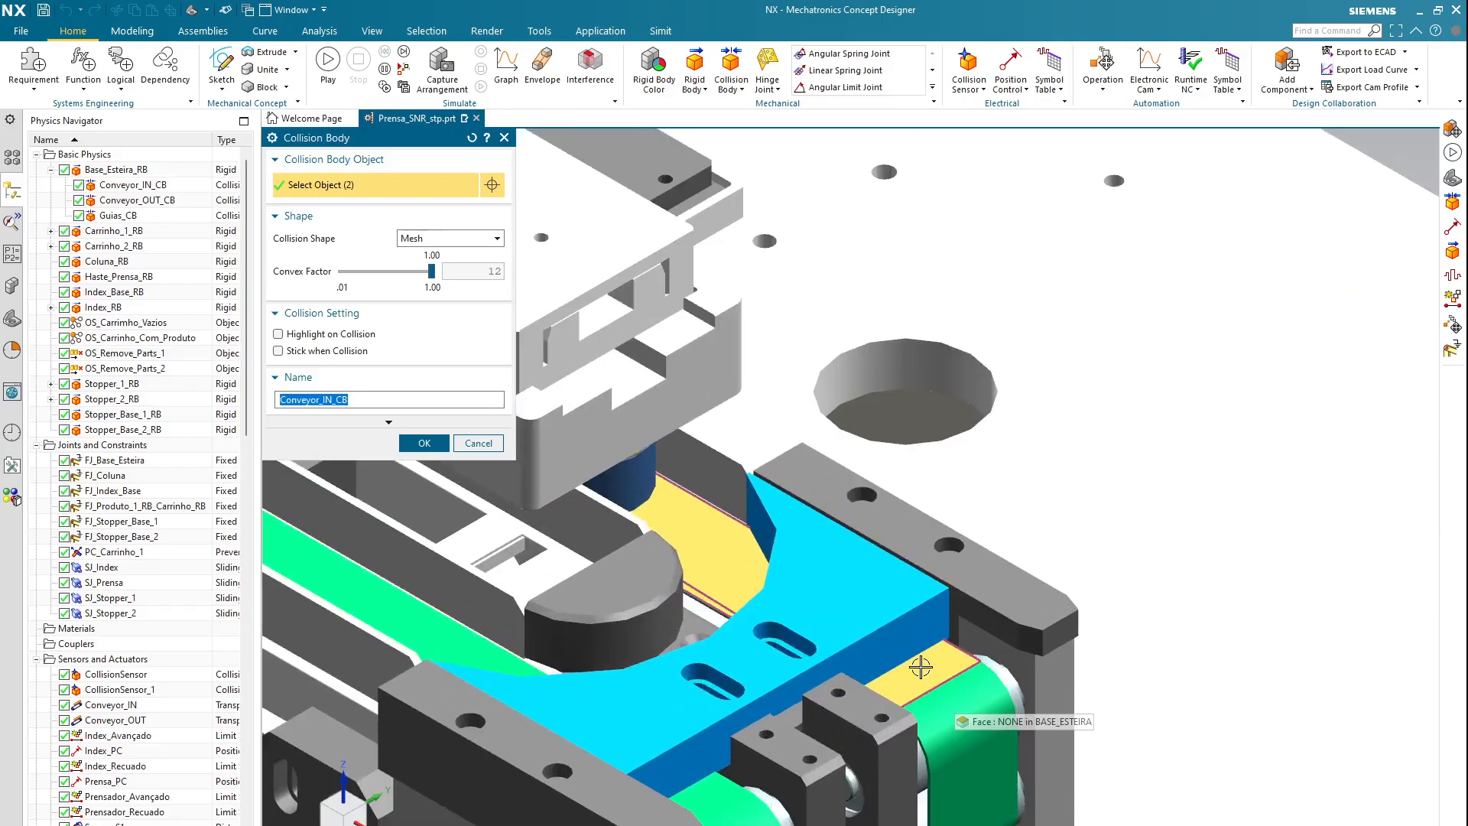
scroll(933, 672, "down", 6)
scroll(692, 520, "up", 6)
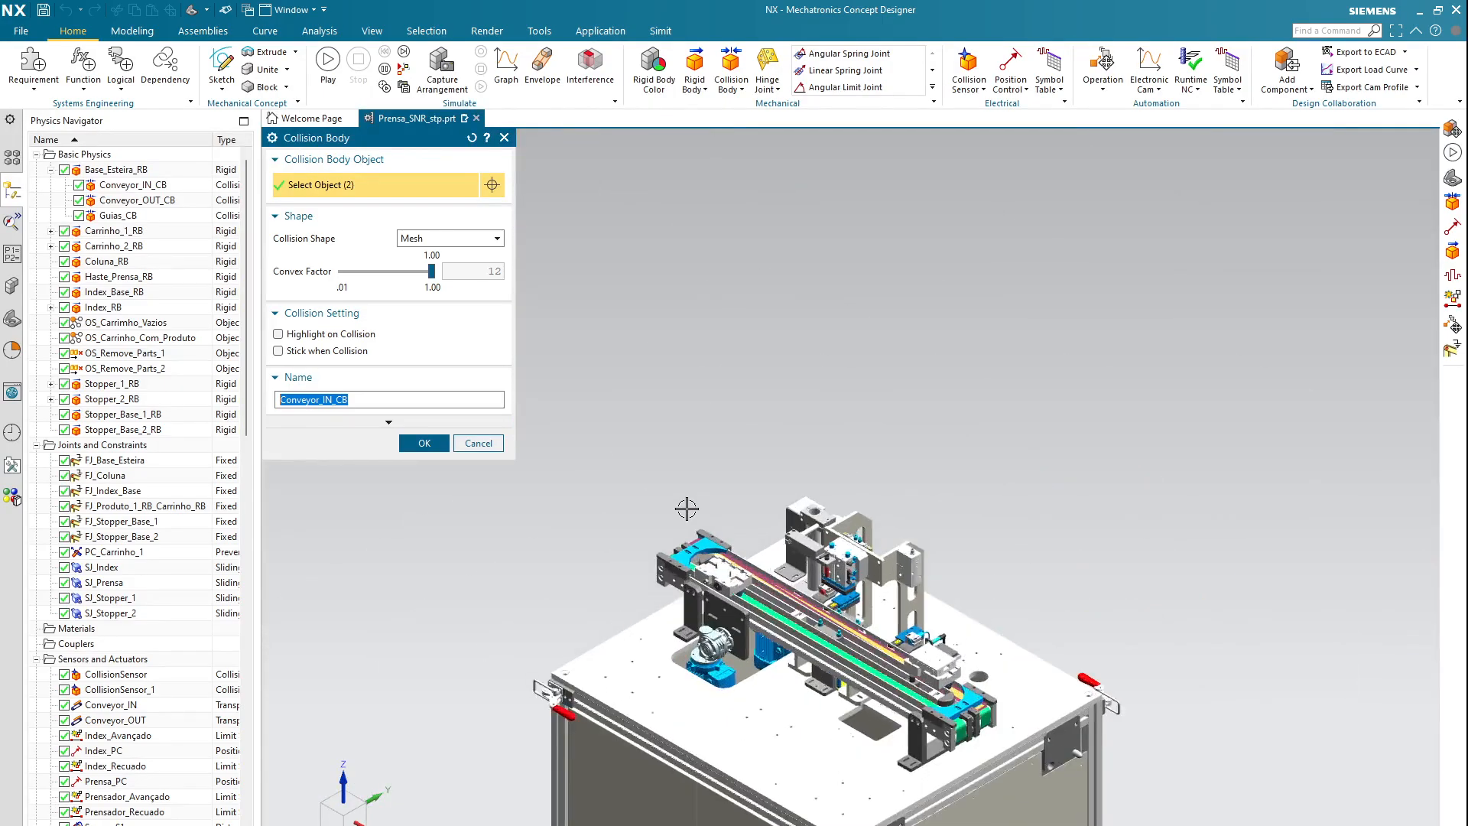
scroll(731, 566, "down", 6)
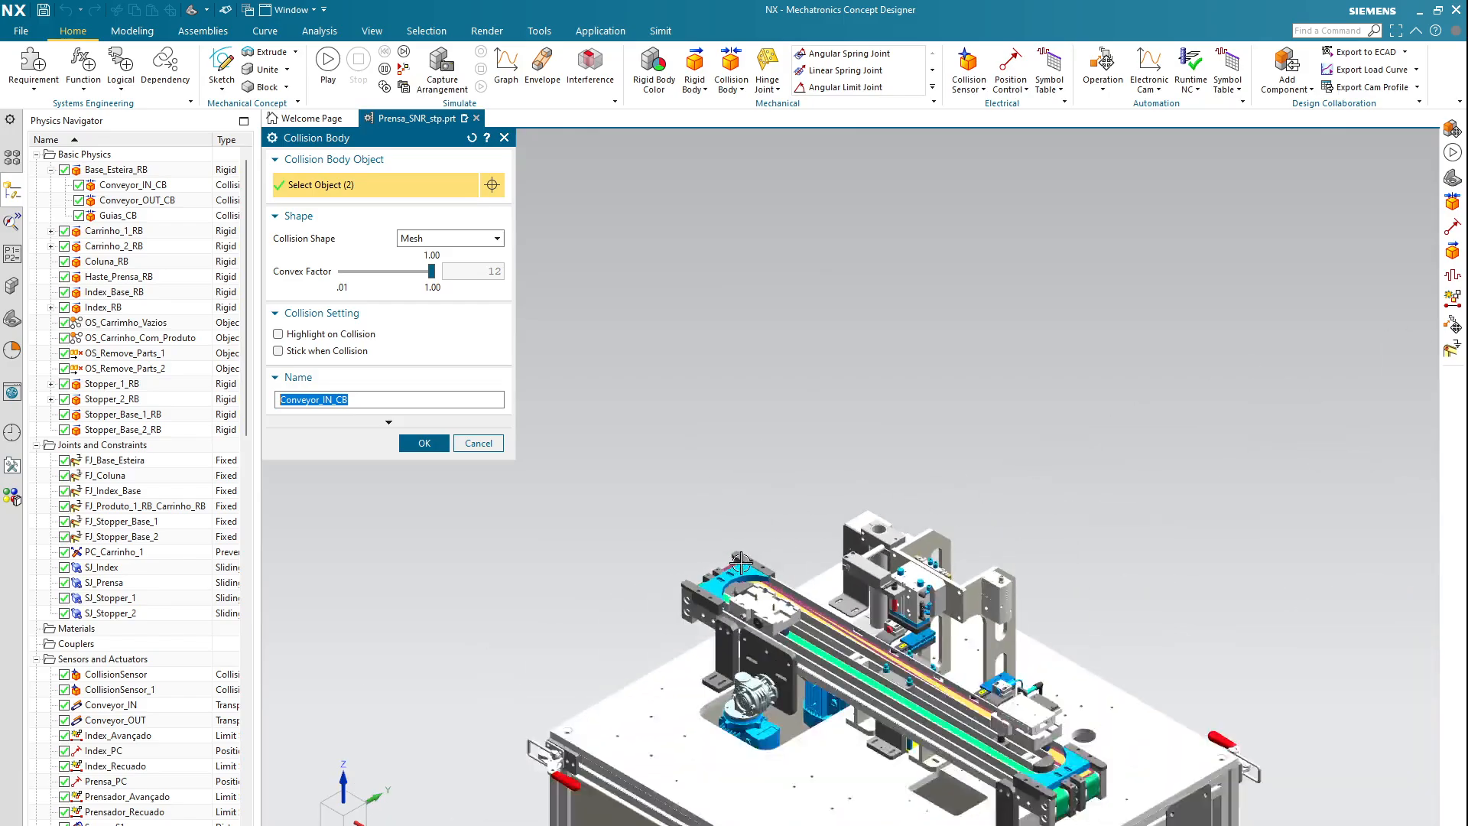
scroll(894, 663, "up", 6)
left_click(895, 663)
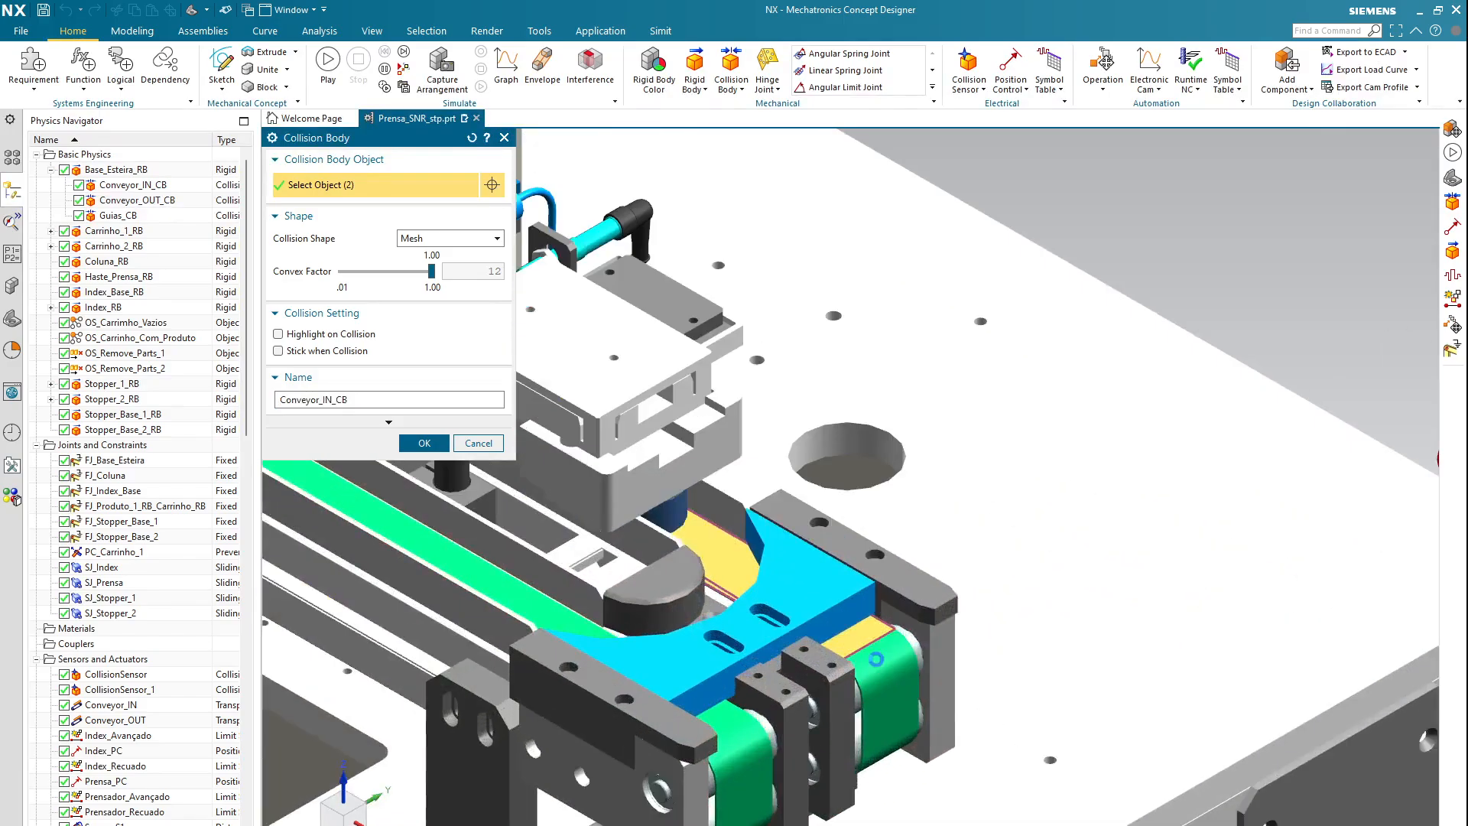
left_click(425, 445)
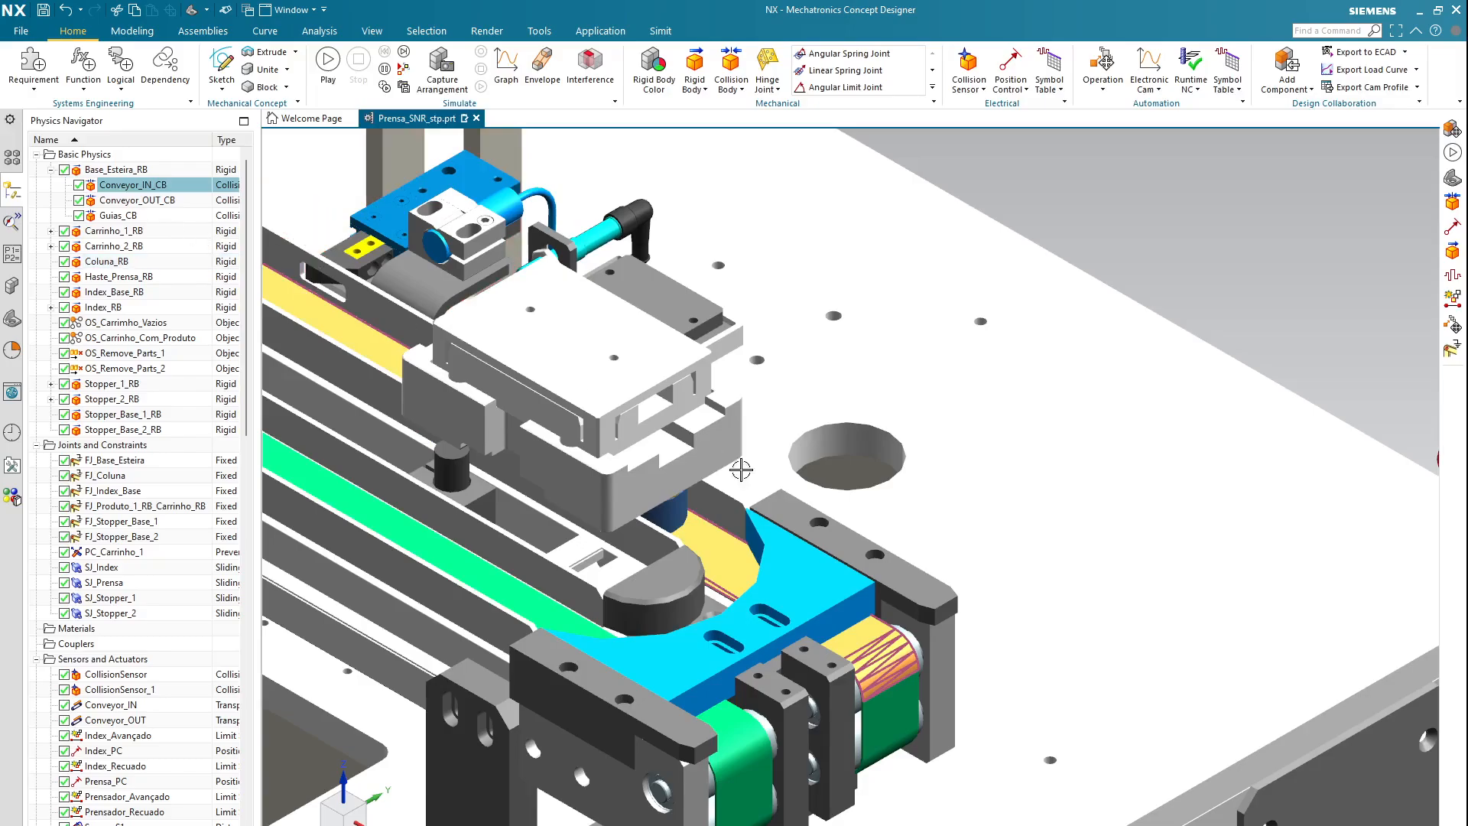
- Add the curved belt faces at both ends of the conveyor to the Conveyor_OUT_CB collision body, keeping the Mesh shape
scroll(793, 511, "down", 3)
scroll(793, 512, "down", 3)
scroll(562, 353, "up", 3)
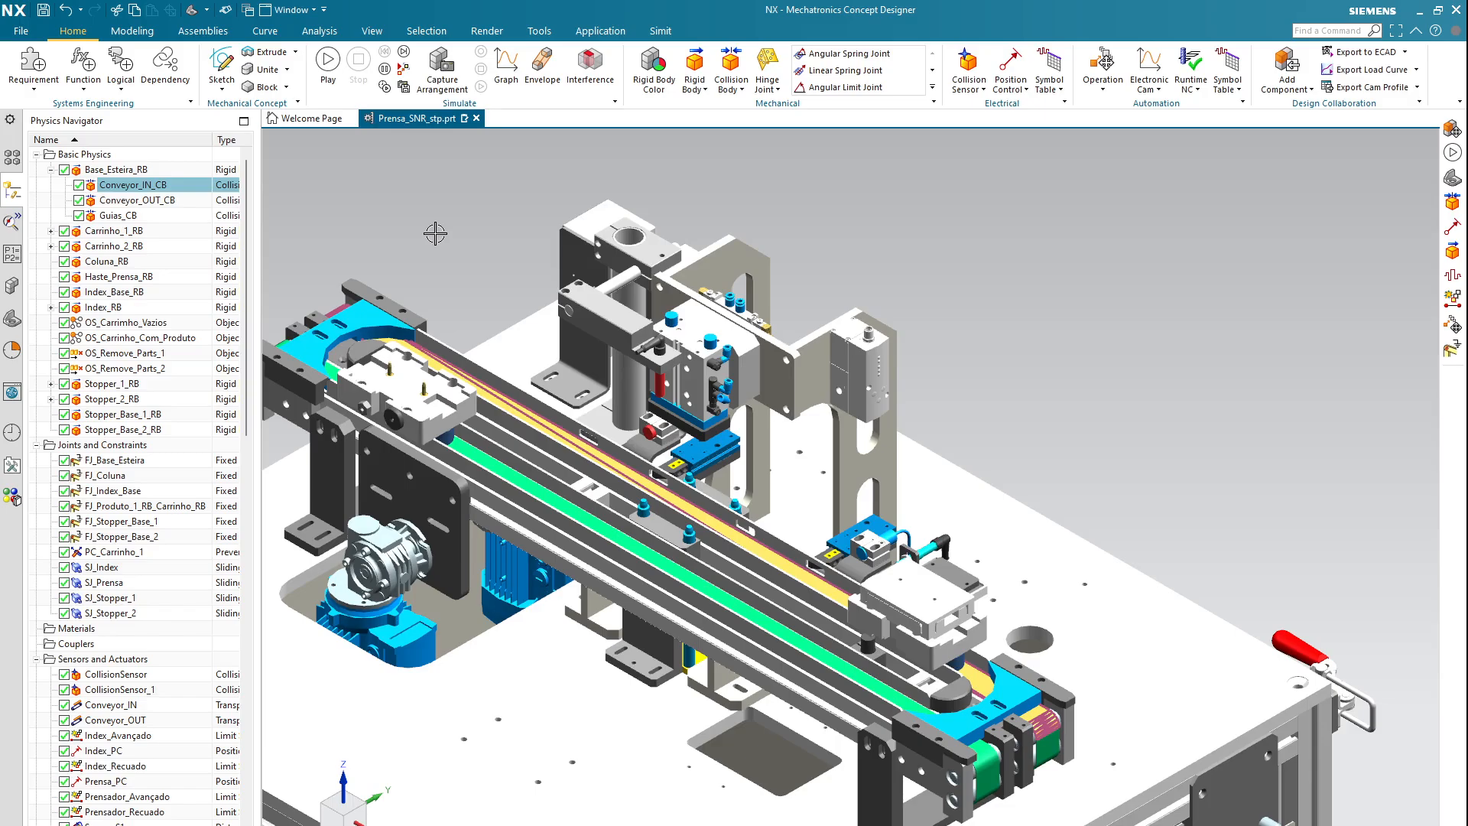
double_click(163, 203)
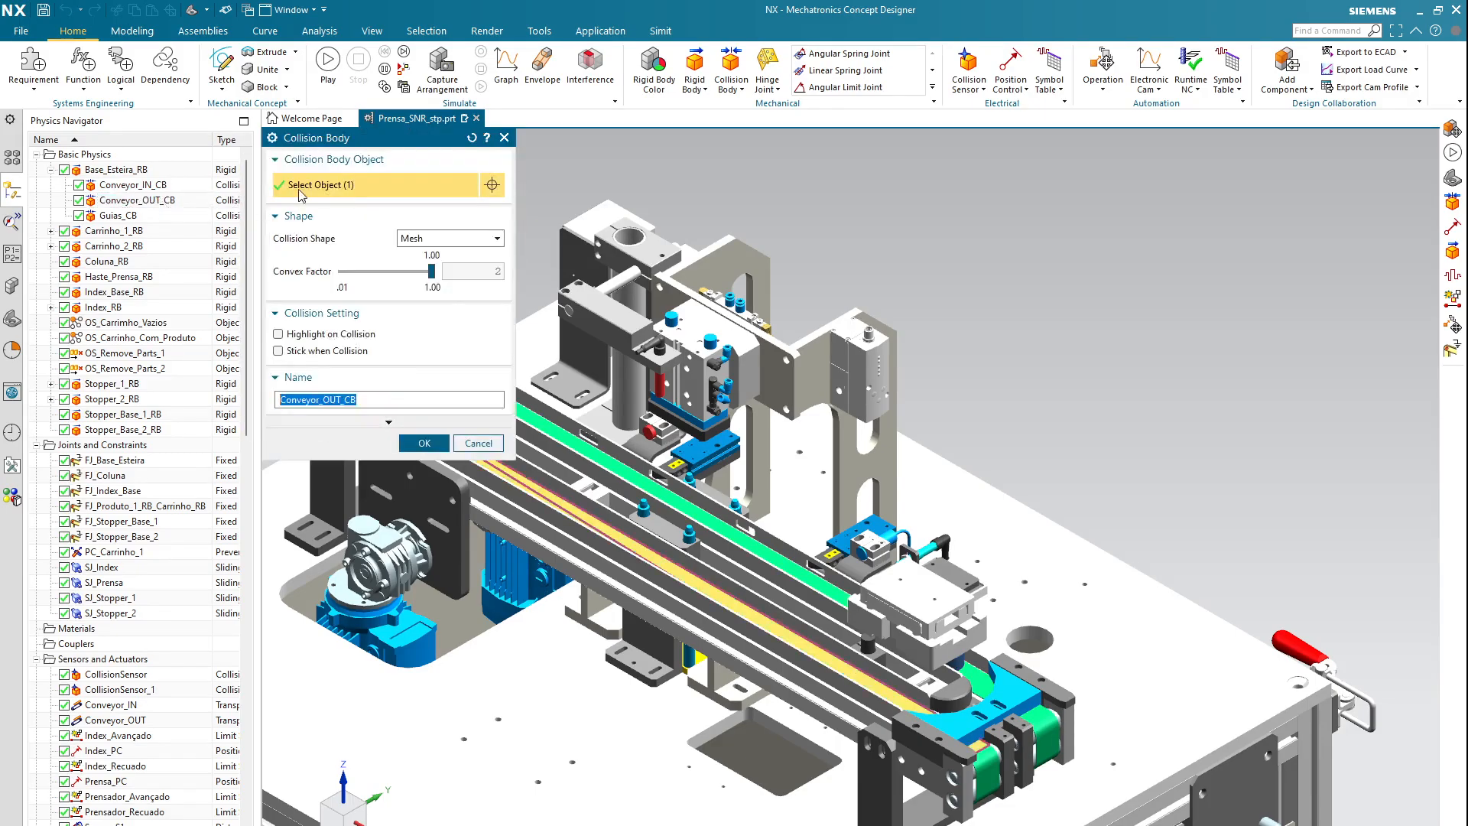
scroll(979, 749, "up", 4)
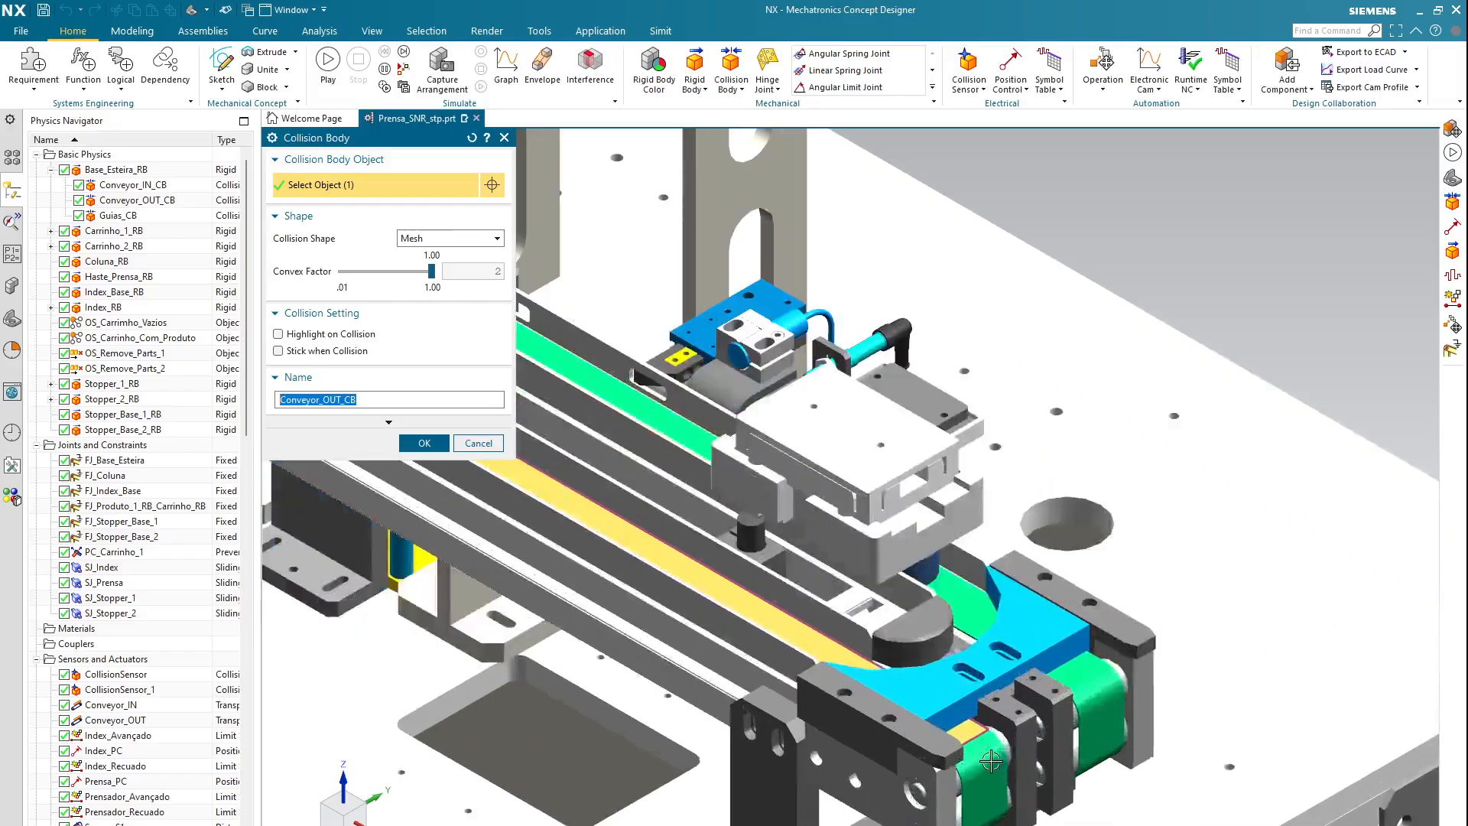
left_click(990, 749)
scroll(990, 749, "down", 4)
scroll(791, 604, "up", 6)
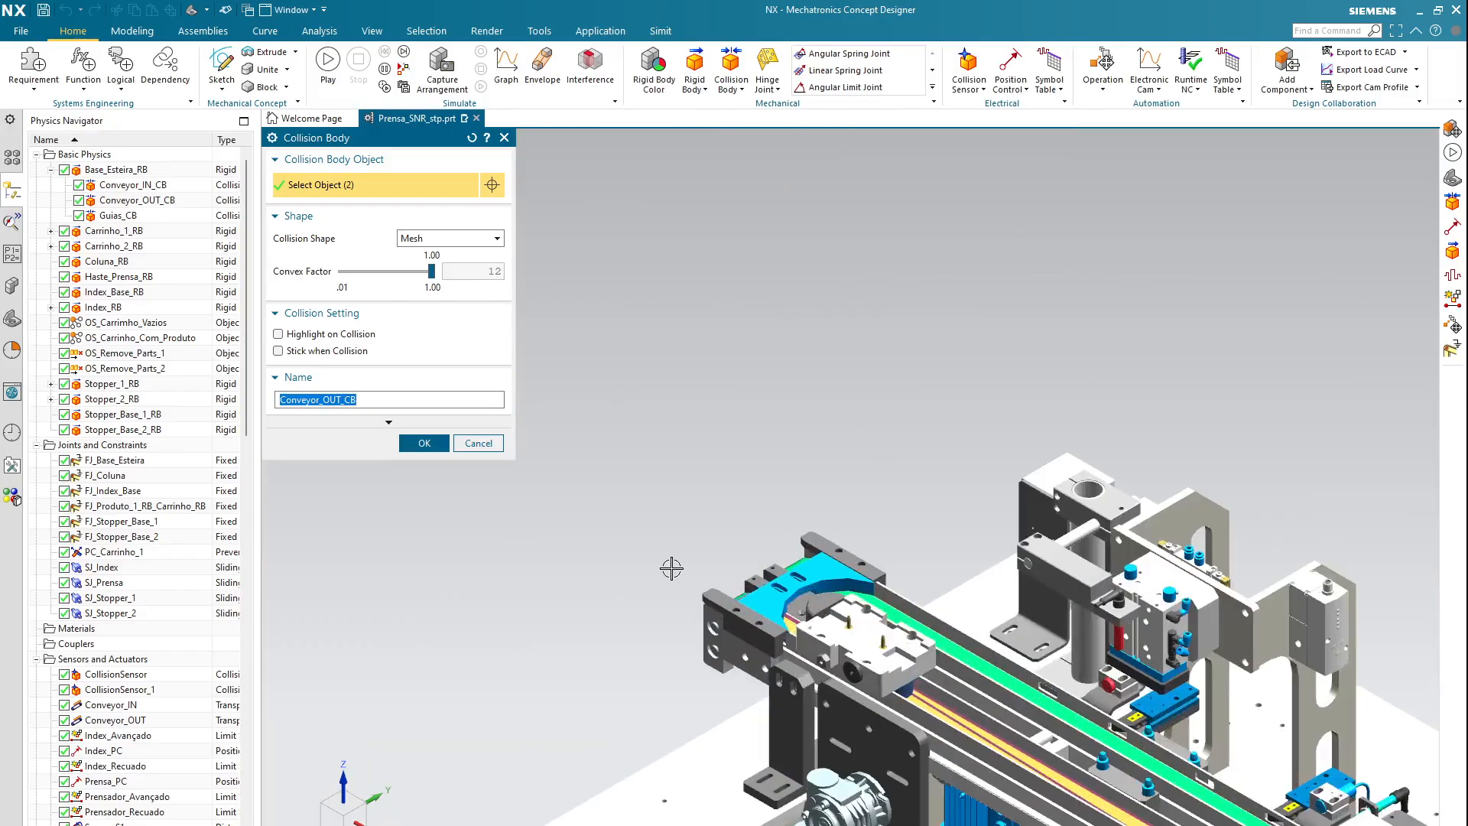
left_click(791, 604)
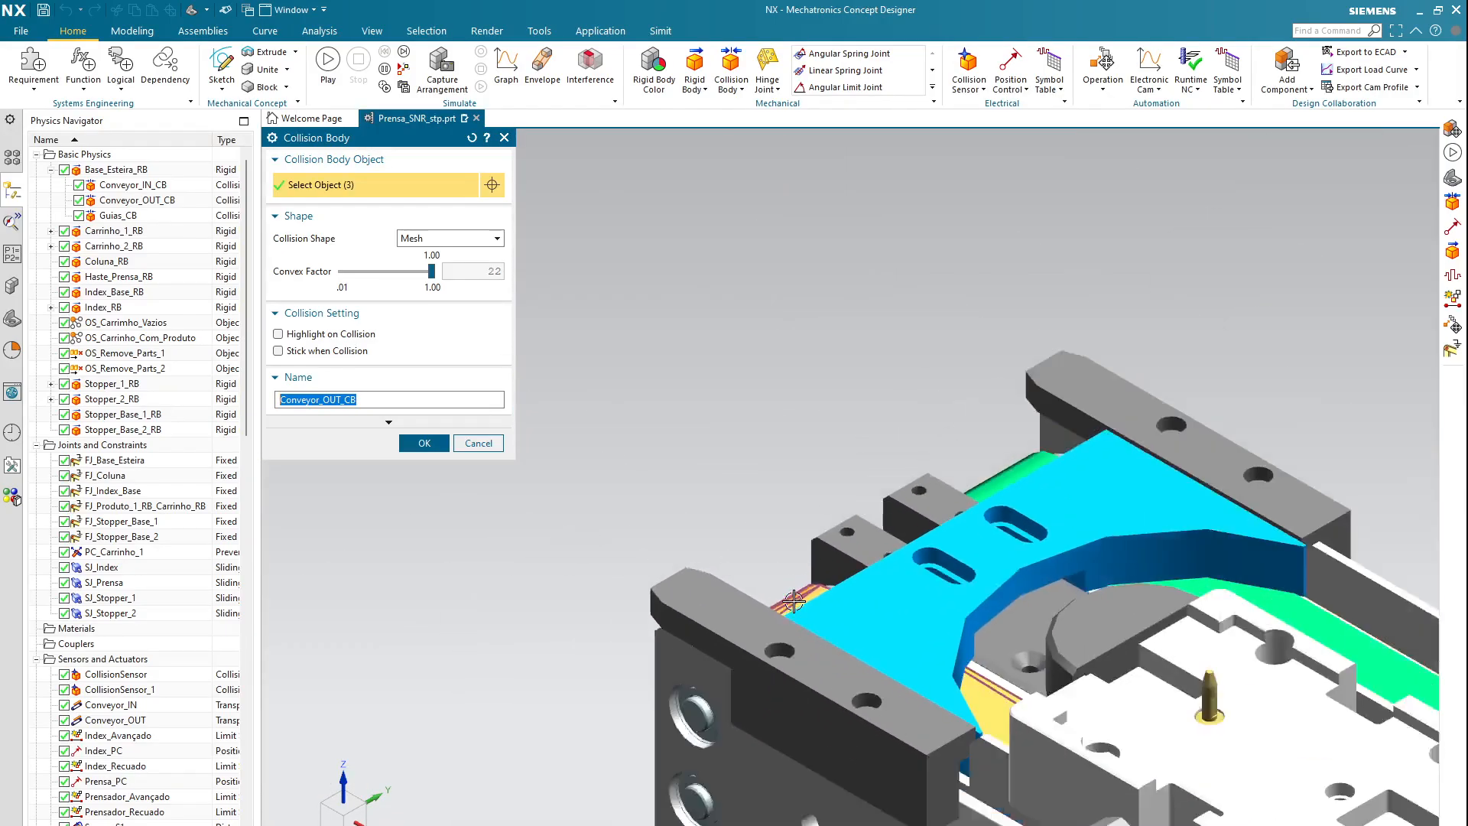
scroll(1117, 812, "down", 6)
scroll(1196, 694, "up", 4)
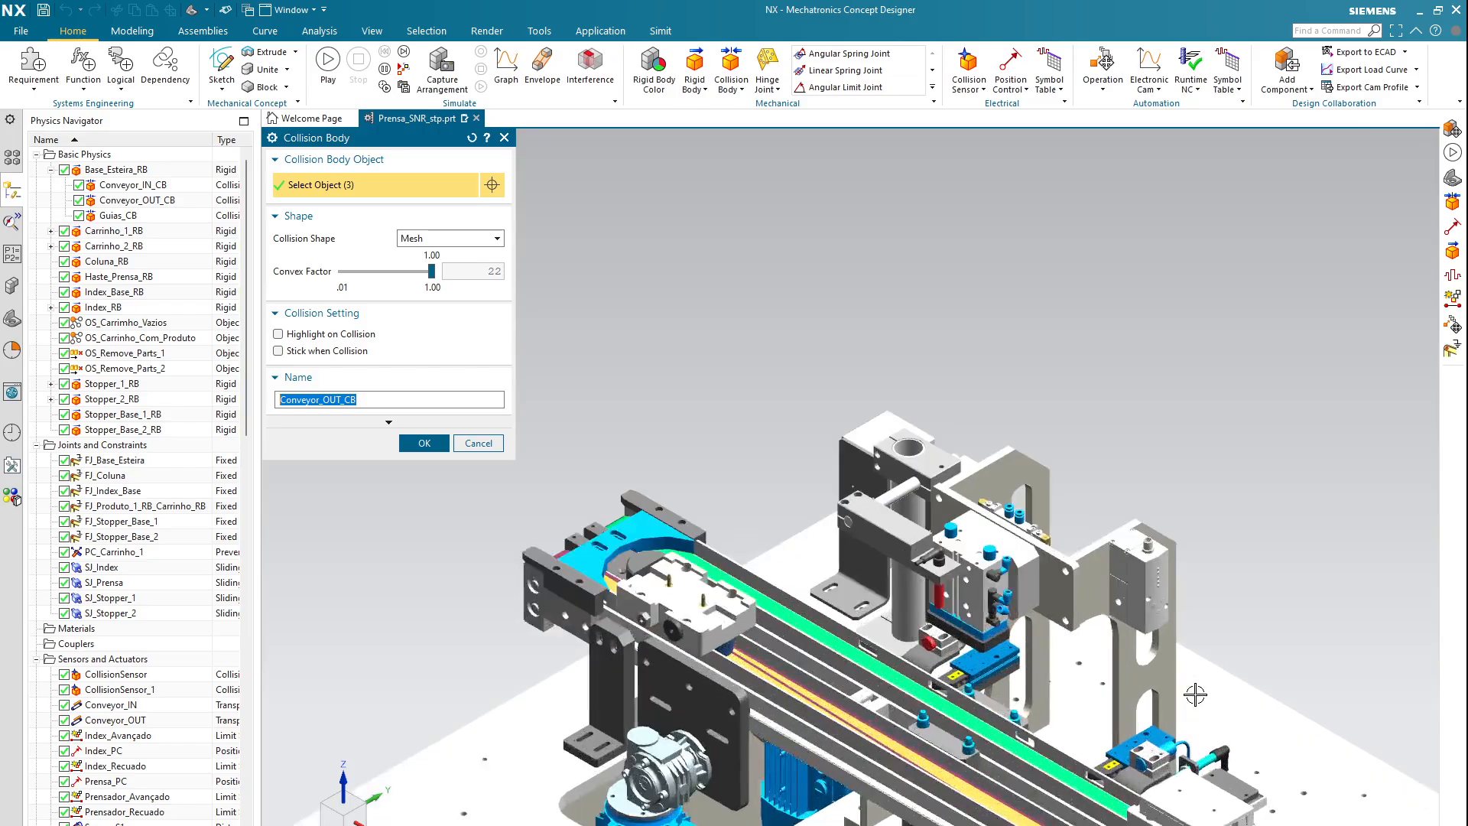
left_click(425, 444)
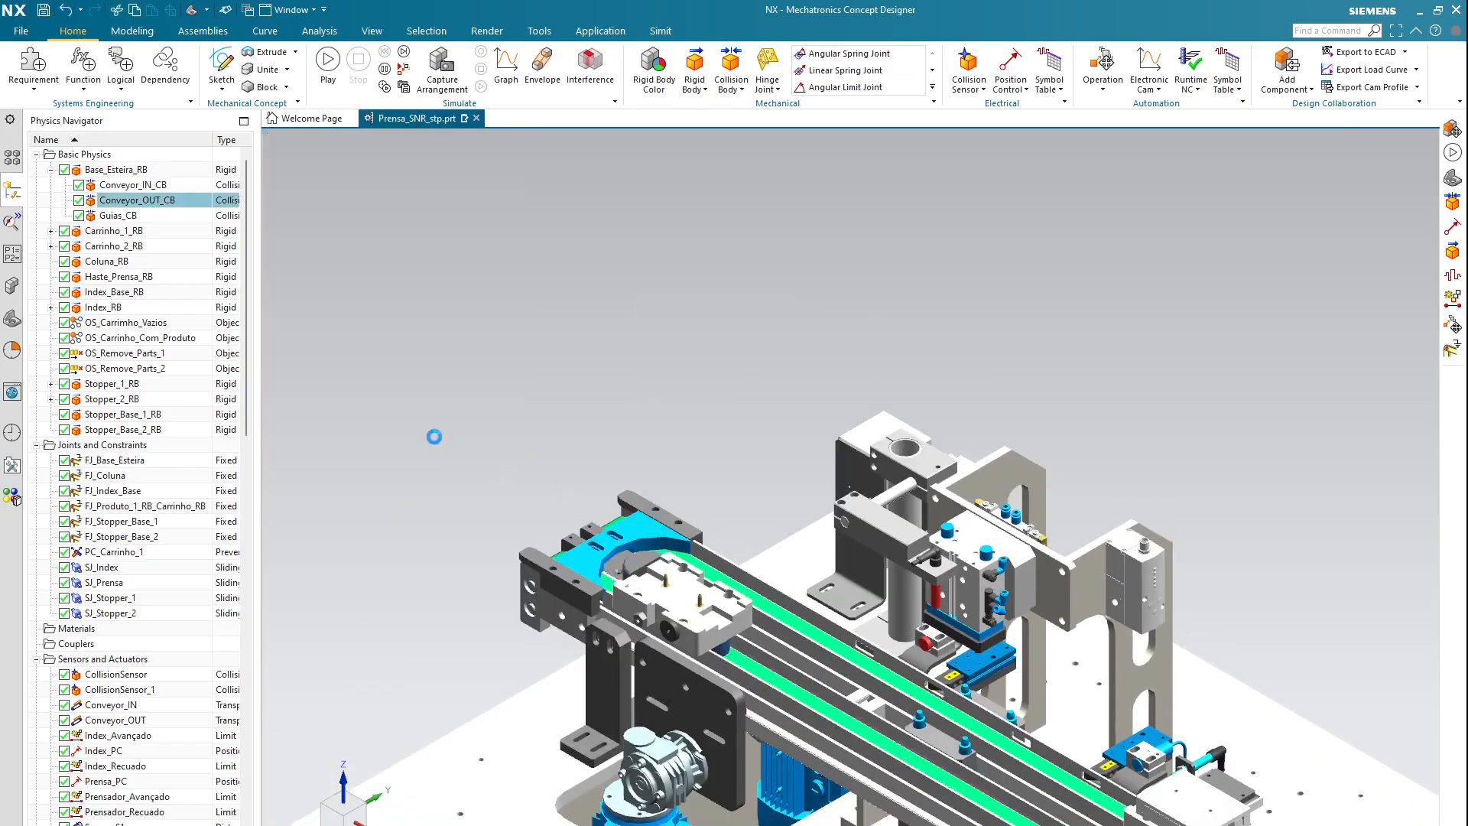
- Inspect the Guias_CB collision body definition and its selected guide rail faces along the whole conveyor, and accept it unchanged
left_click(130, 217)
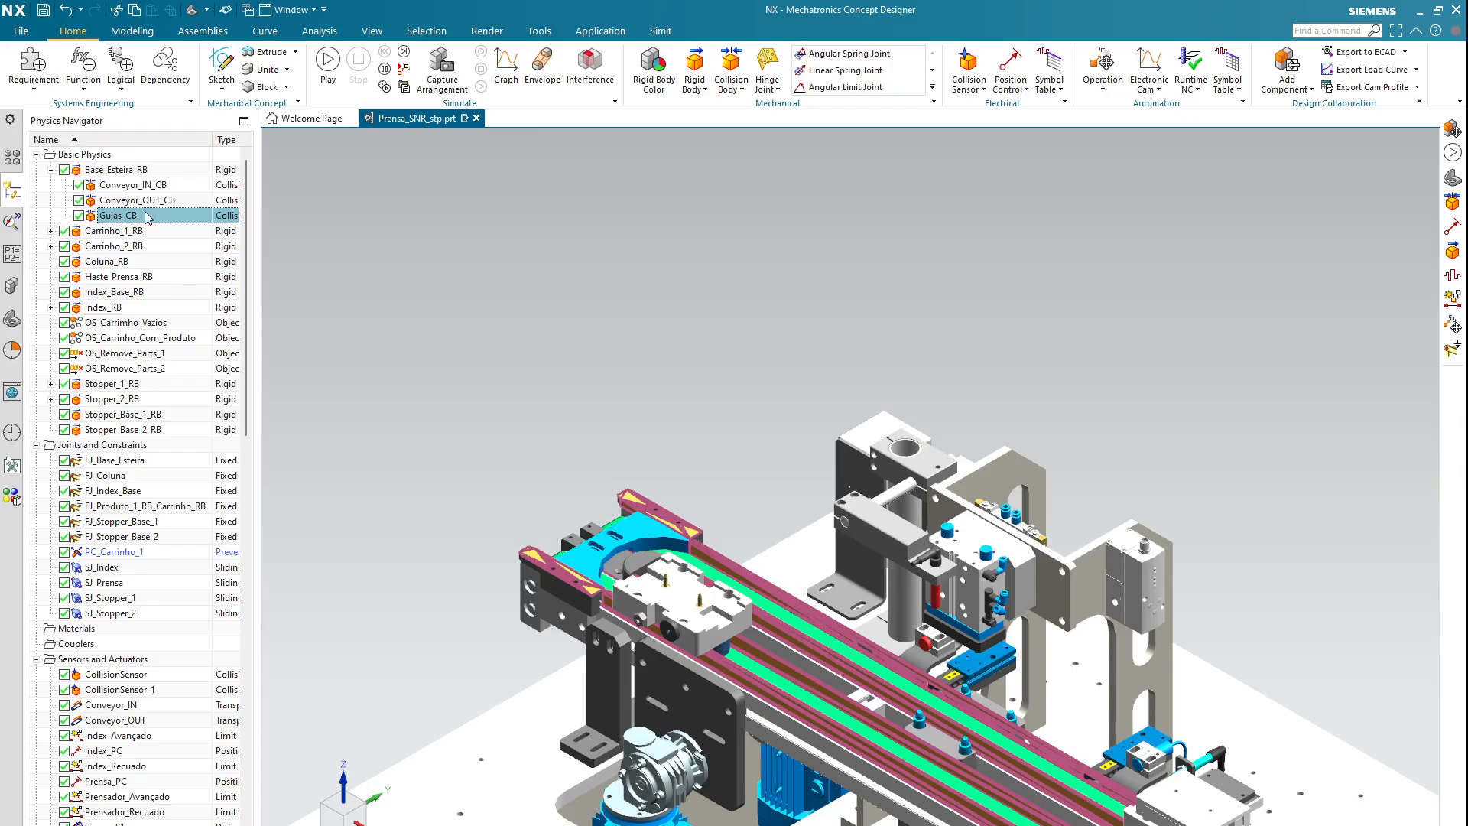
double_click(146, 214)
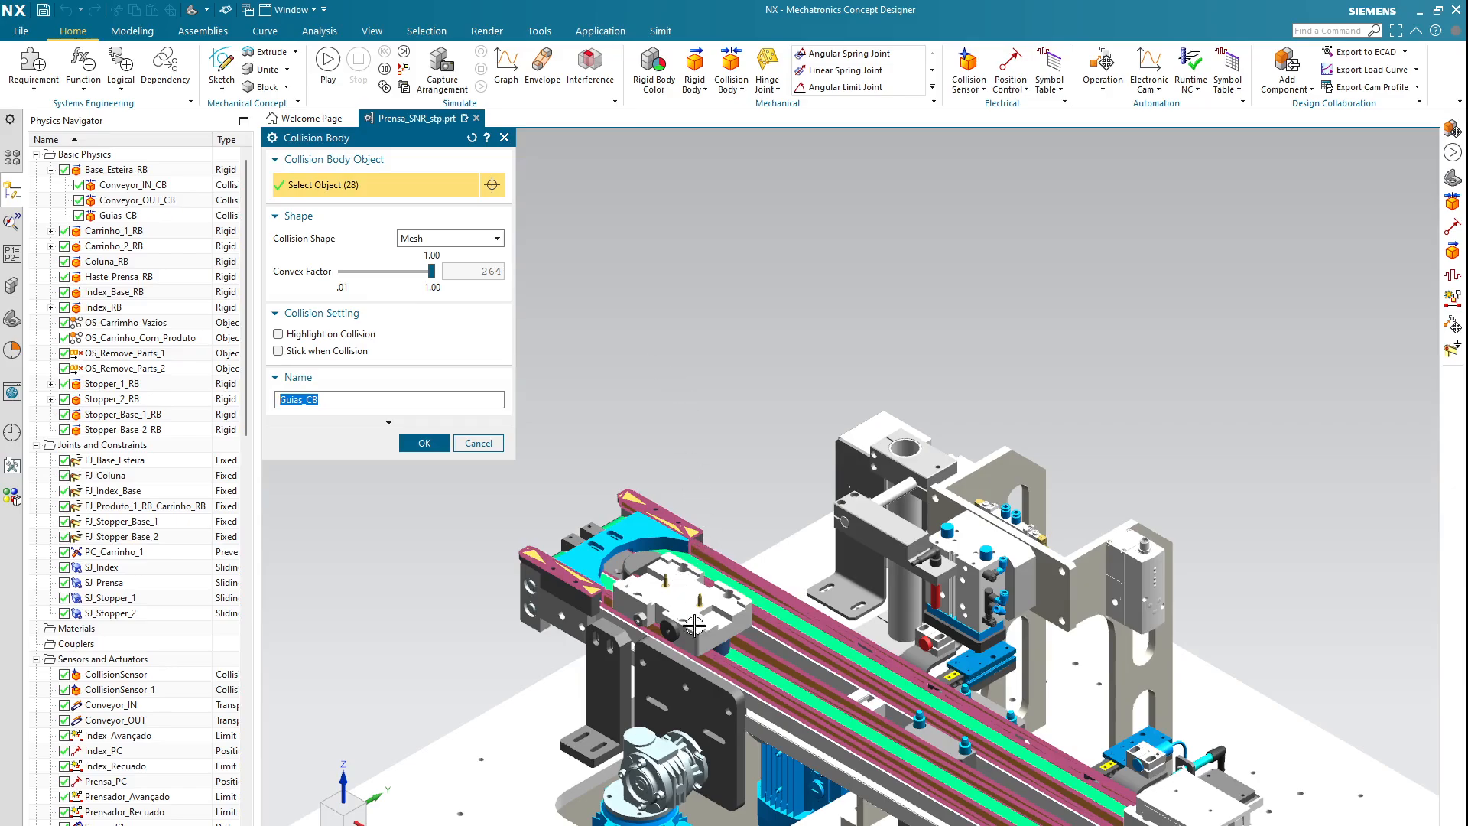
scroll(612, 597, "up", 8)
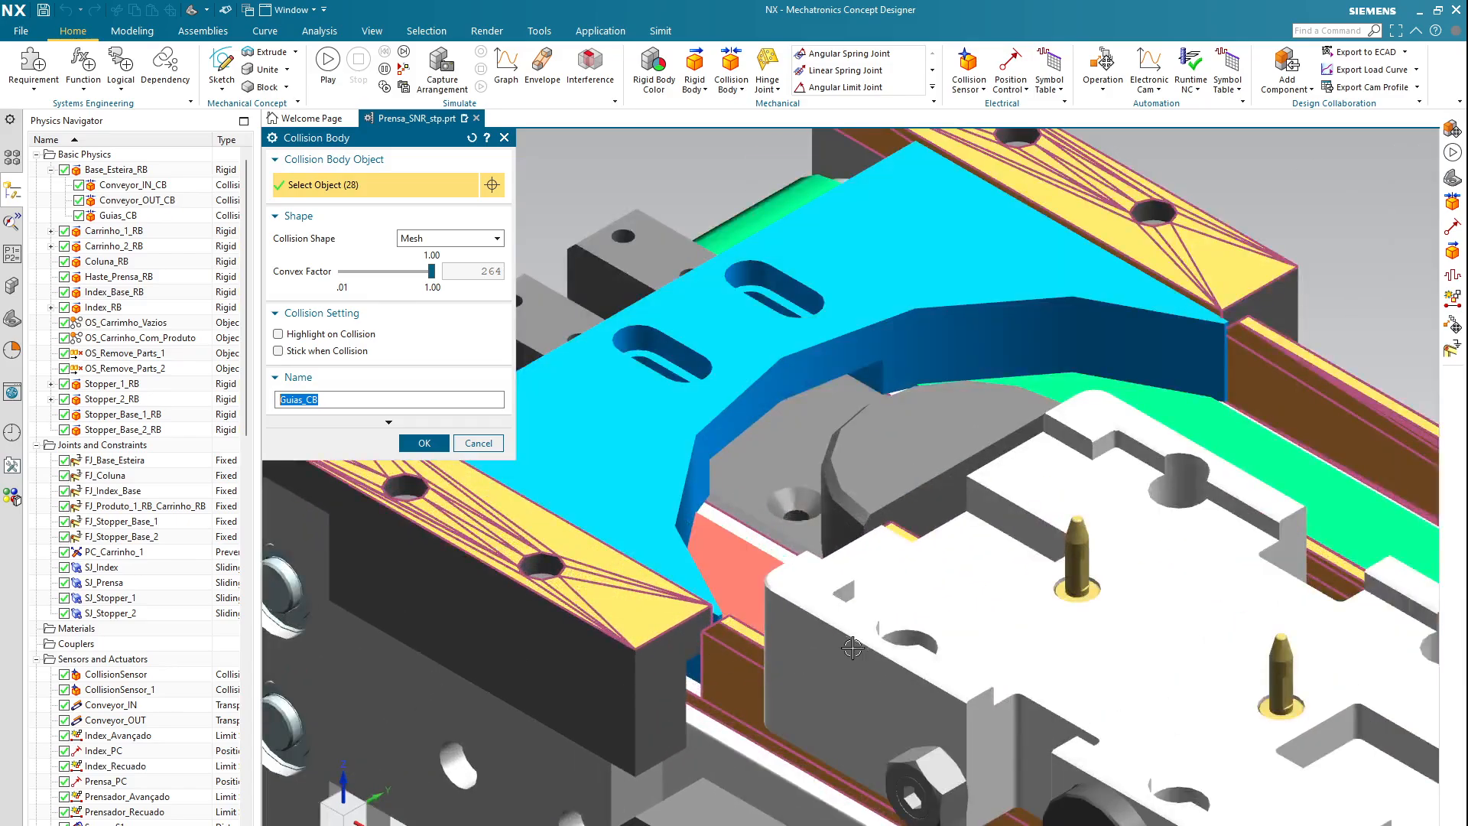
scroll(715, 650, "down", 10)
scroll(1099, 803, "up", 10)
scroll(1099, 802, "down", 8)
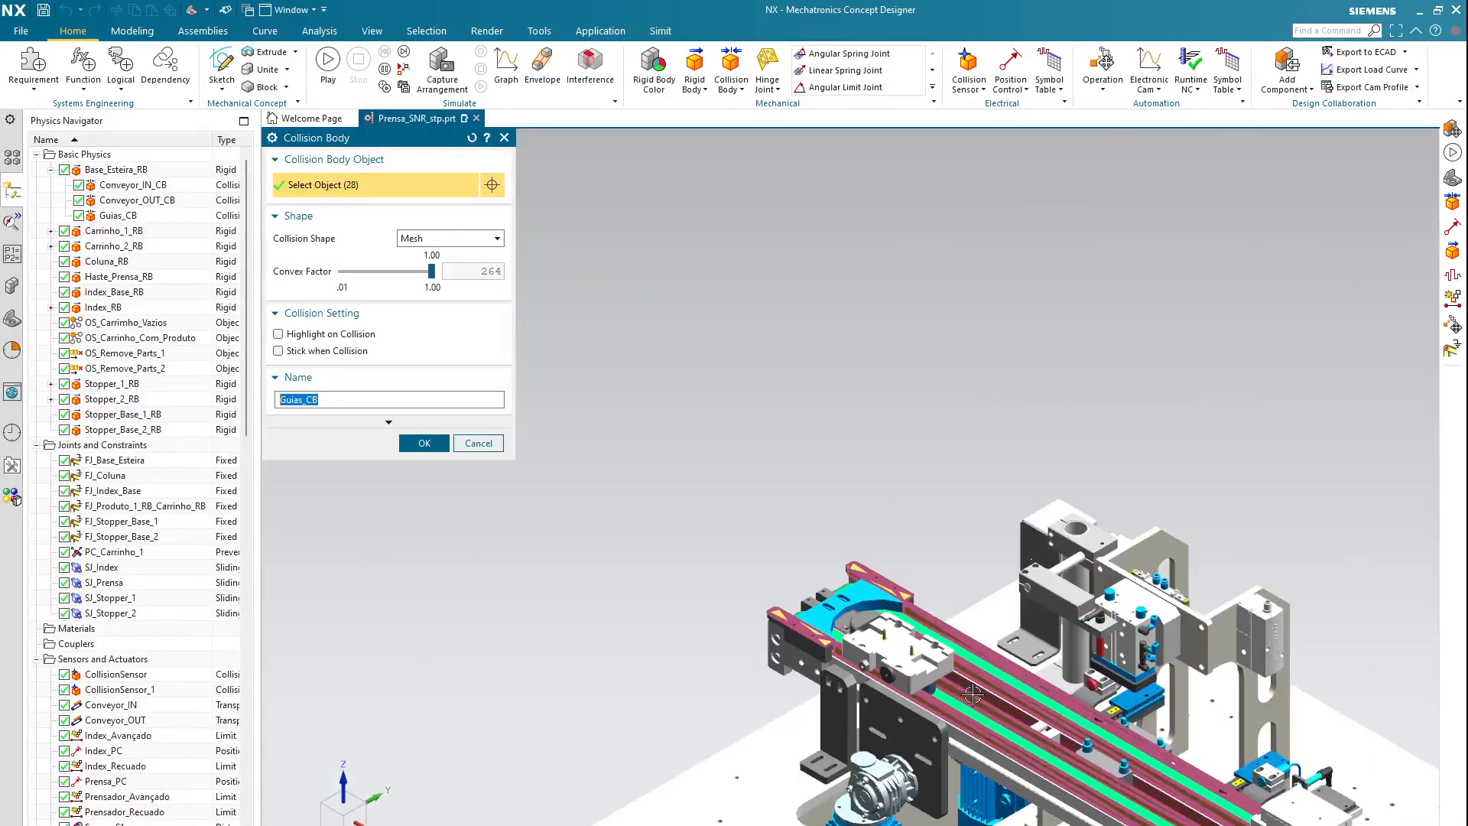
scroll(1004, 694, "up", 10)
scroll(1004, 694, "down", 8)
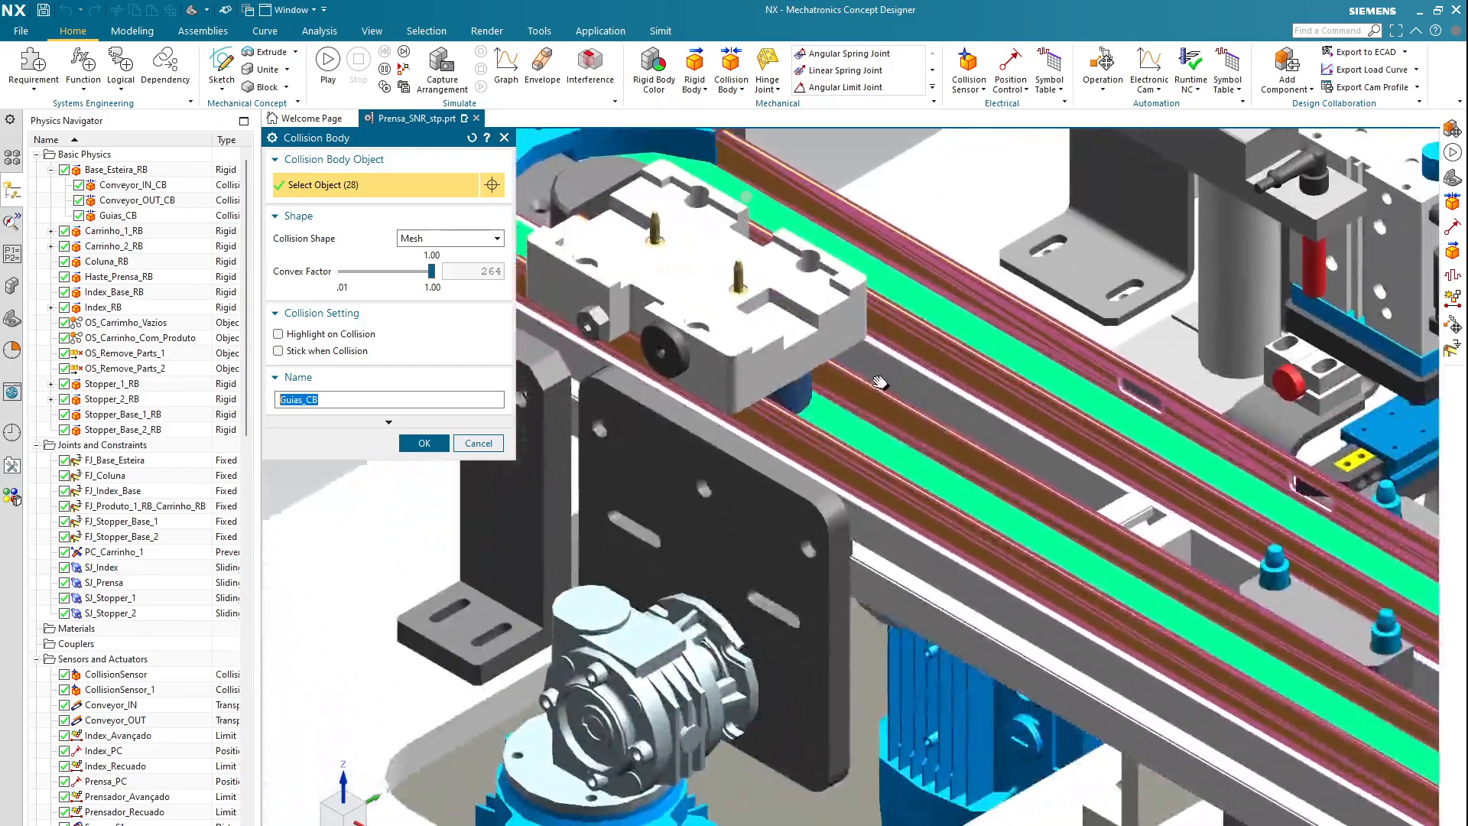
scroll(1248, 570, "up", 8)
scroll(1248, 570, "up", 2)
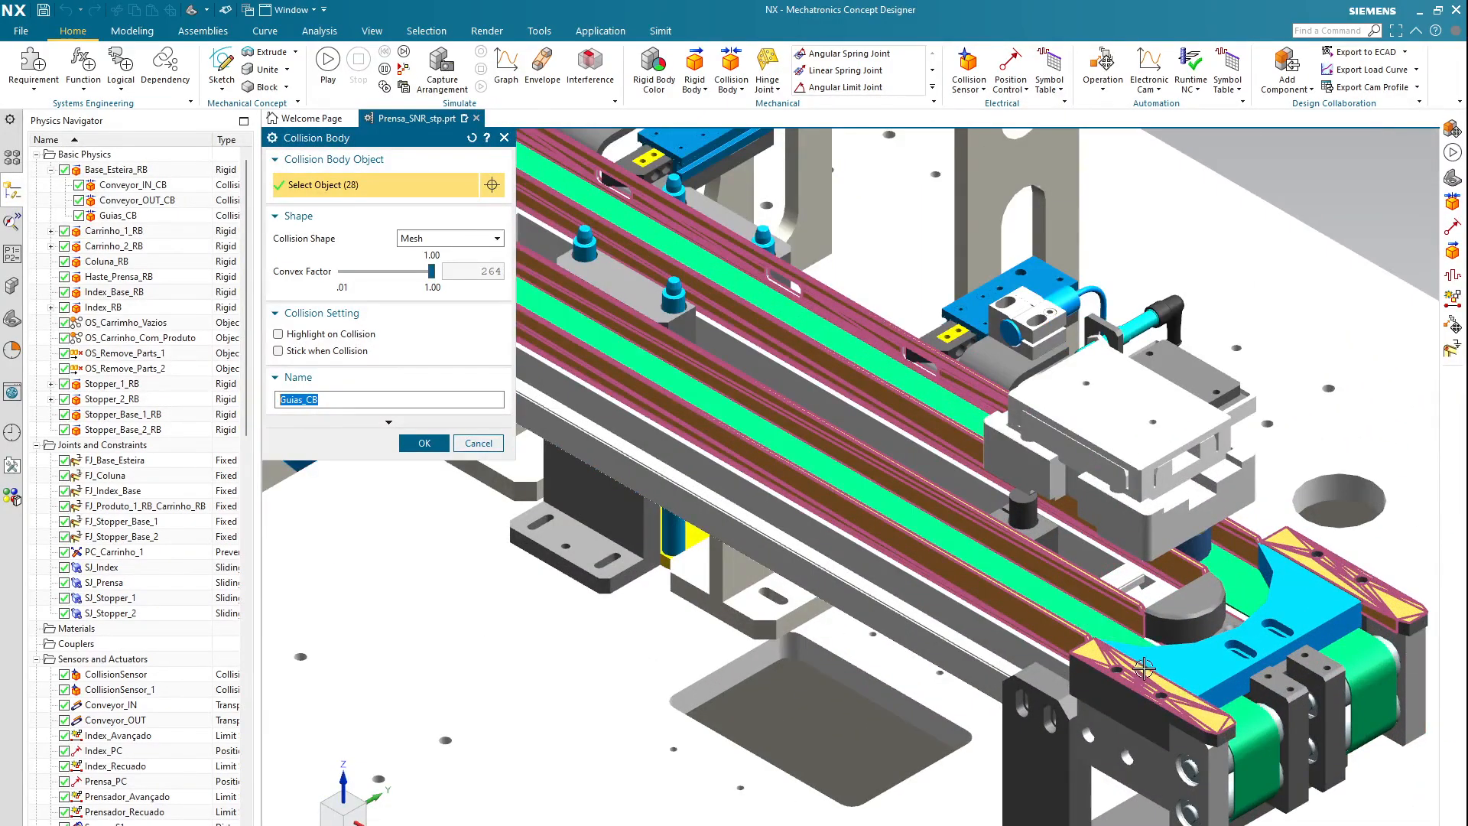
left_click(424, 444)
- Highlight the Carrinho_1_RB rigid body on the conveyor and expand it to list its collision bodies
scroll(616, 489, "down", 7)
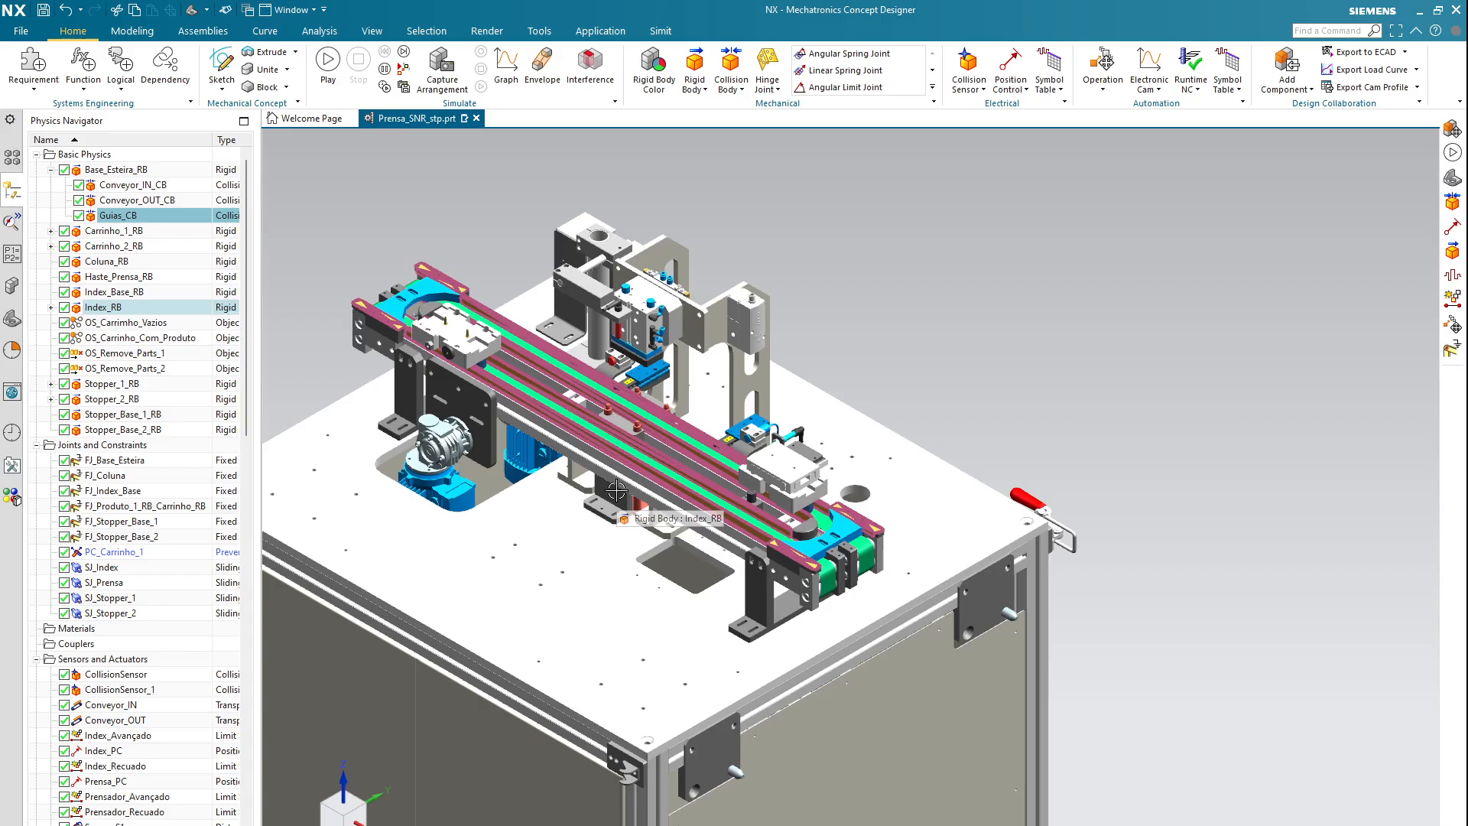
left_click(98, 232)
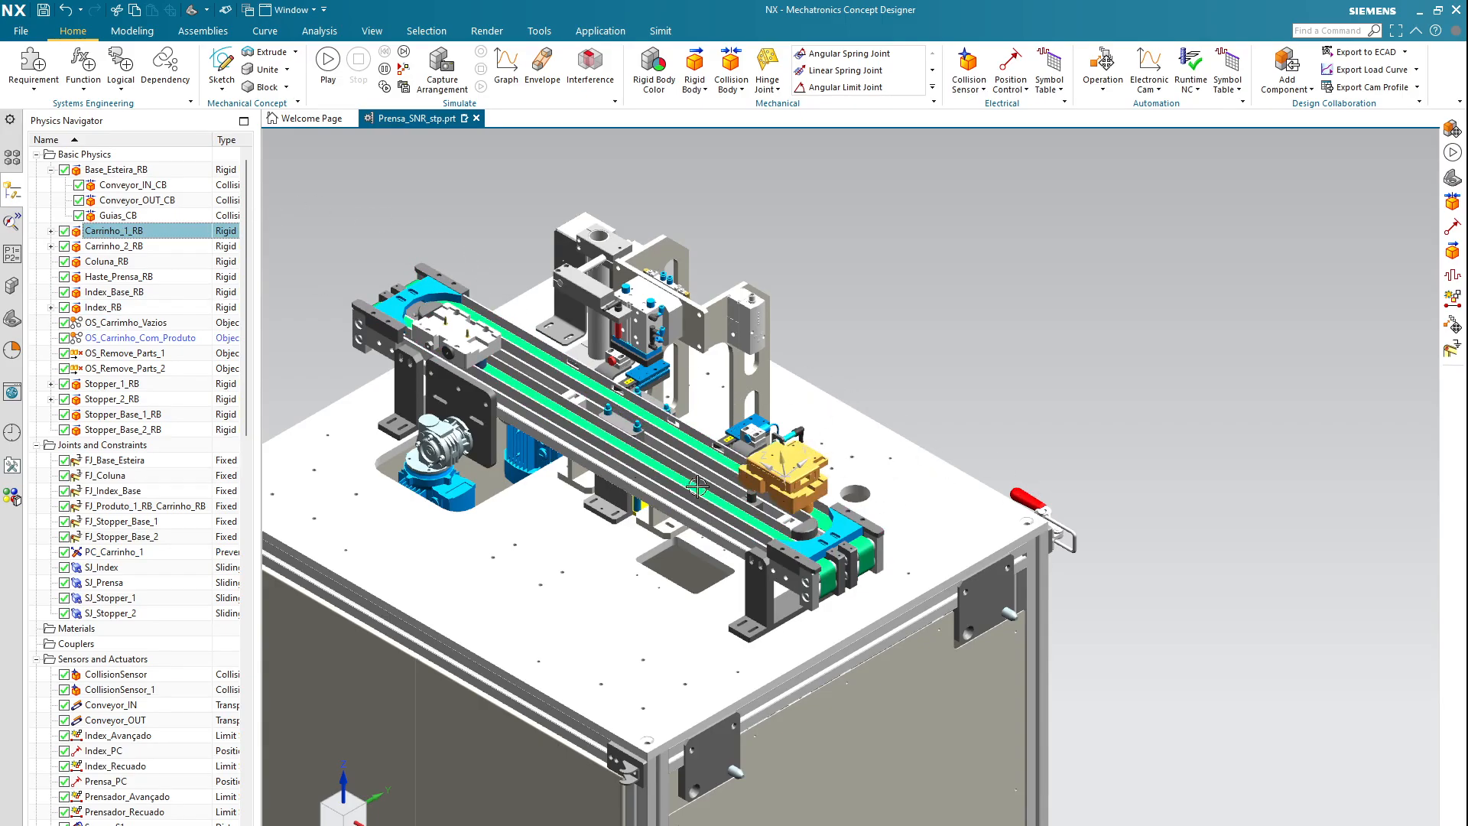
scroll(718, 424, "up", 2)
left_click(51, 231)
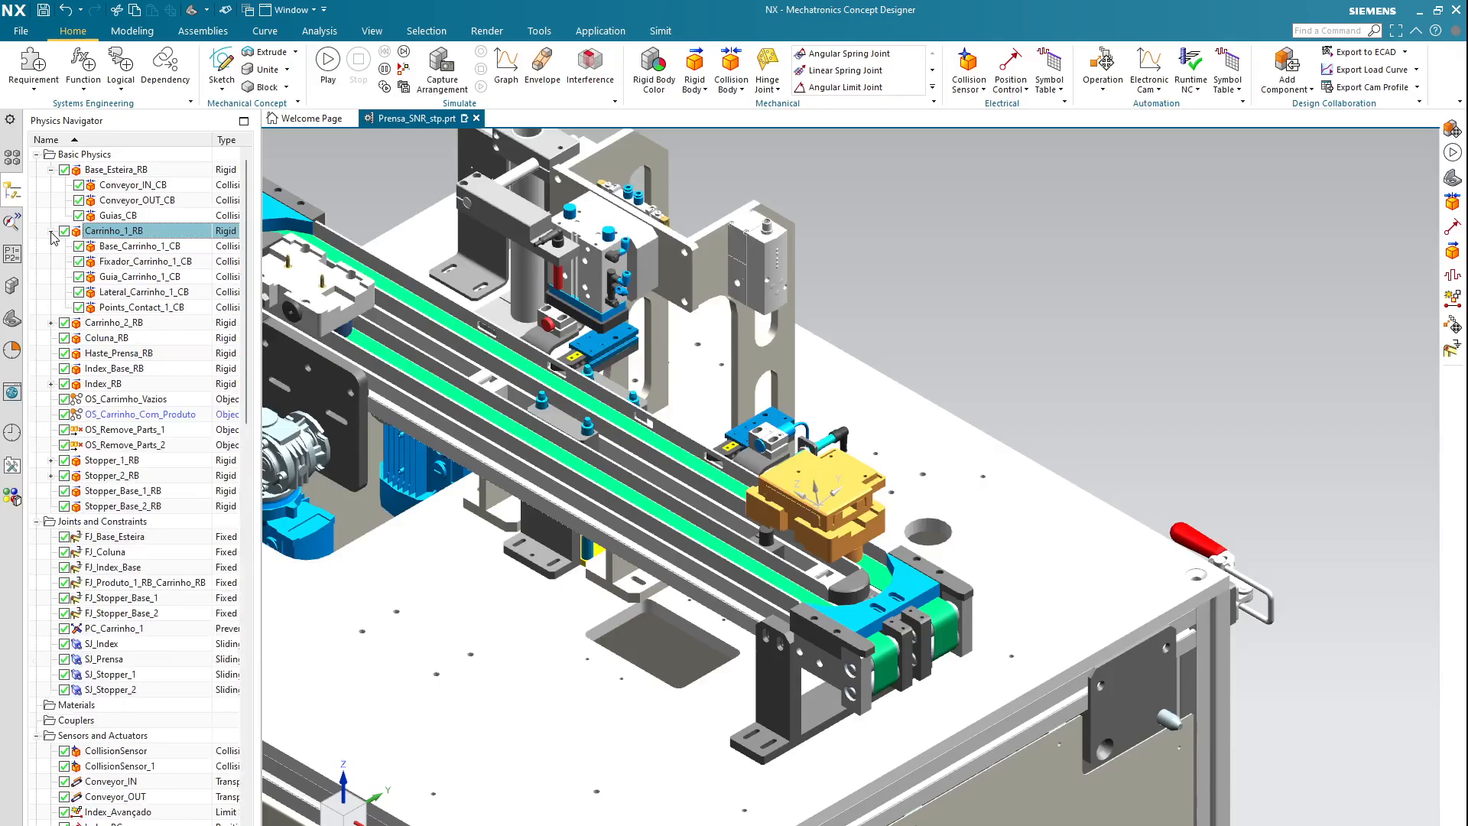
- Inspect the Base_Carrinho_1_CB collision body definition and its selected faces on the cart's underside, and accept it as defined
left_click(132, 246)
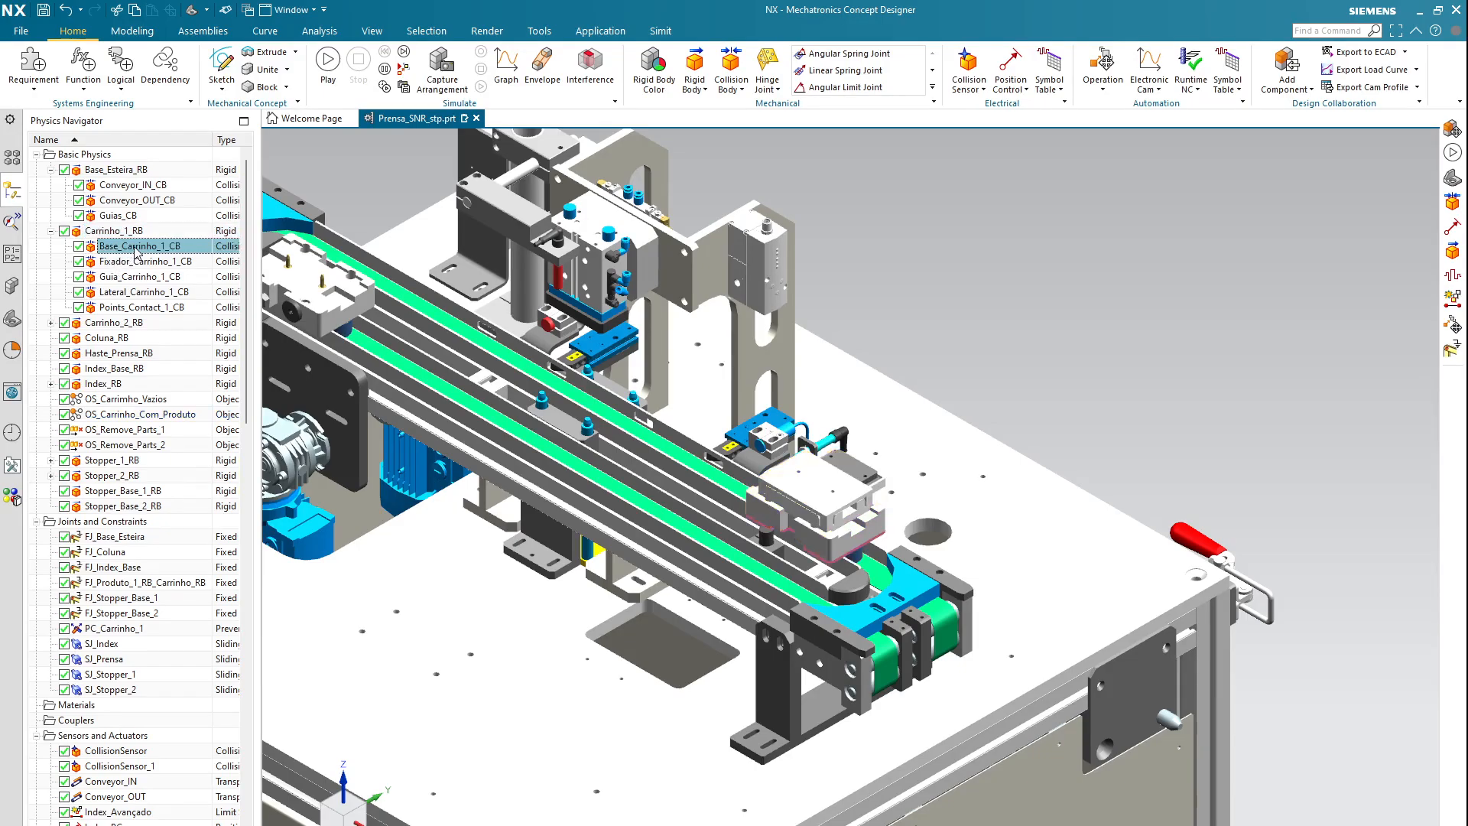
double_click(135, 246)
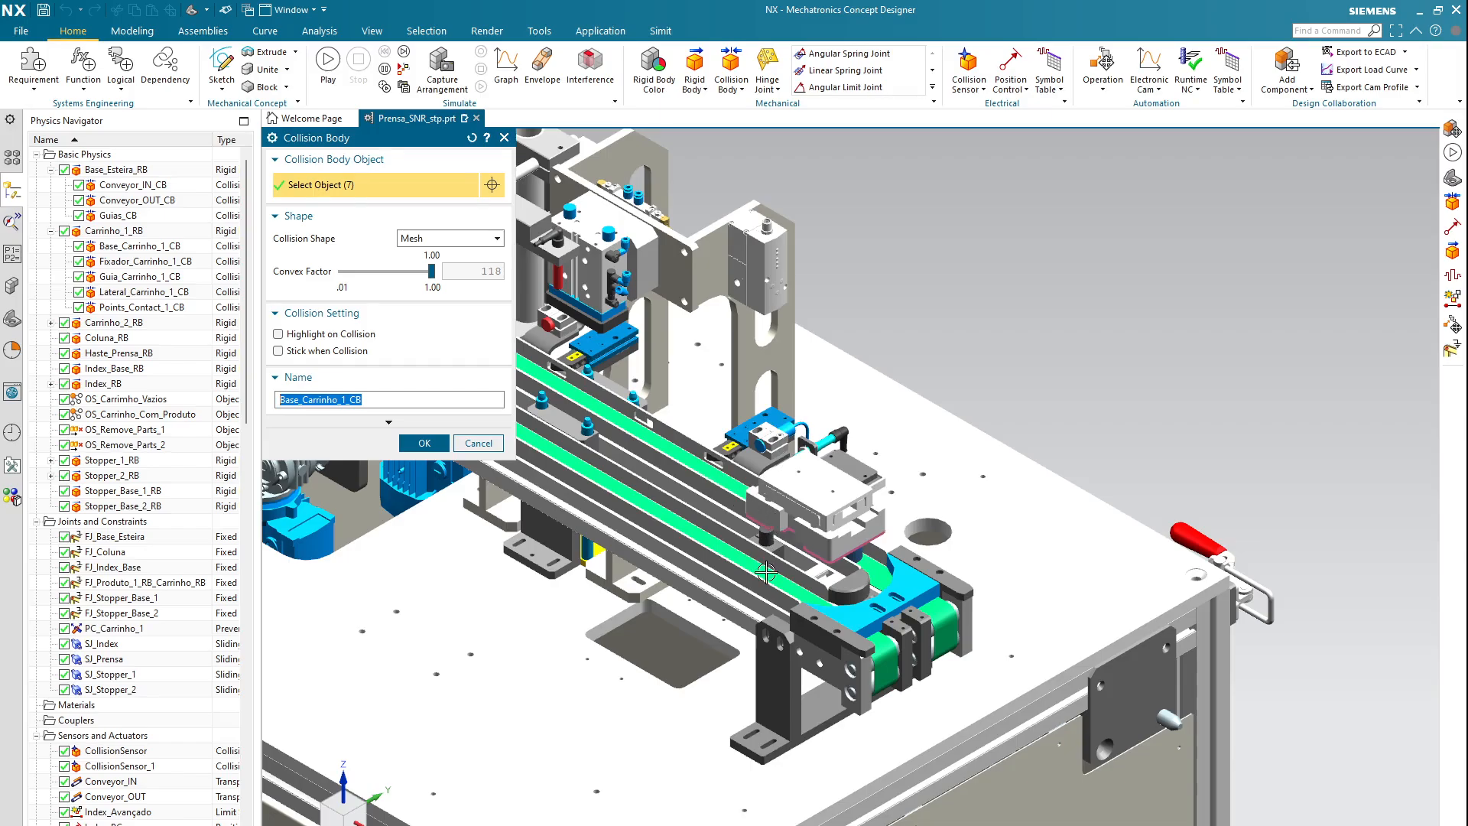
middle_click_drag(712, 476, 679, 496)
scroll(645, 288, "up", 5)
scroll(645, 289, "up", 3)
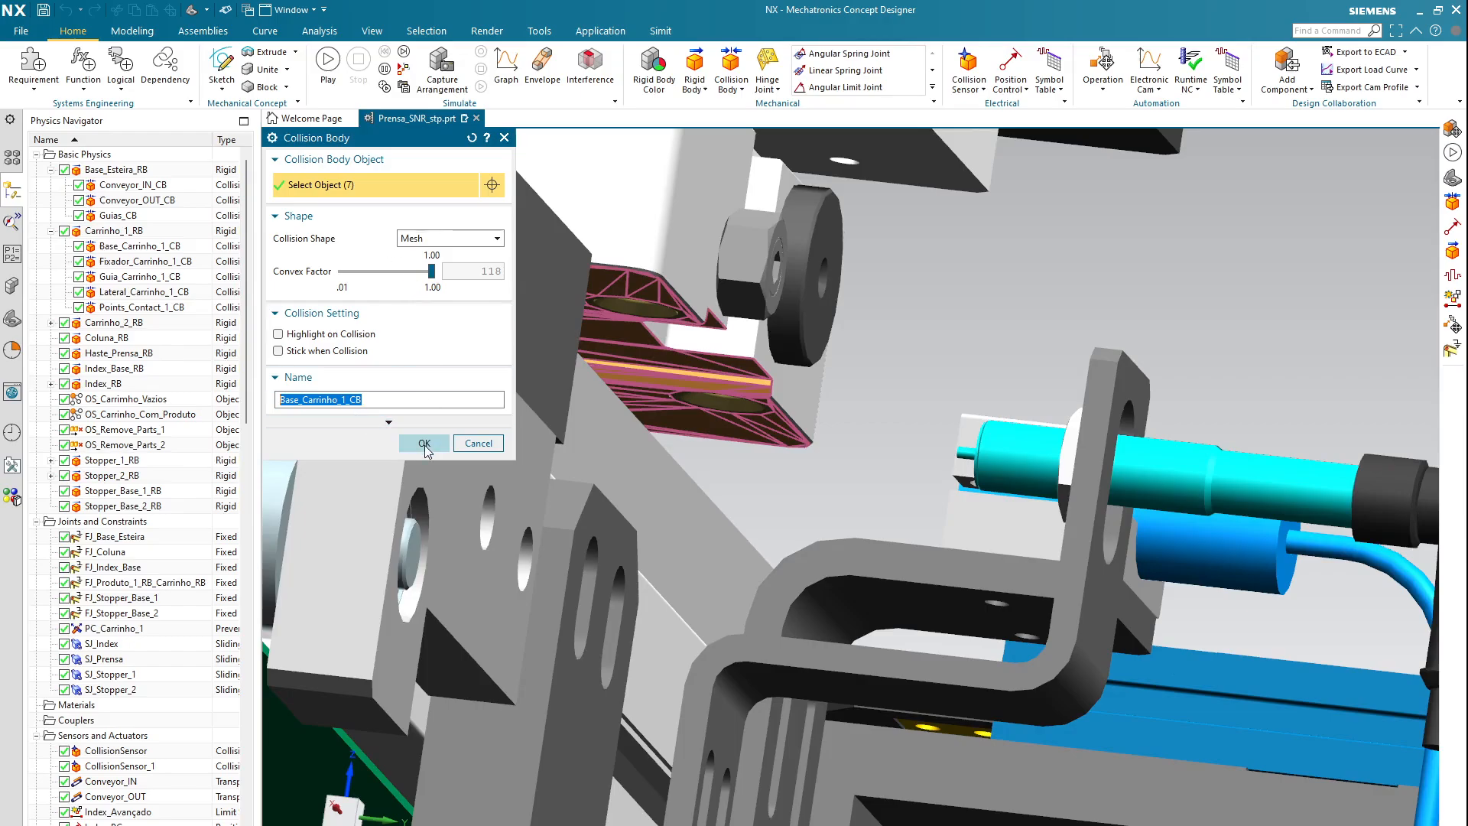
left_click(424, 442)
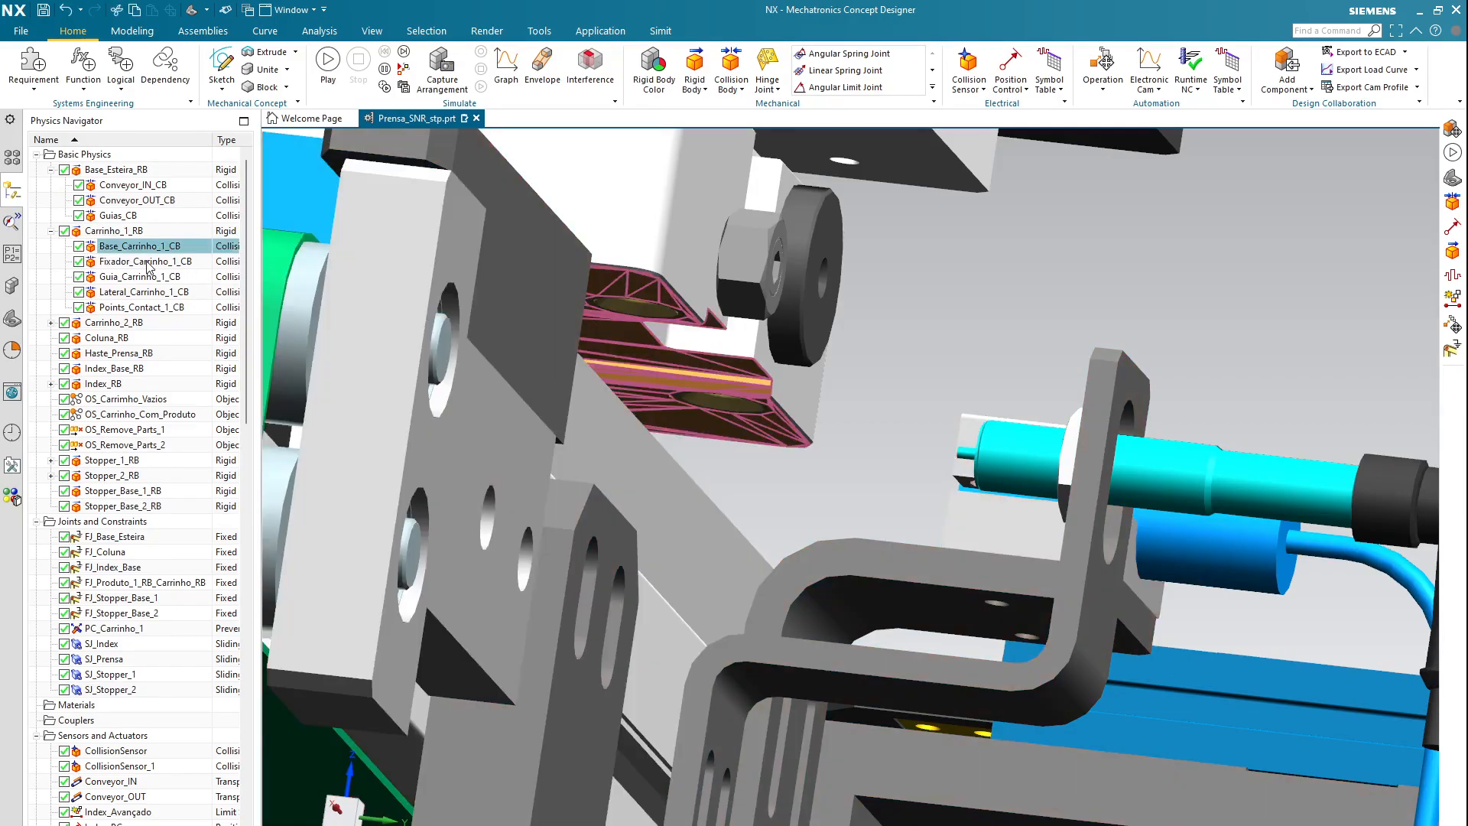
- Inspect the Fixador_Carrinho_1_CB collision body and its selected bushing hole faces beneath the cart, and accept it as defined
double_click(147, 262)
scroll(652, 374, "down", 5)
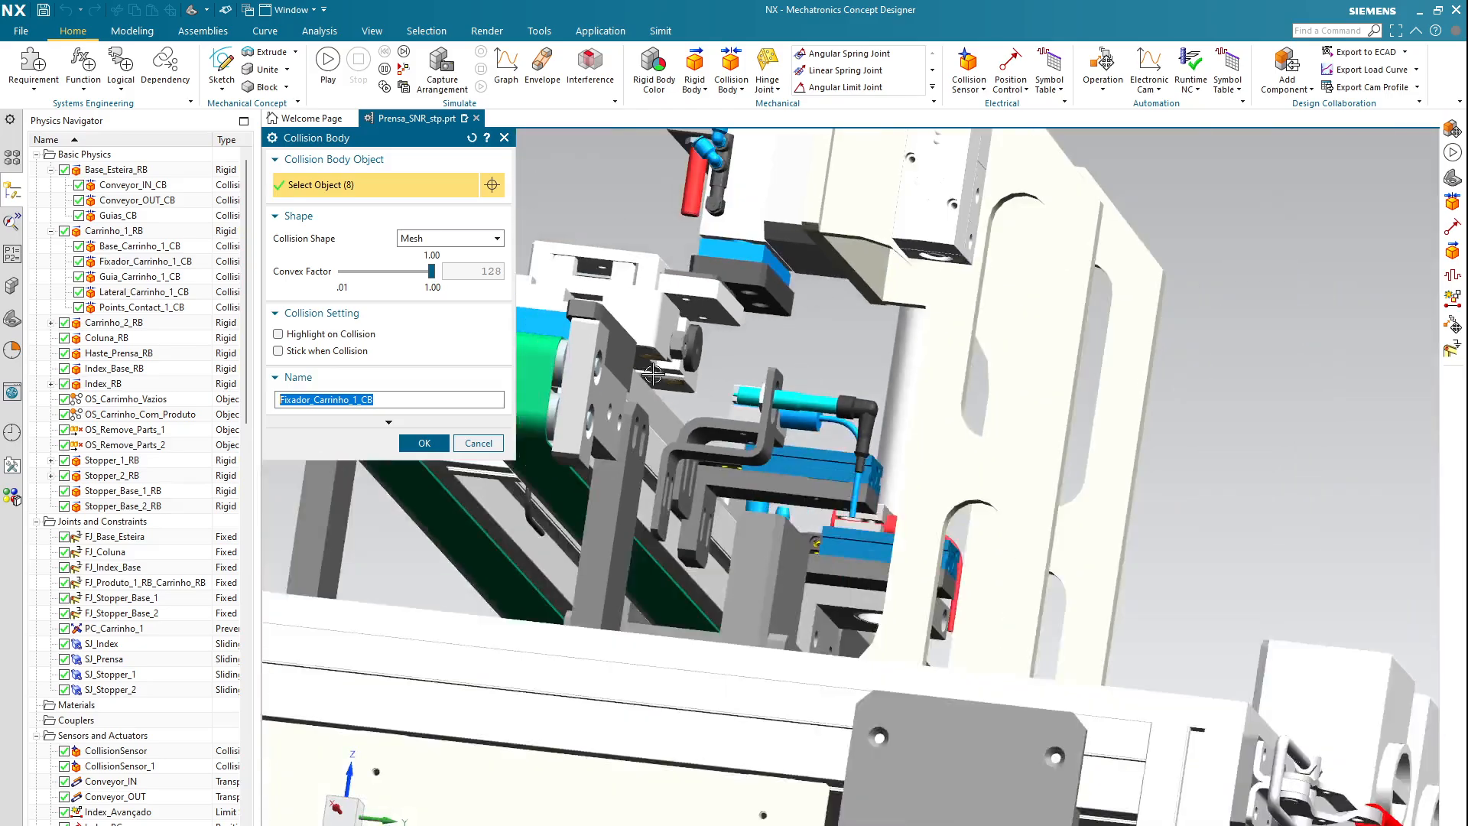
scroll(652, 374, "up", 8)
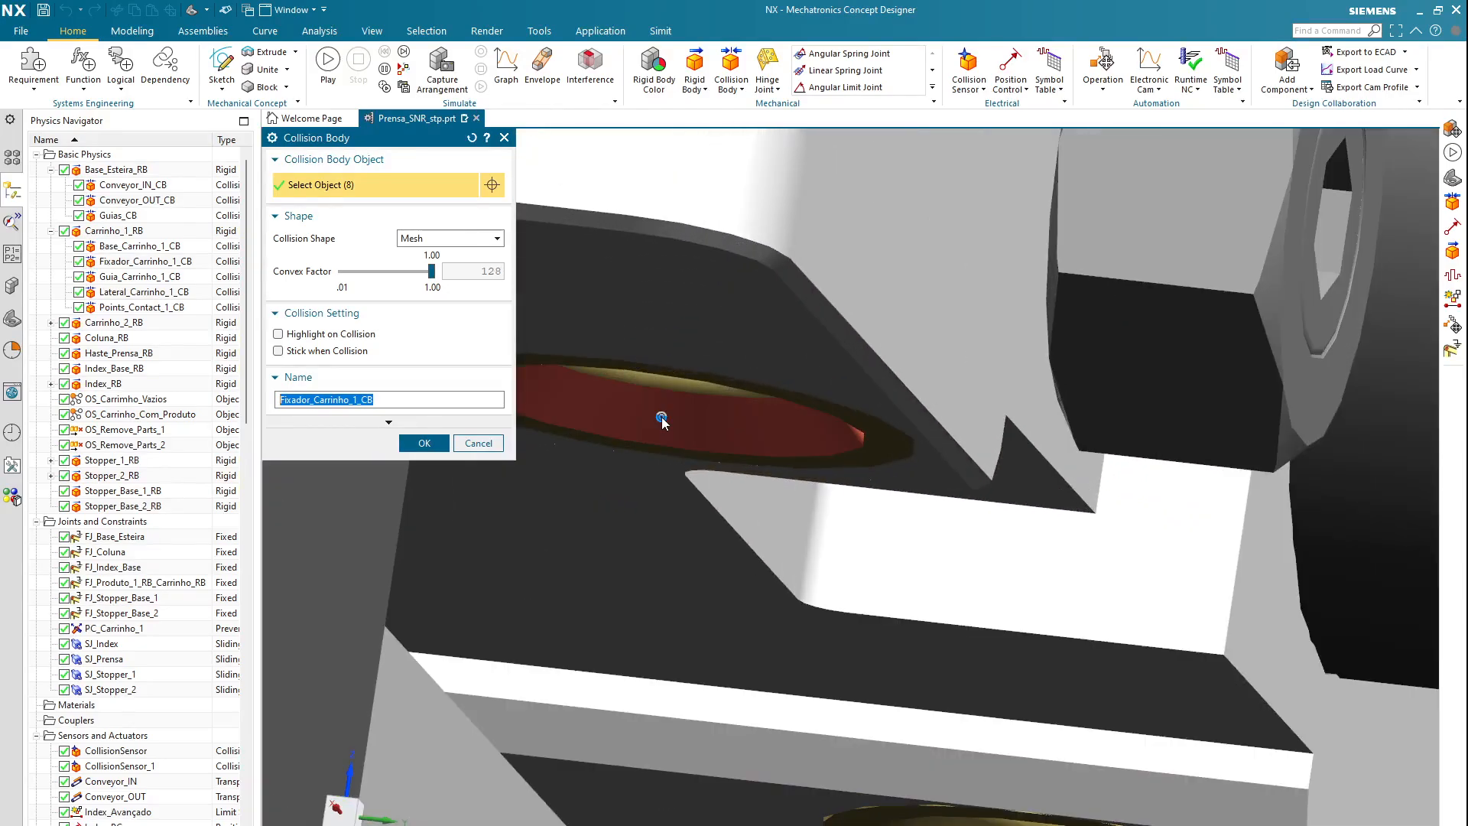
middle_click_drag(662, 421, 652, 381)
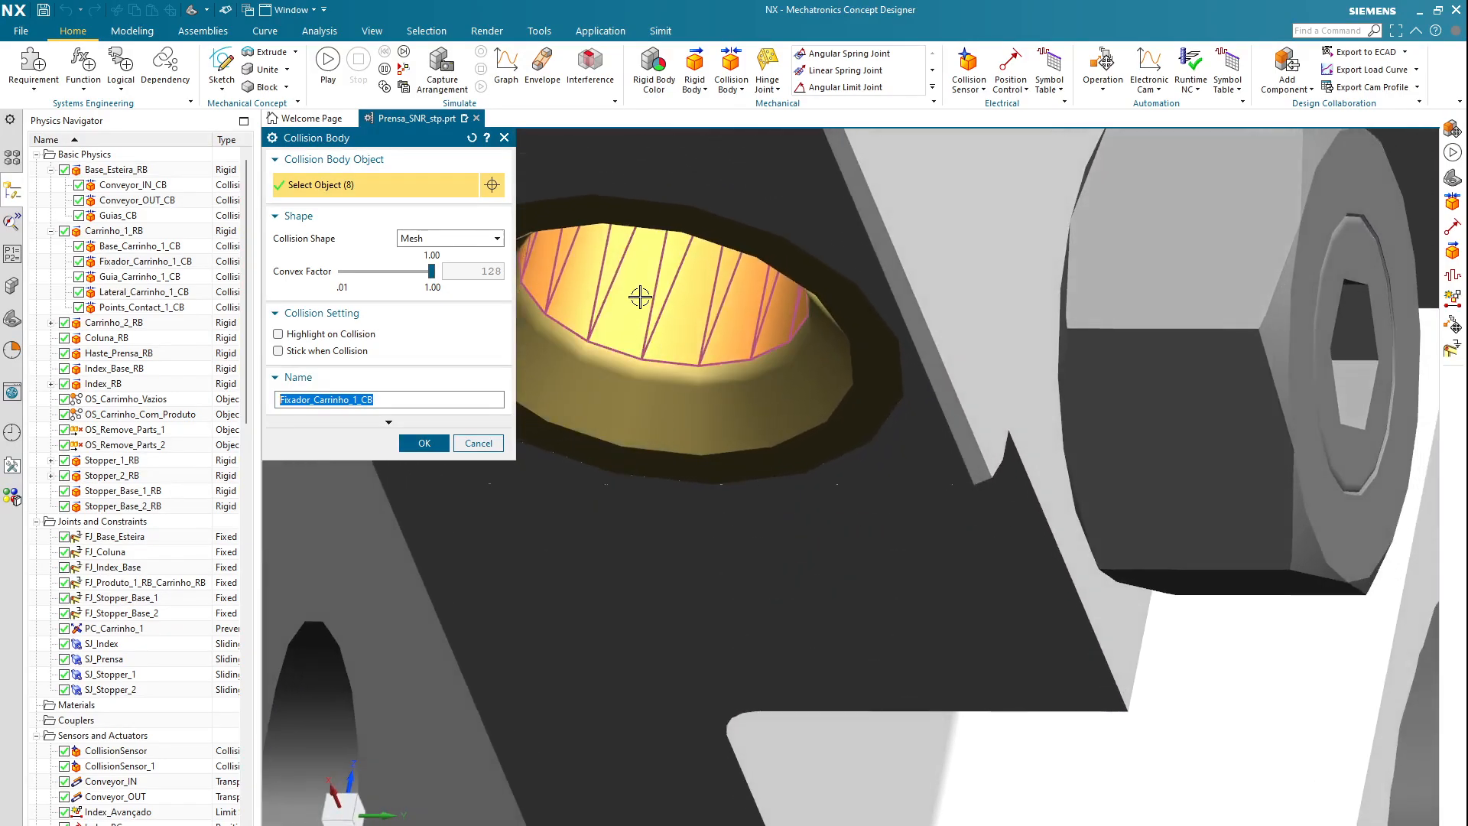
scroll(640, 296, "down", 5)
scroll(780, 655, "up", 5)
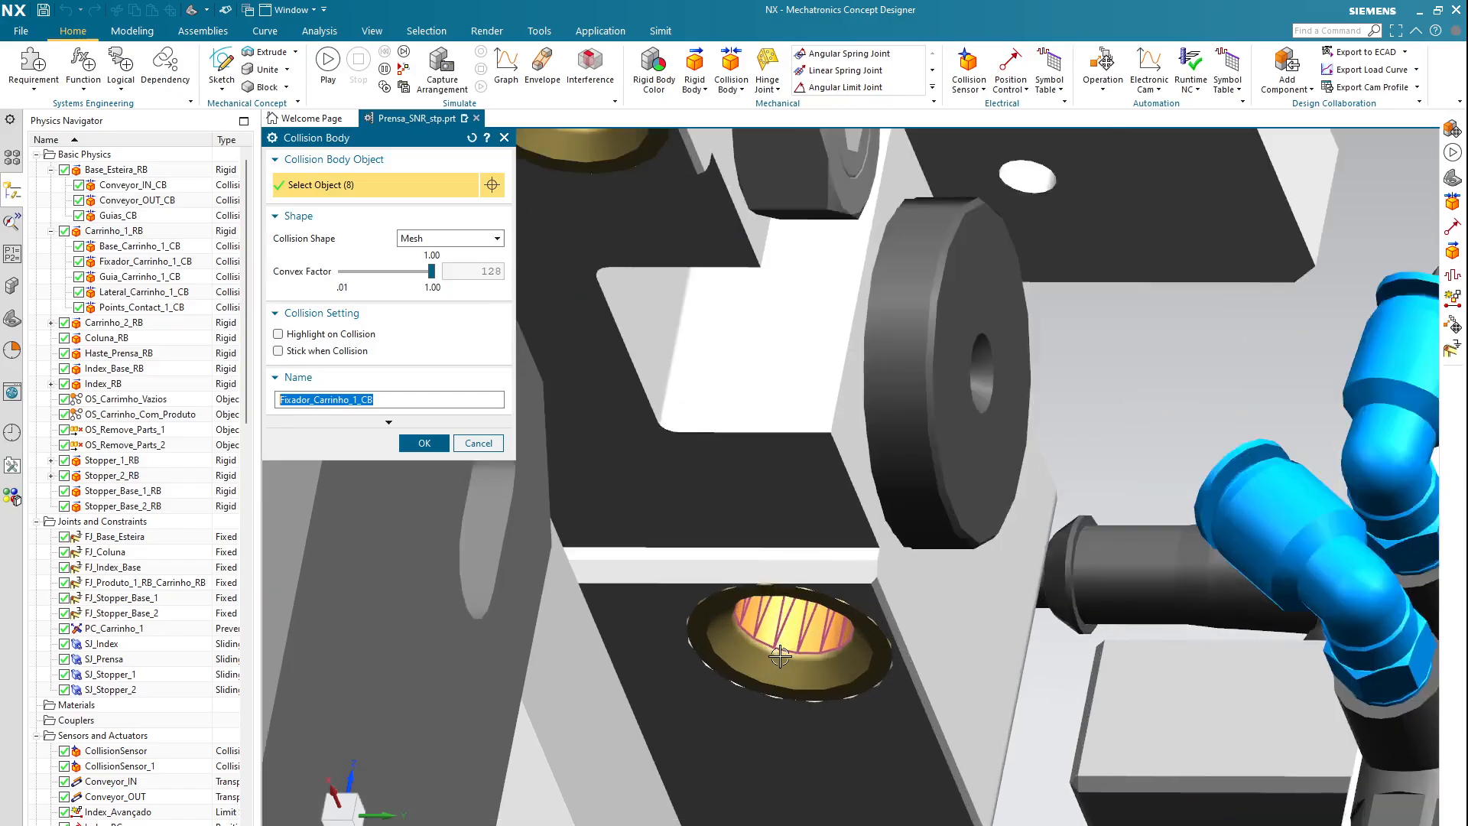
scroll(779, 656, "down", 2)
scroll(796, 623, "down", 3)
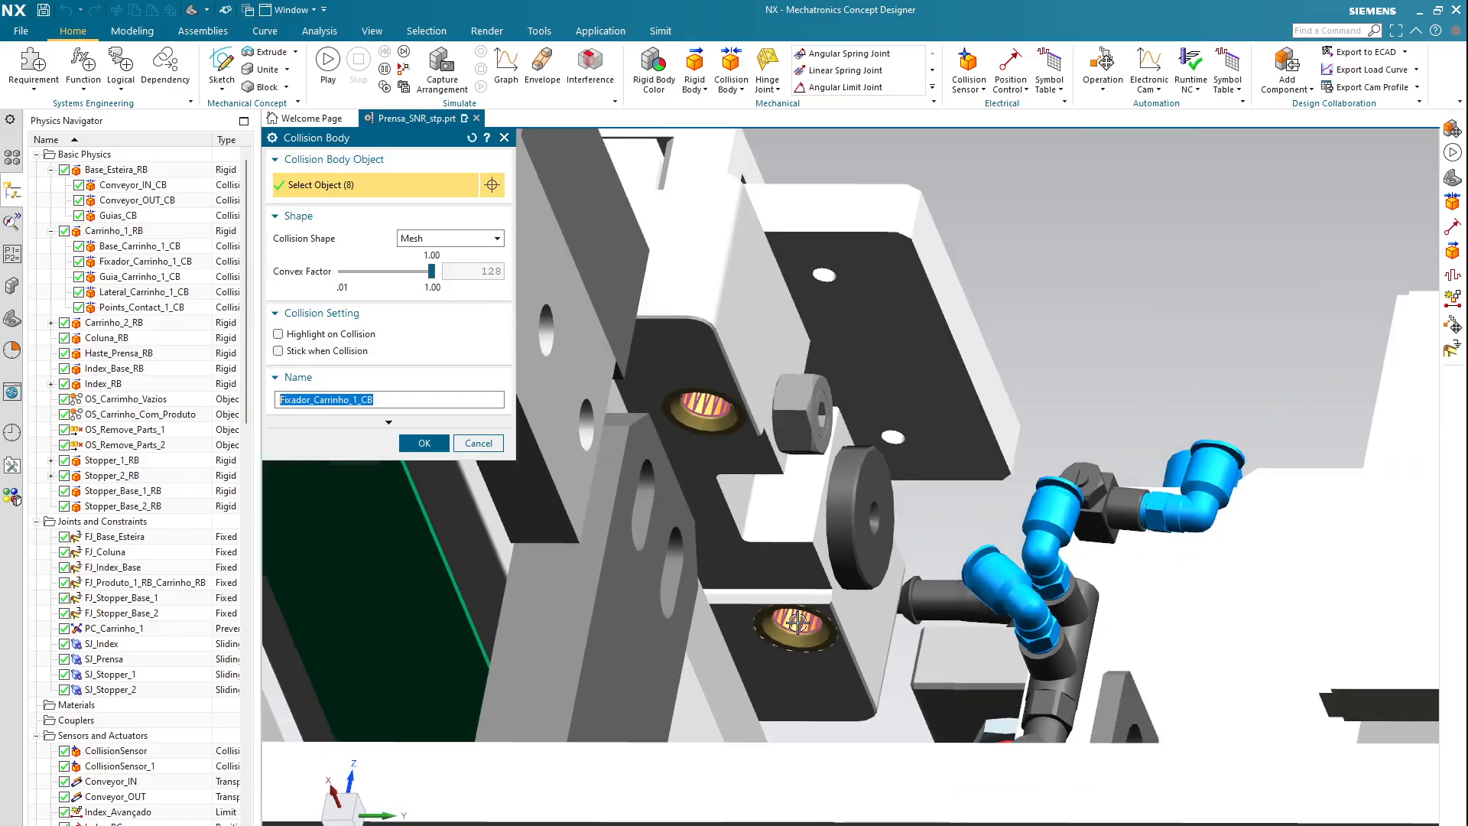
scroll(692, 413, "up", 2)
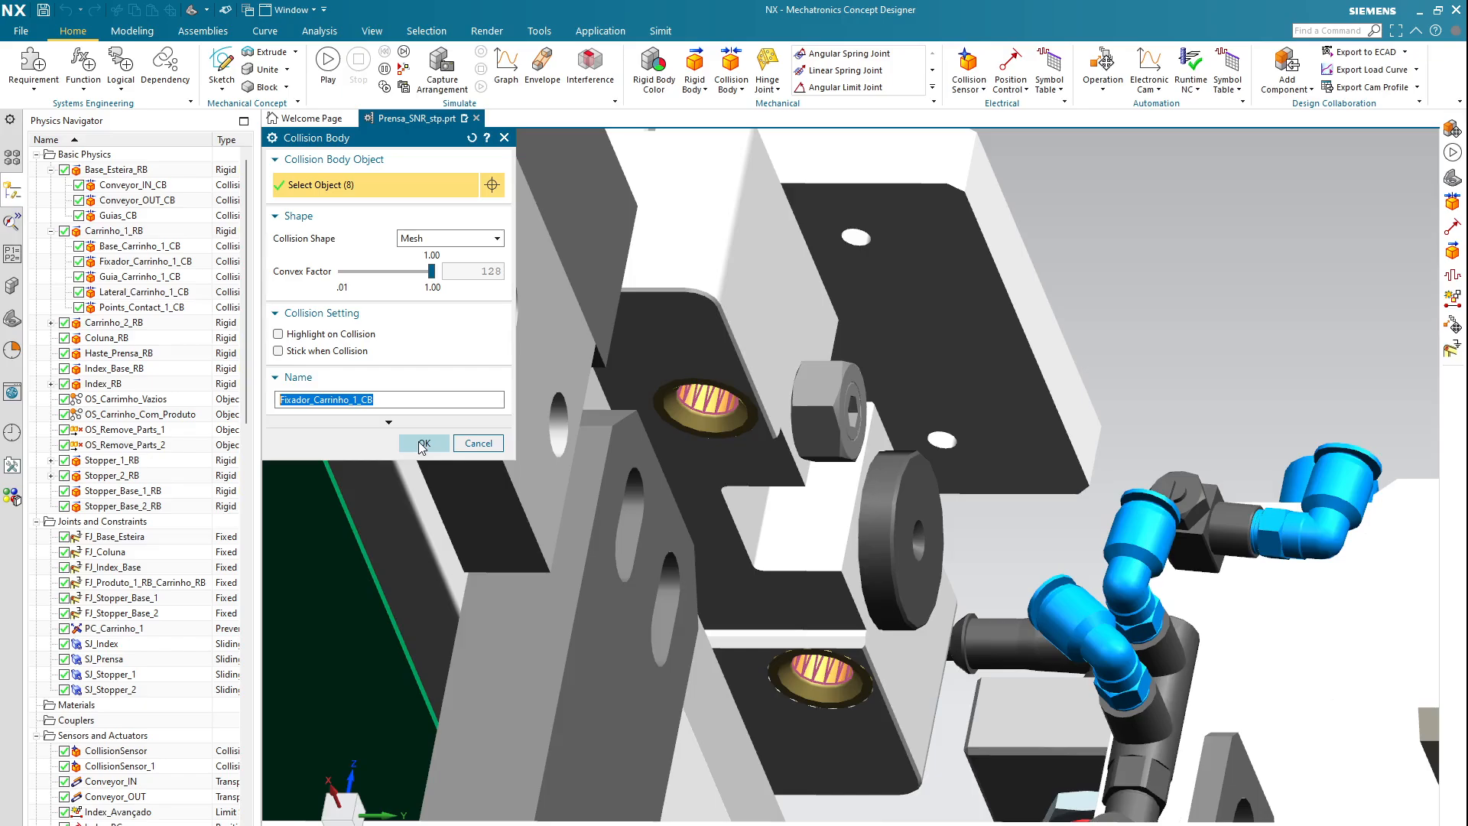
left_click(422, 444)
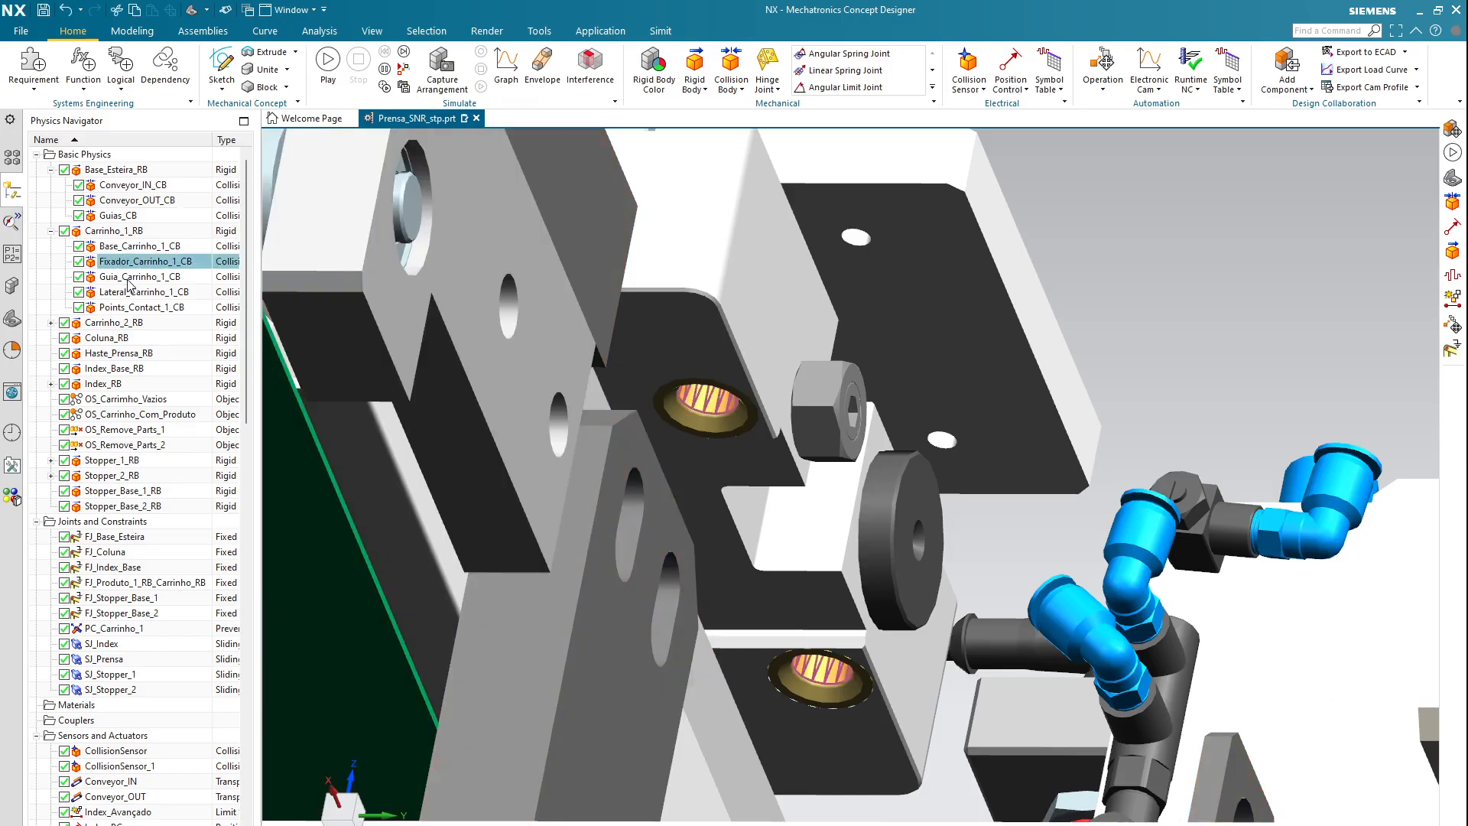
- Add the top face of the guide roller beneath the cart to the Guia_Carrinho_1_CB collision body
double_click(130, 278)
scroll(609, 427, "up", 6)
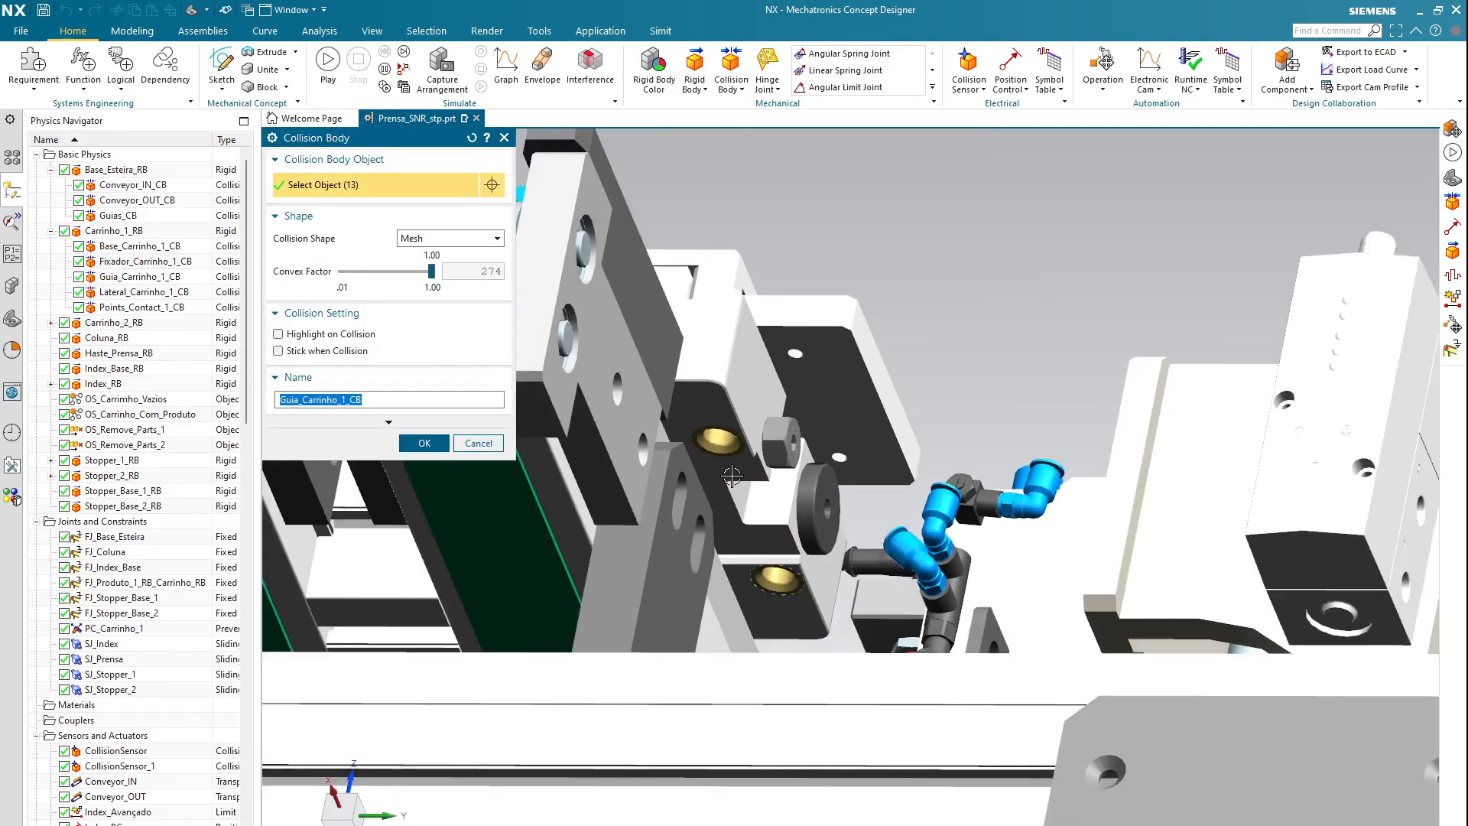
middle_click_drag(709, 456, 734, 519)
scroll(665, 489, "down", 8)
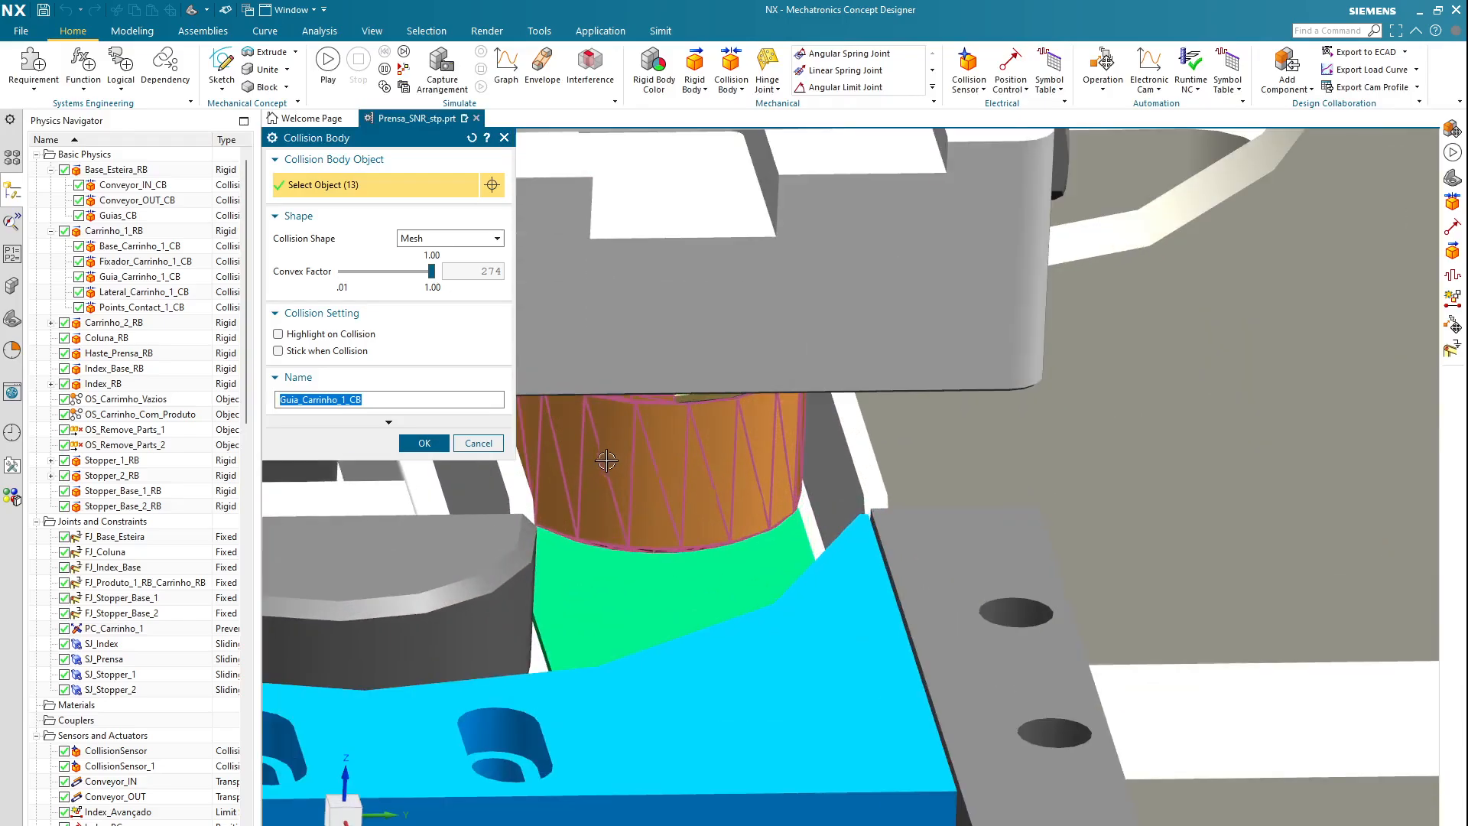
scroll(660, 411, "down", 4)
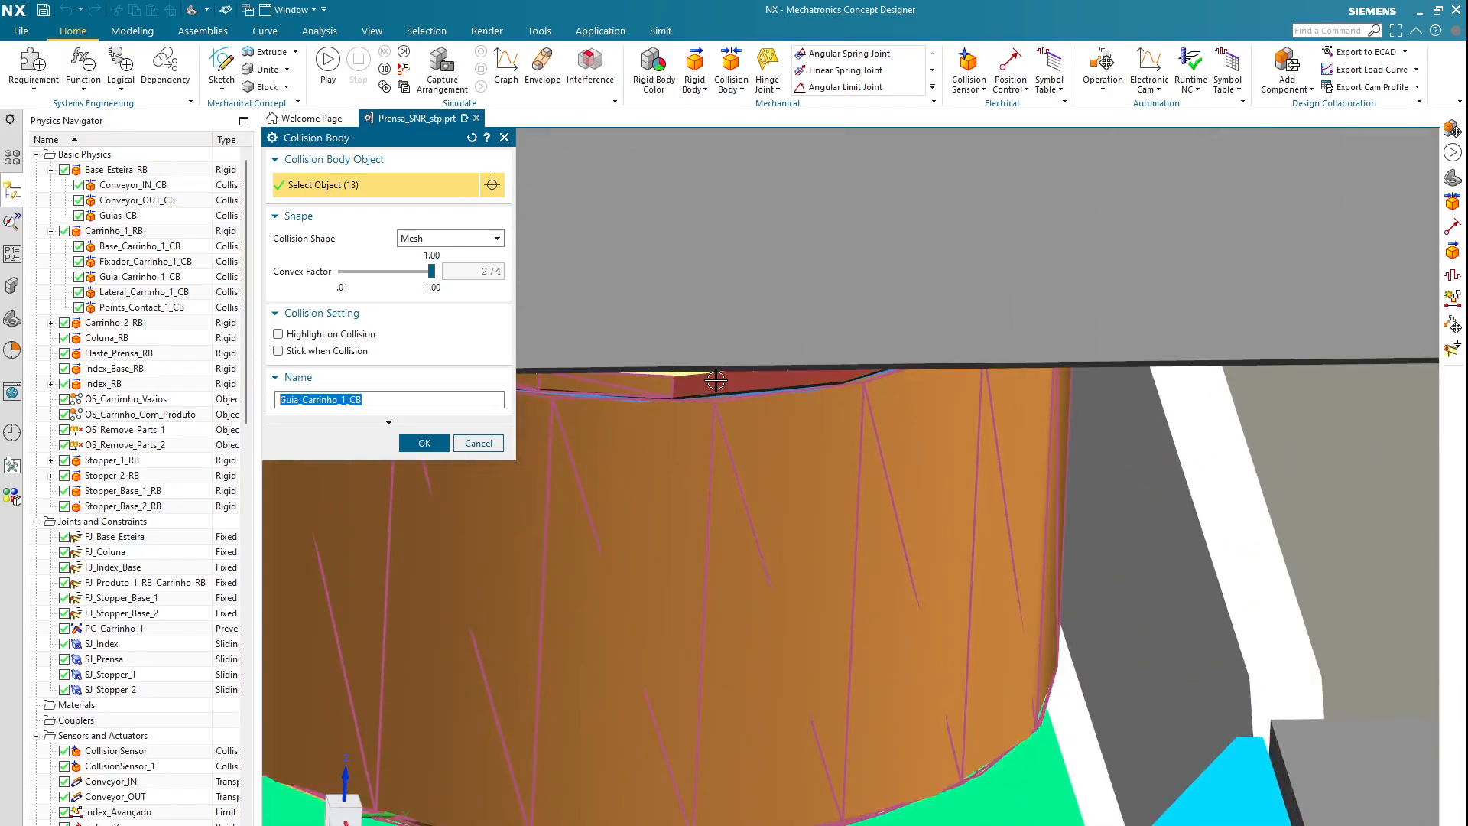
scroll(720, 407, "up", 10)
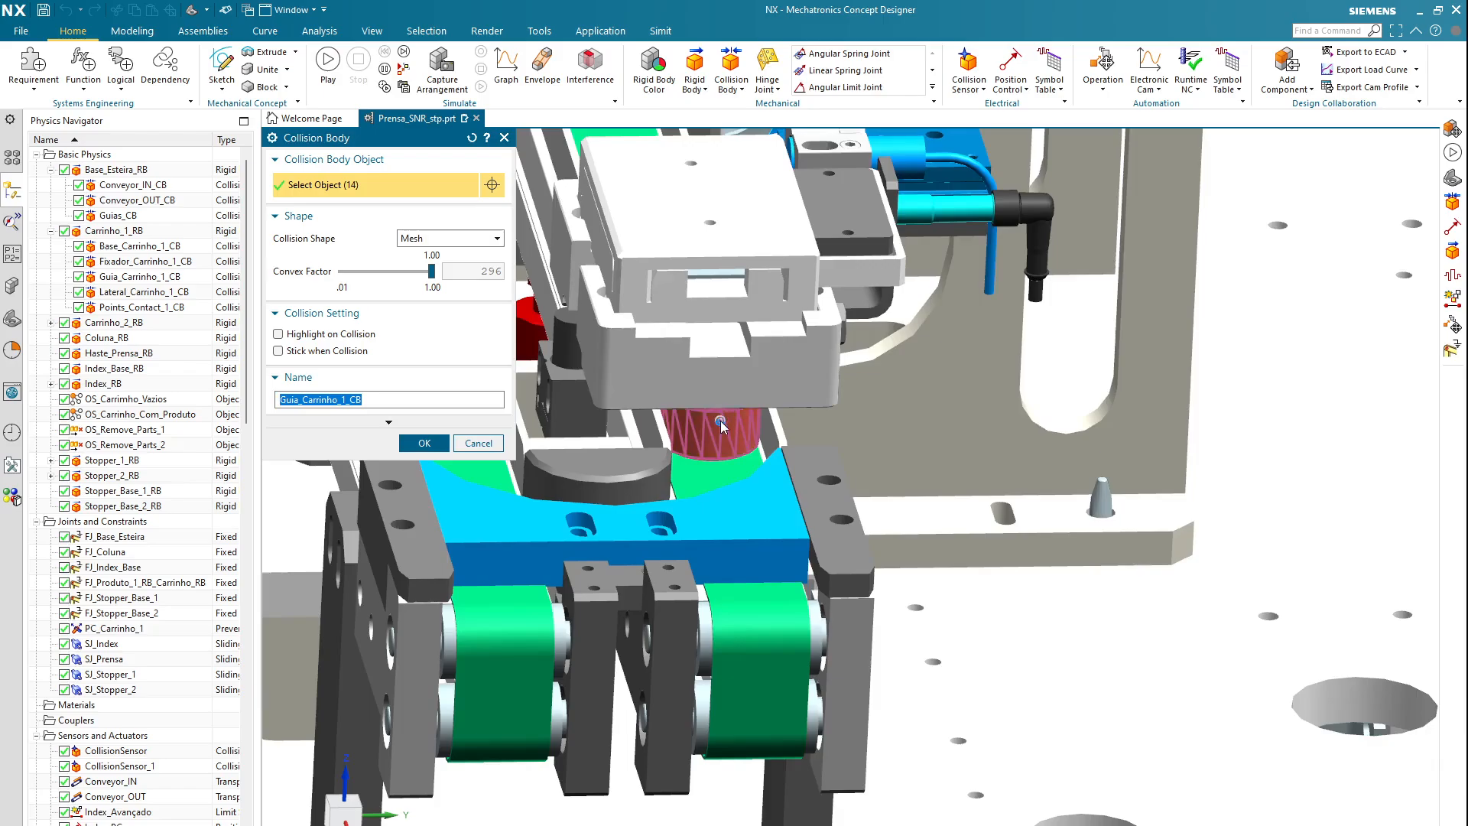
- Check the selected guide roller faces of Guia_Carrinho_1_CB from the cart's sides and accept the definition with the Mesh shape
middle_click_drag(720, 423, 840, 413)
scroll(839, 413, "up", 4)
scroll(634, 378, "down", 10)
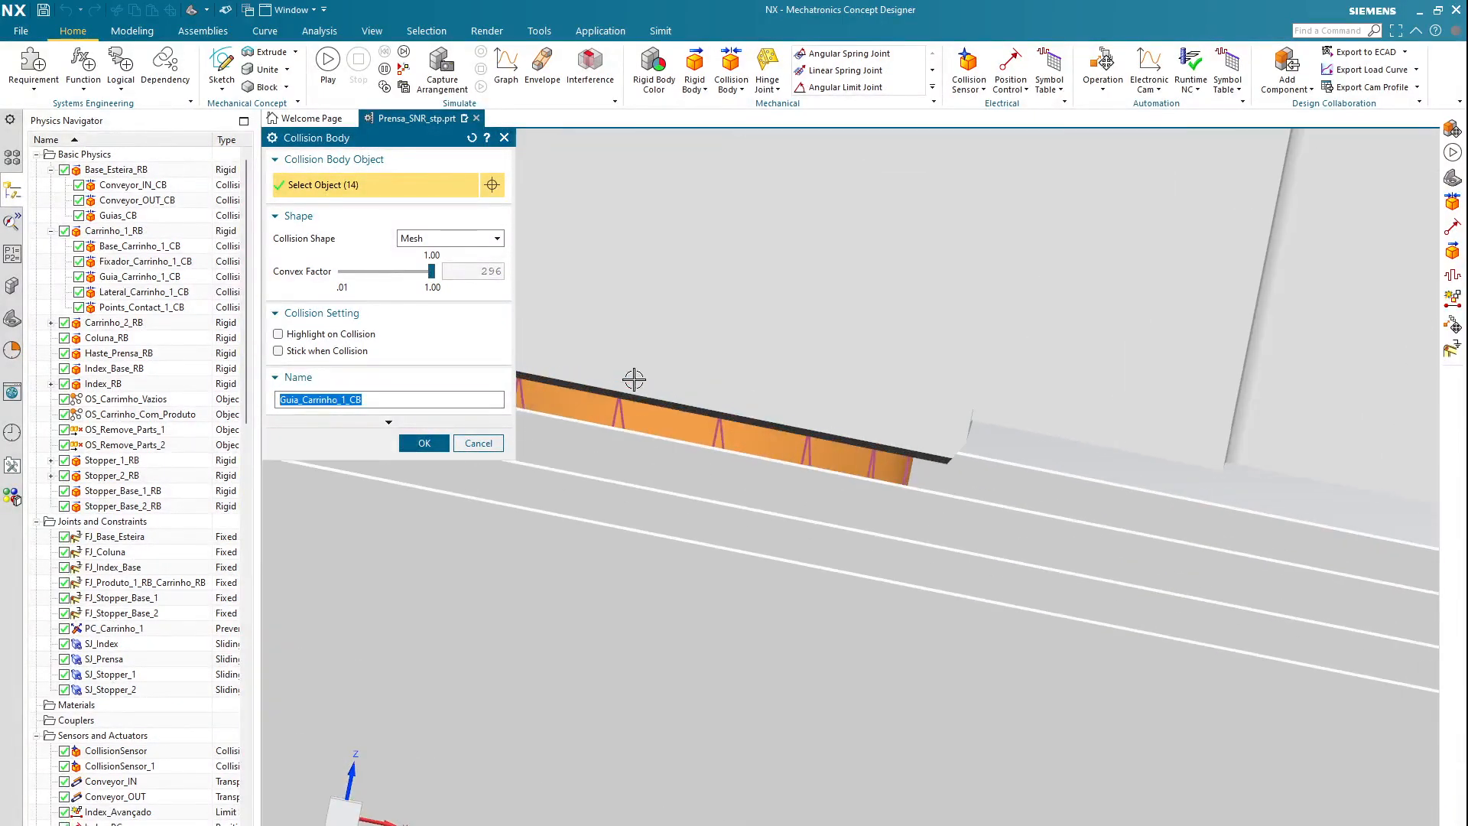
mouse_move(641, 400)
middle_mouse_down()
mouse_move(630, 391)
mouse_move(669, 397)
middle_mouse_up()
scroll(668, 397, "up", 6)
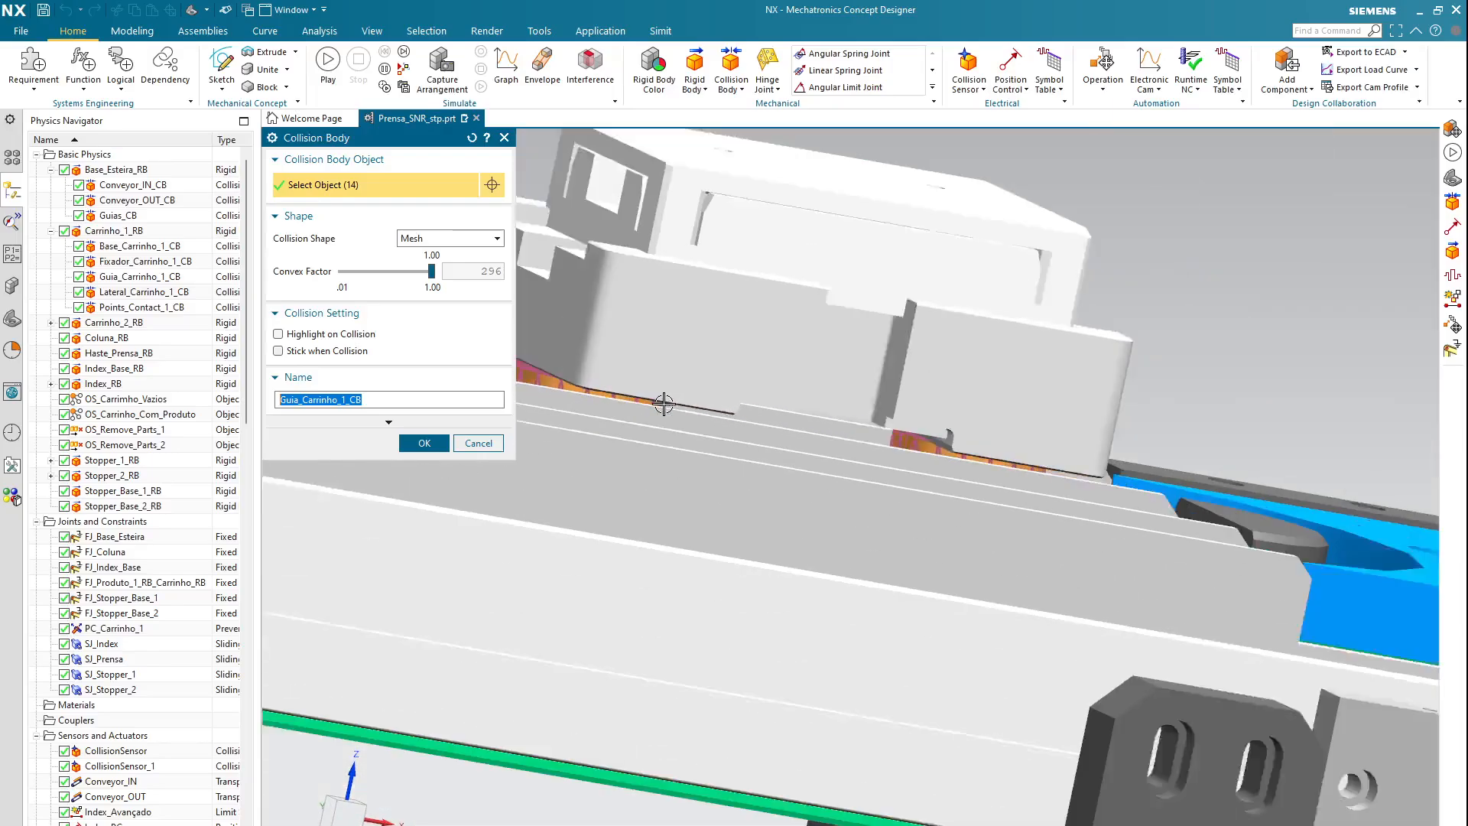
scroll(561, 370, "down", 8)
scroll(557, 369, "up", 3)
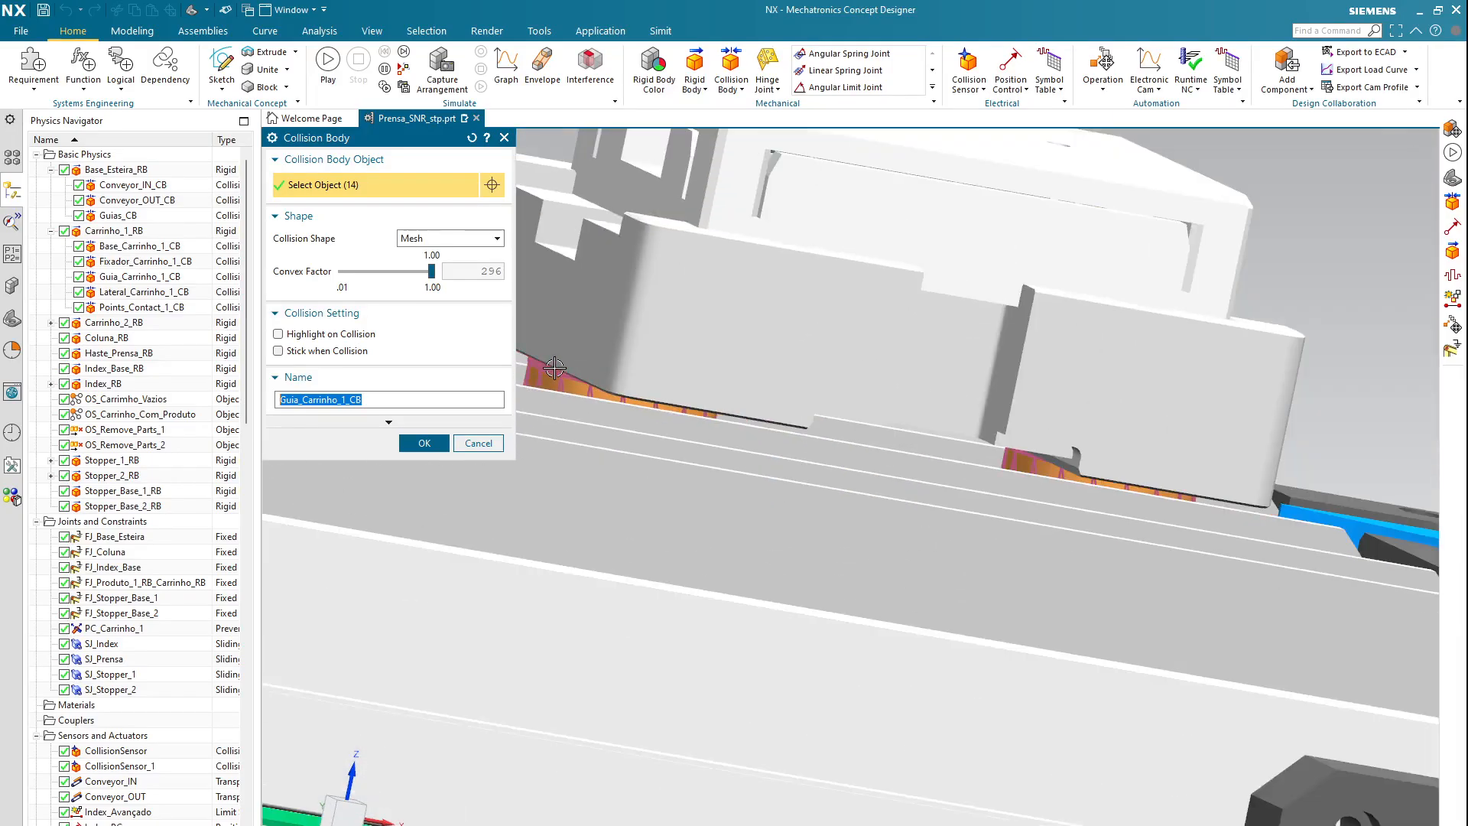
middle_click_drag(555, 369, 950, 475)
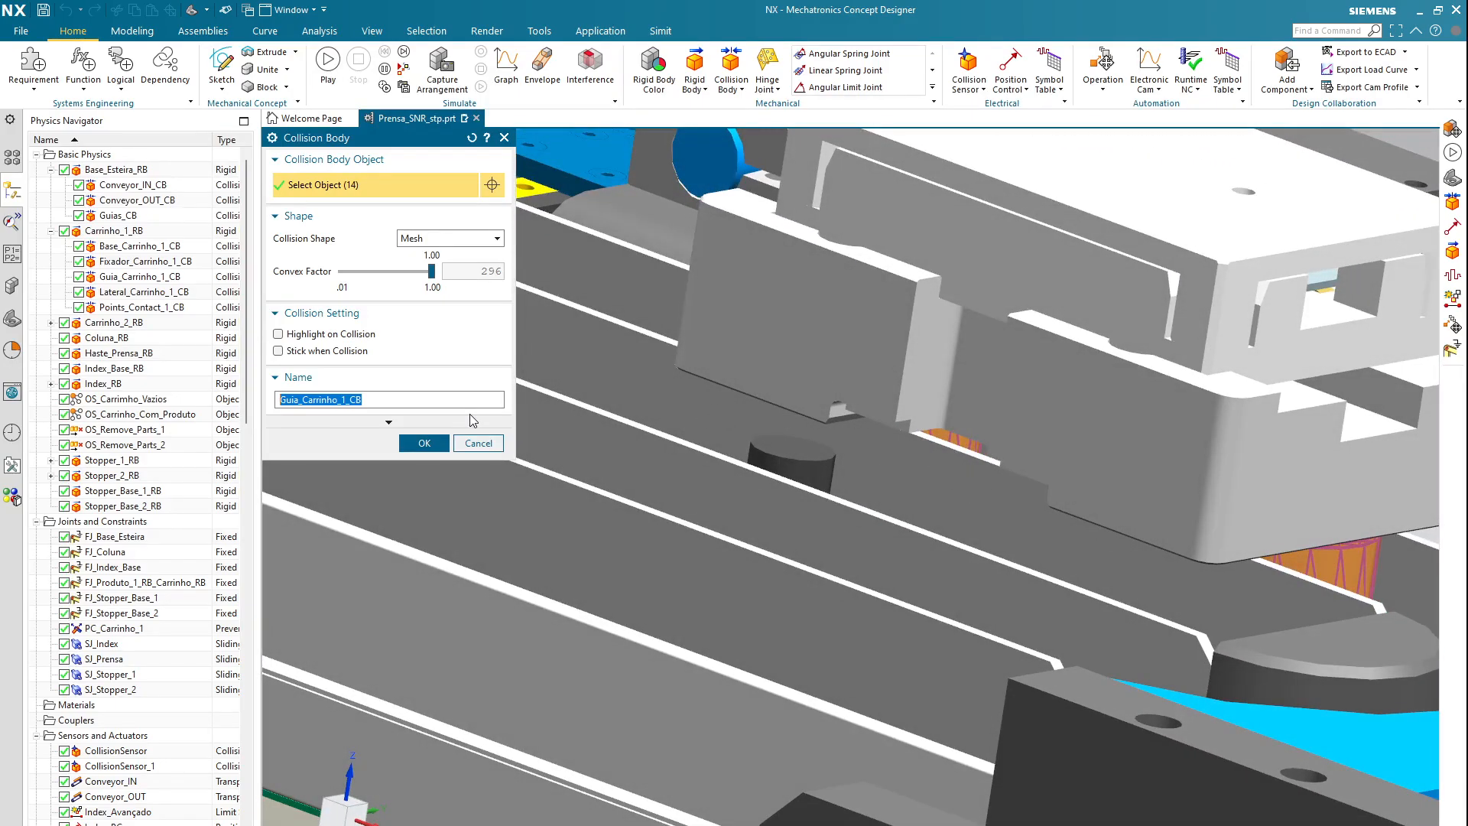
left_click(425, 443)
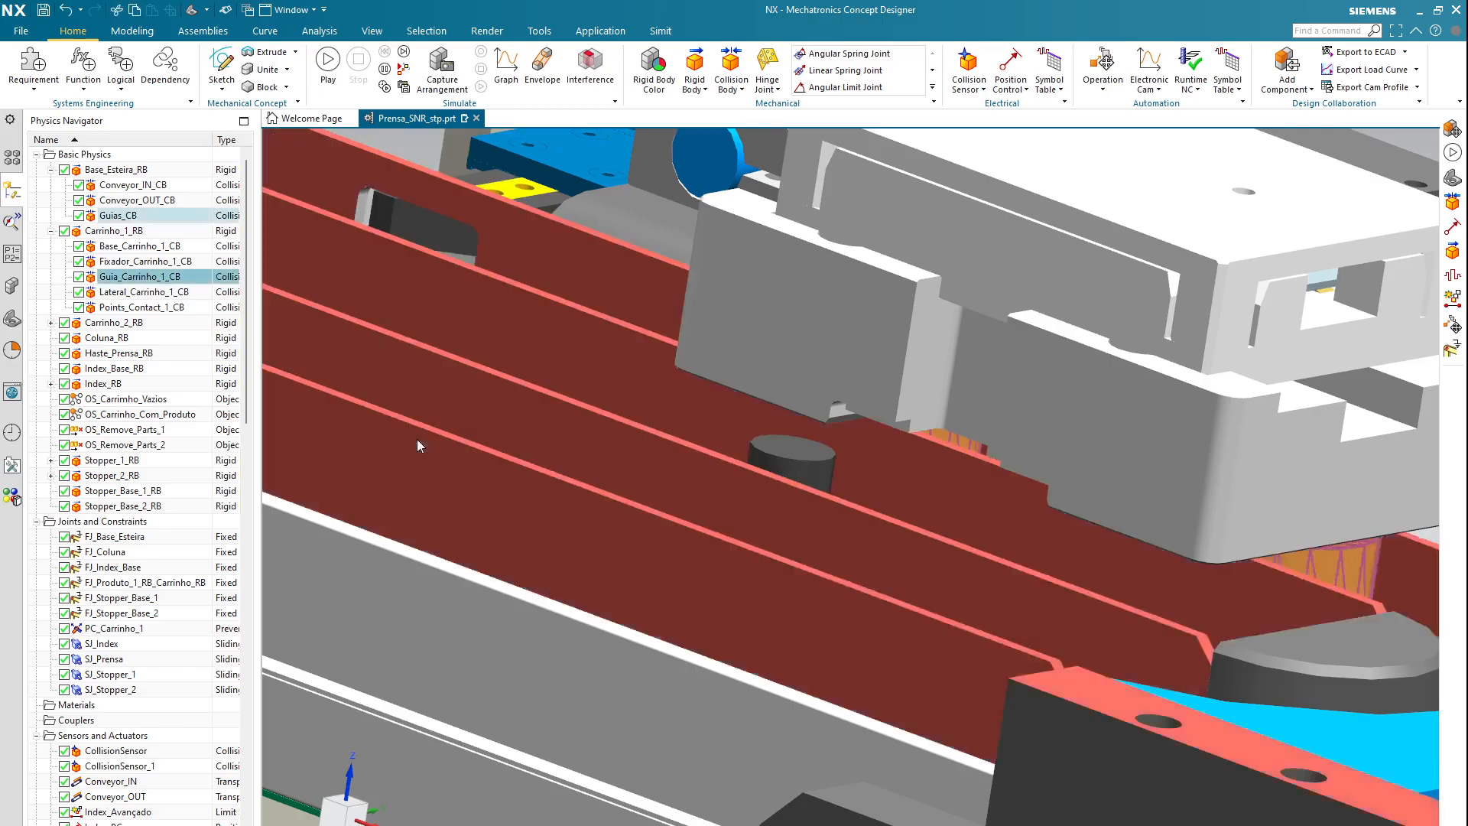
- Add the front face and outer rim of the round disc on the cart's side to the Lateral_Carrinho_1_CB collision body
double_click(145, 292)
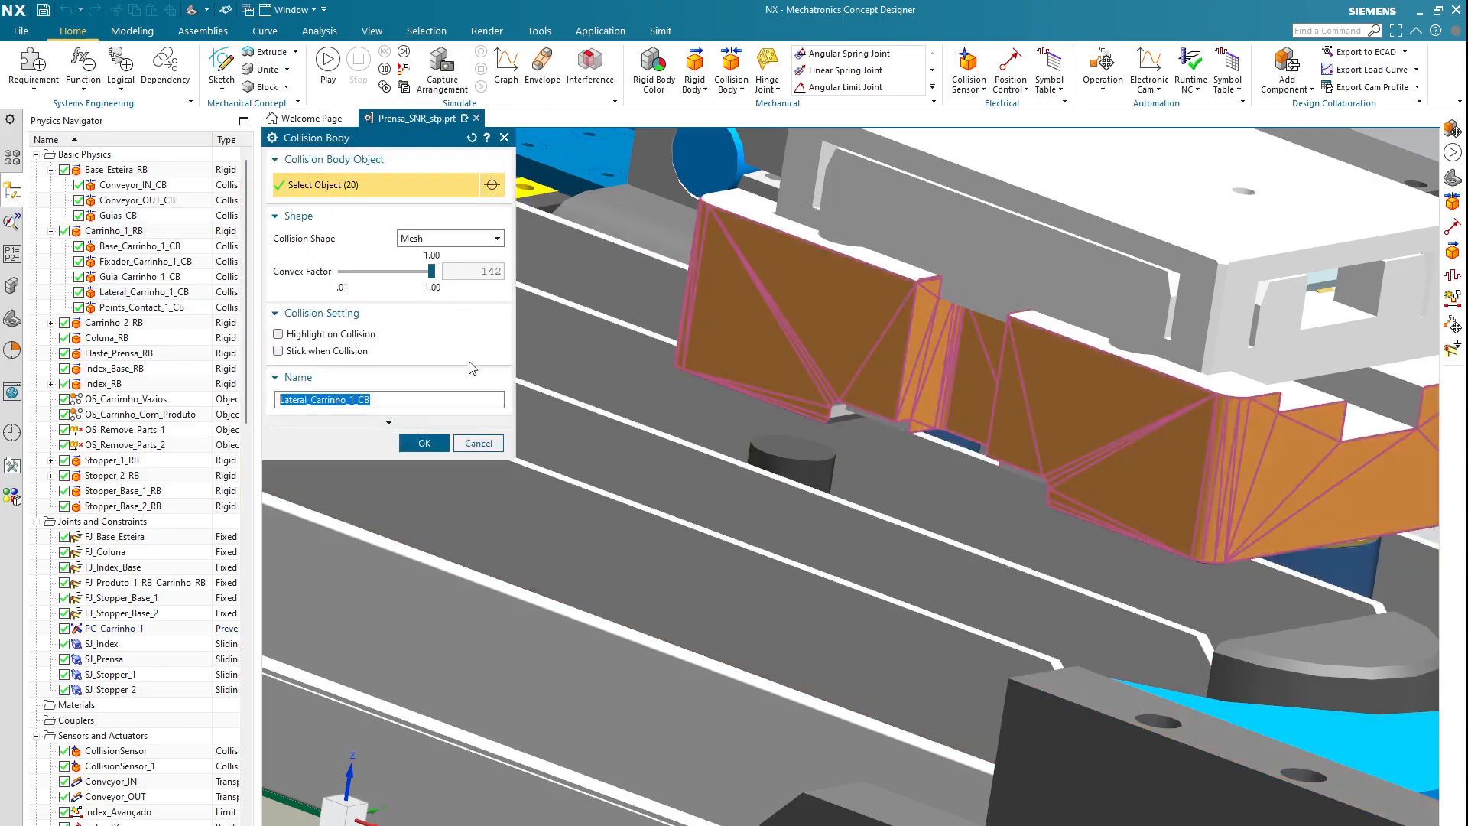
scroll(817, 443, "down", 4)
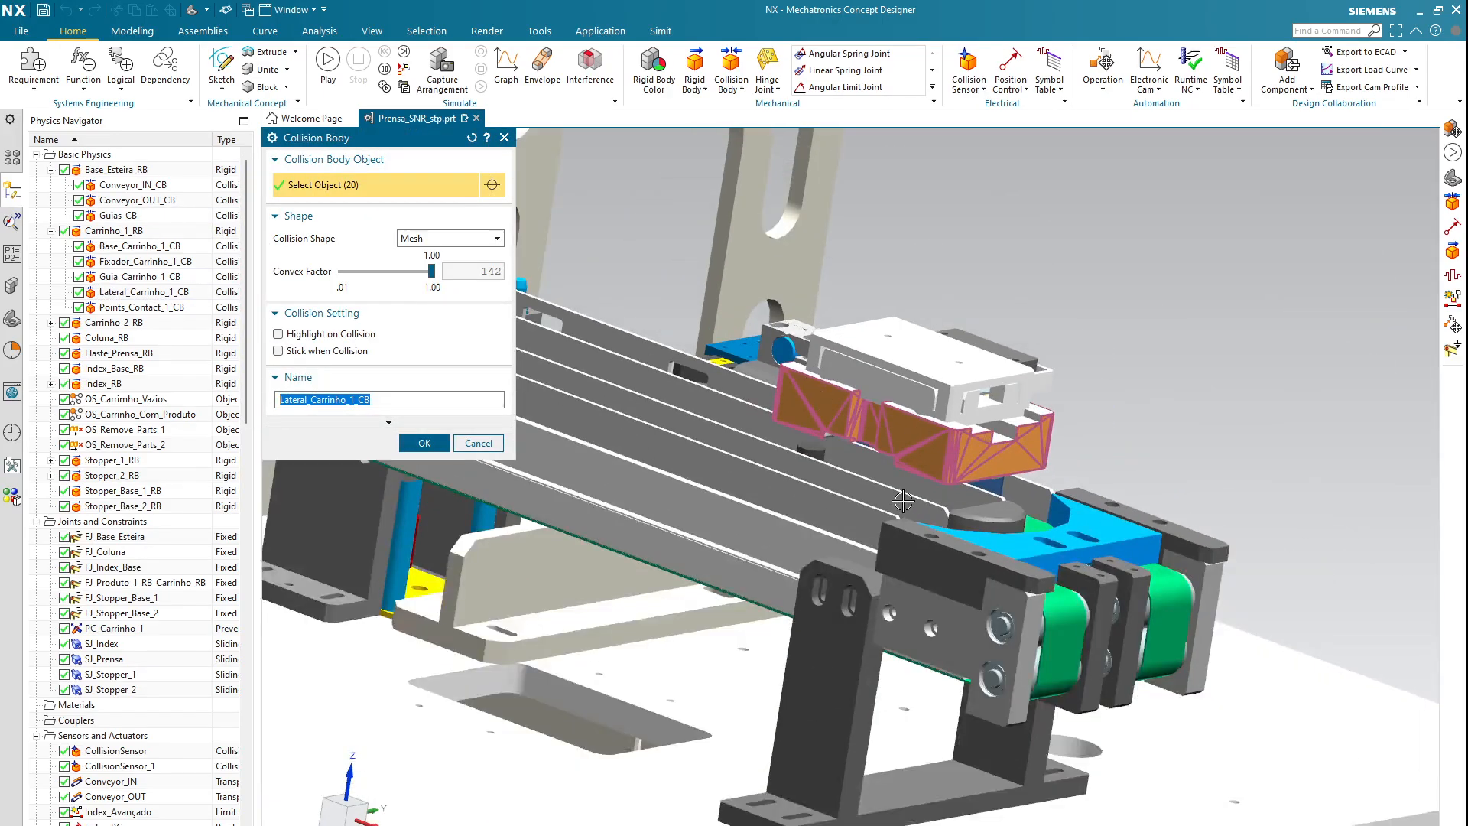
mouse_move(902, 500)
middle_mouse_down()
mouse_move(726, 470)
mouse_move(732, 503)
middle_mouse_up()
scroll(1025, 515, "up", 5)
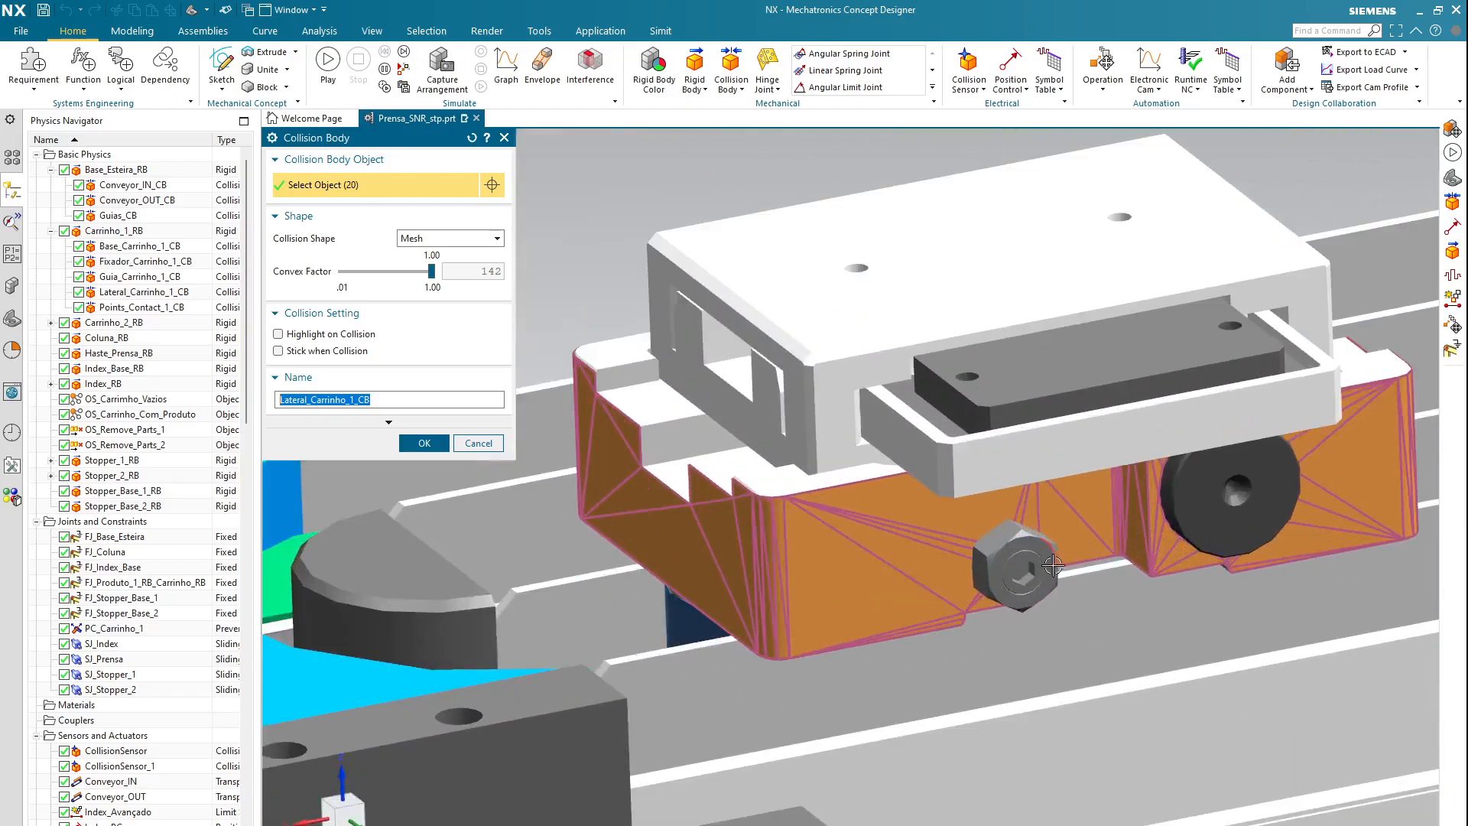
scroll(1053, 564, "up", 3)
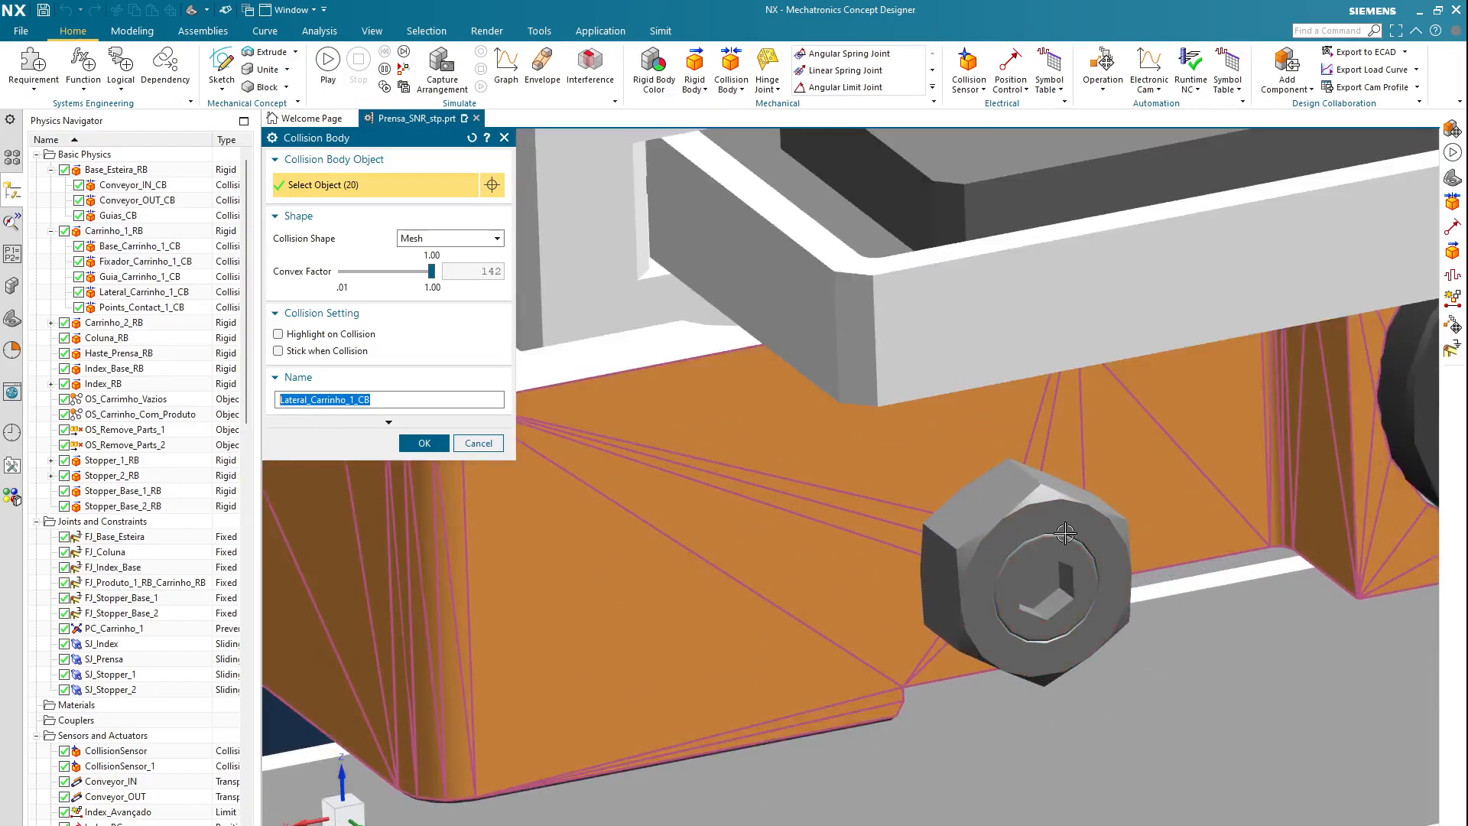
scroll(1022, 538, "down", 5)
scroll(1210, 521, "up", 4)
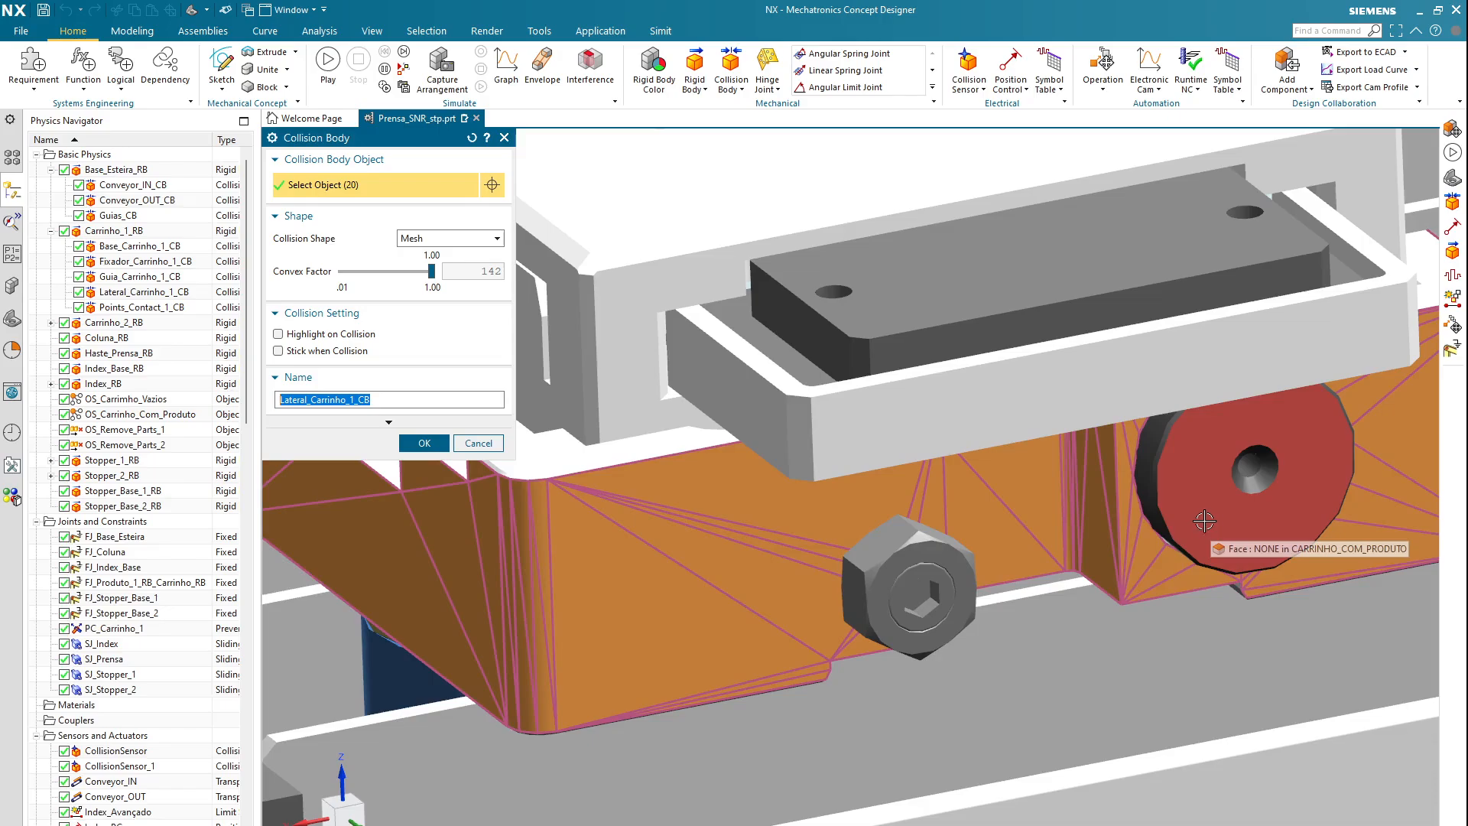
left_click(1204, 521)
scroll(1142, 474, "up", 3)
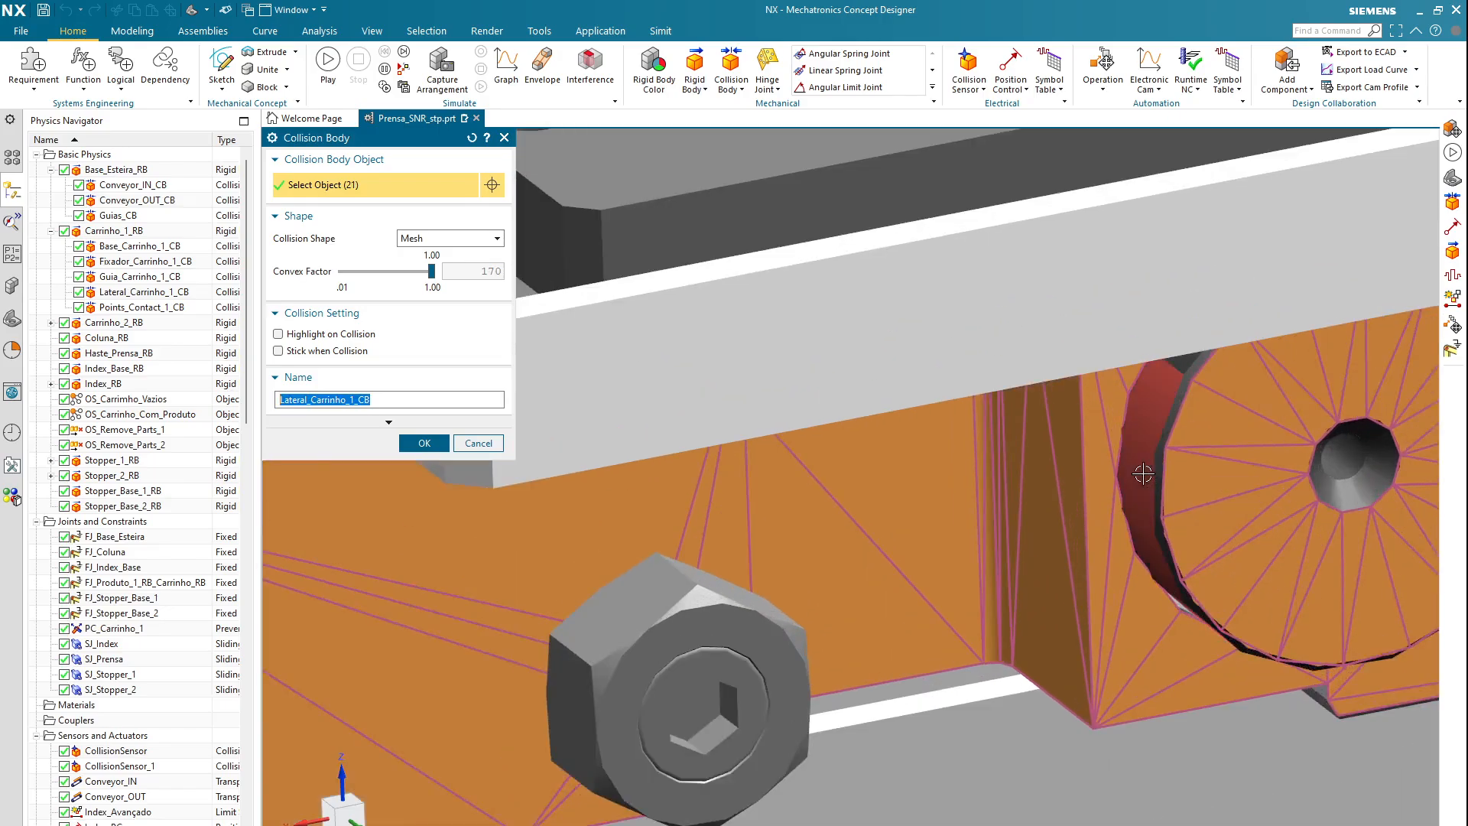
left_click(1142, 474)
- Include the round disc's remaining rim and edge faces in the Lateral_Carrinho_1_CB selection
scroll(1142, 474, "down", 5)
scroll(1291, 434, "up", 5)
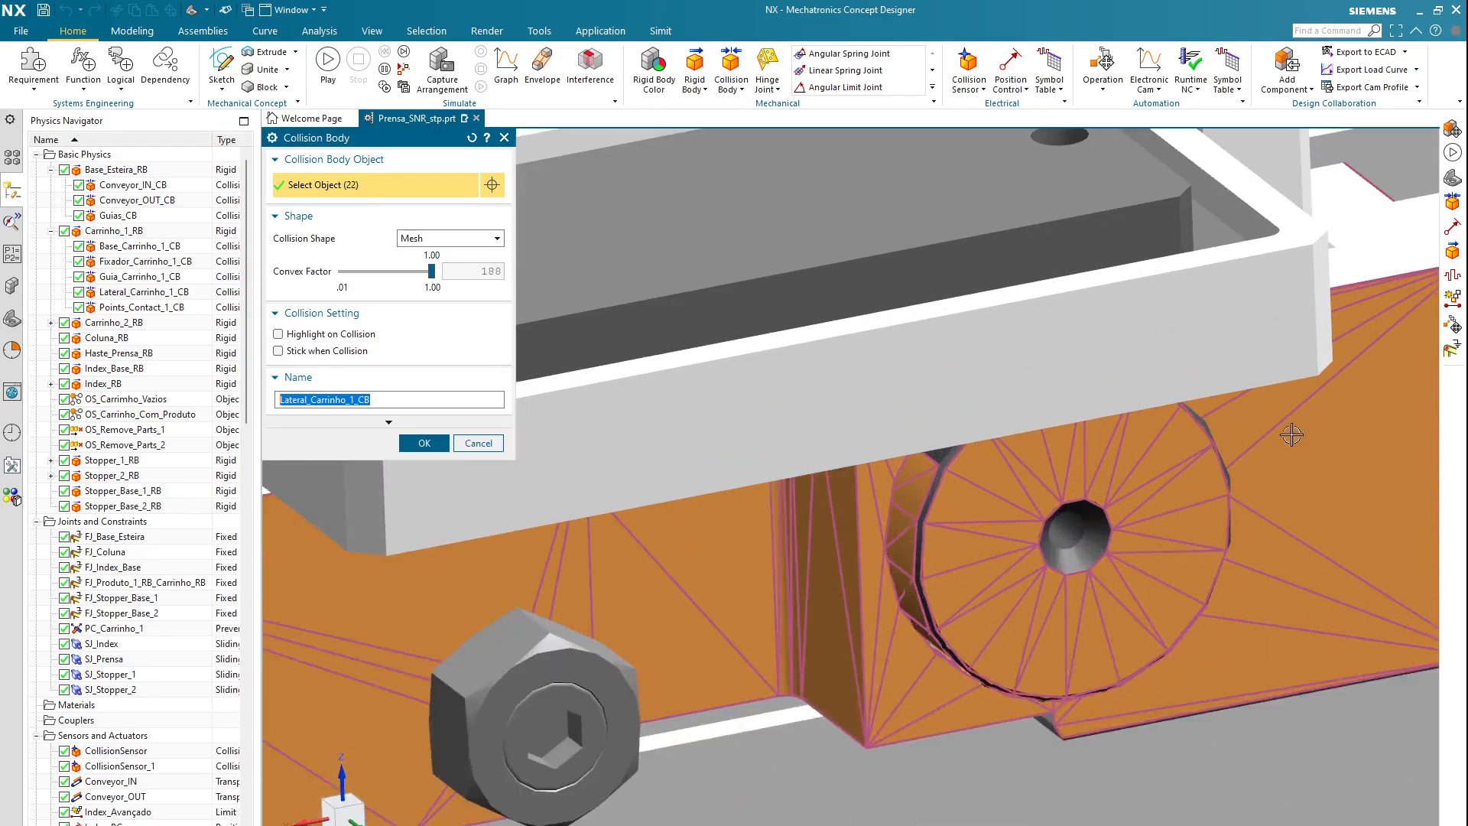
middle_click_drag(1210, 454, 941, 463)
left_click(1181, 377)
scroll(941, 463, "down", 2)
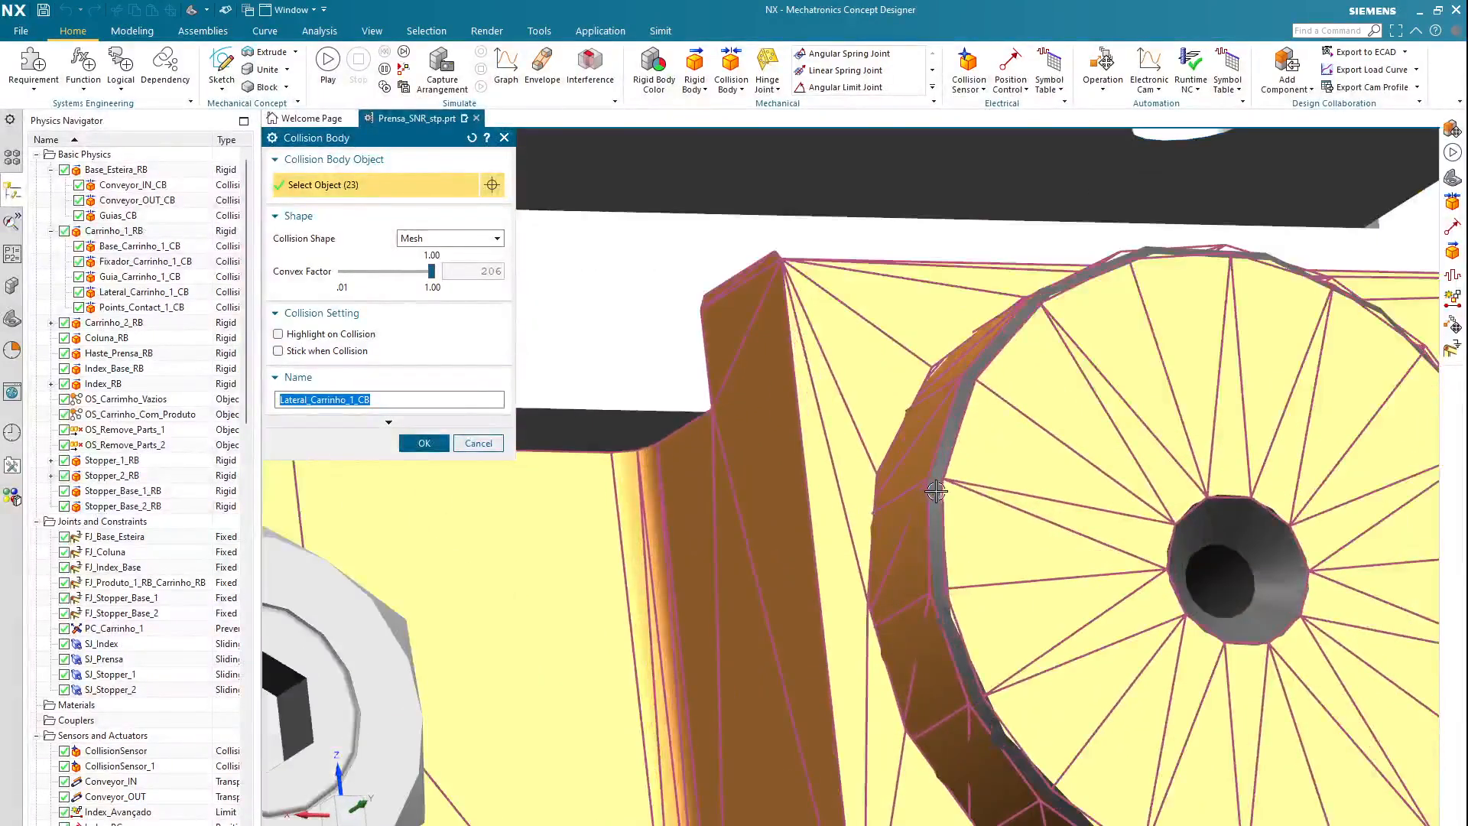
left_click(990, 357)
left_click(990, 357)
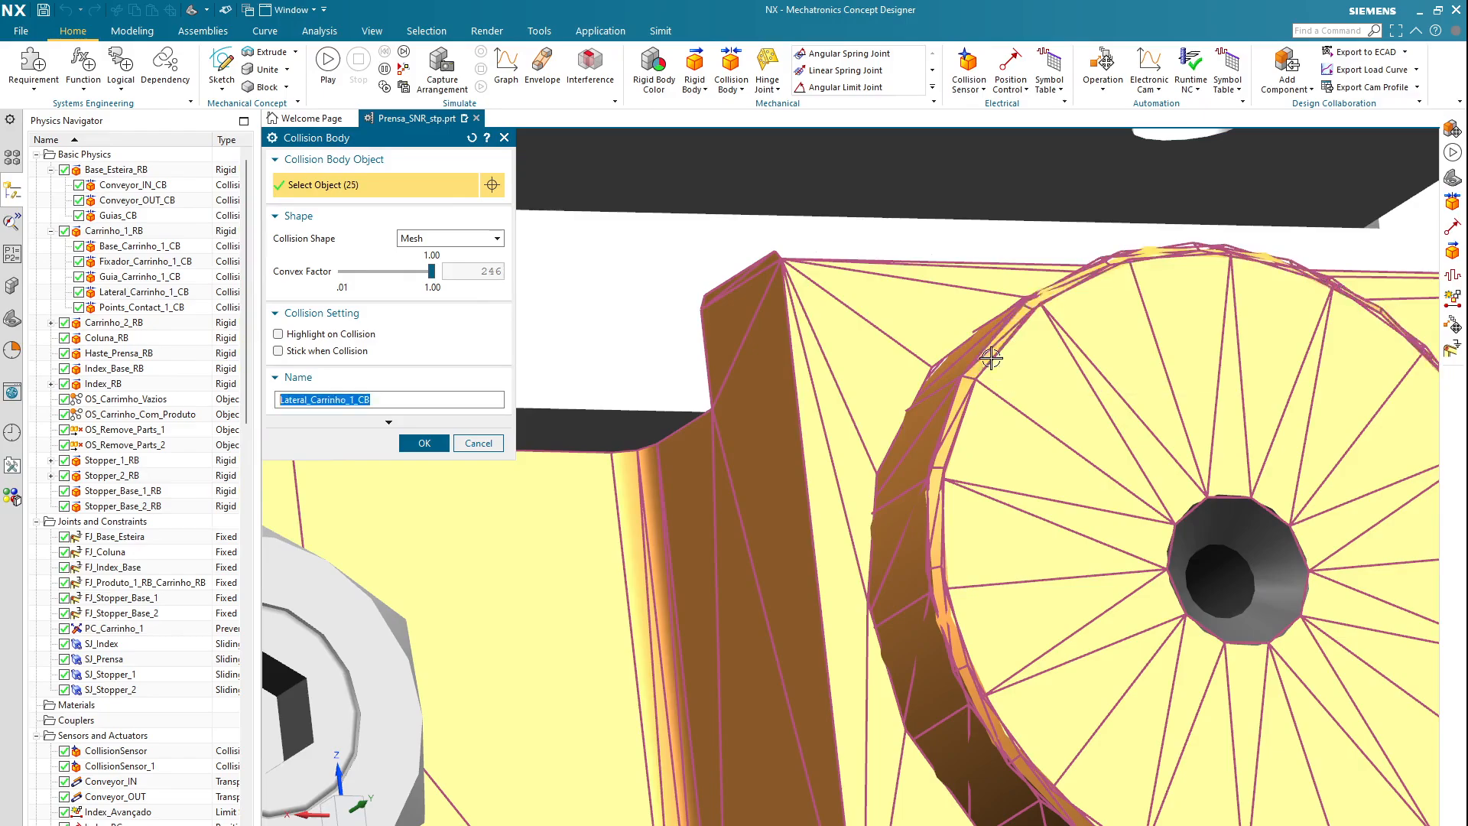
- Add the front ring face of the hexagonal bolt on the cart's side to Lateral_Carrinho_1_CB and view the whole cart
scroll(992, 370, "up", 6)
scroll(795, 457, "down", 3)
scroll(765, 434, "down", 1)
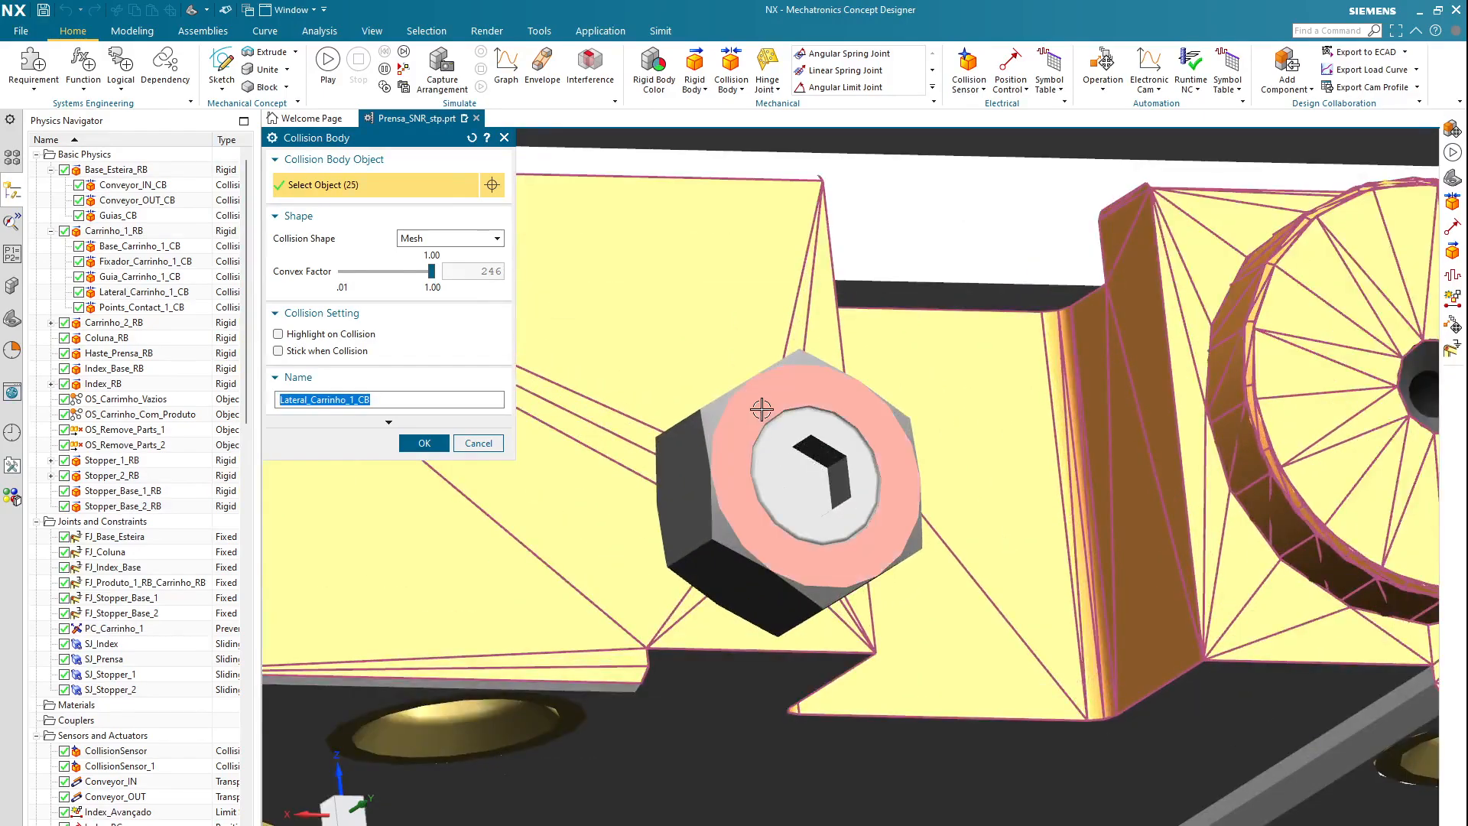
left_click(761, 411)
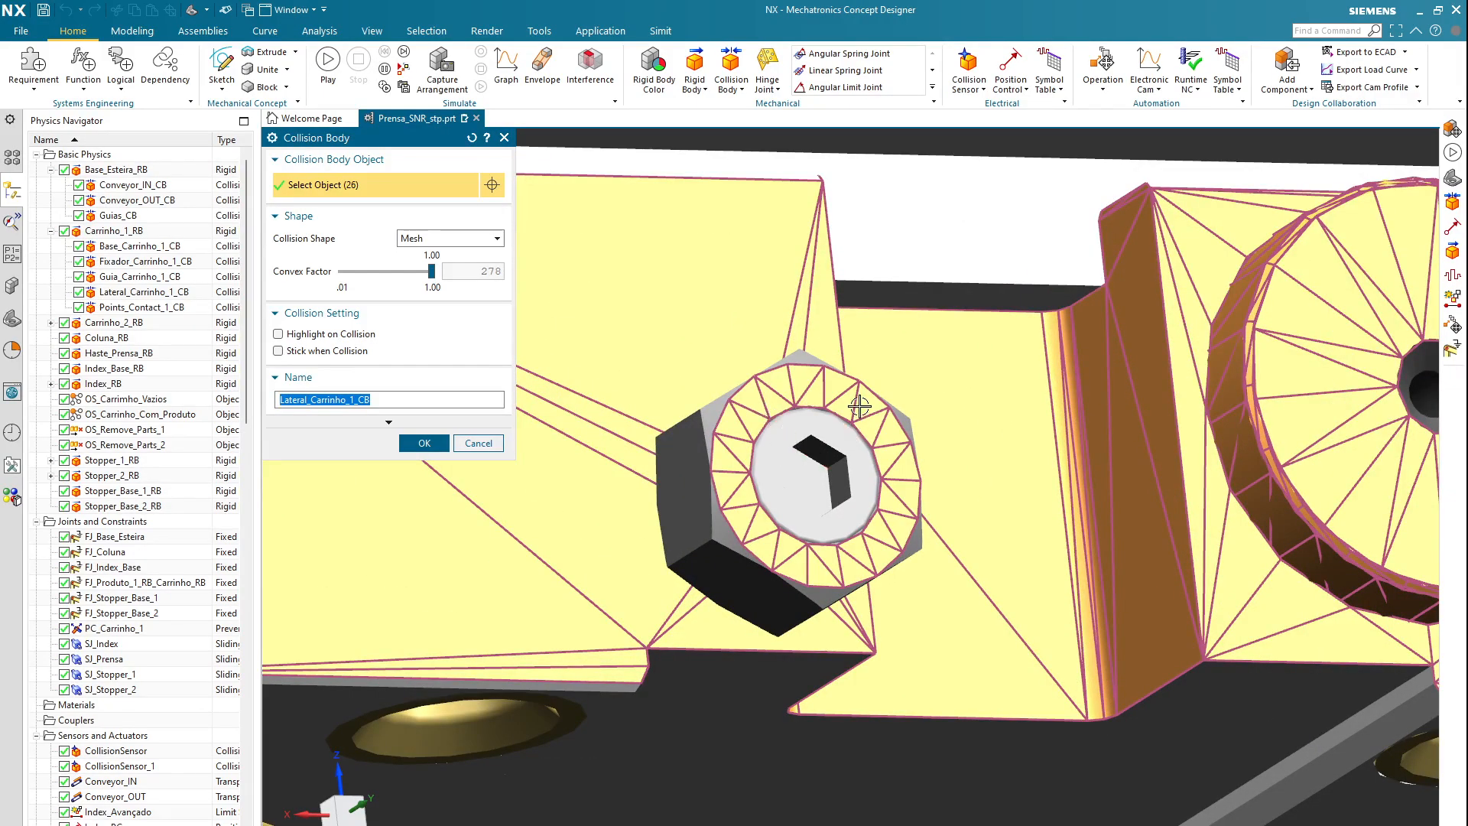
scroll(869, 460, "up", 4)
scroll(868, 460, "up", 5)
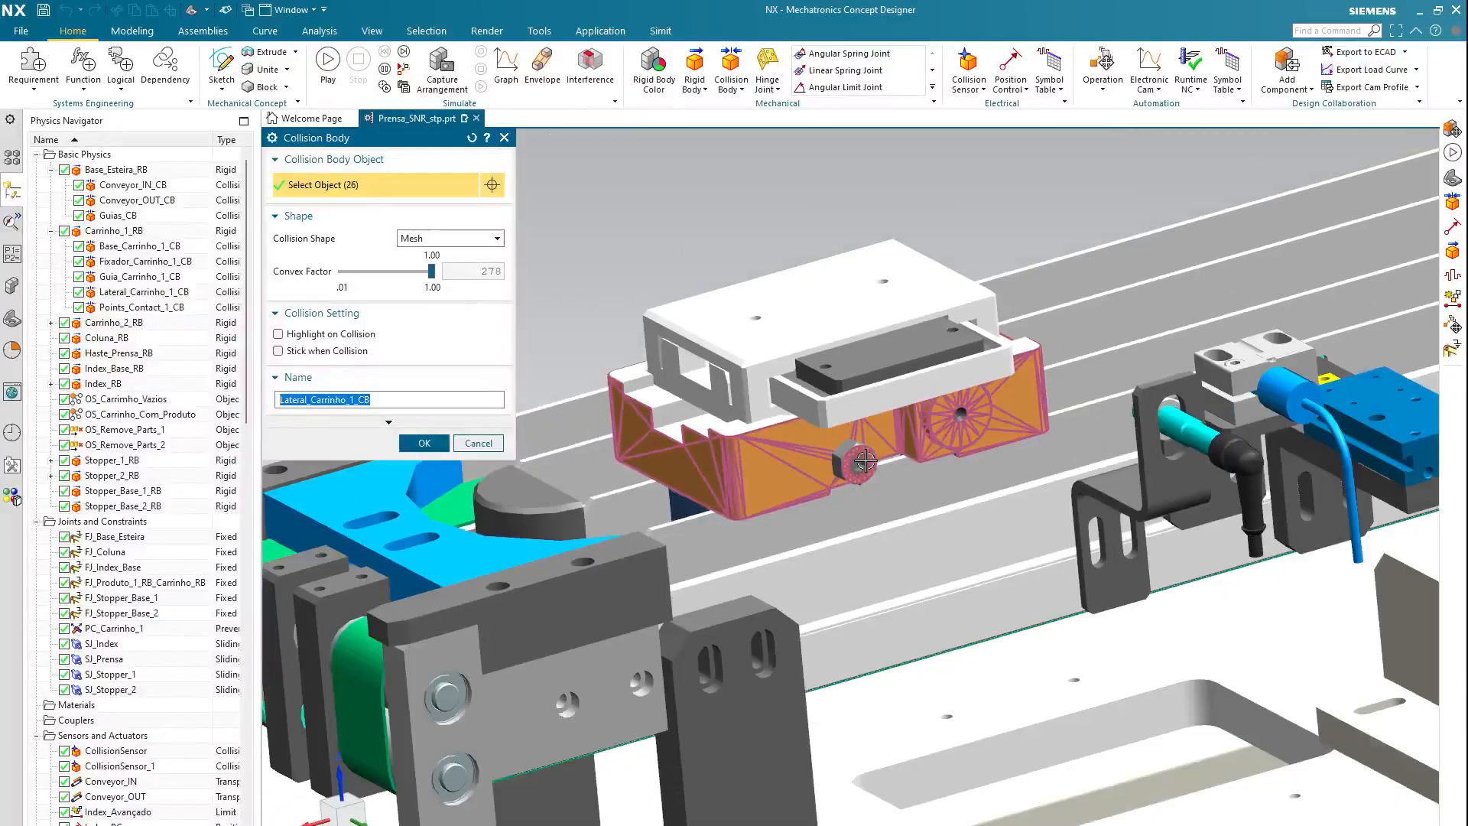
- Accept the Lateral_Carrinho_1_CB faces, then check the contact-hole faces of Points_Contact_1_CB under the cart and confirm its Mesh definition
left_click(423, 443)
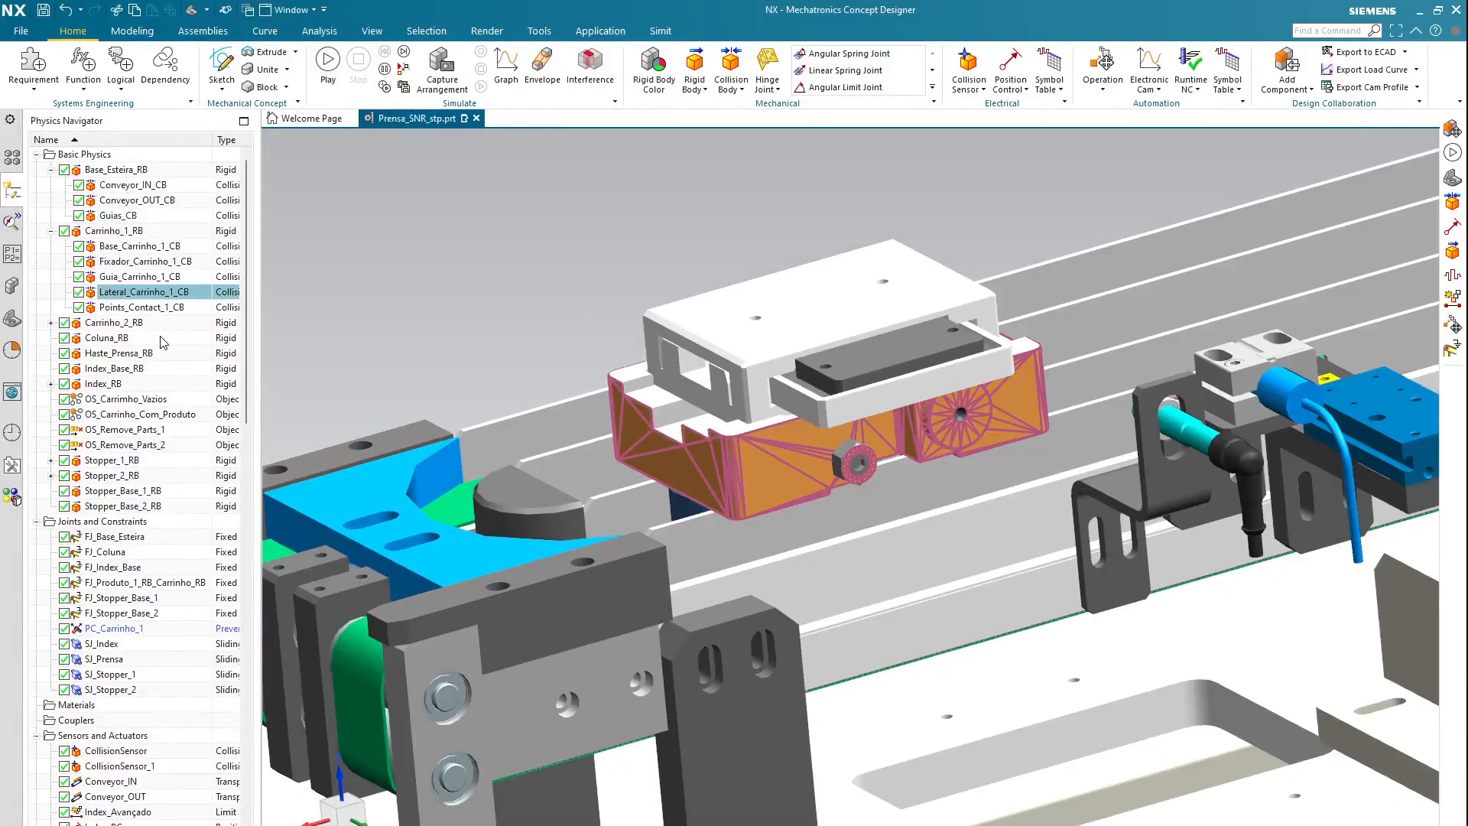
double_click(144, 307)
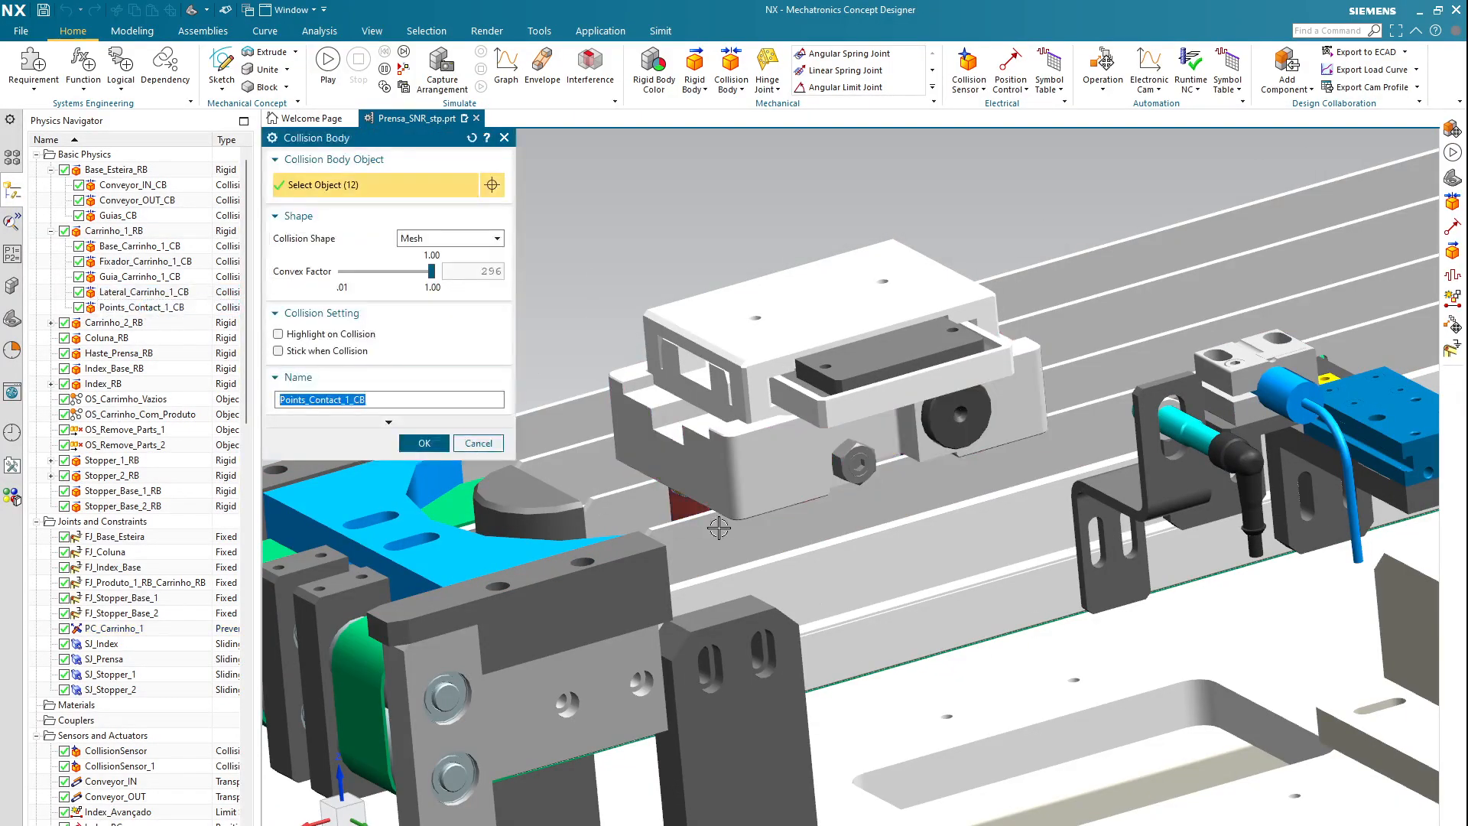
scroll(735, 498, "down", 10)
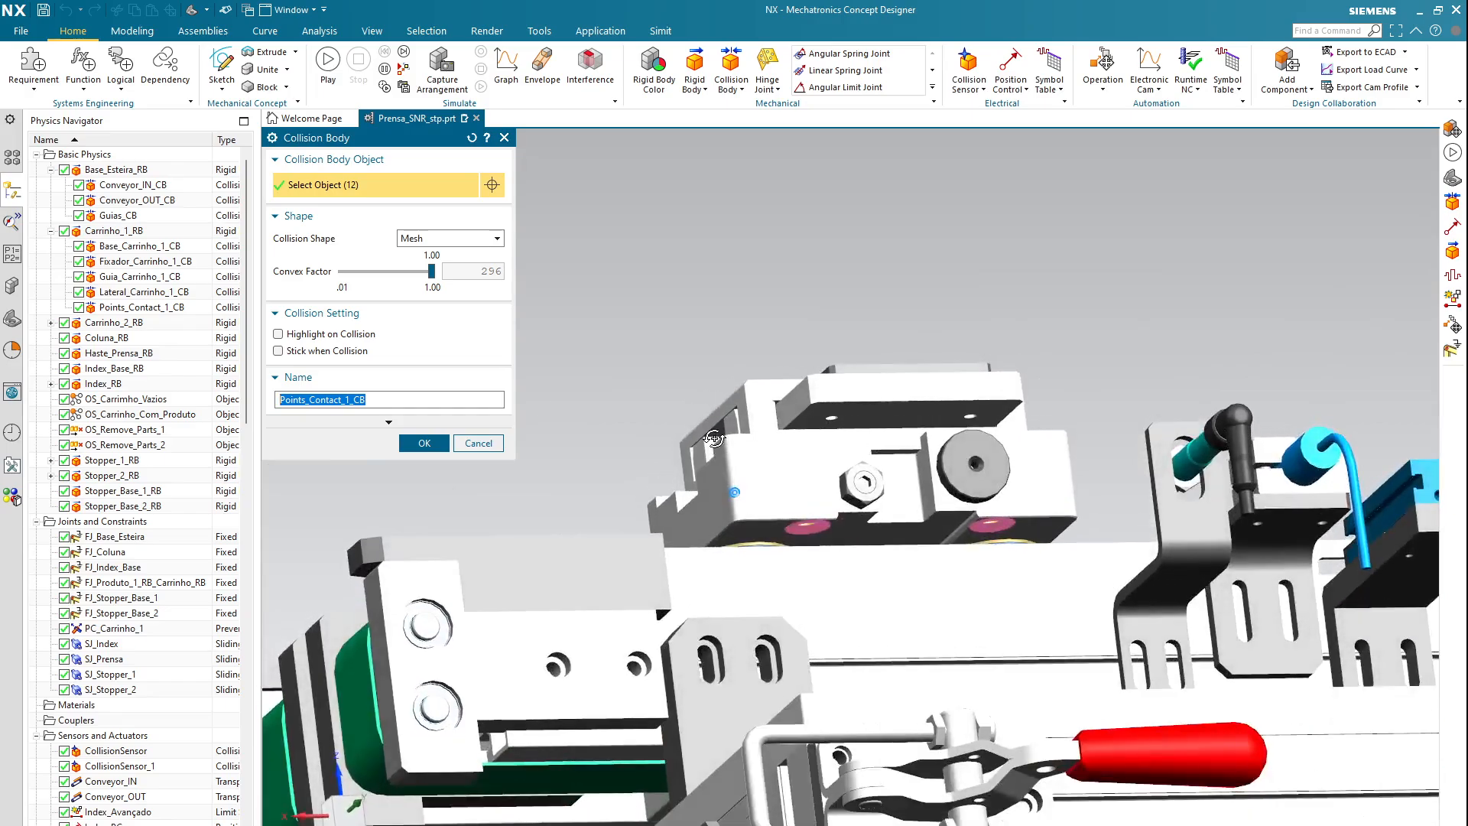
scroll(781, 511, "down", 3)
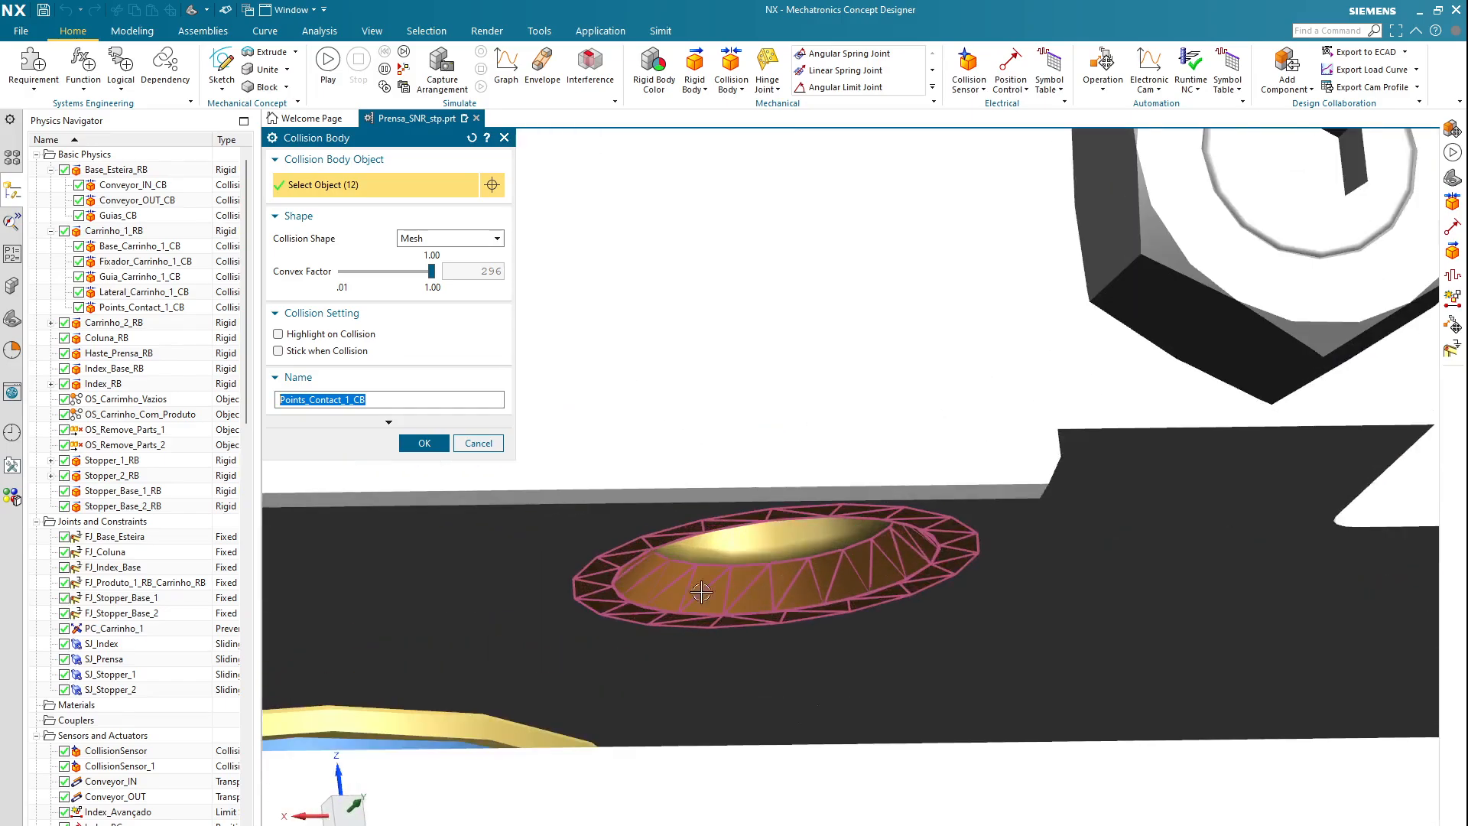
scroll(884, 572, "up", 5)
scroll(885, 572, "down", 4)
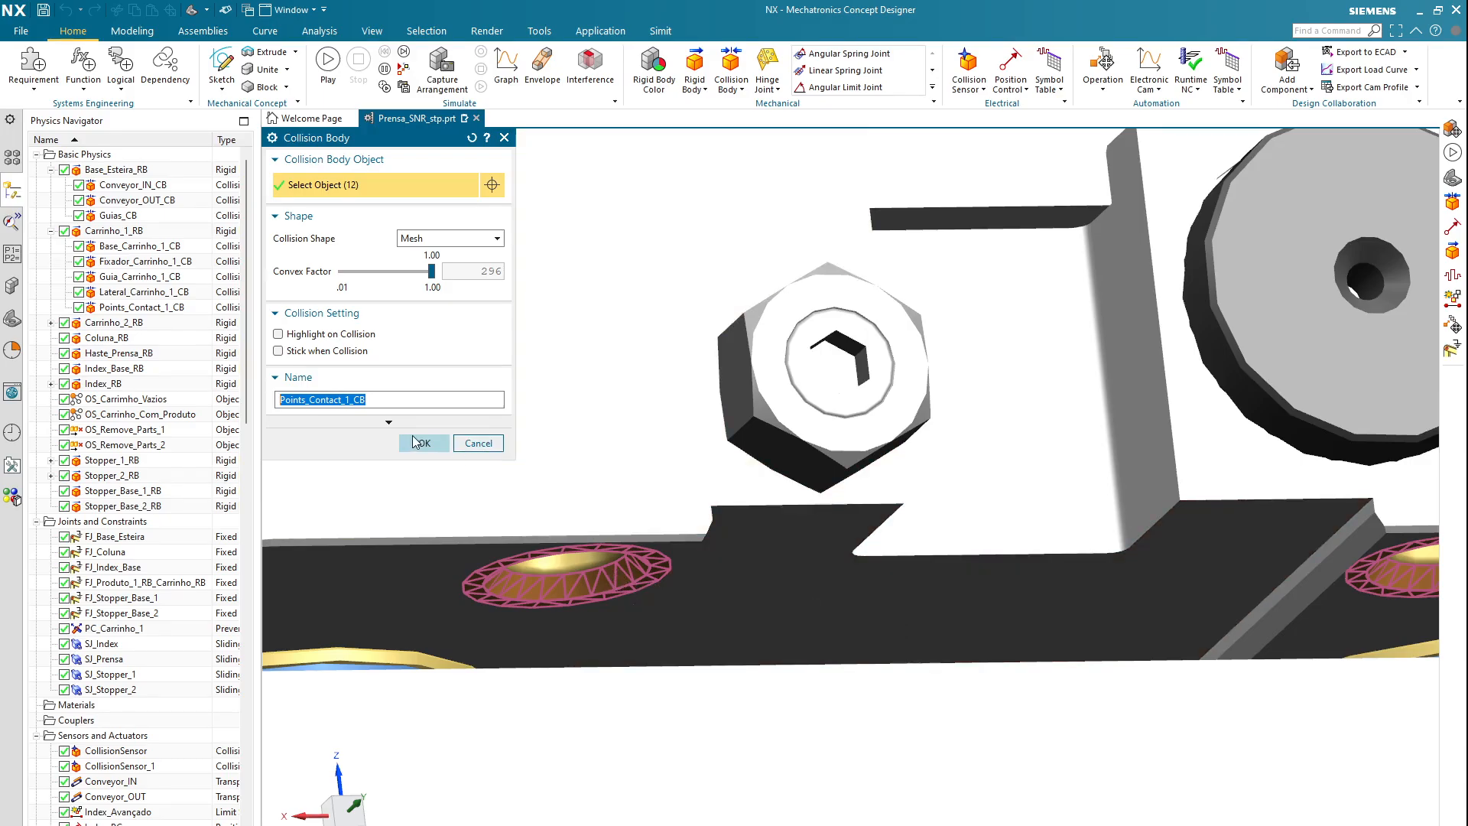
left_click(419, 442)
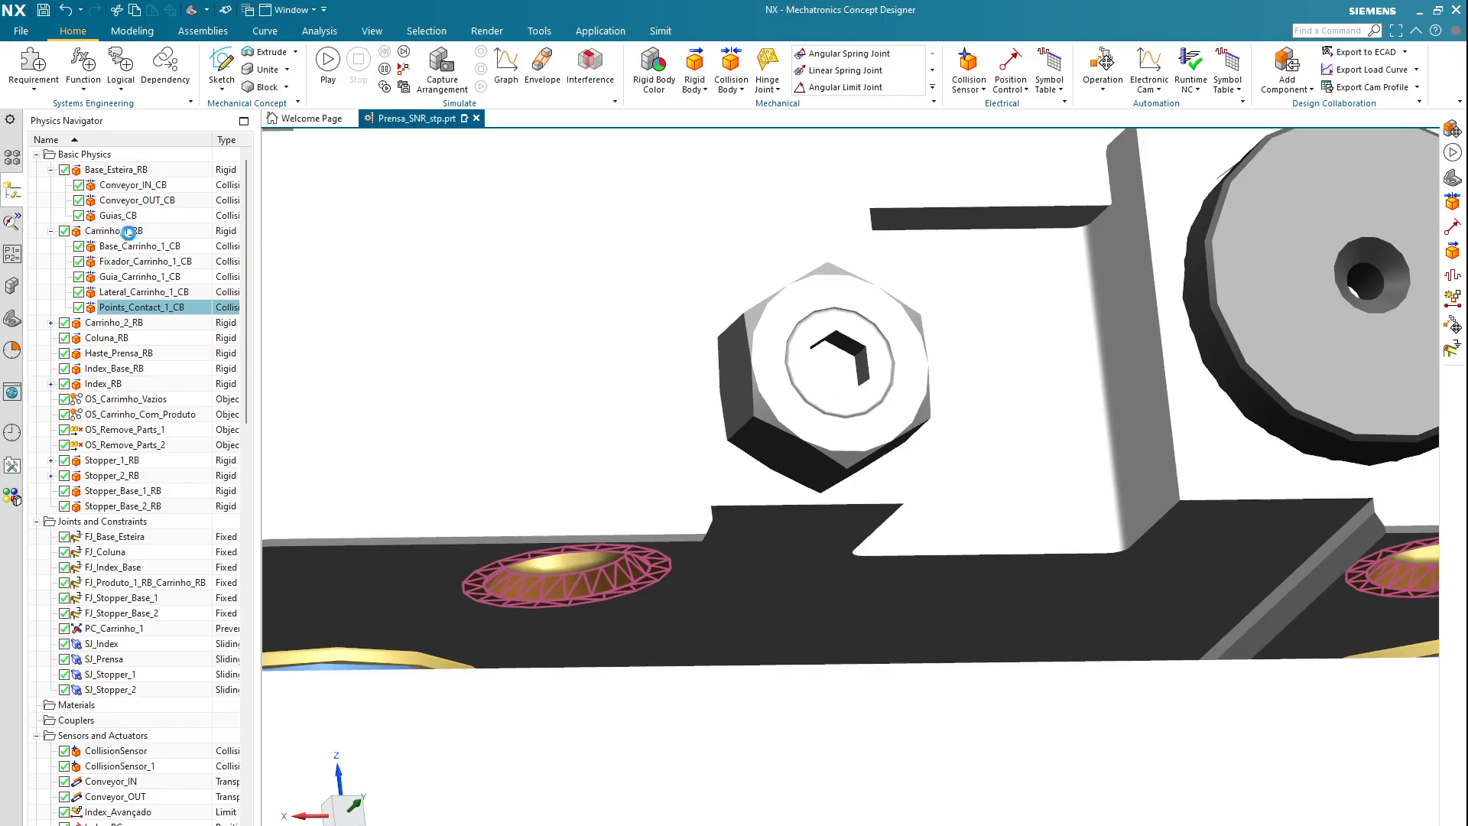
- Collapse the Base_Esteira_RB and Carrinho_1_RB groups and locate the Carrinho_2_RB rigid body on the conveyor
left_click(129, 231)
left_click(102, 171)
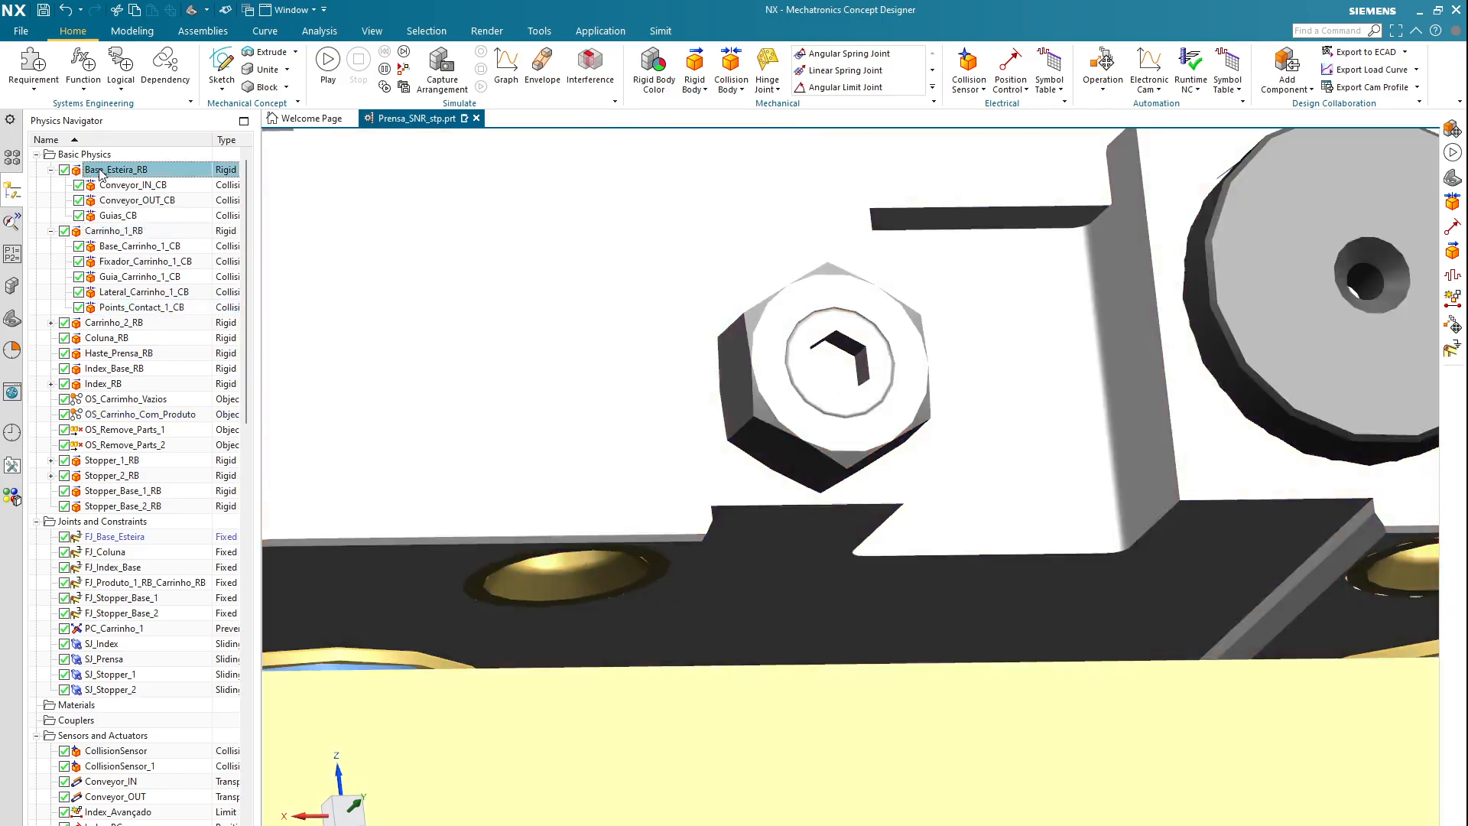
left_click(52, 170)
left_click(51, 184)
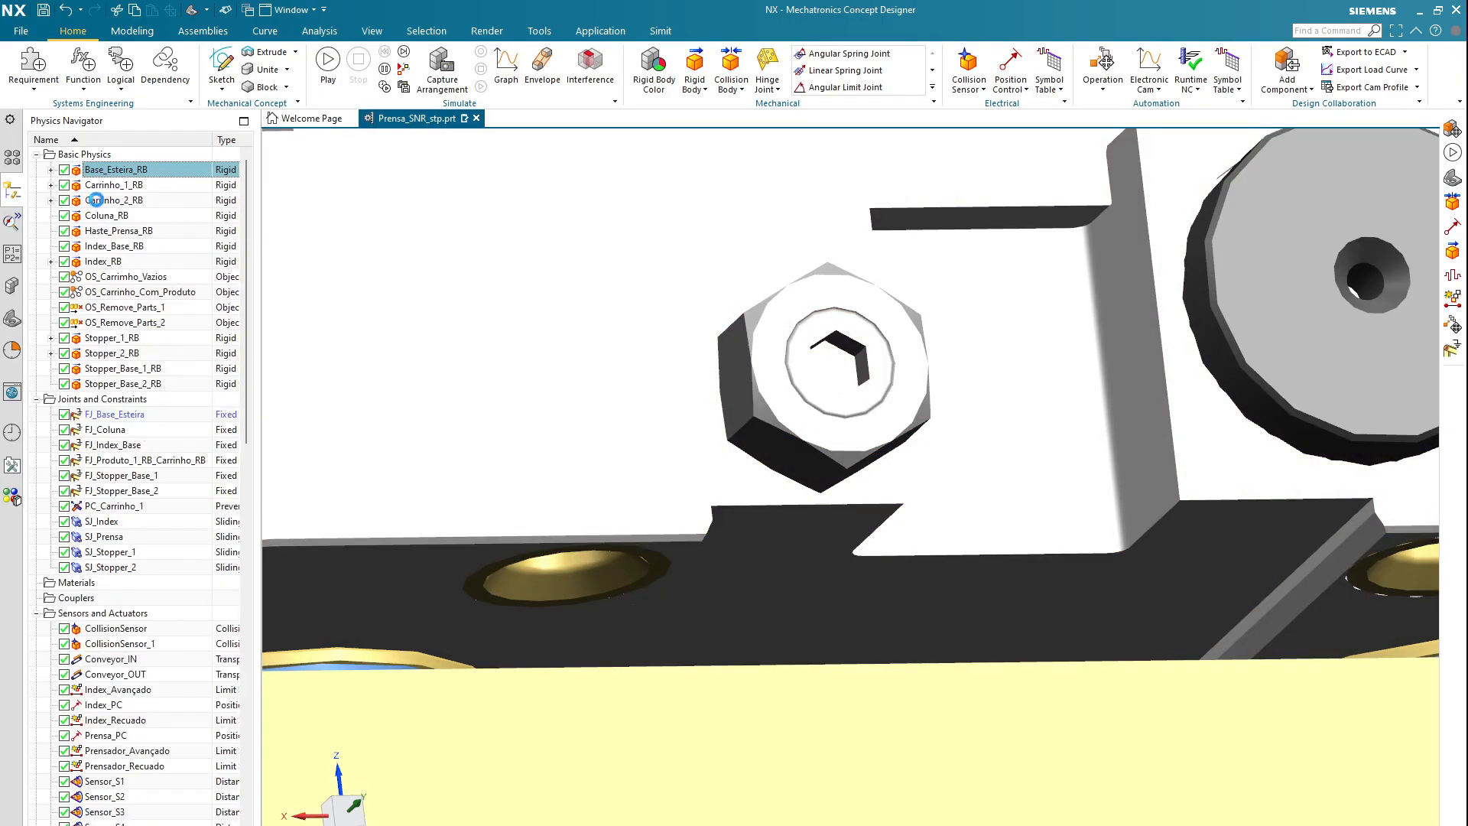
left_click(96, 200)
scroll(582, 390, "down", 8)
middle_click_drag(582, 390, 744, 454)
scroll(742, 455, "down", 7)
scroll(623, 372, "up", 2)
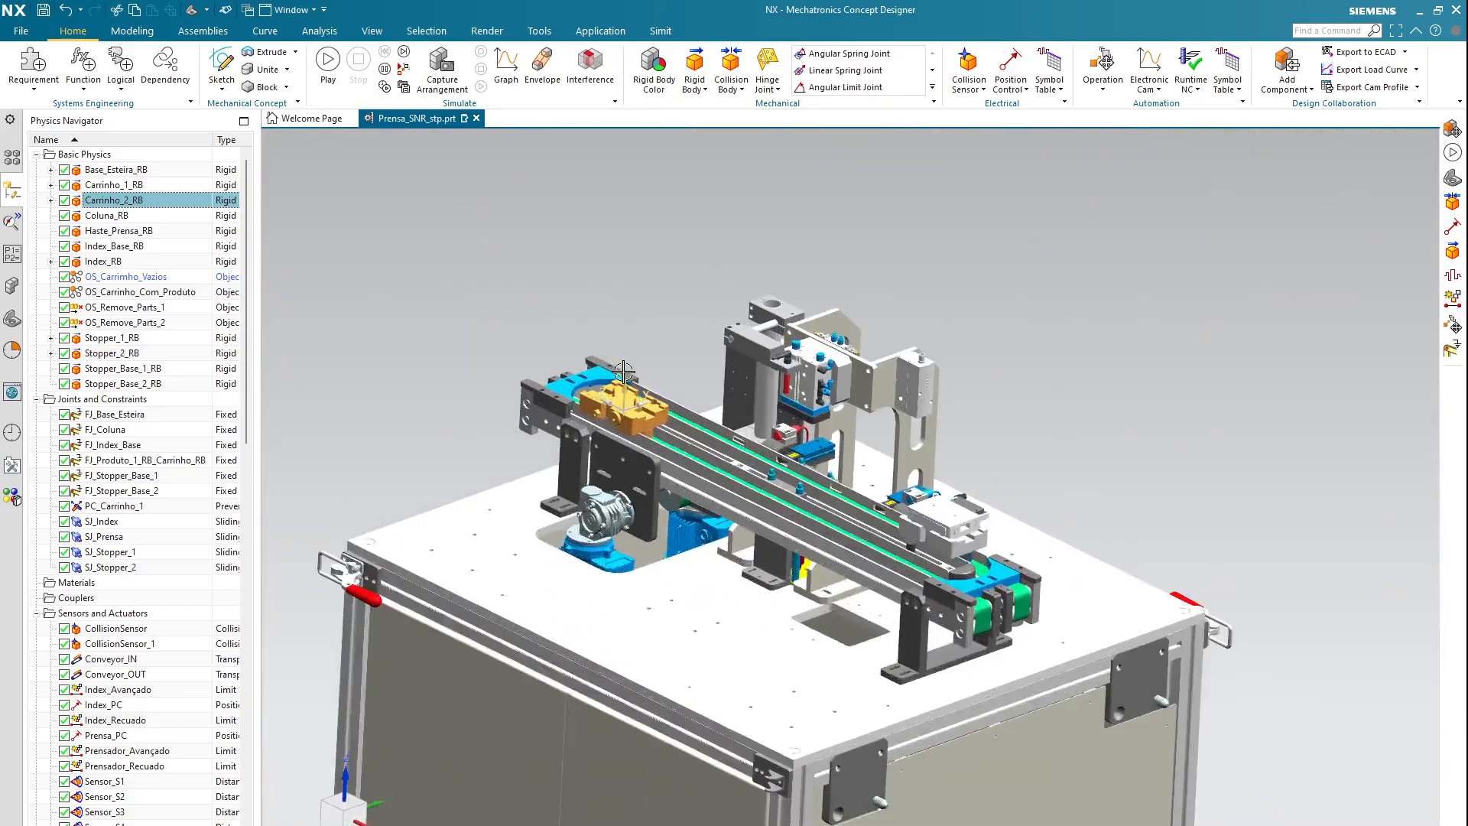
scroll(623, 372, "up", 4)
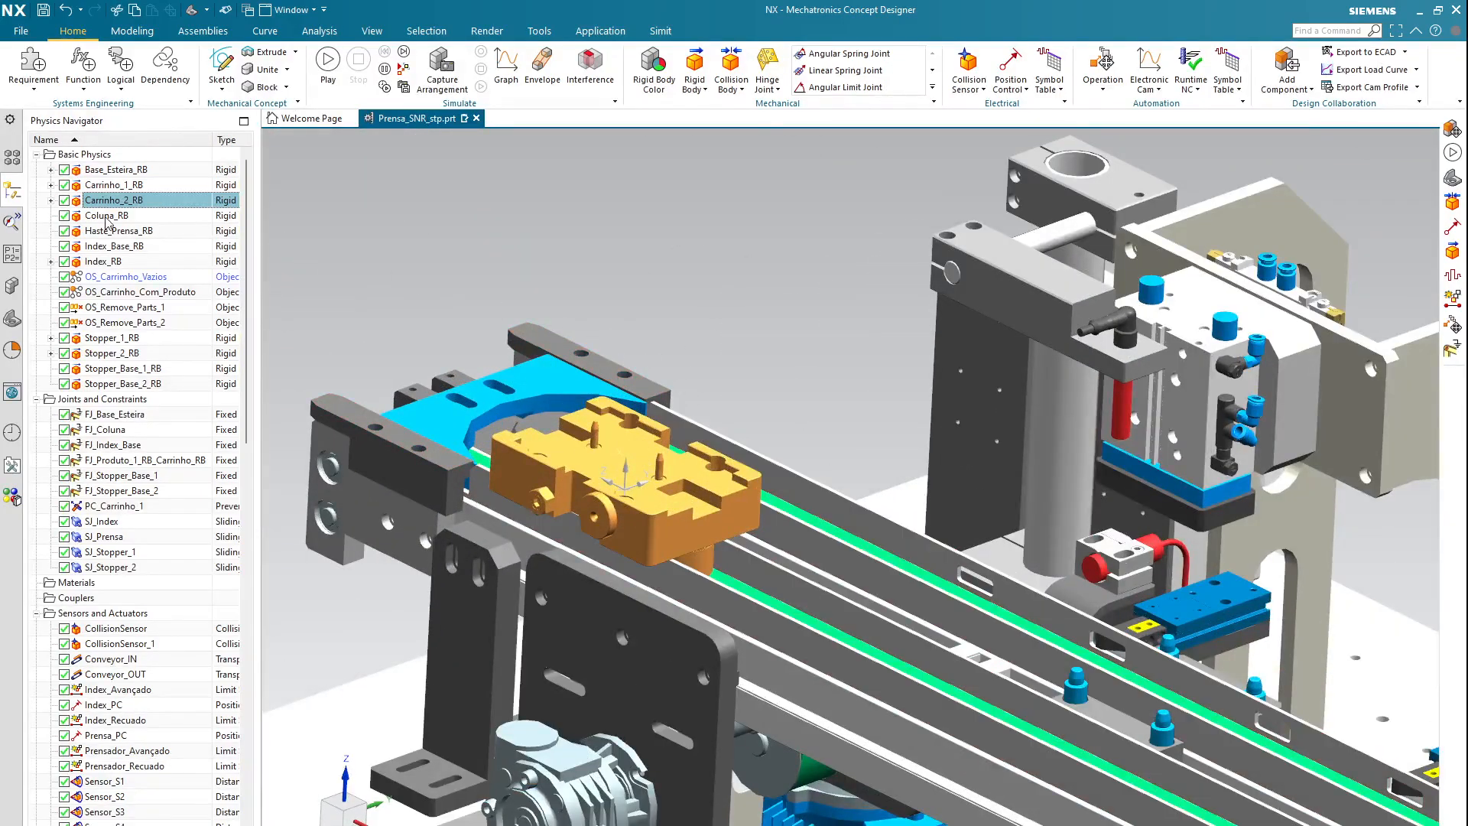
- Expand Carrinho_2_RB and examine the box around the guide beneath the cart in Guia_Carrinho_2_CB
left_click(51, 201)
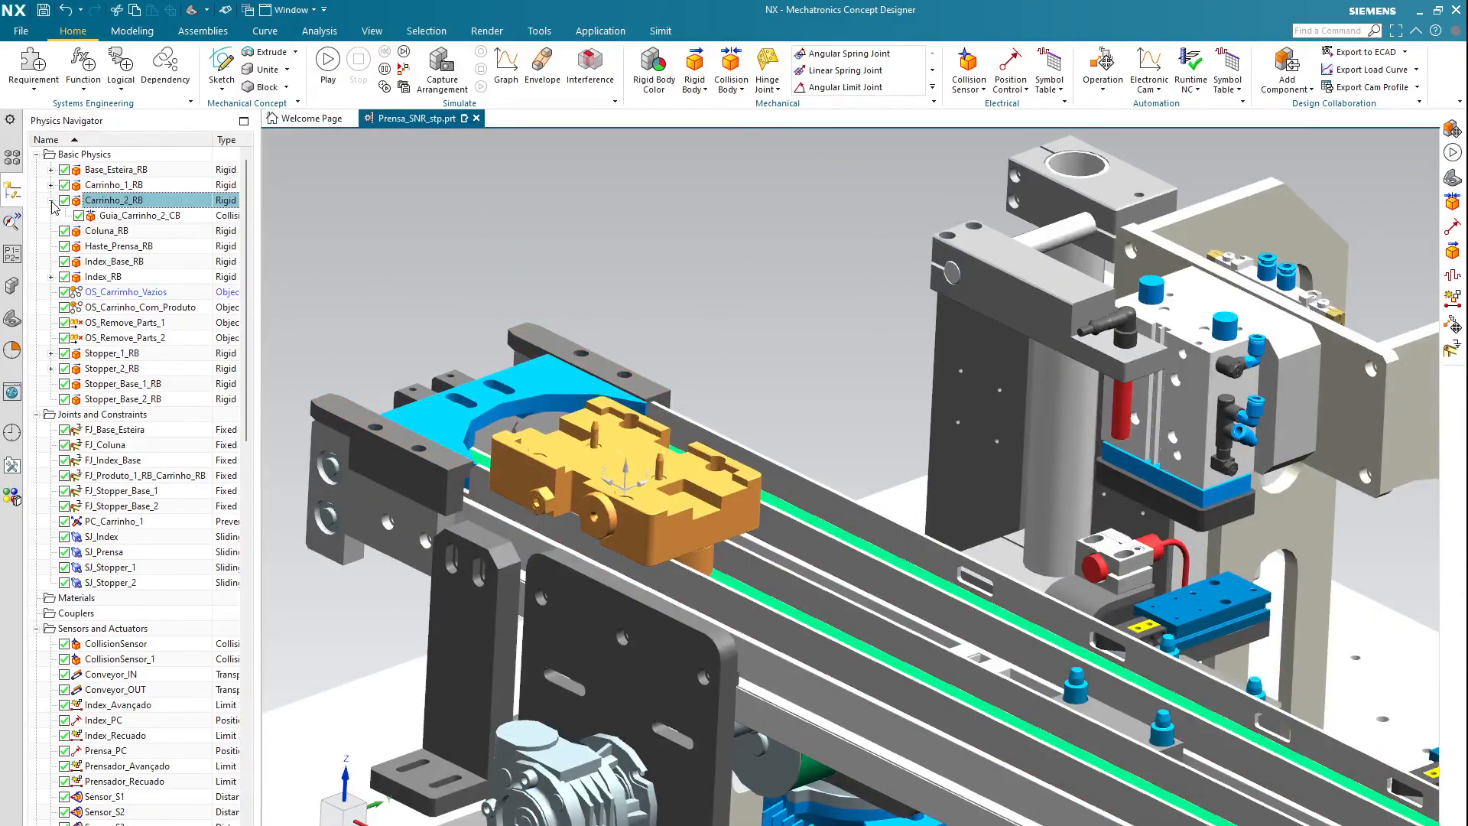
left_click(133, 216)
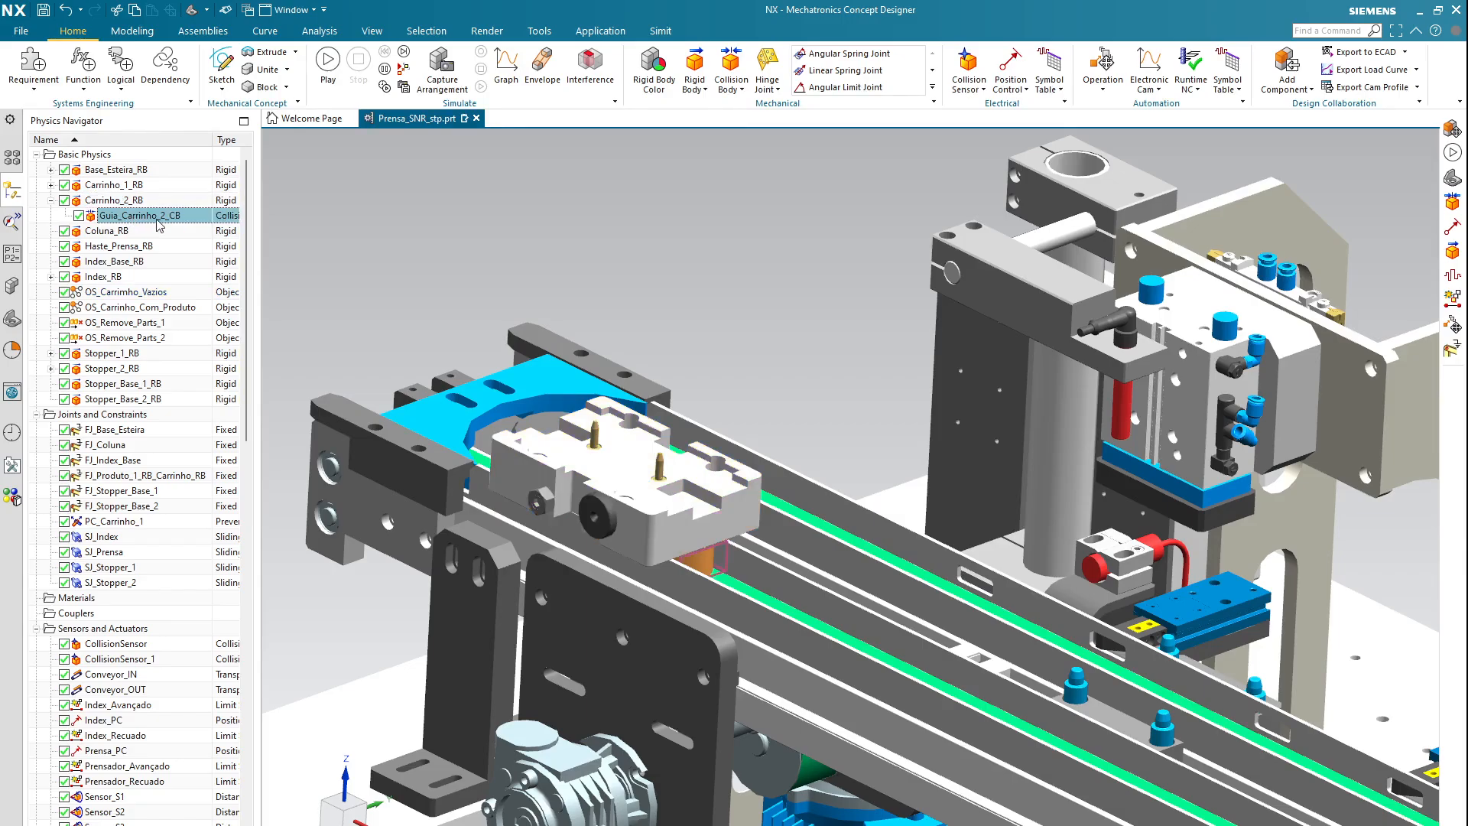
double_click(159, 218)
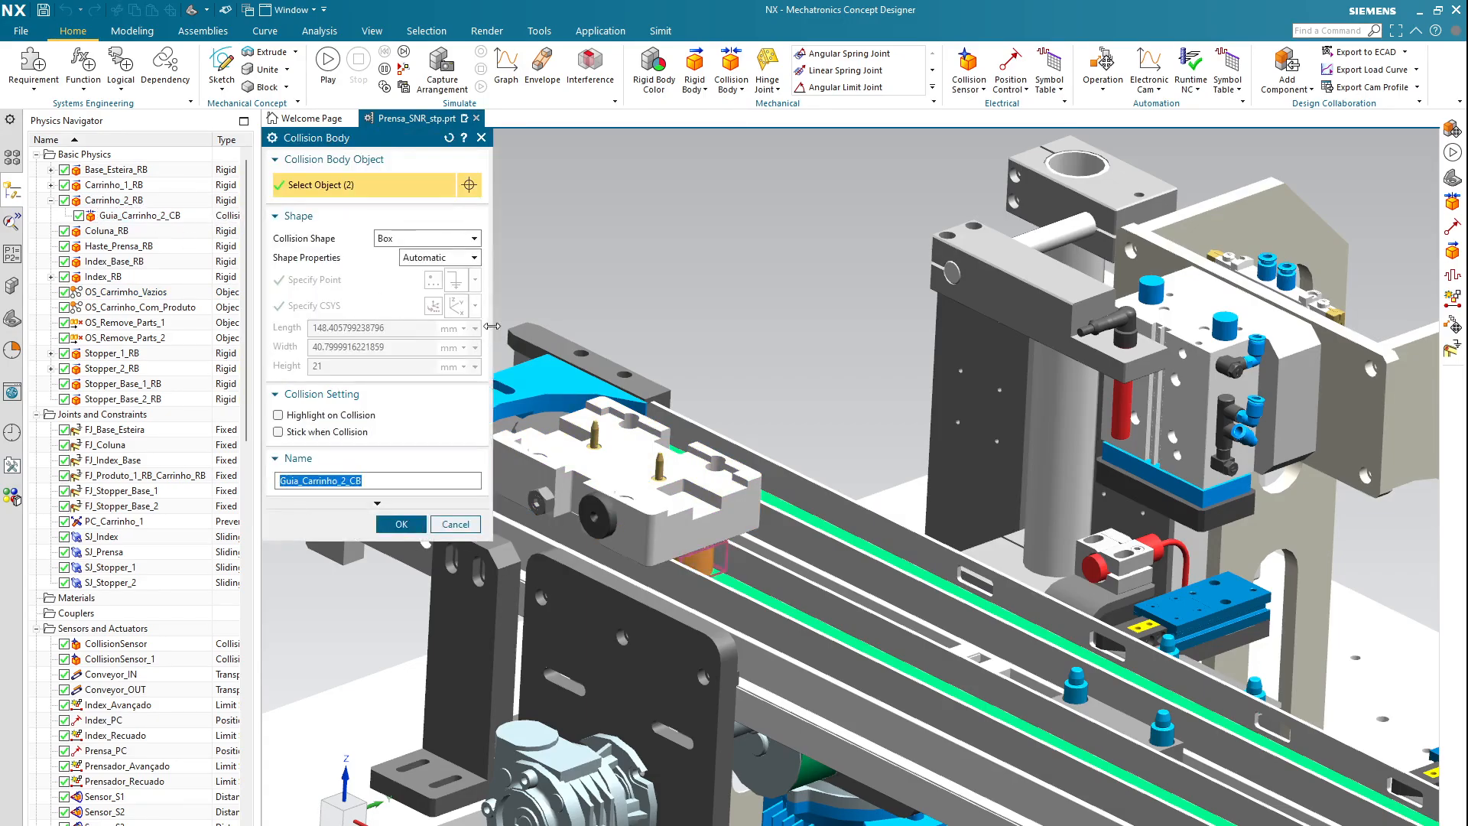
scroll(710, 563, "up", 5)
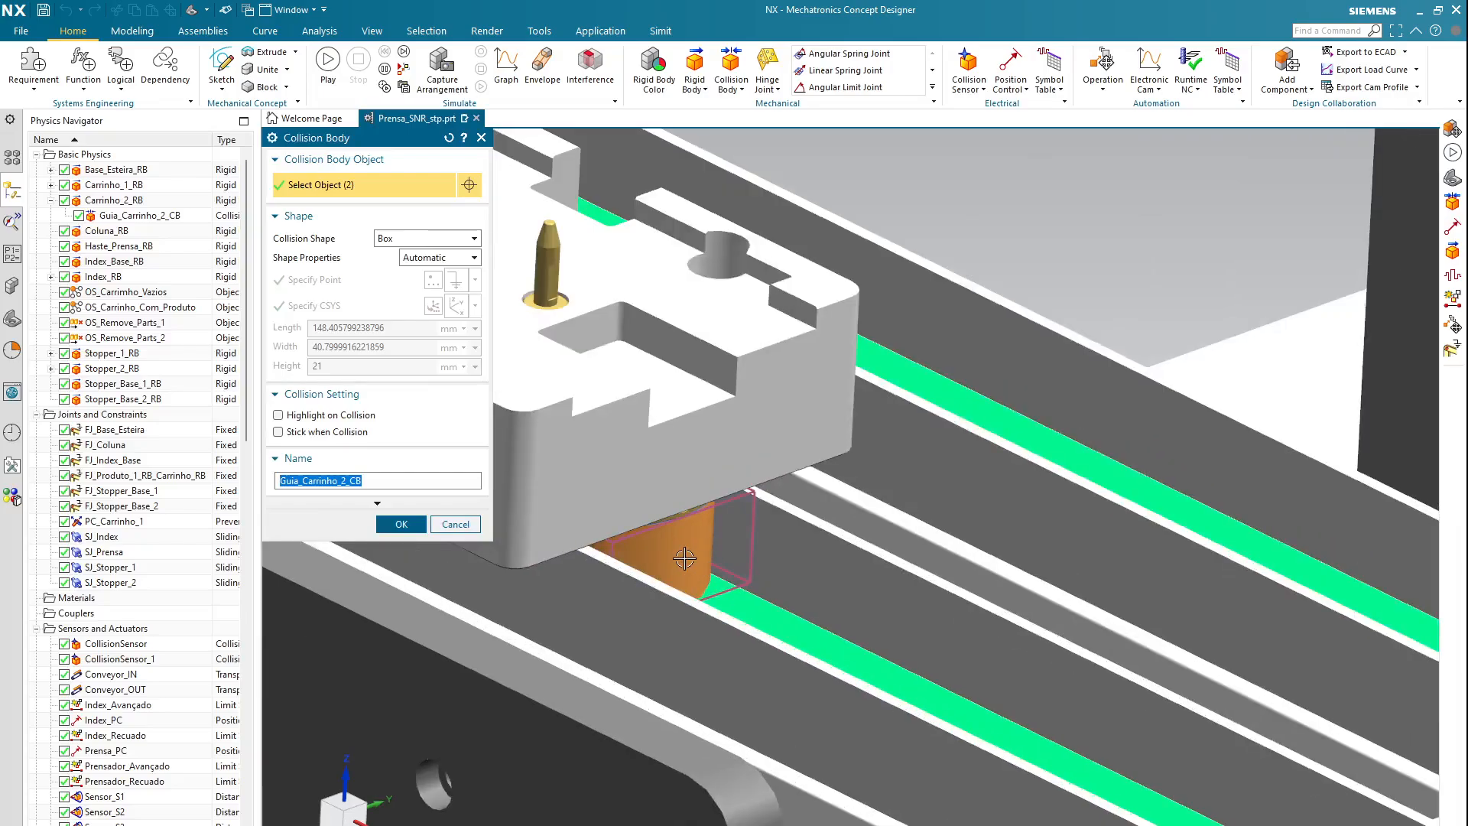
mouse_move(684, 558)
middle_mouse_down()
mouse_move(734, 497)
mouse_move(704, 519)
mouse_move(724, 524)
middle_mouse_up()
middle_click(724, 525)
middle_click_drag(851, 511, 658, 531)
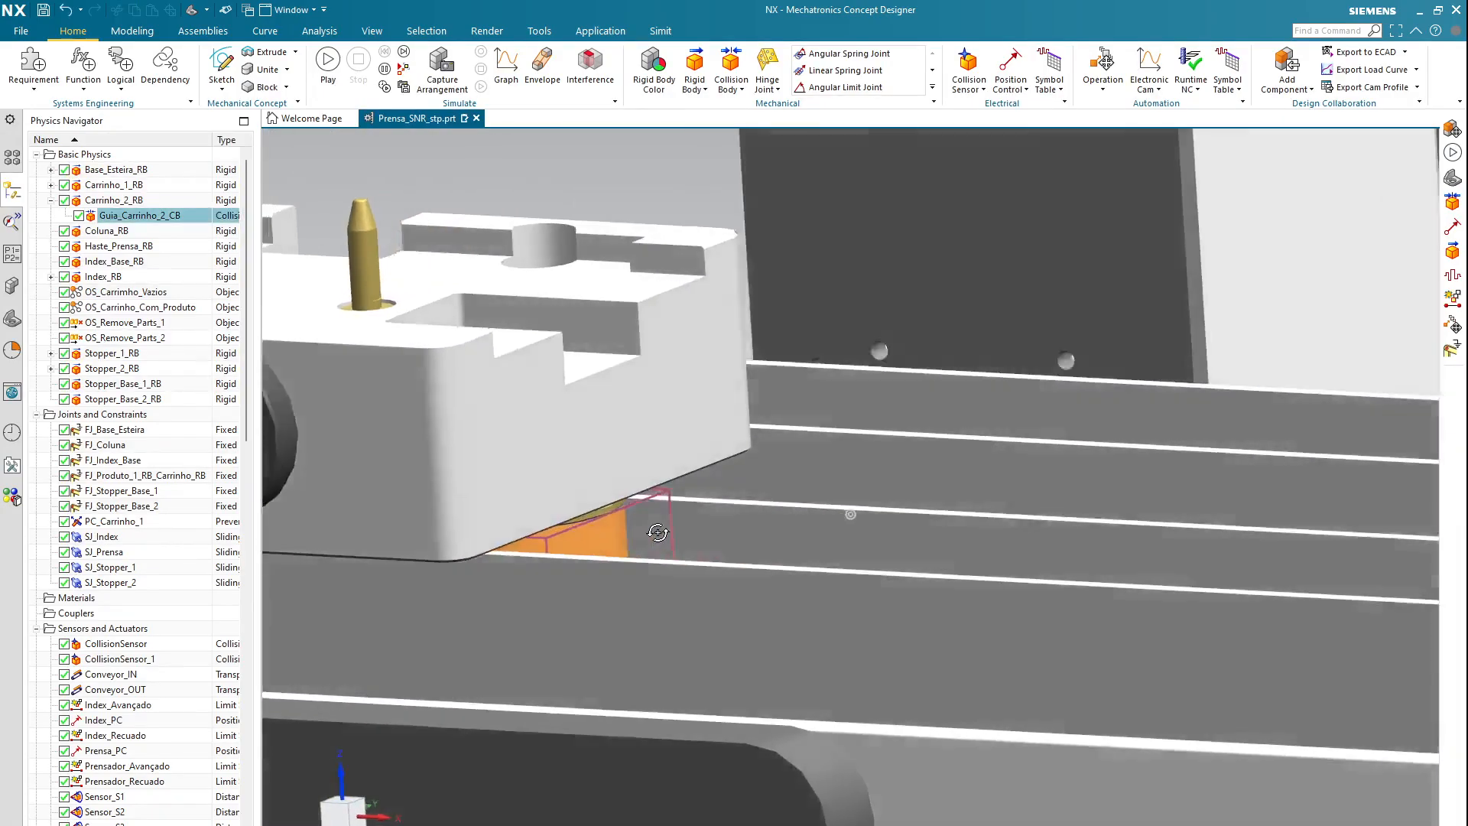
- Reopen Guia_Carrinho_2_CB, inspect its guide faces from both ends of the cart, and accept the Box shape
double_click(144, 216)
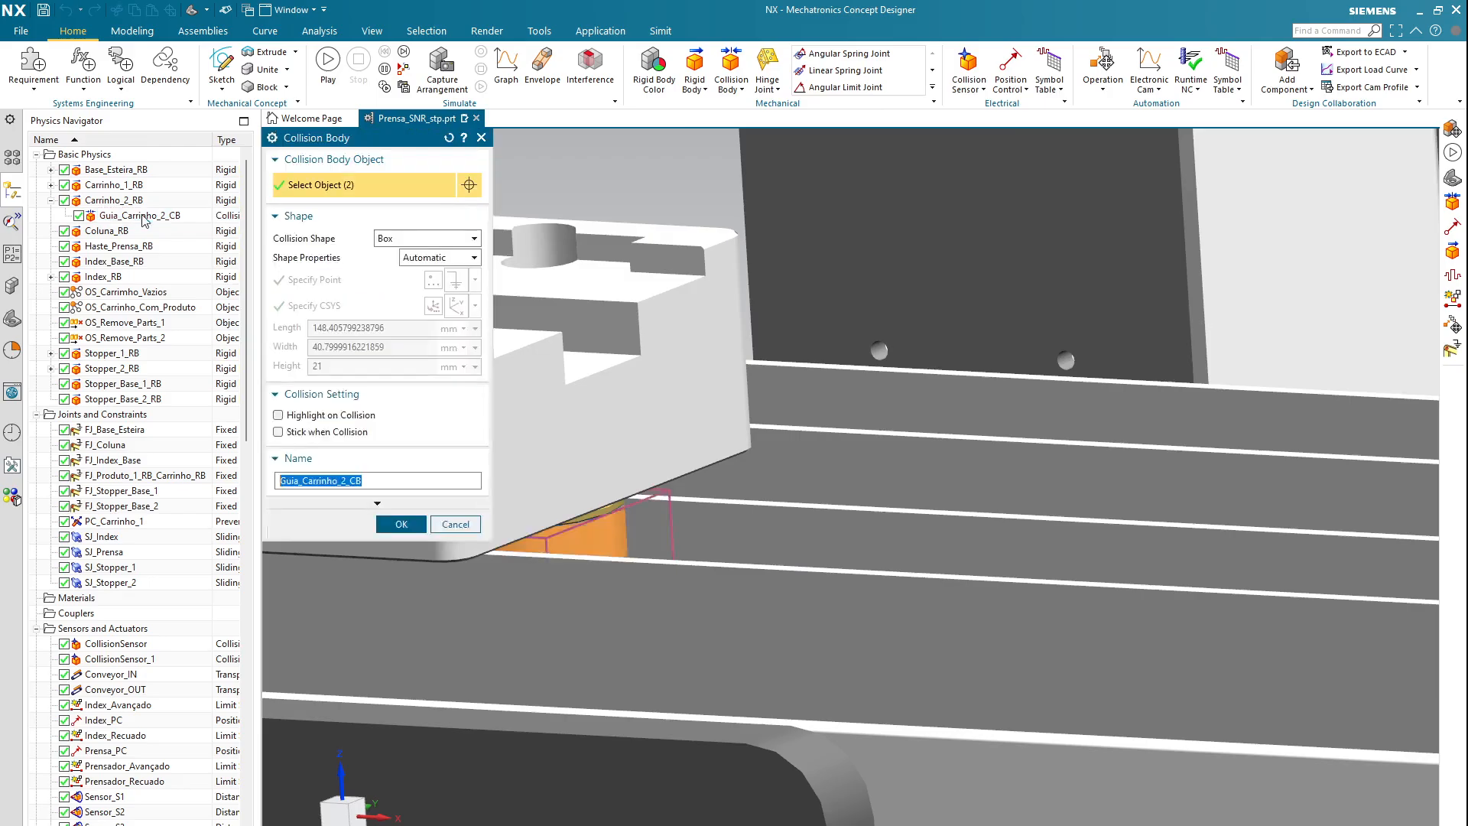
scroll(604, 546, "down", 6)
scroll(518, 543, "up", 6)
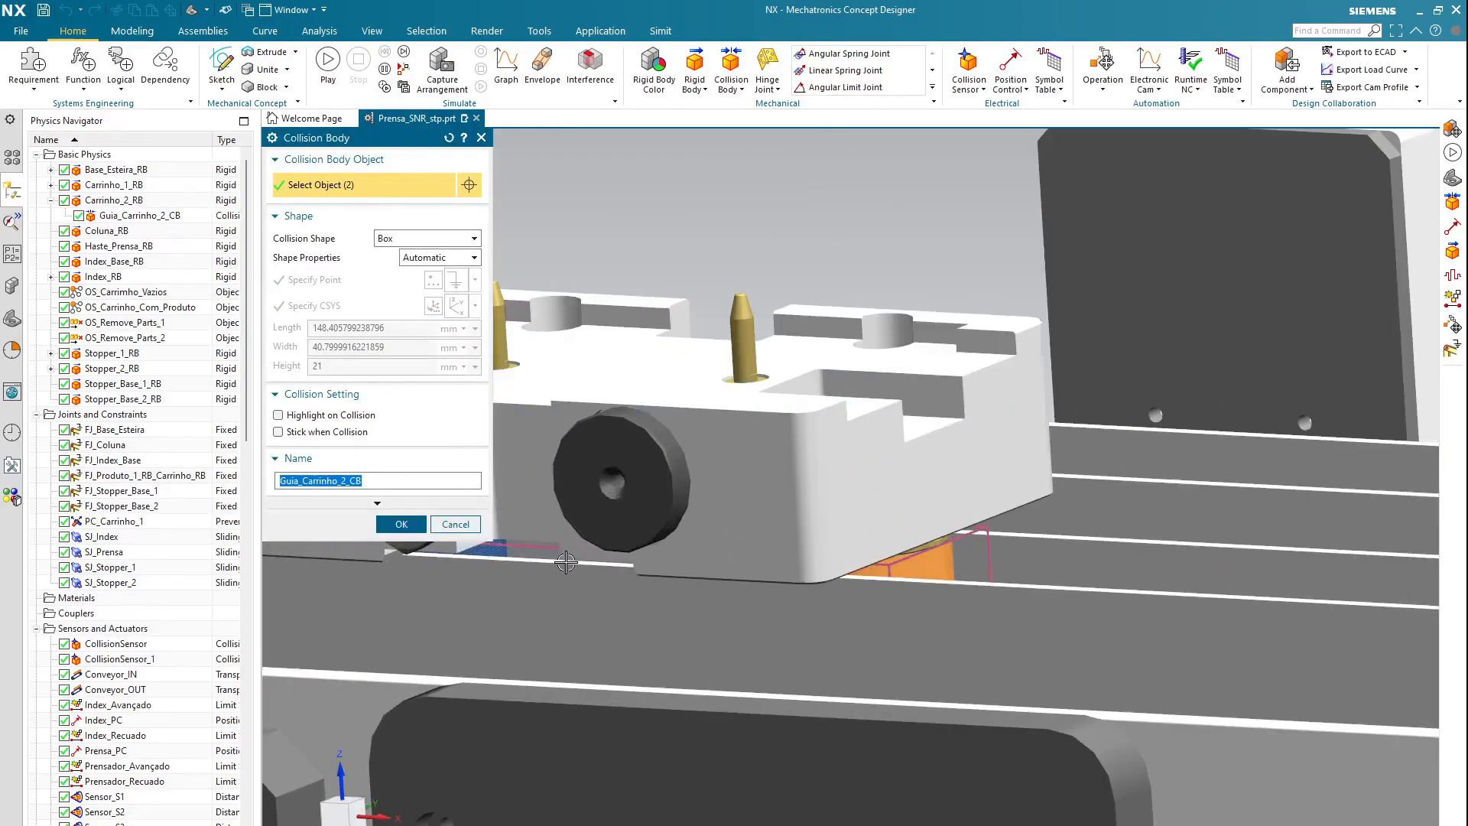
middle_click_drag(566, 563, 667, 579)
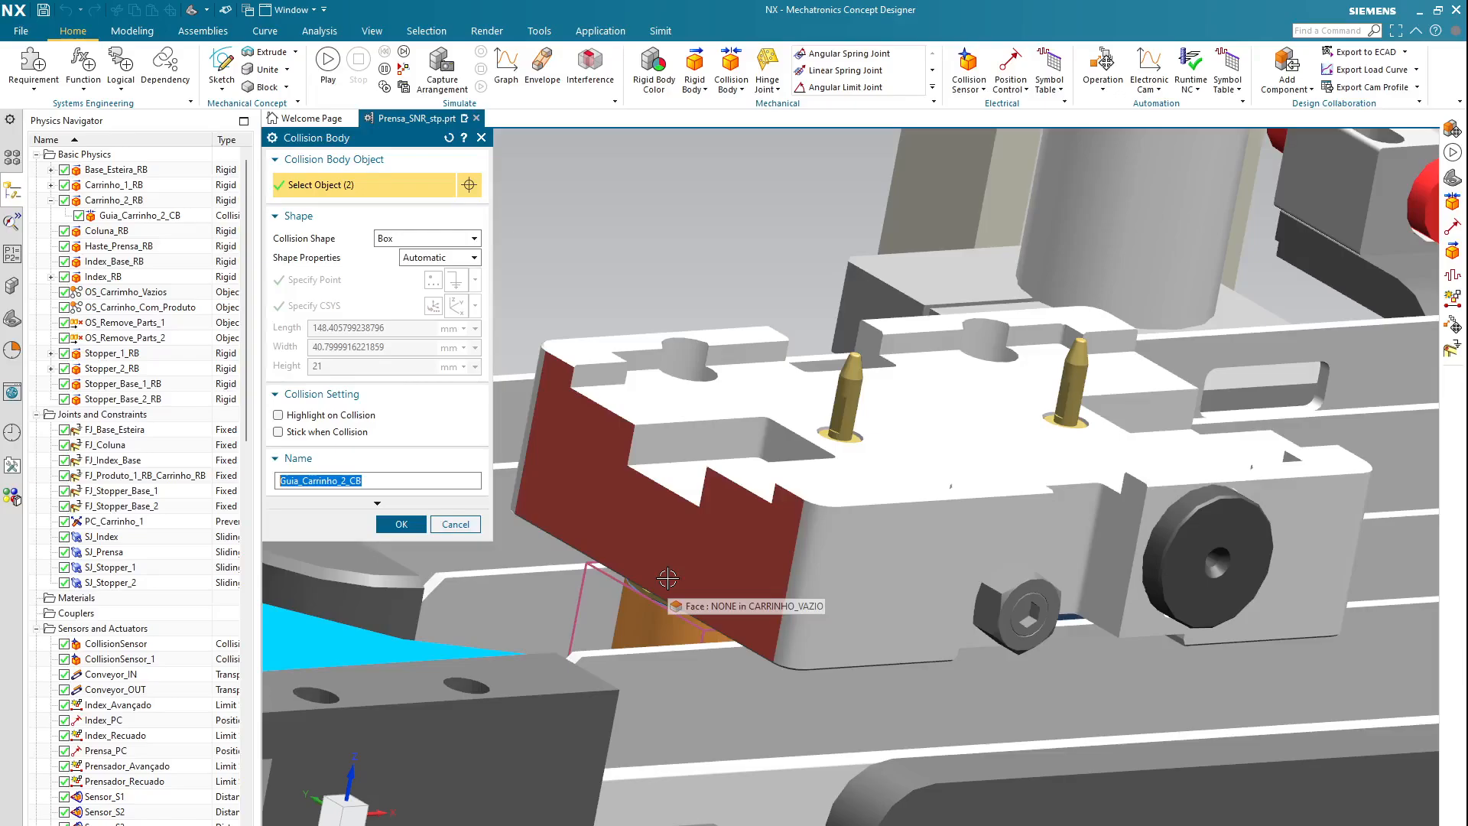
scroll(673, 579, "down", 2)
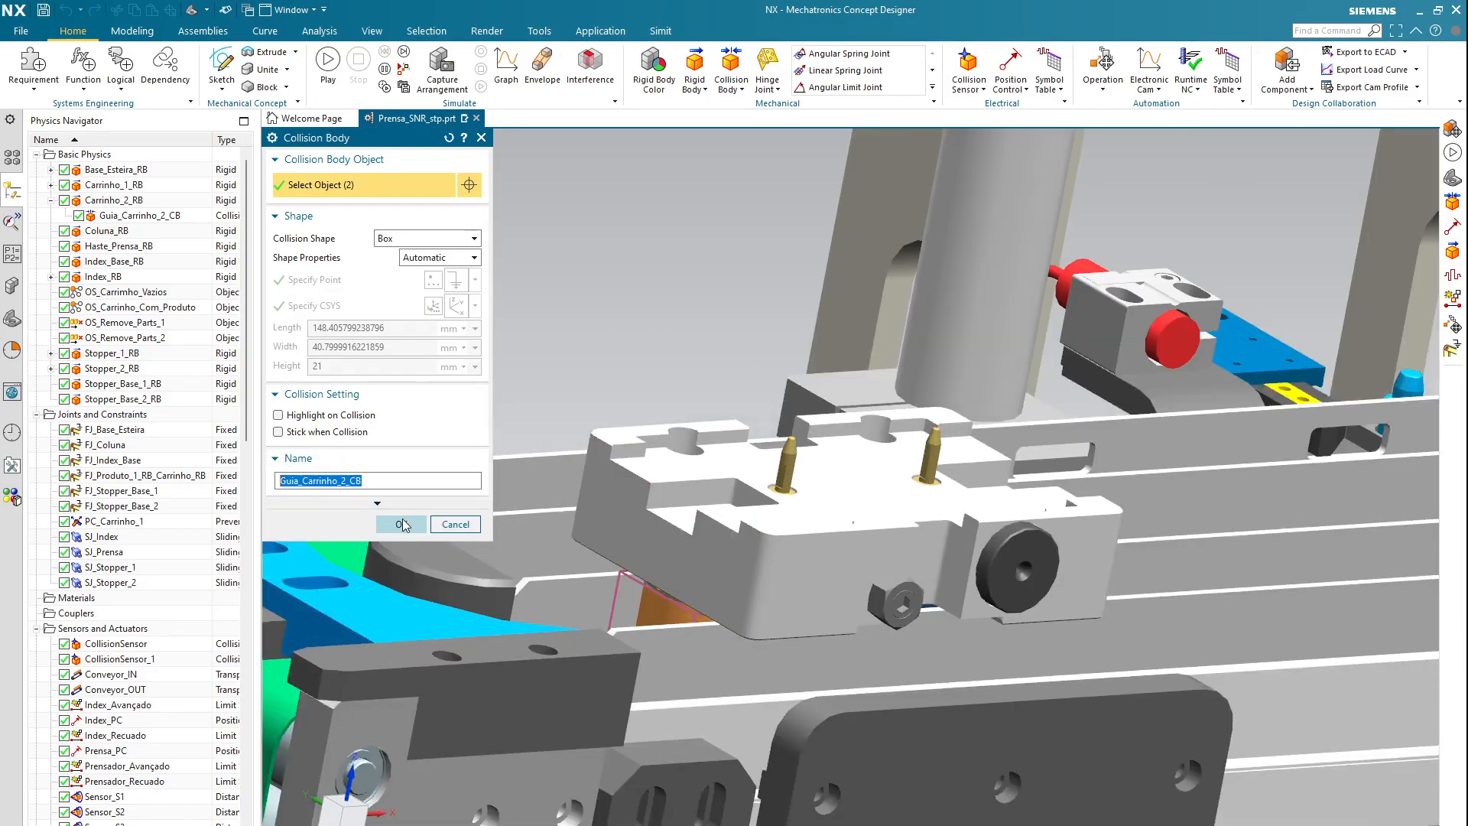
scroll(898, 442, "down", 5)
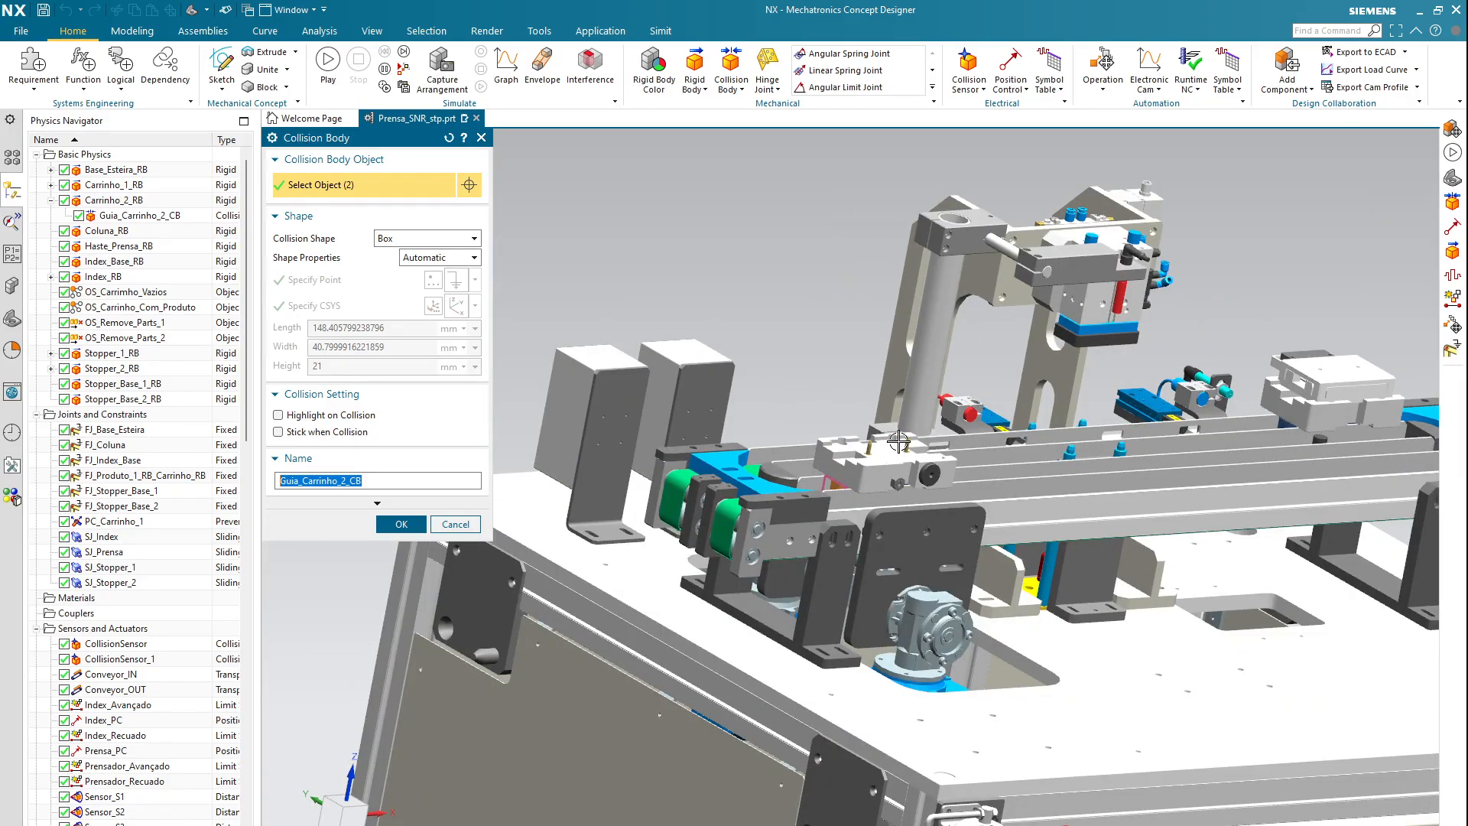
left_click(401, 523)
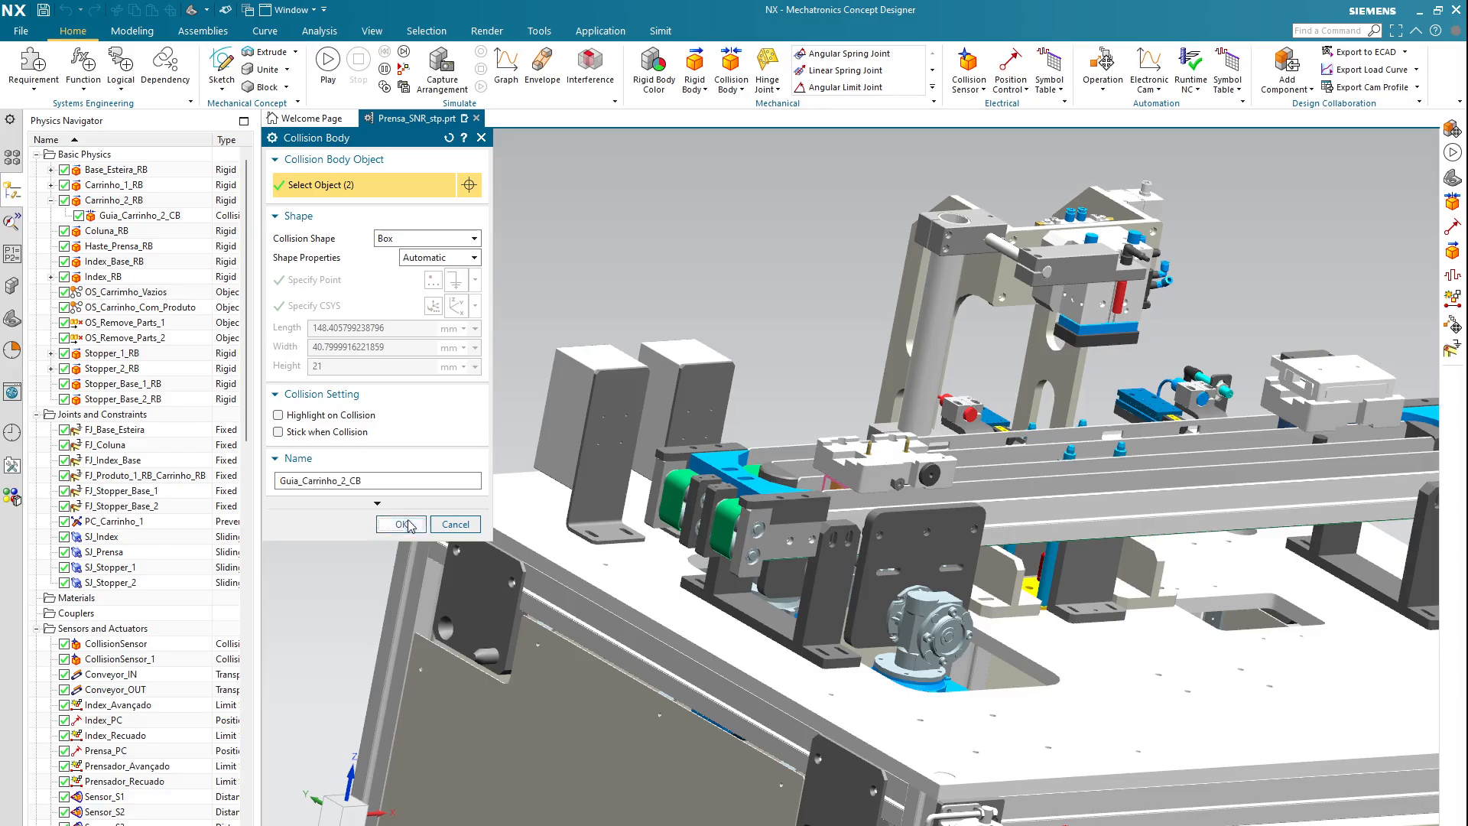
- Collapse Carrinho_2_RB, highlight the Index_RB rigid body in the press assembly, and list its collision bodies
left_click(51, 200)
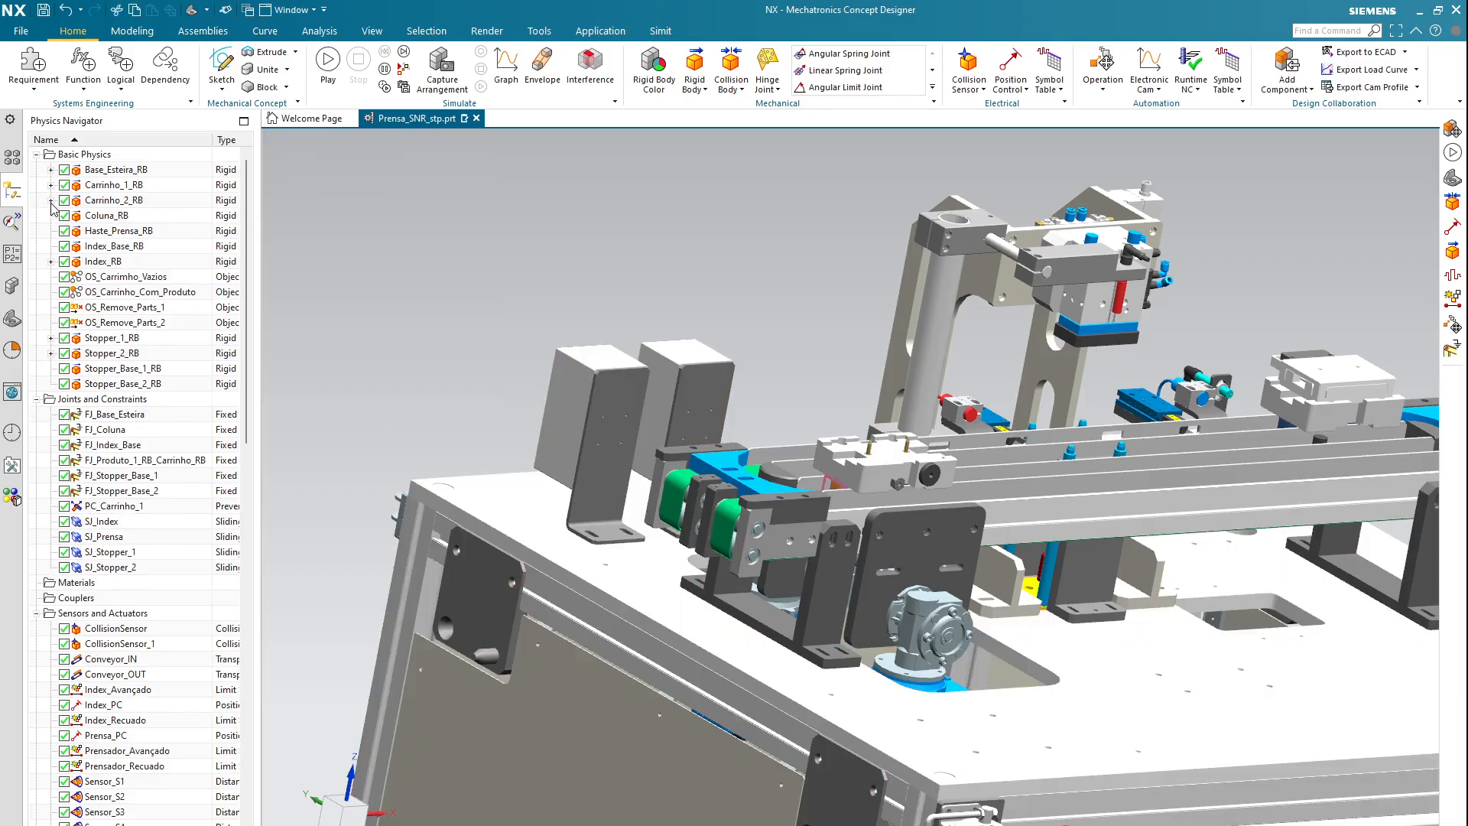
left_click(111, 263)
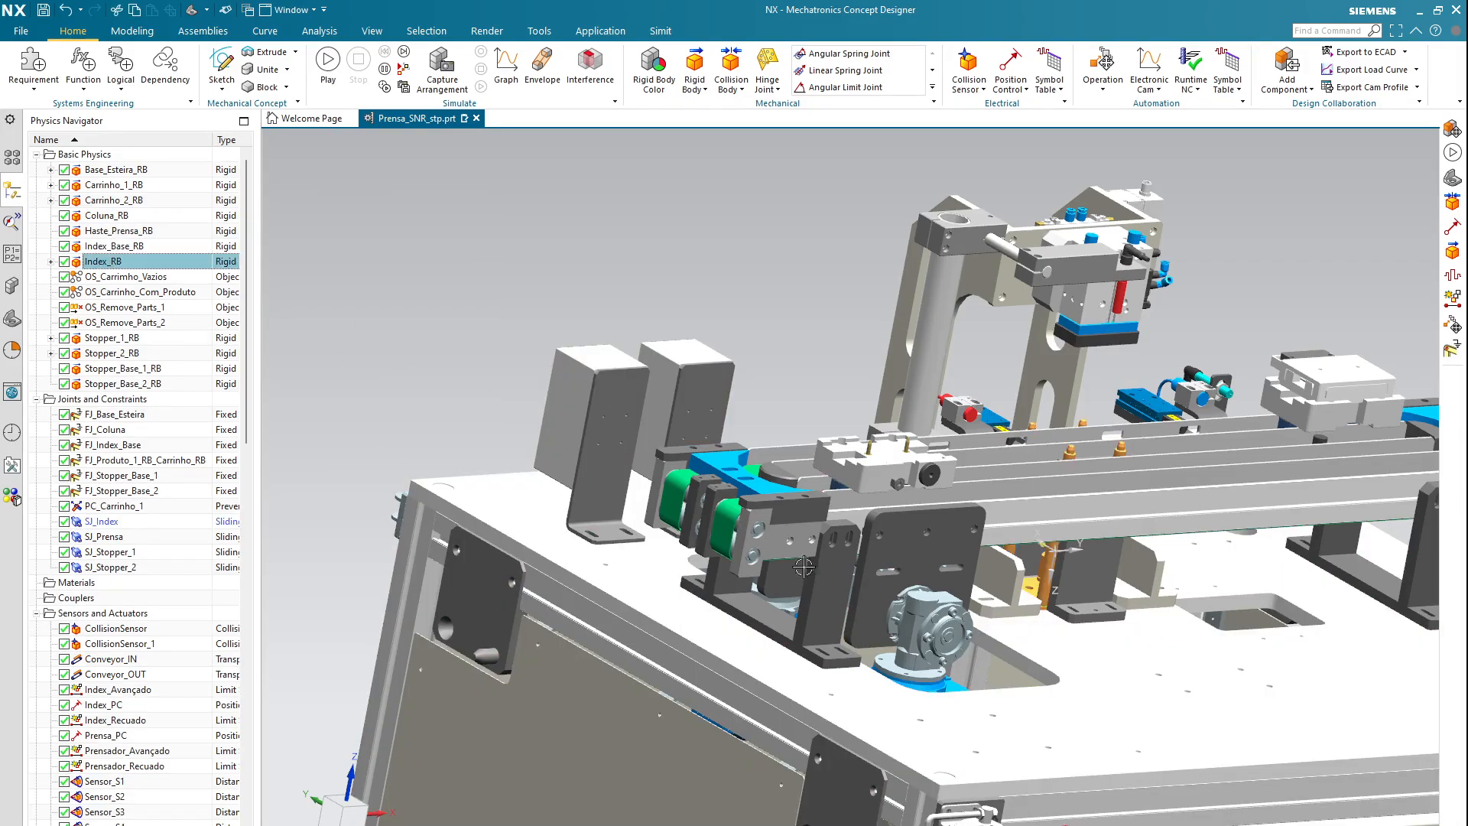
middle_click_drag(964, 581, 839, 572)
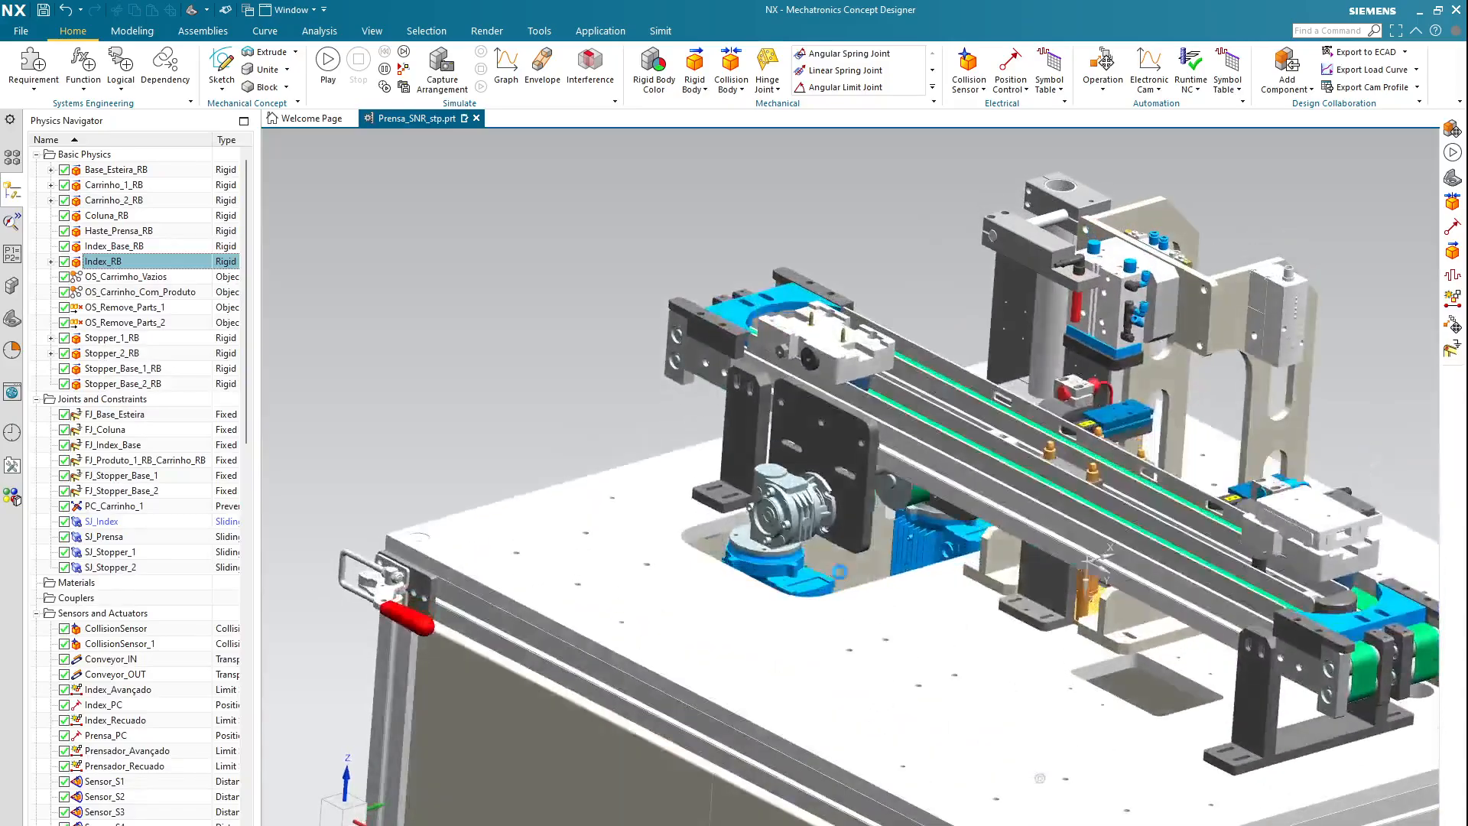
left_click(51, 262)
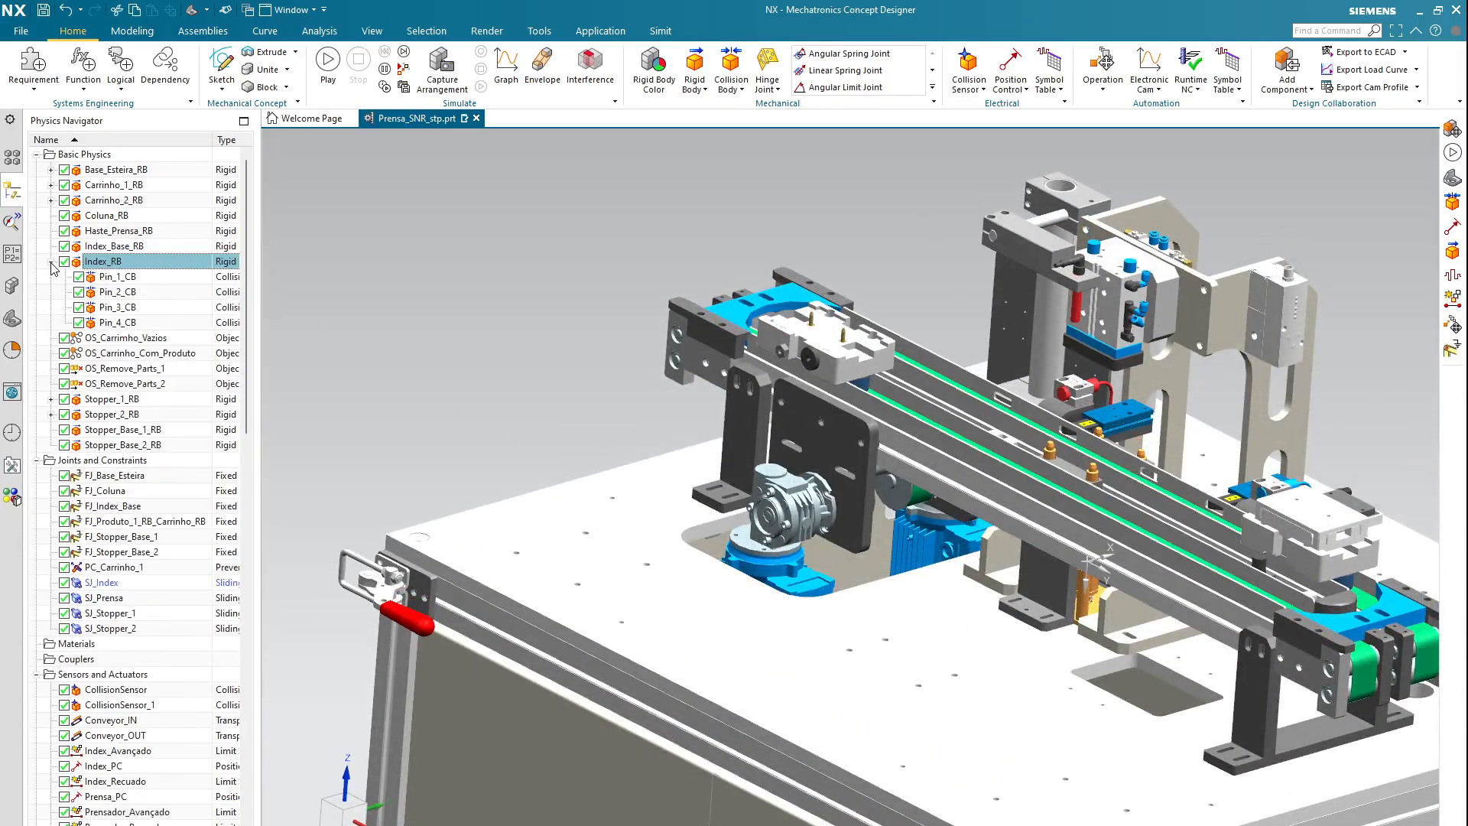
- Inspect the Pin_1_CB collision body on its indexing pin up close and accept its Cylinder shape
left_click(126, 279)
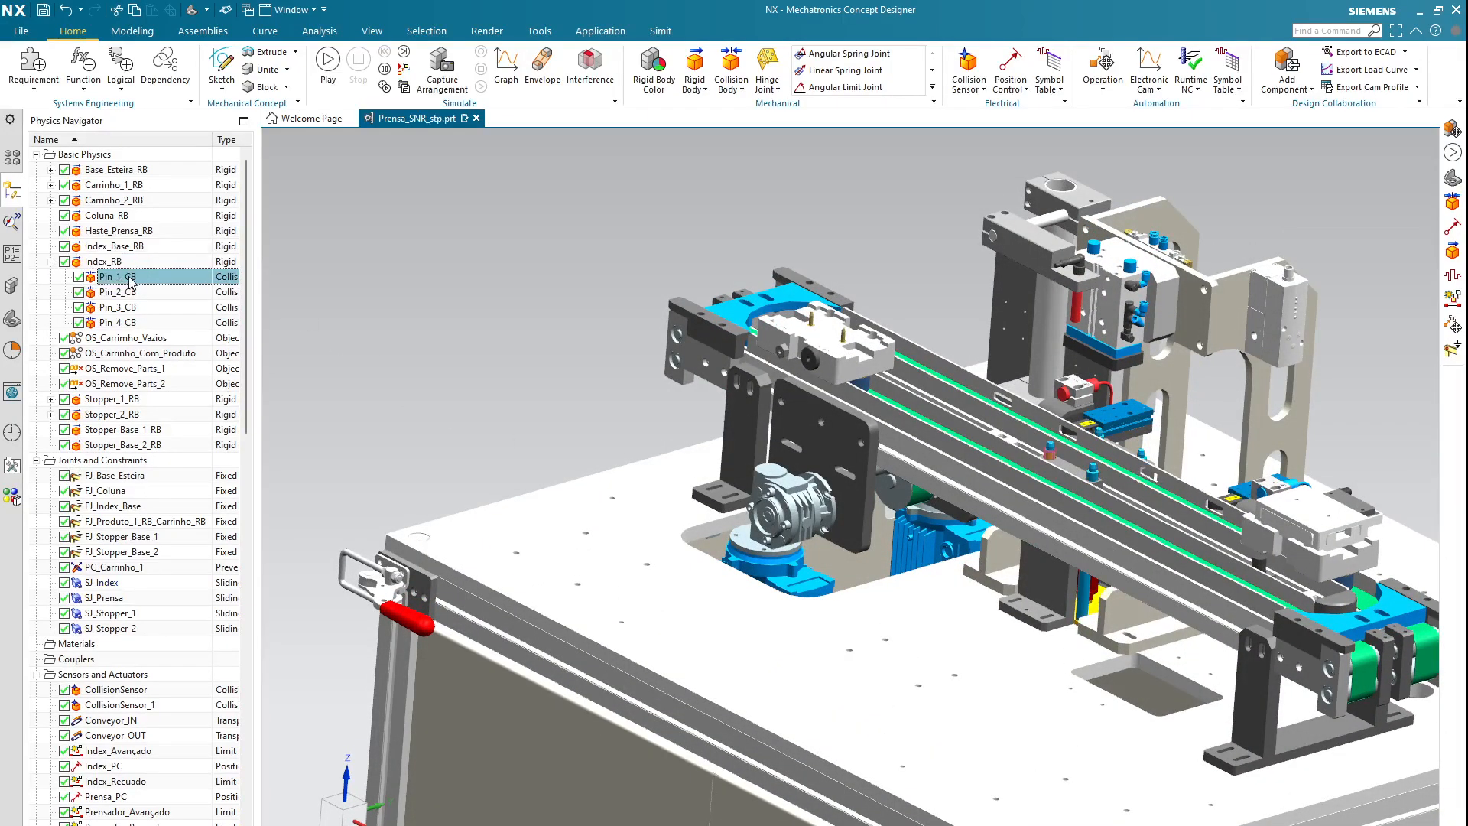
double_click(129, 280)
scroll(810, 397, "down", 3)
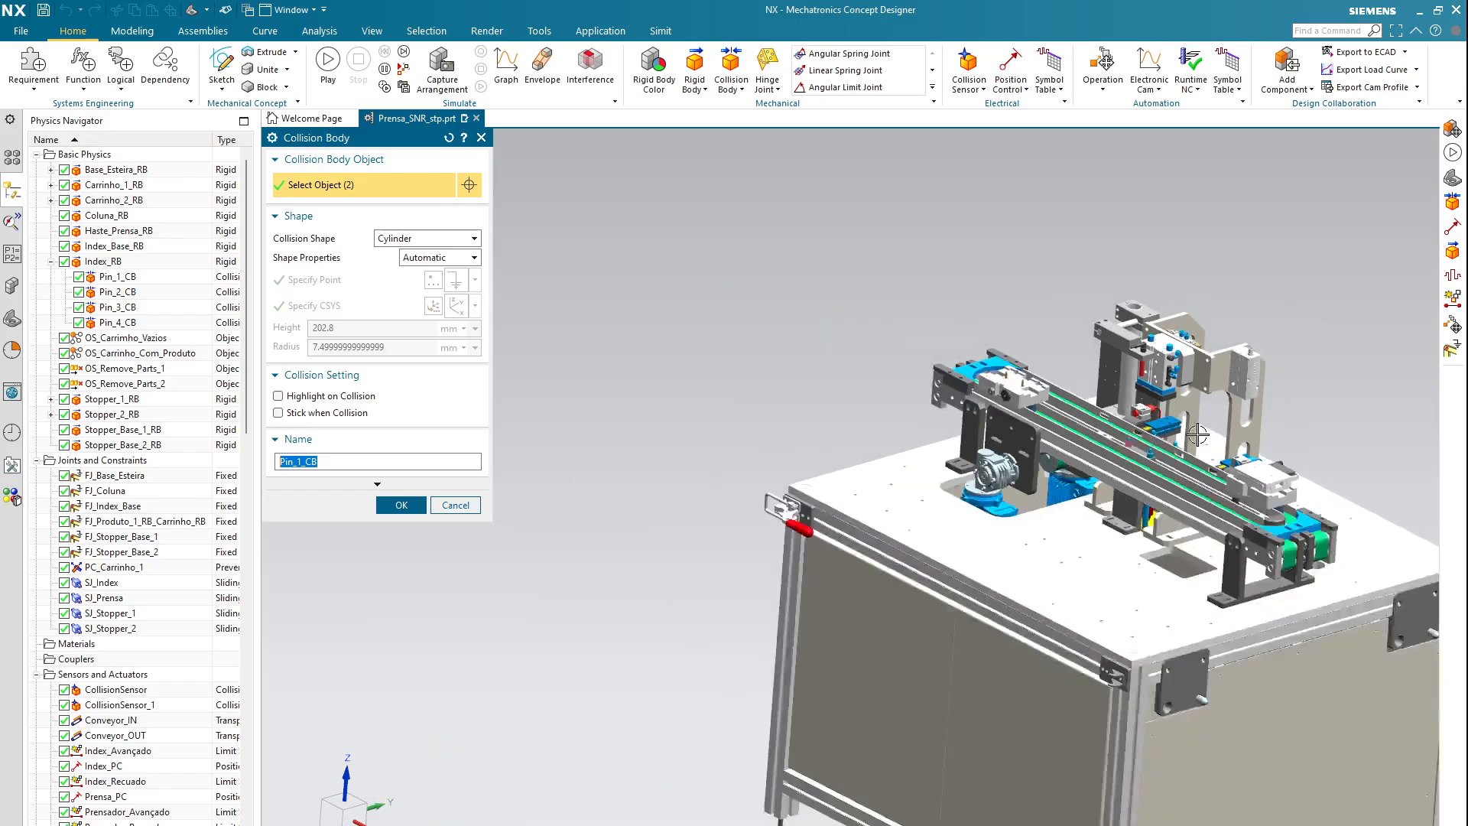
scroll(1082, 456, "up", 8)
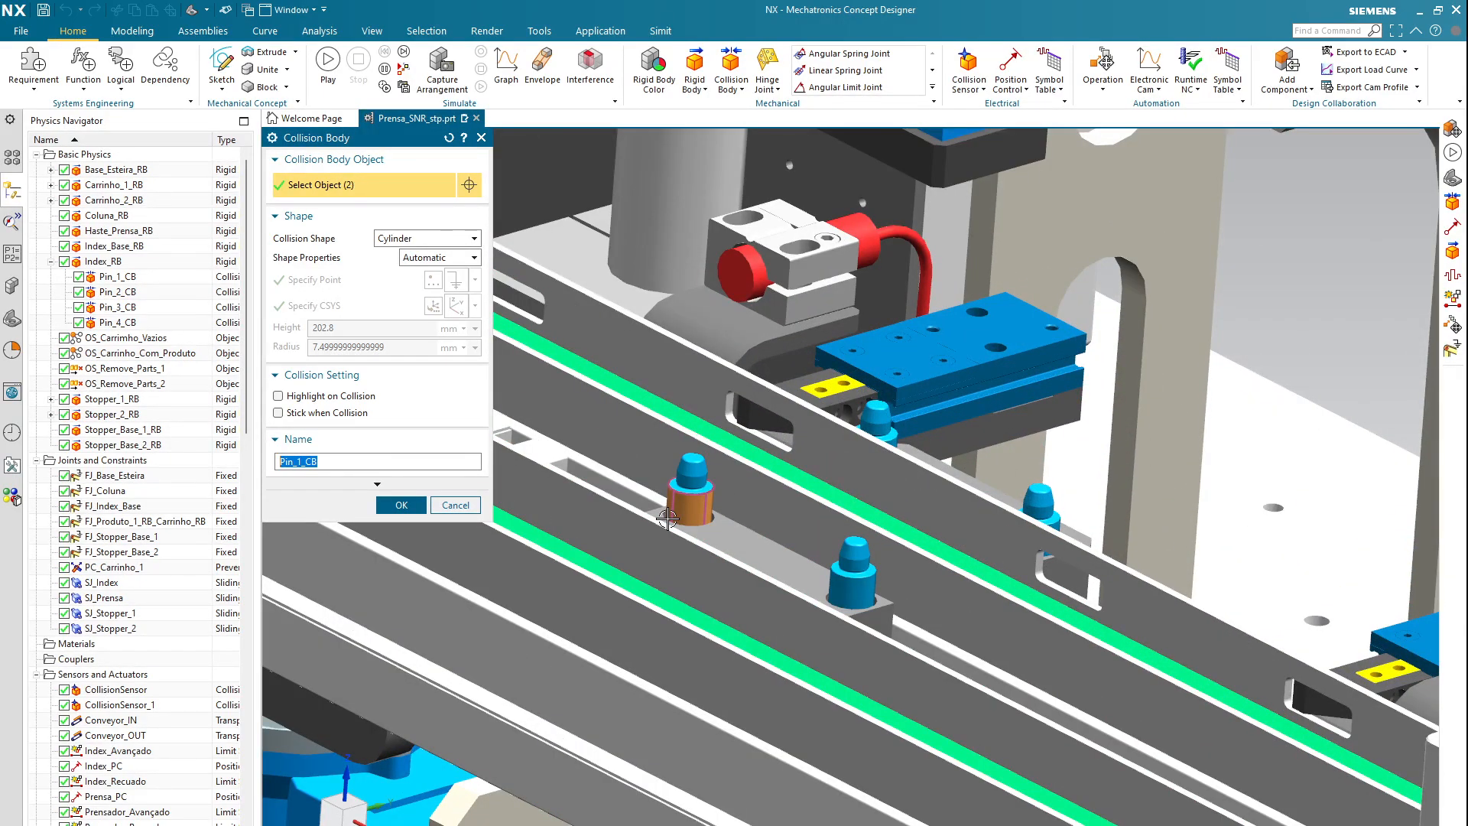
scroll(667, 518, "up", 4)
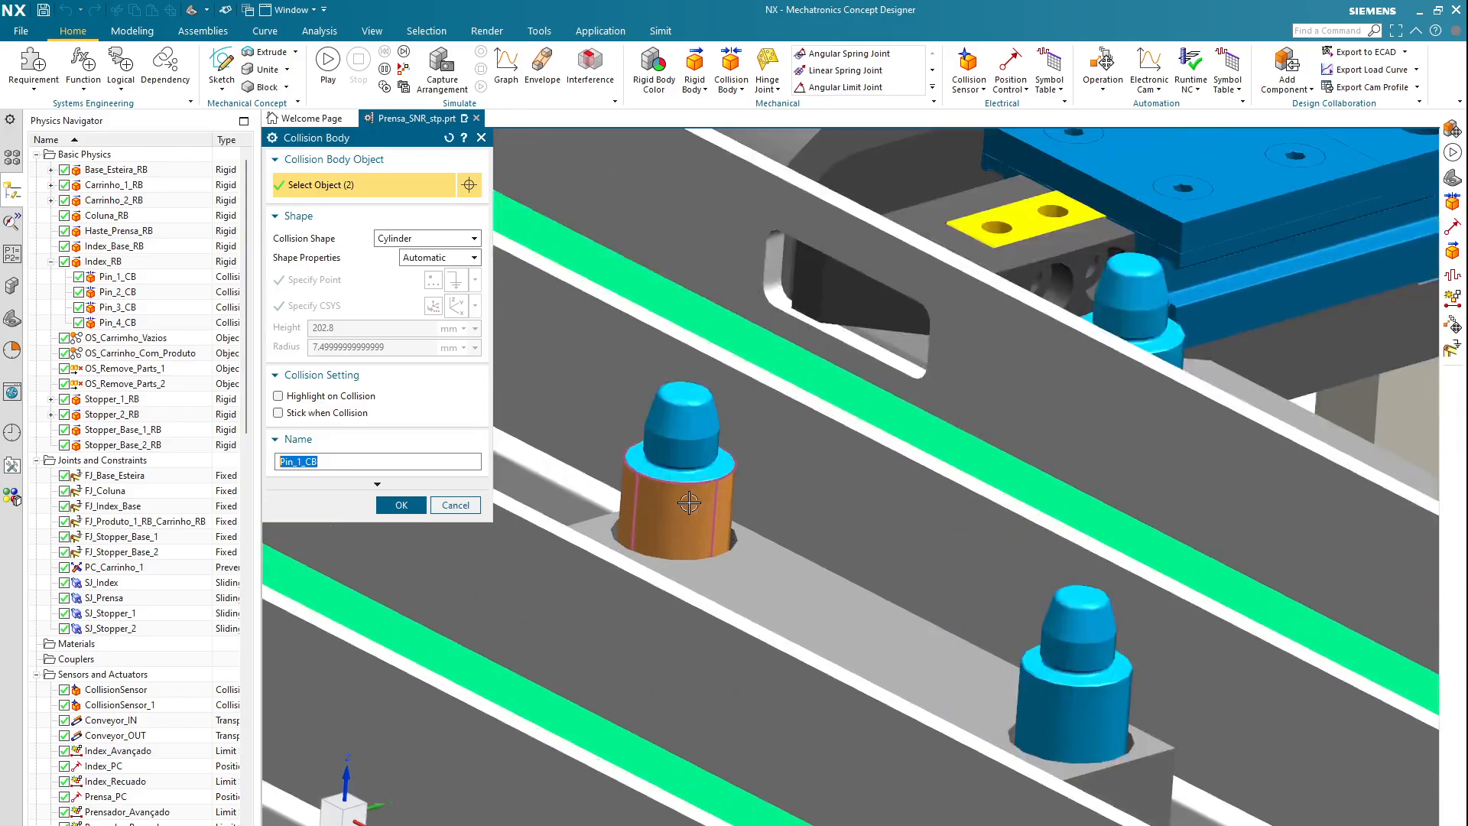
left_click(391, 502)
- Check the selected faces of Pin_2_CB on the neighbouring indexing pin and accept the Cylinder definition
double_click(130, 291)
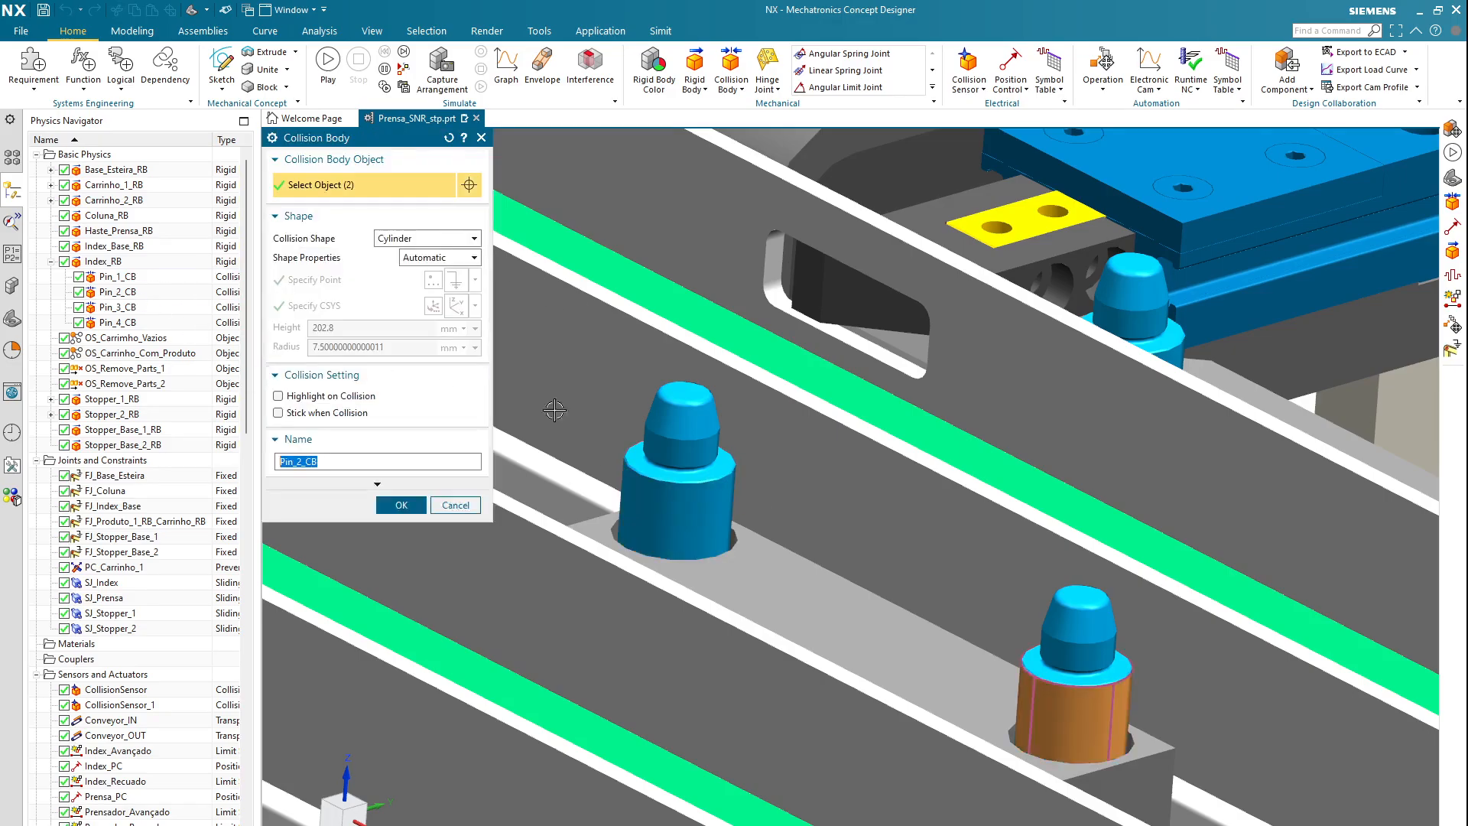
scroll(1144, 463, "down", 4)
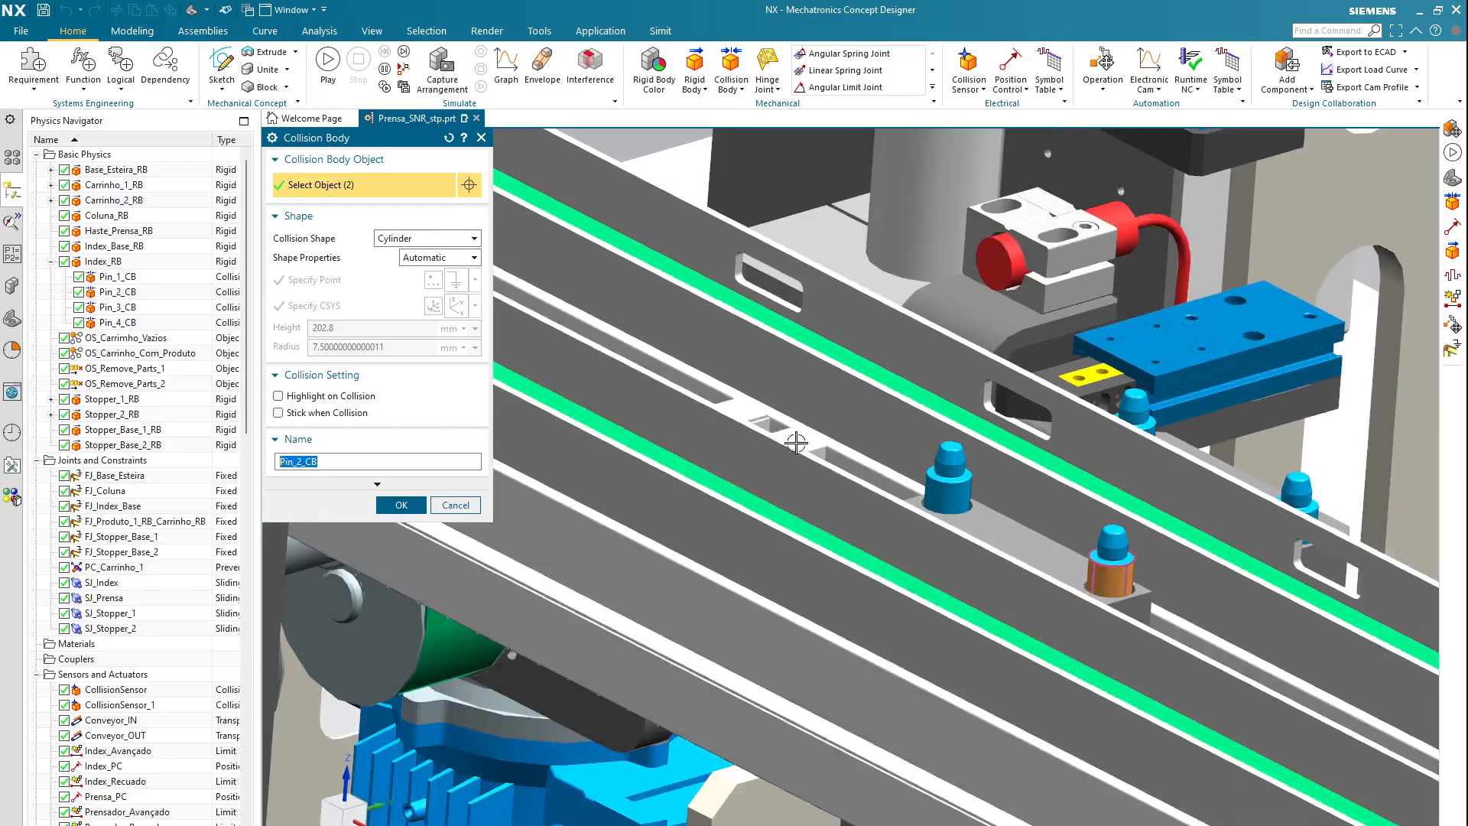
left_click(401, 505)
- Review the Pin_3_CB and Pin_4_CB collision body definitions and accept both with the Cylinder shape
double_click(119, 306)
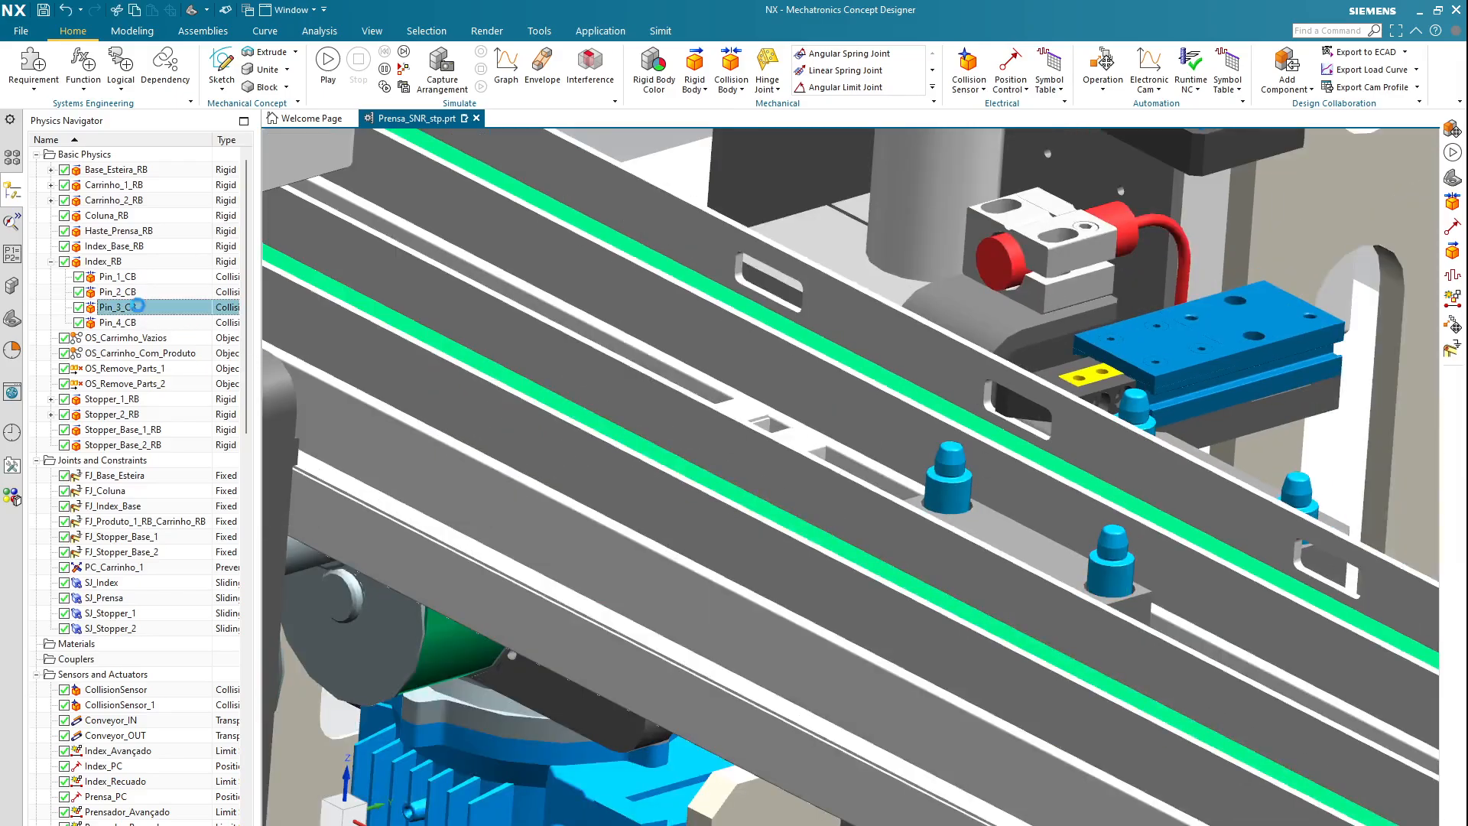
left_click(402, 505)
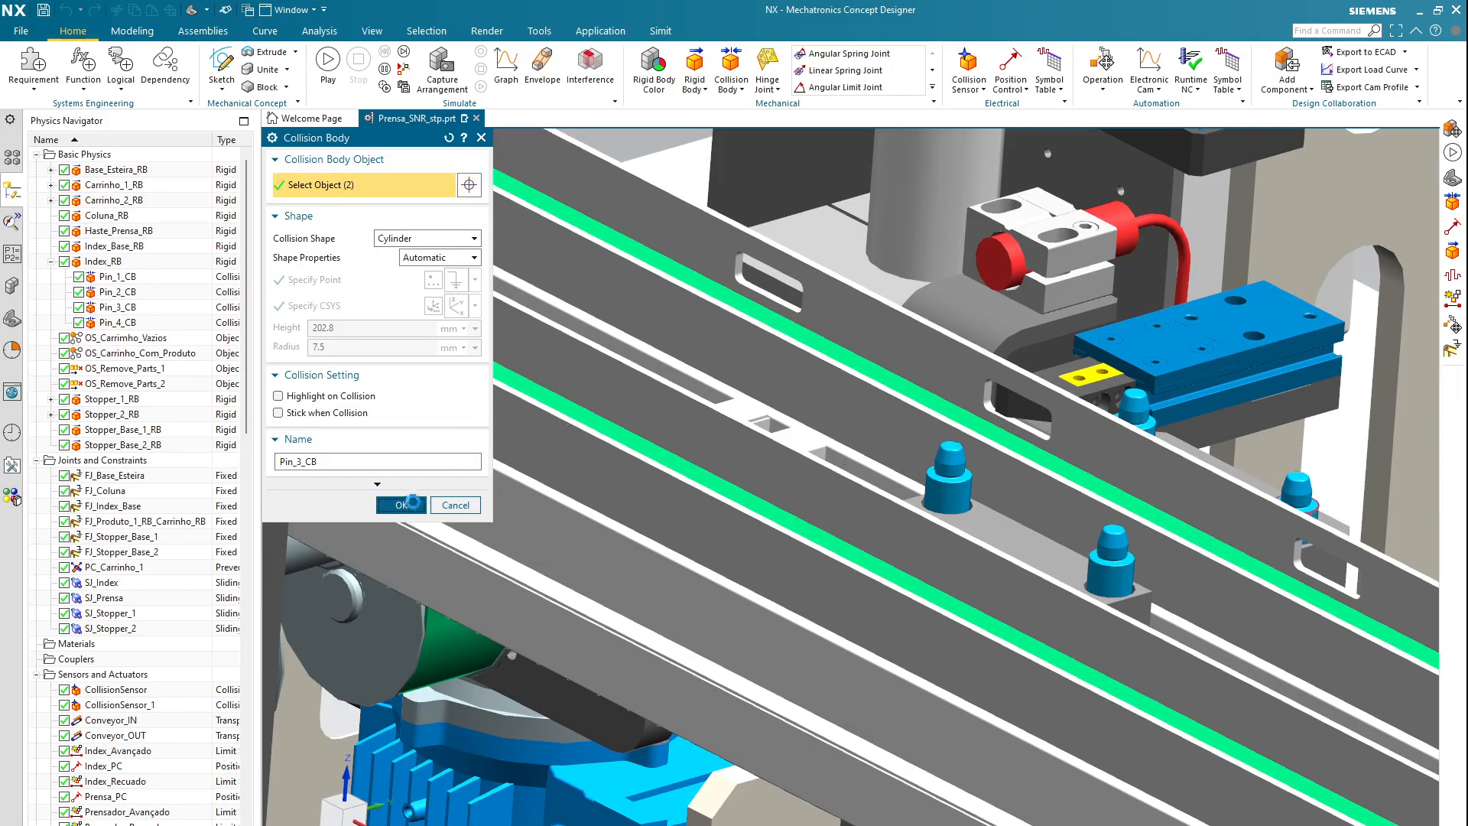
double_click(118, 322)
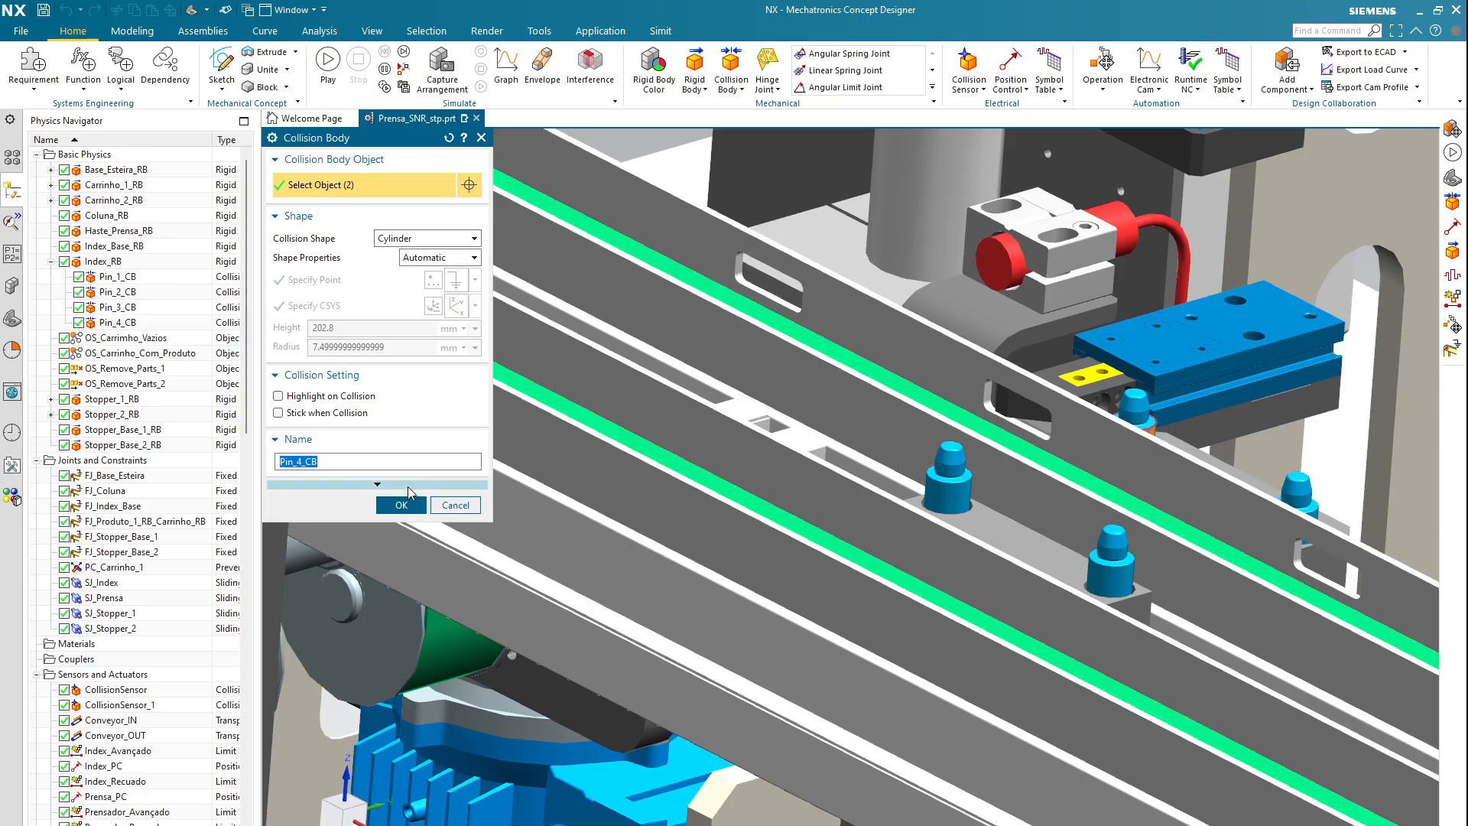
left_click(402, 505)
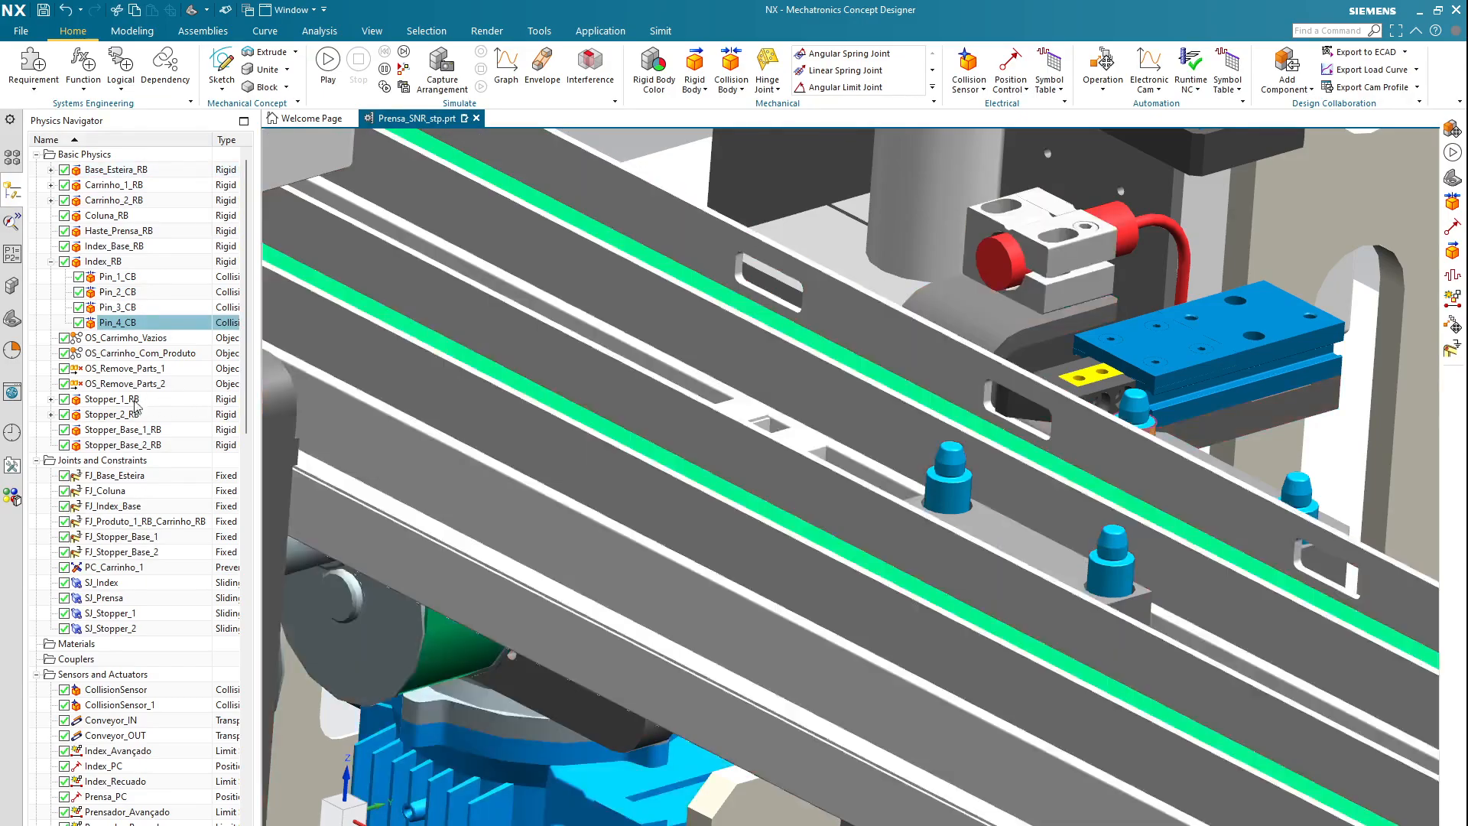
- Highlight the Stopper_1_RB rigid body in the press assembly and list its collision body
left_click(105, 399)
scroll(1078, 584, "down", 5)
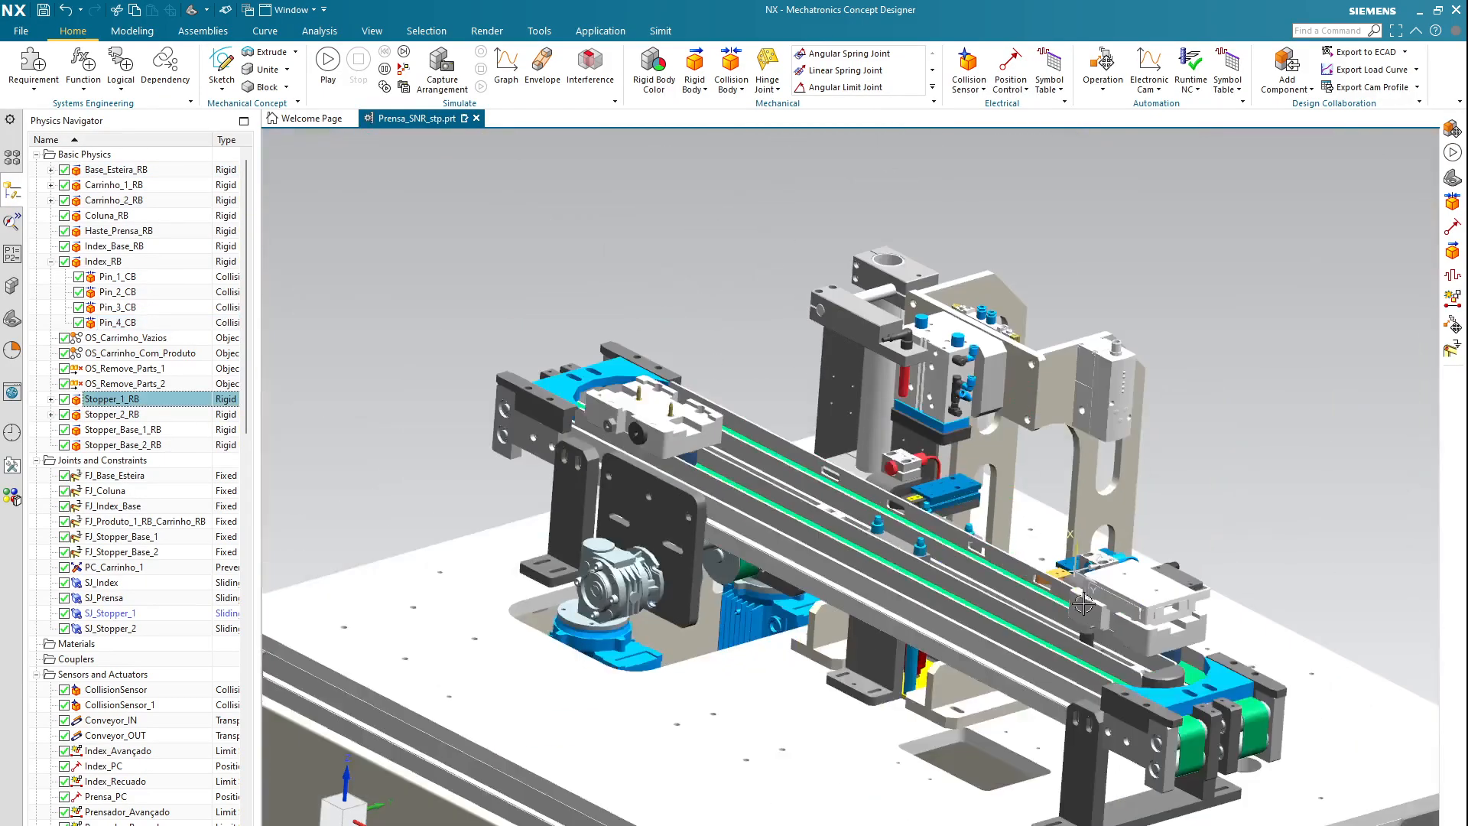
scroll(1078, 583, "up", 3)
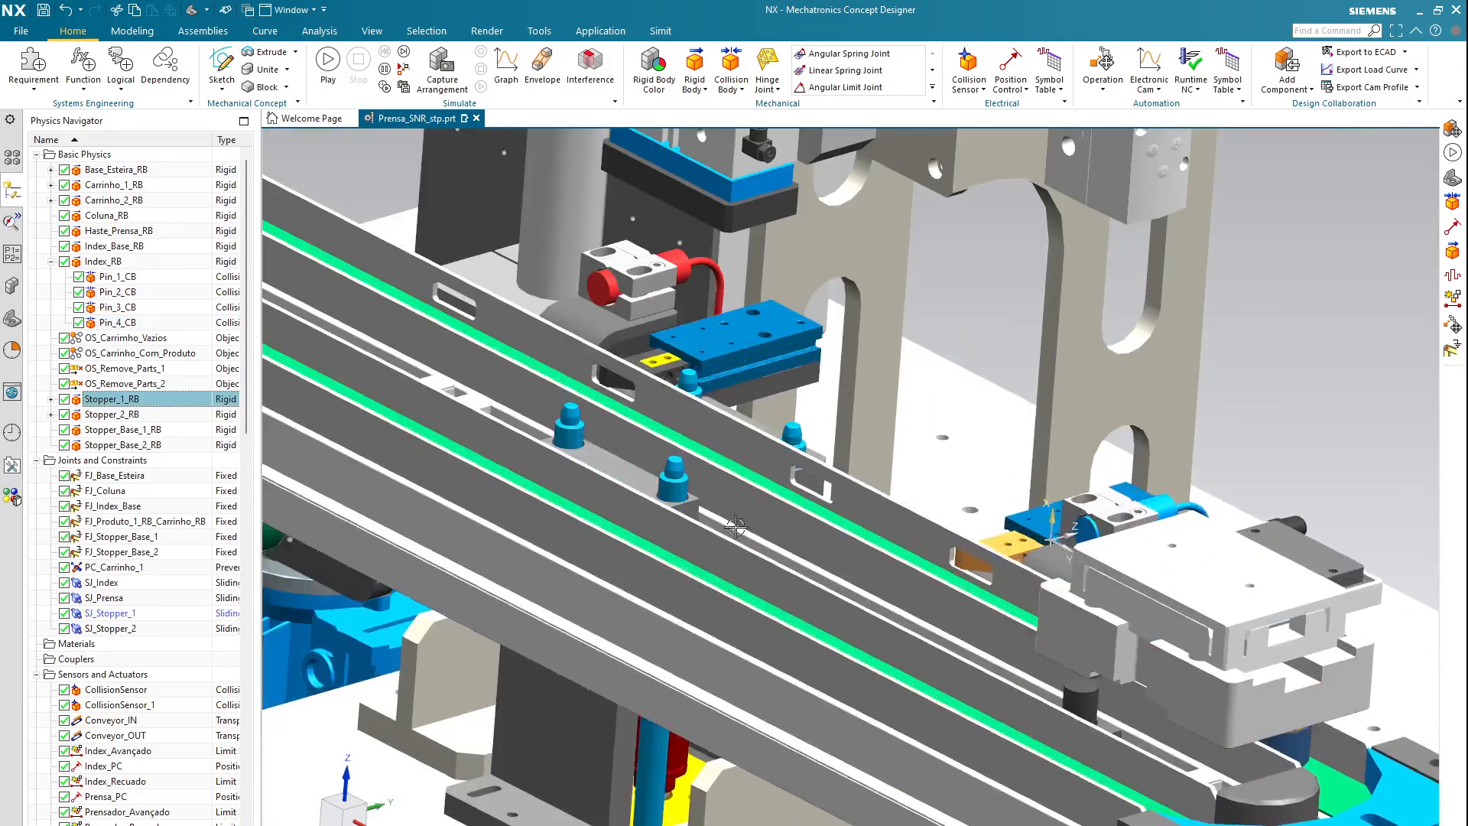
left_click(50, 399)
left_click(120, 415)
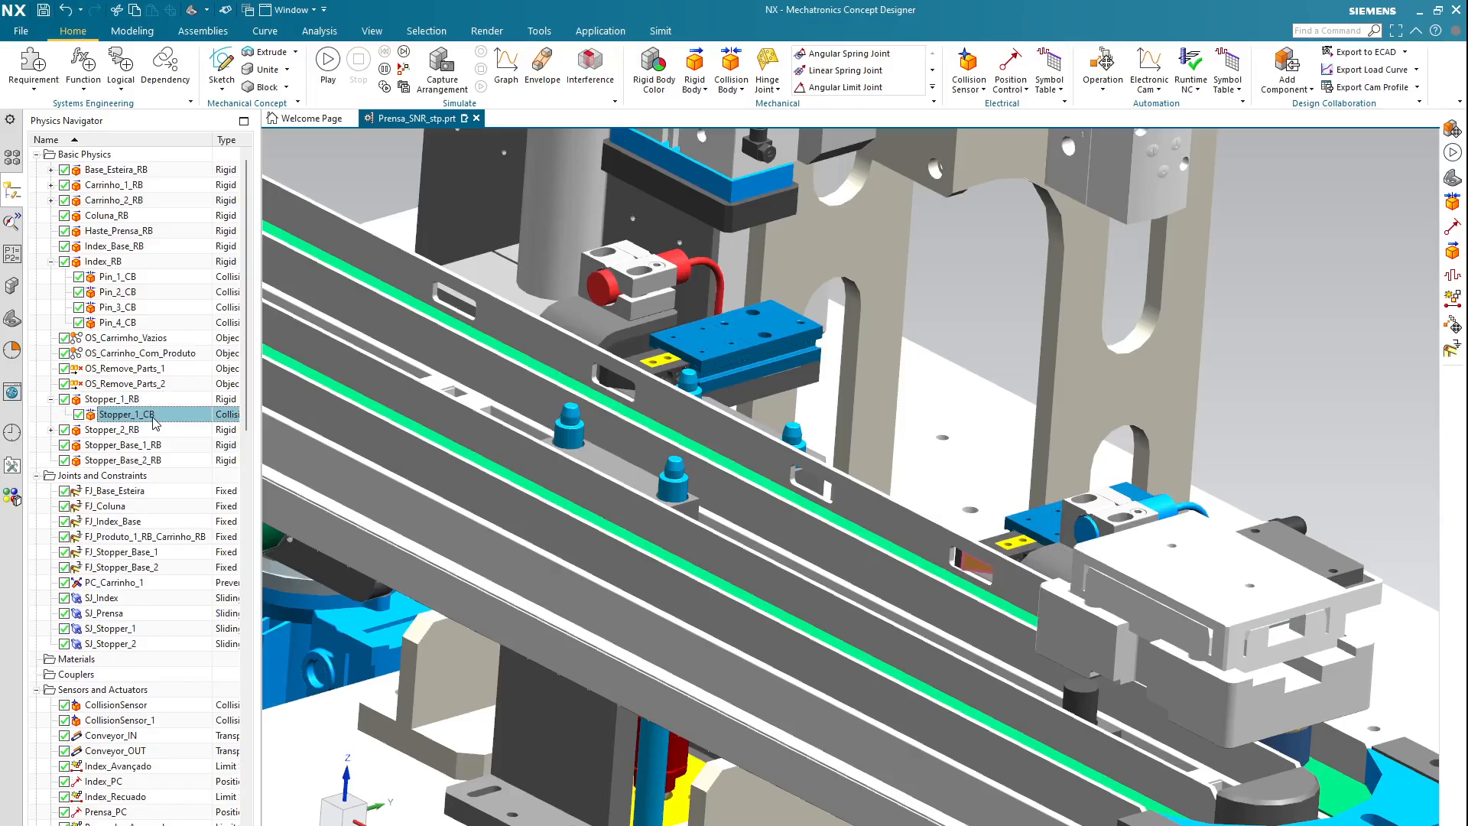
- Inspect the Stopper_1_CB collision body up close at the conveyor rail slot and accept its Mesh definition
double_click(145, 414)
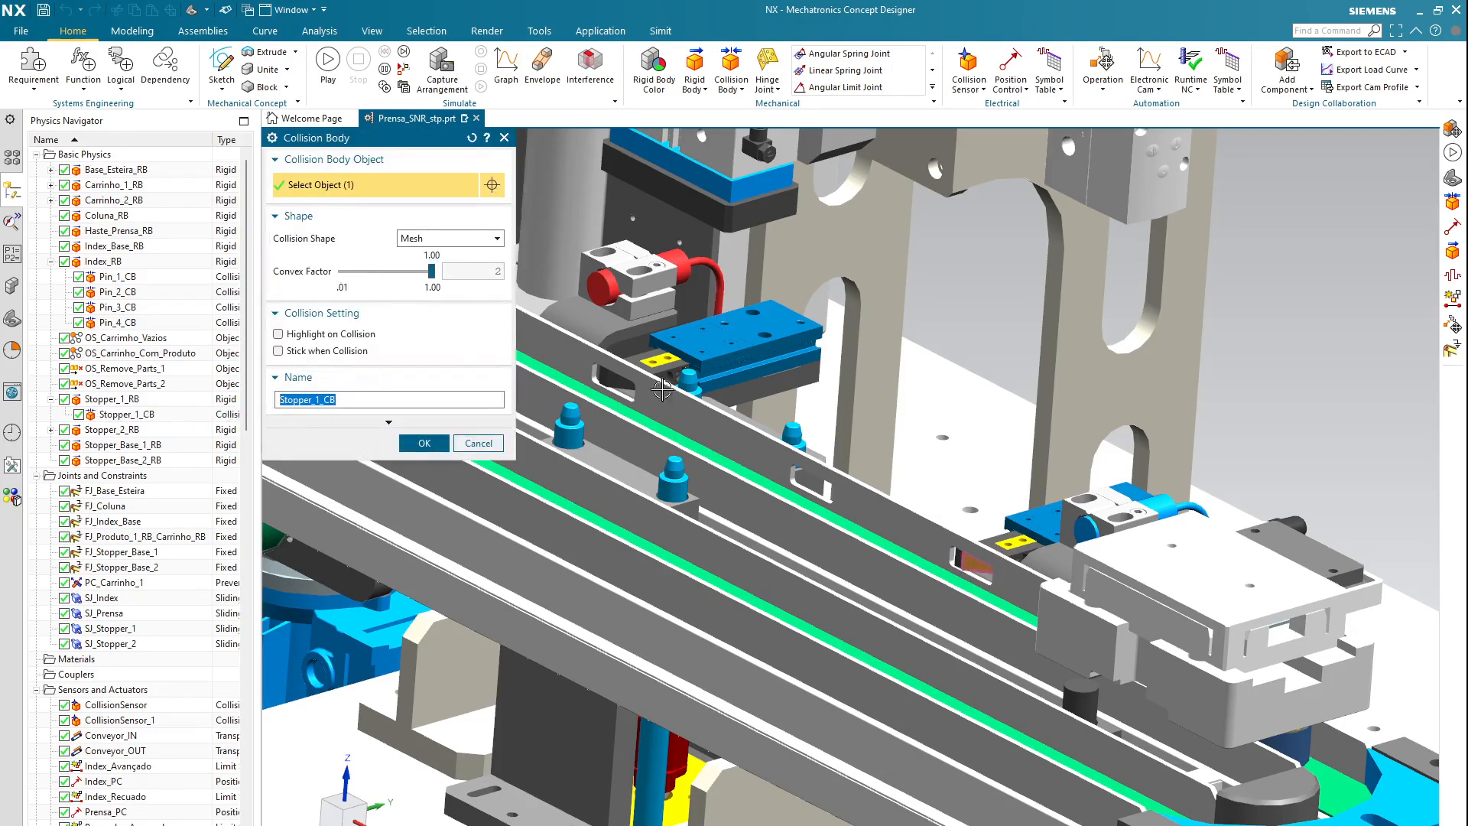
scroll(955, 557, "up", 5)
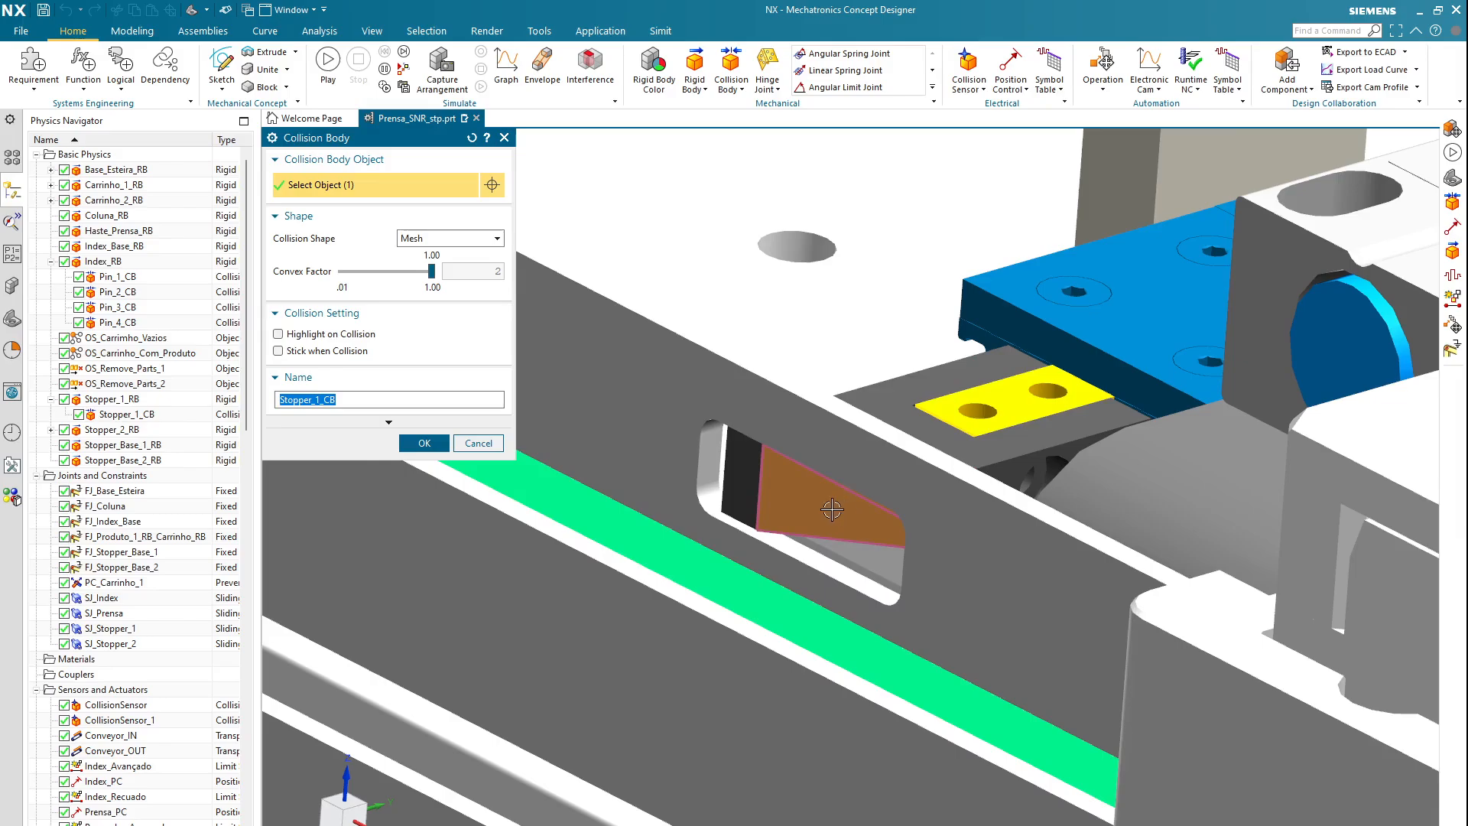
mouse_move(832, 509)
middle_mouse_down()
mouse_move(805, 540)
mouse_move(808, 574)
mouse_move(812, 549)
middle_mouse_up()
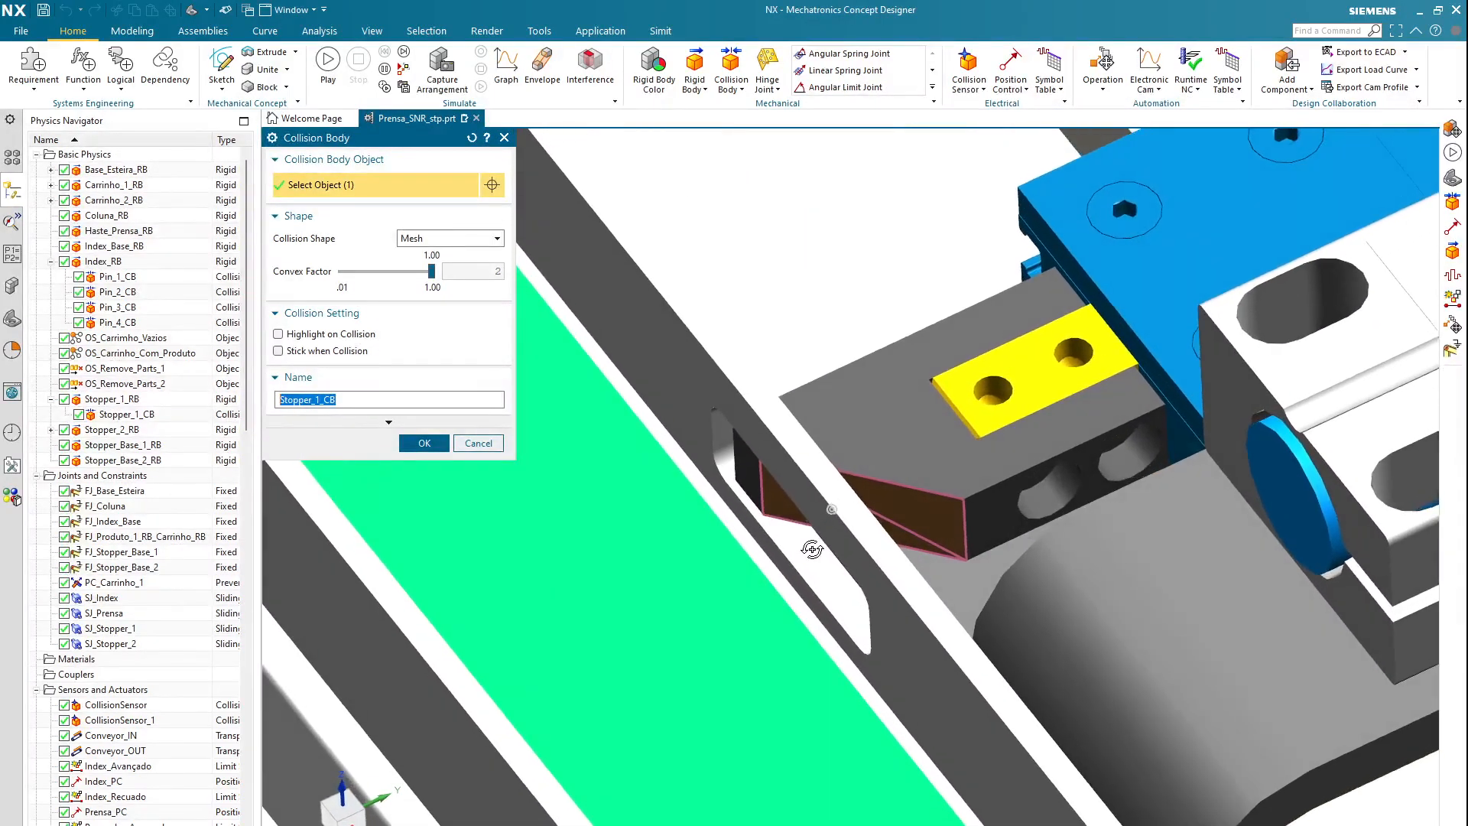
scroll(812, 549, "down", 5)
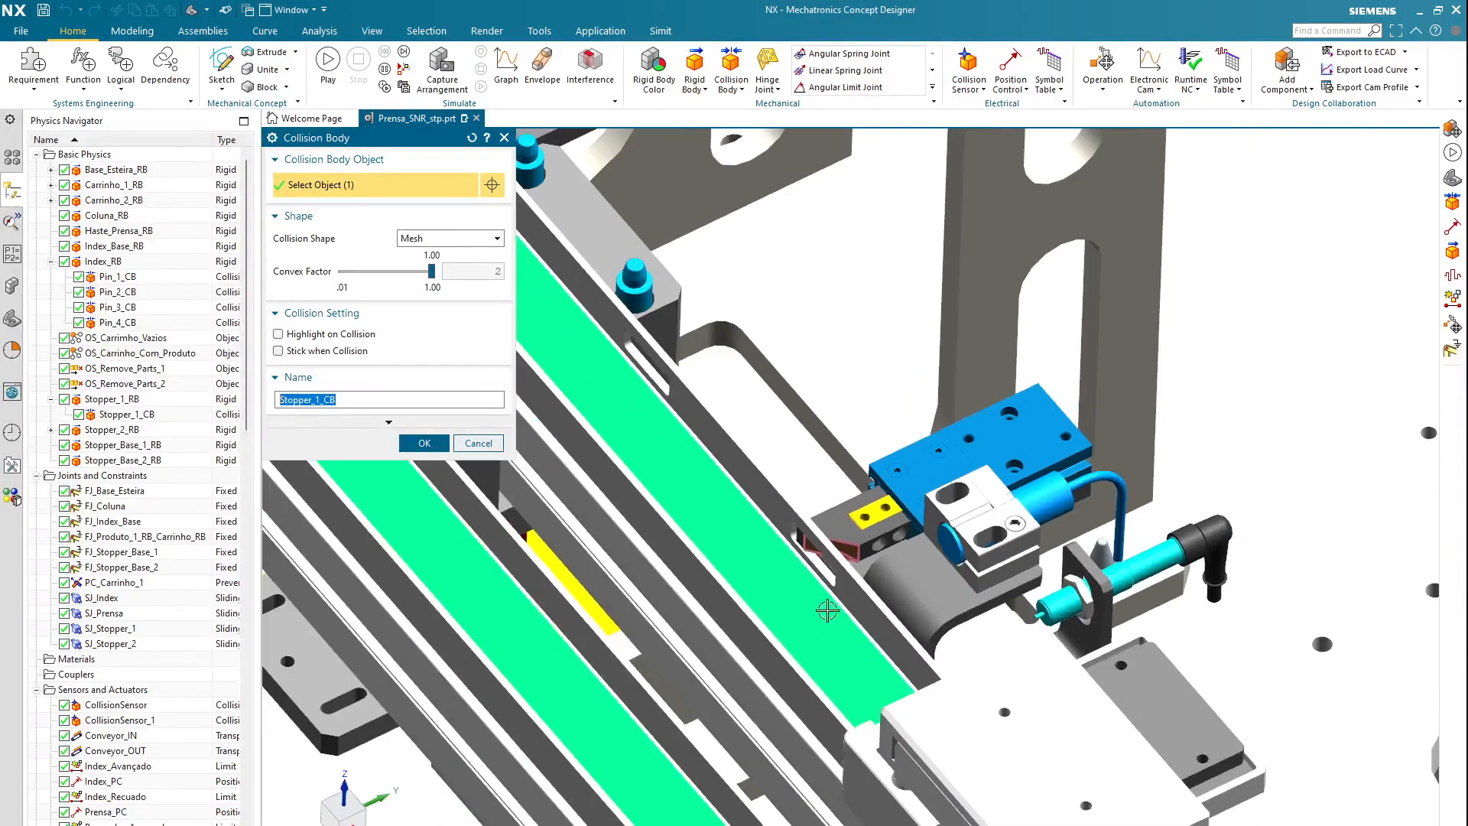
left_click(425, 444)
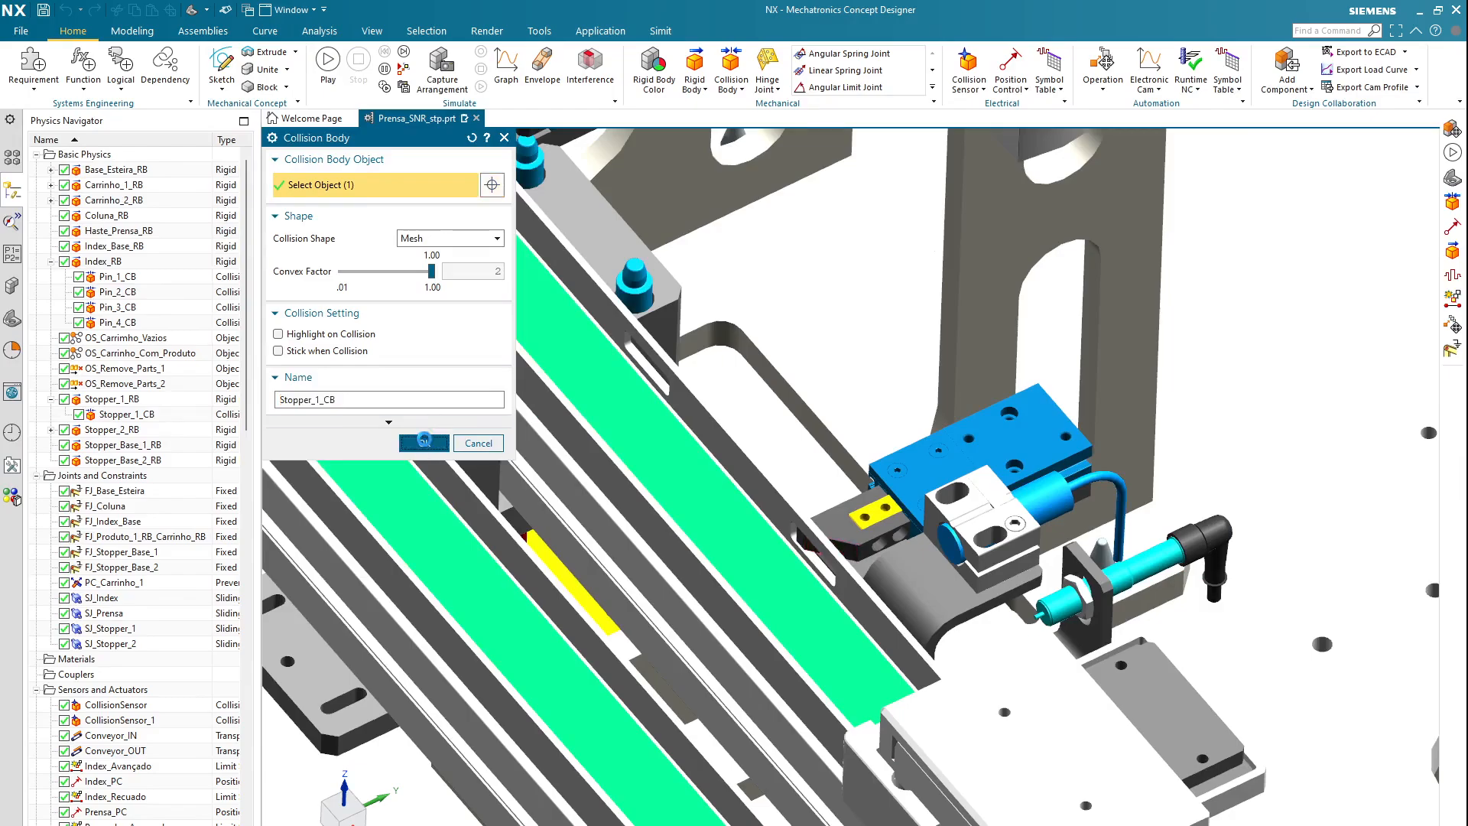
- Collapse Stopper_1_RB, list the Stopper_2_RB contents, and check the Stopper_2_CB faces near the index pins before accepting the Mesh shape
left_click(51, 399)
left_click(52, 414)
double_click(123, 429)
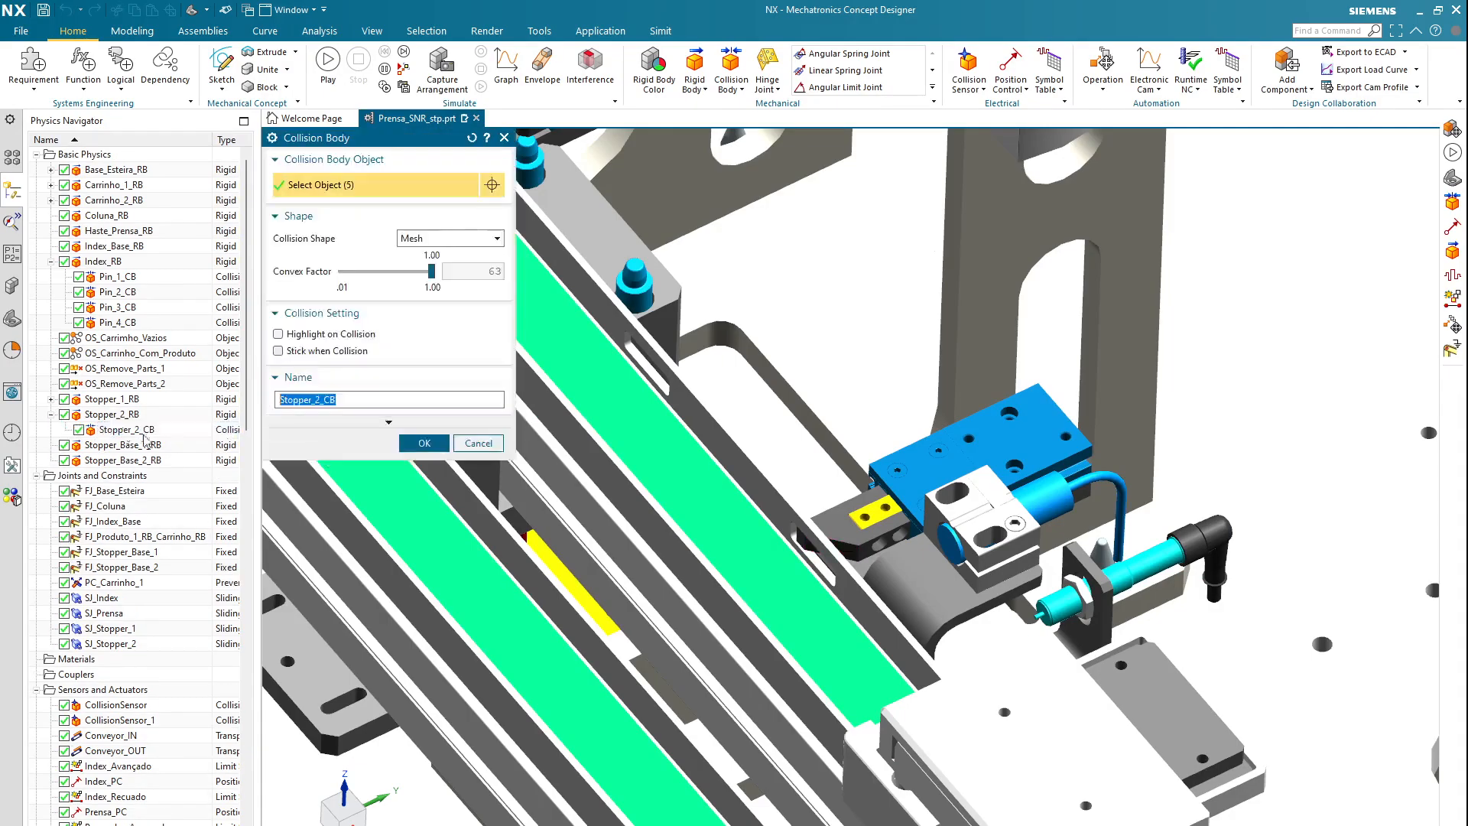
scroll(688, 413, "down", 4)
scroll(687, 414, "up", 8)
scroll(638, 428, "up", 3)
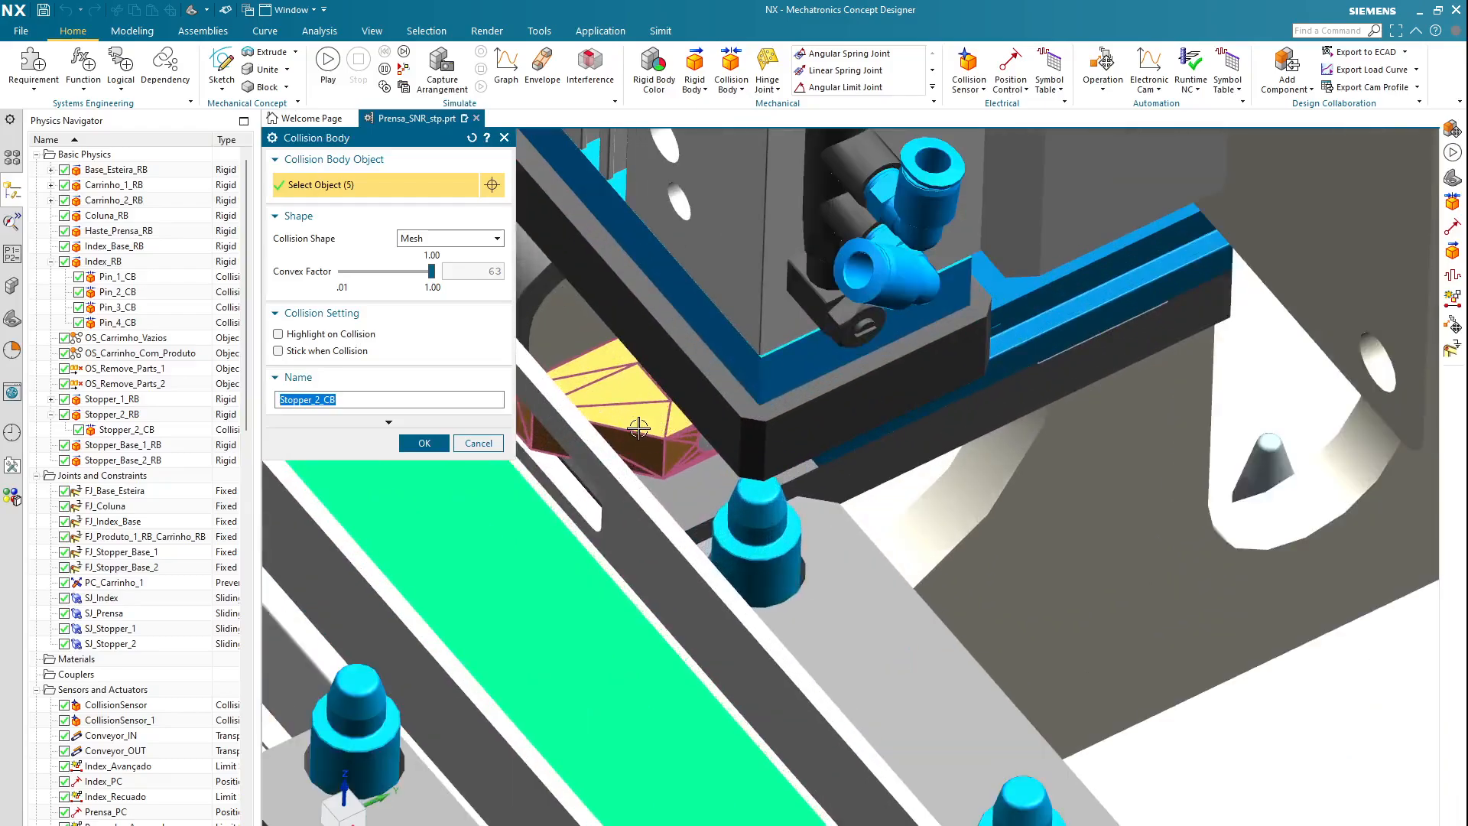
scroll(638, 428, "down", 4)
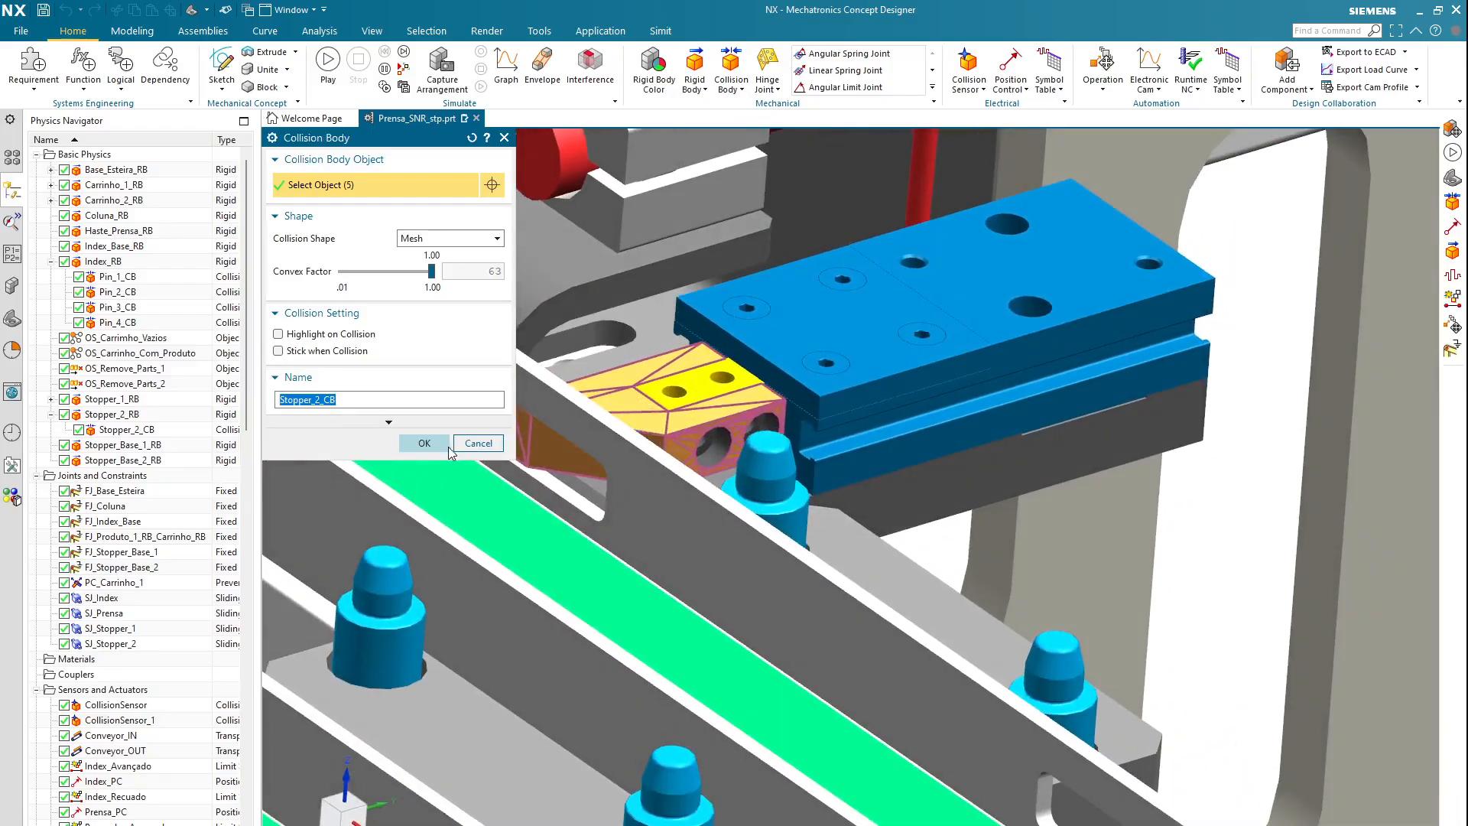
left_click(425, 443)
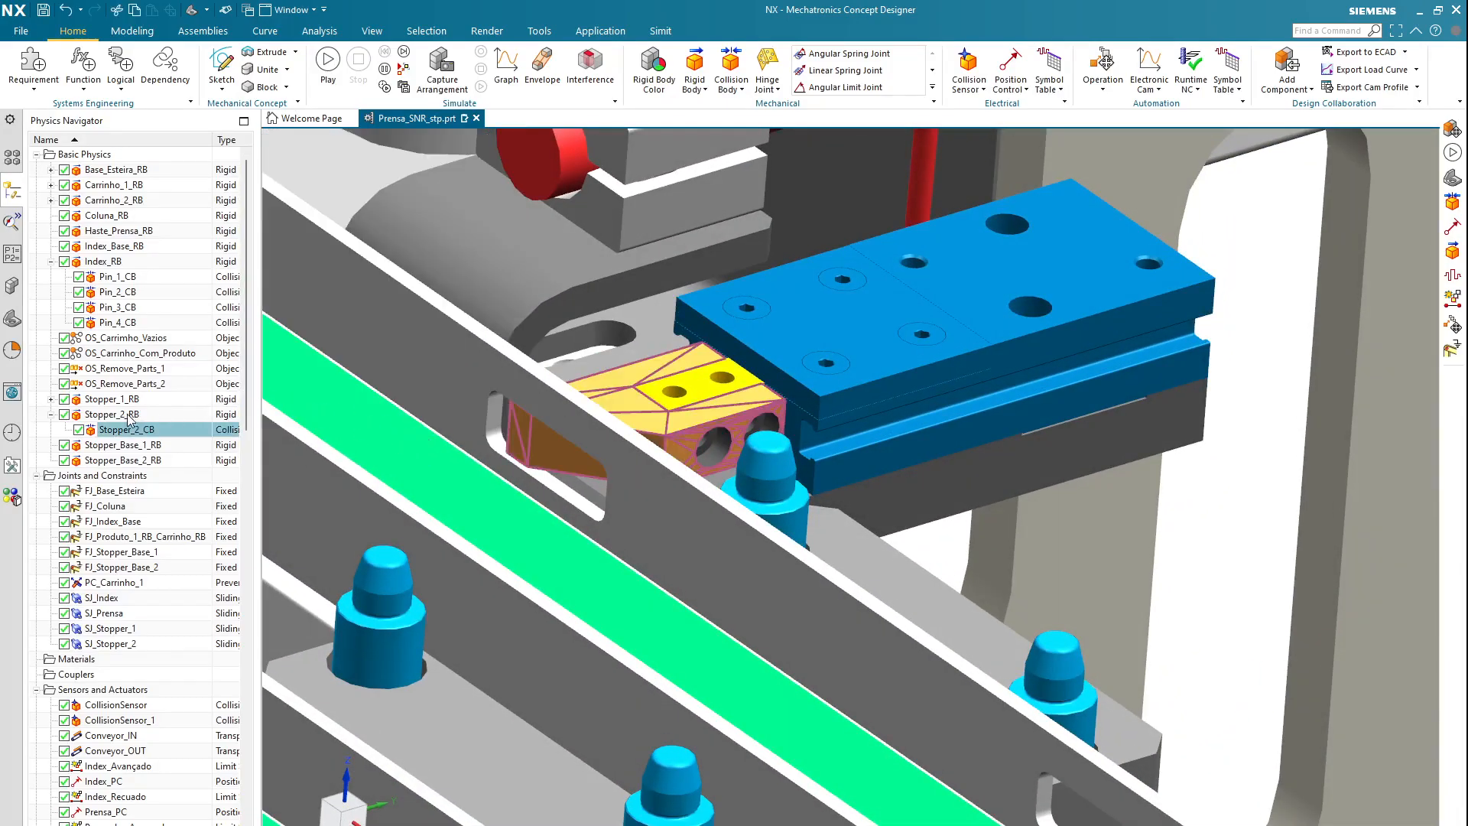
- Add three more faces of the first stopper's tip block to the Stopper_1_CB collision body, keeping the Mesh shape
left_click(50, 399)
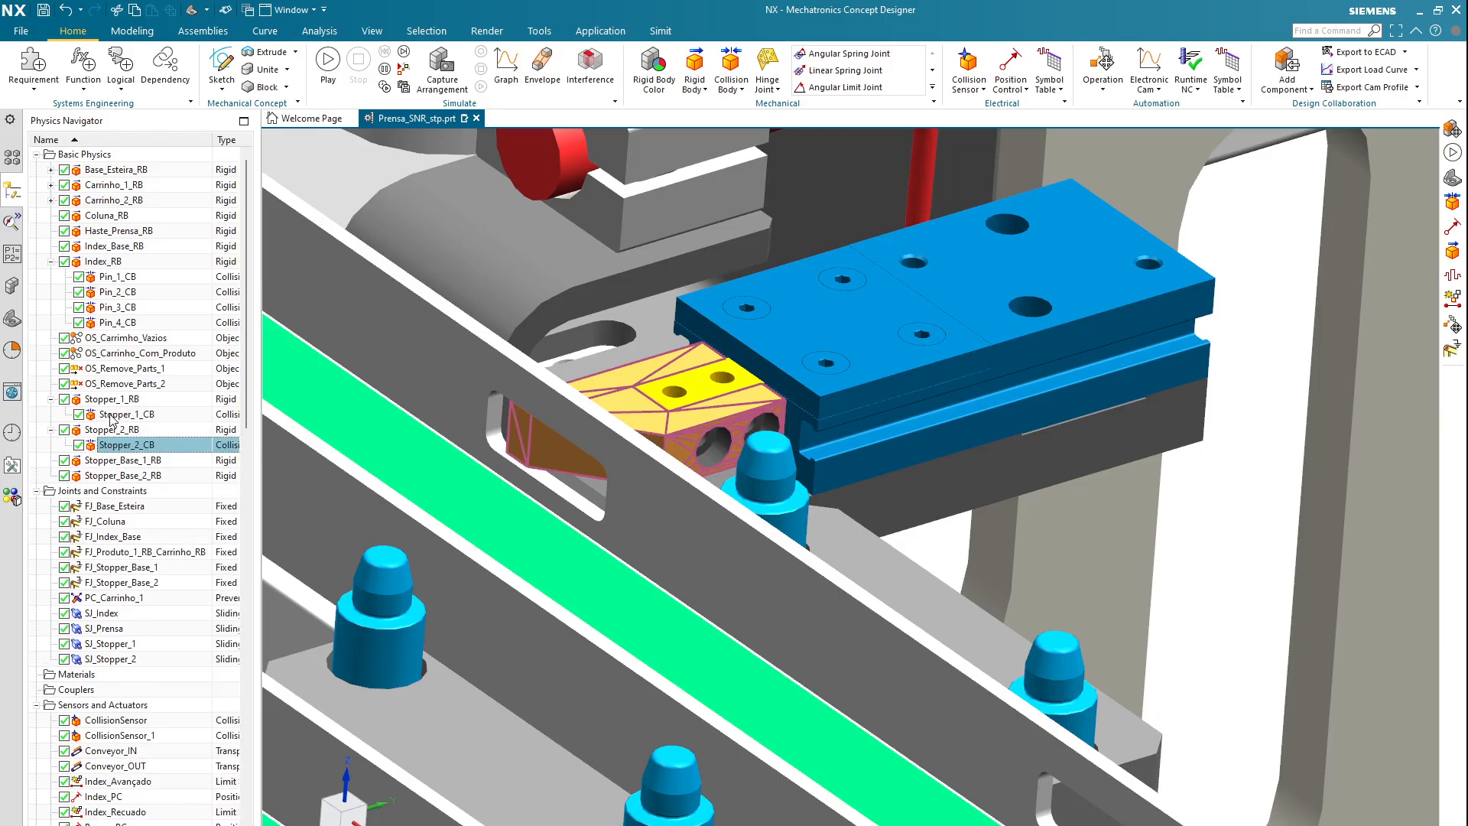
double_click(115, 414)
scroll(825, 558, "down", 4)
scroll(825, 557, "down", 3)
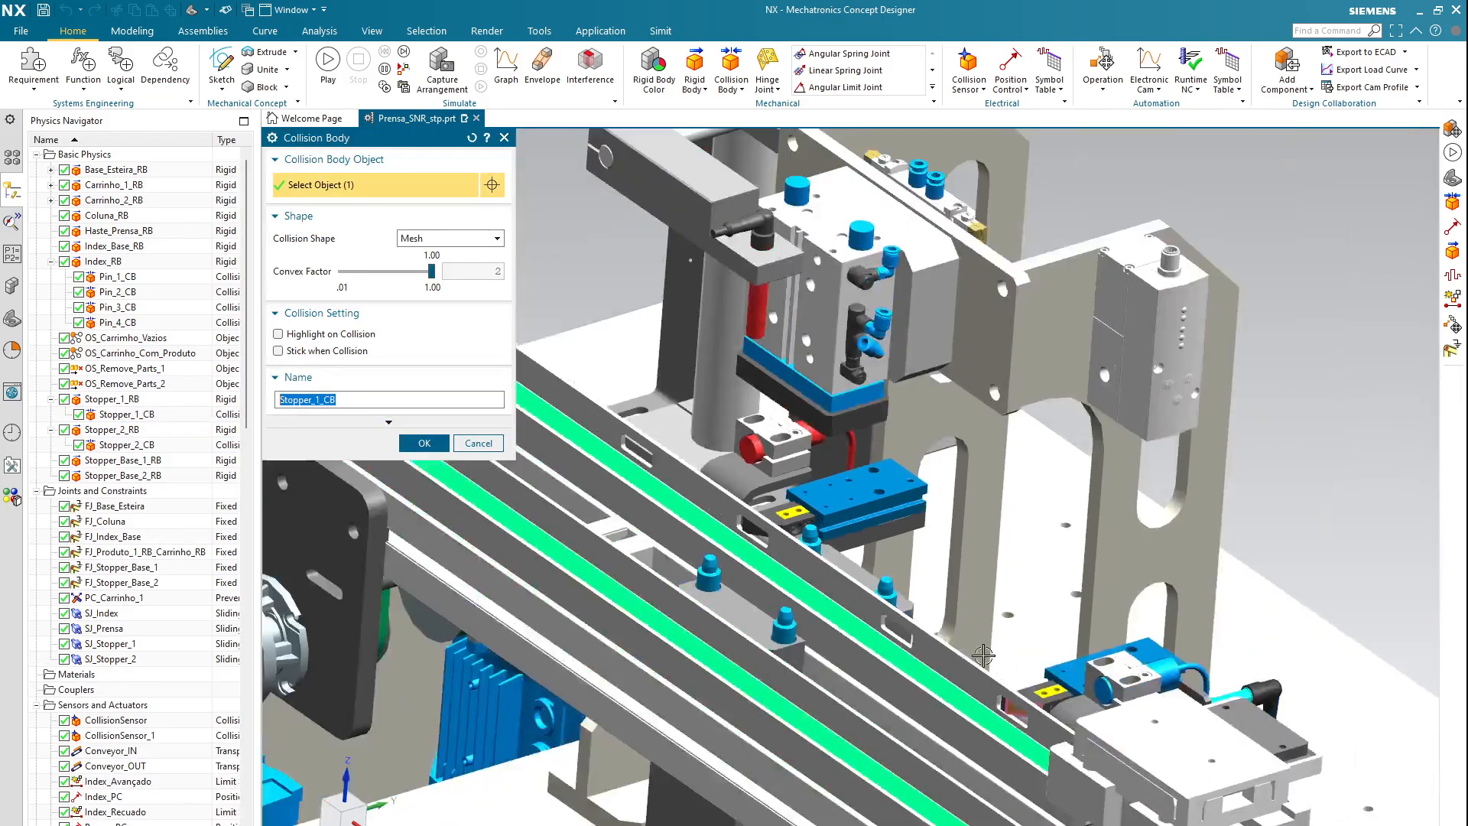
scroll(1009, 741, "up", 6)
left_click(1029, 742)
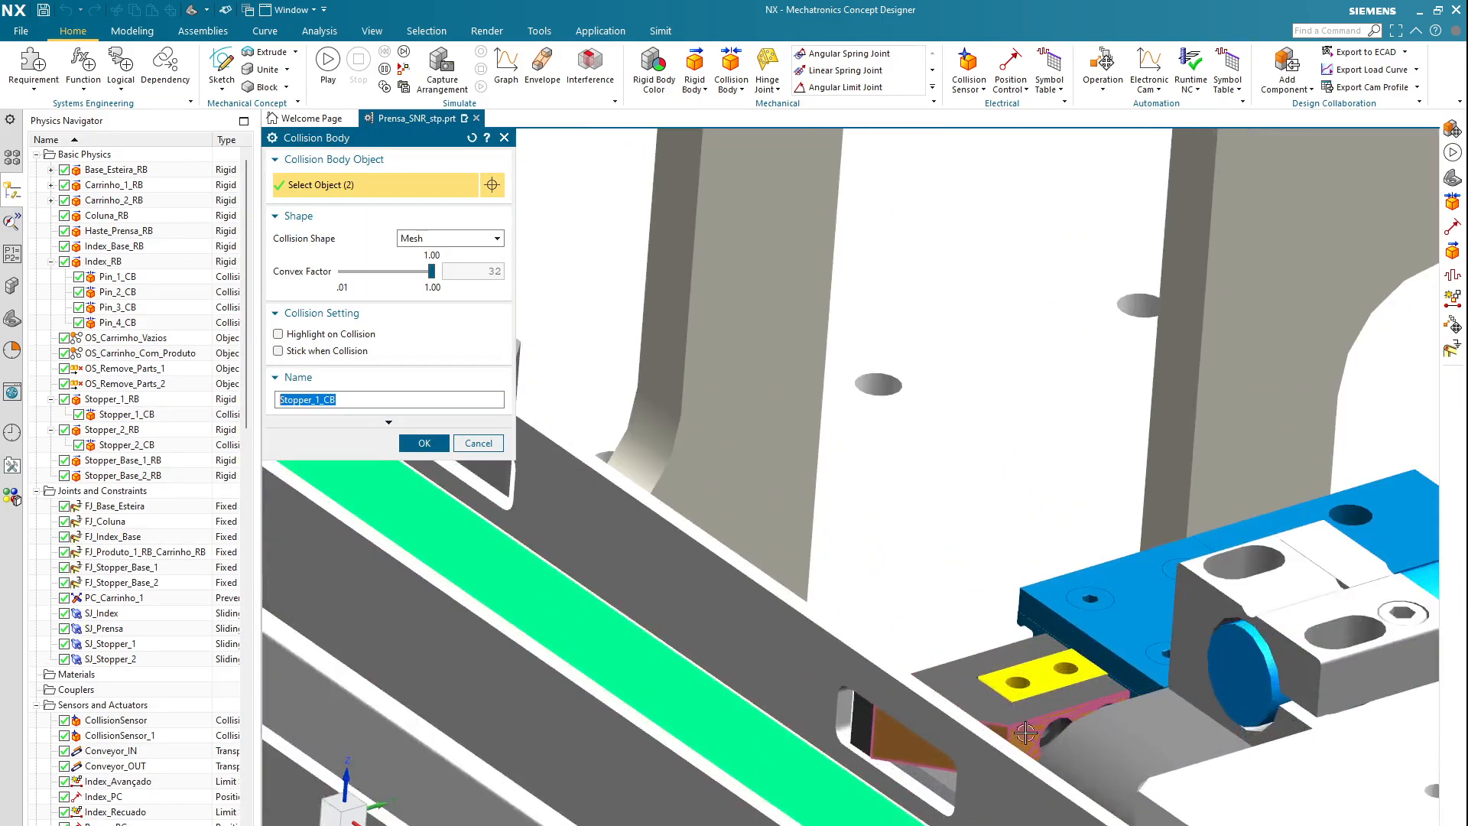
left_click(996, 705)
left_click(861, 732)
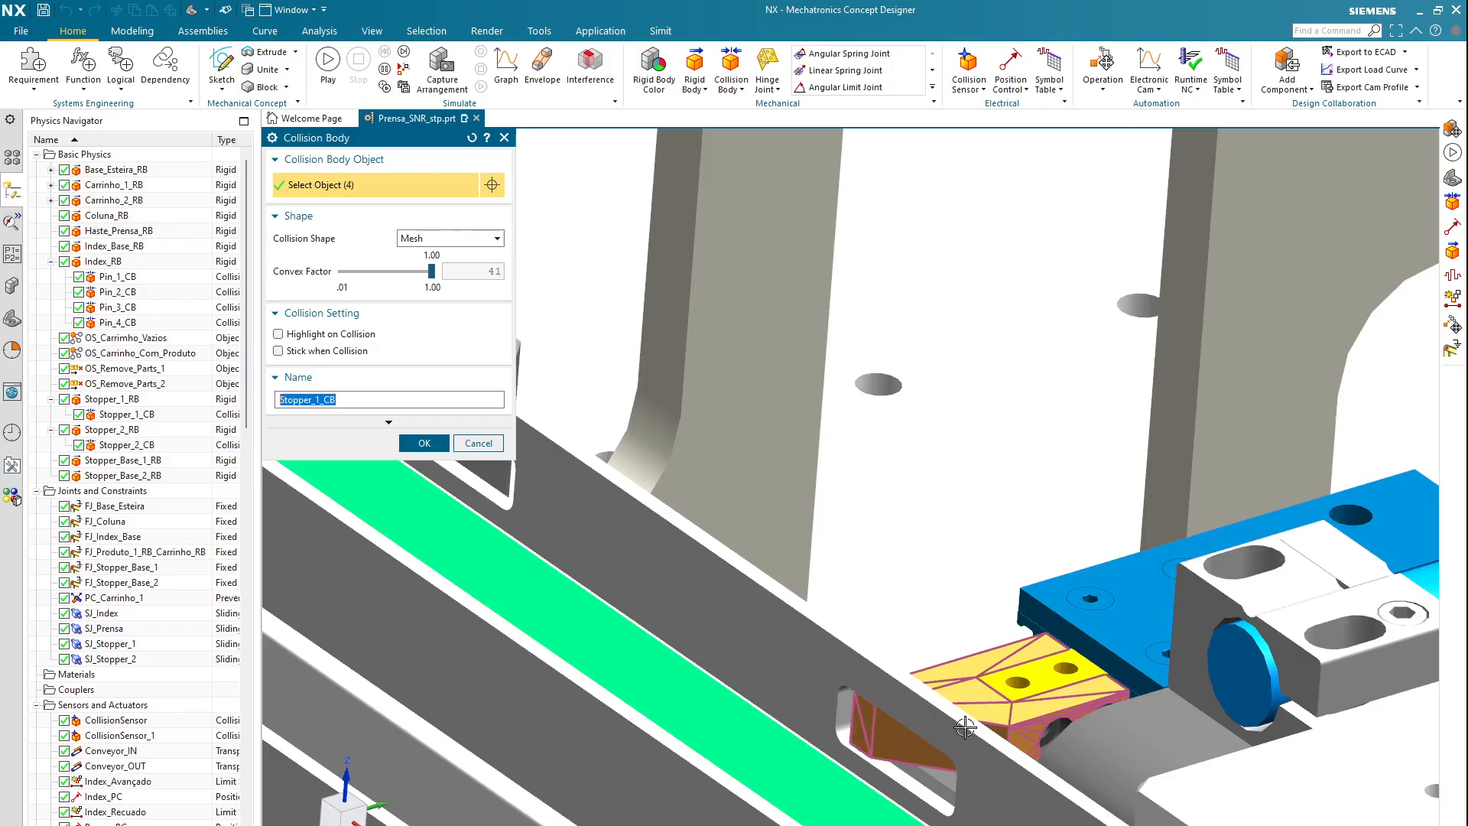
mouse_move(971, 711)
middle_mouse_down()
mouse_move(983, 700)
mouse_move(983, 717)
middle_mouse_up()
scroll(983, 717, "down", 6)
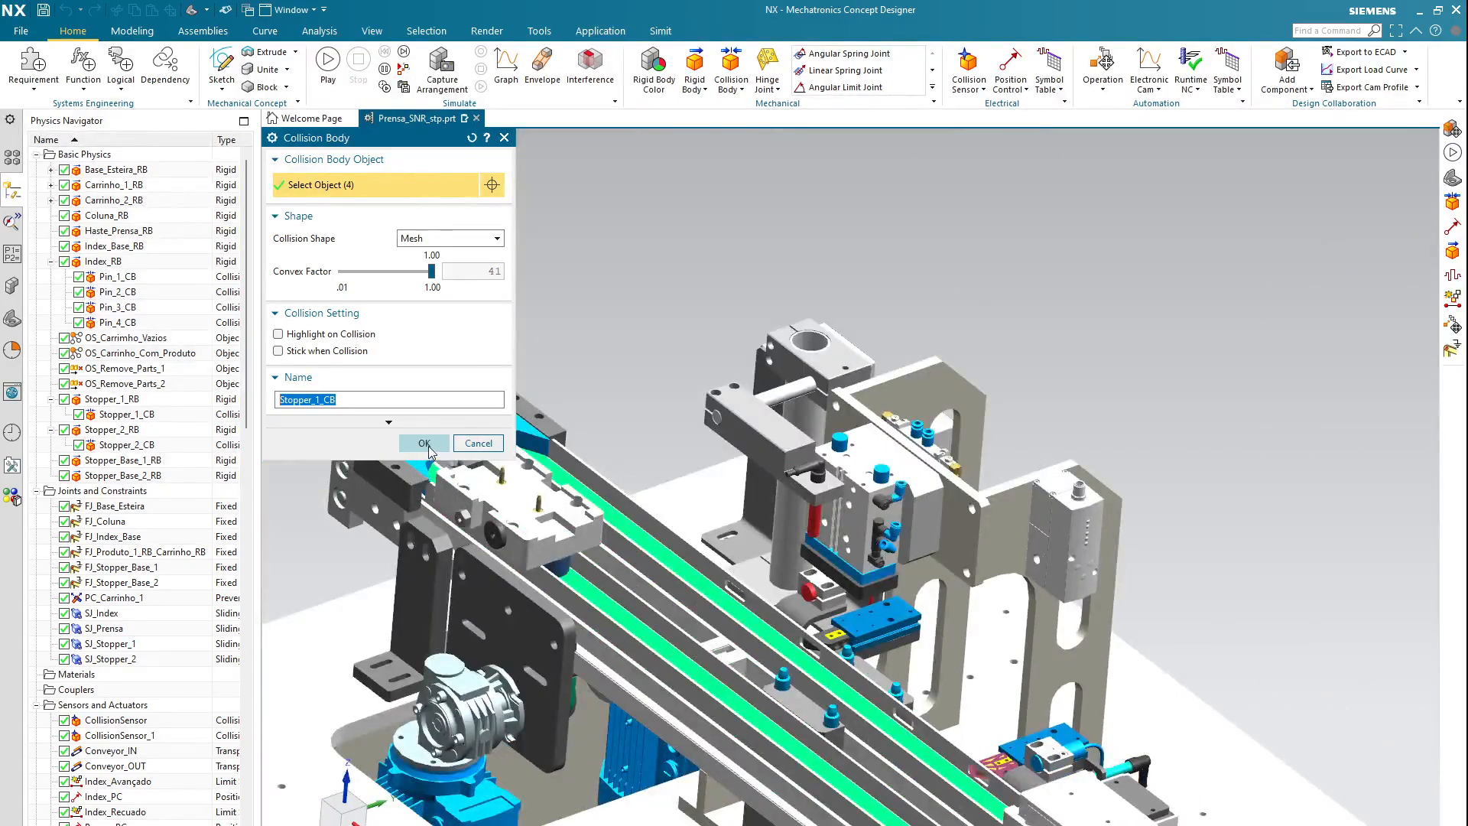
left_click(424, 443)
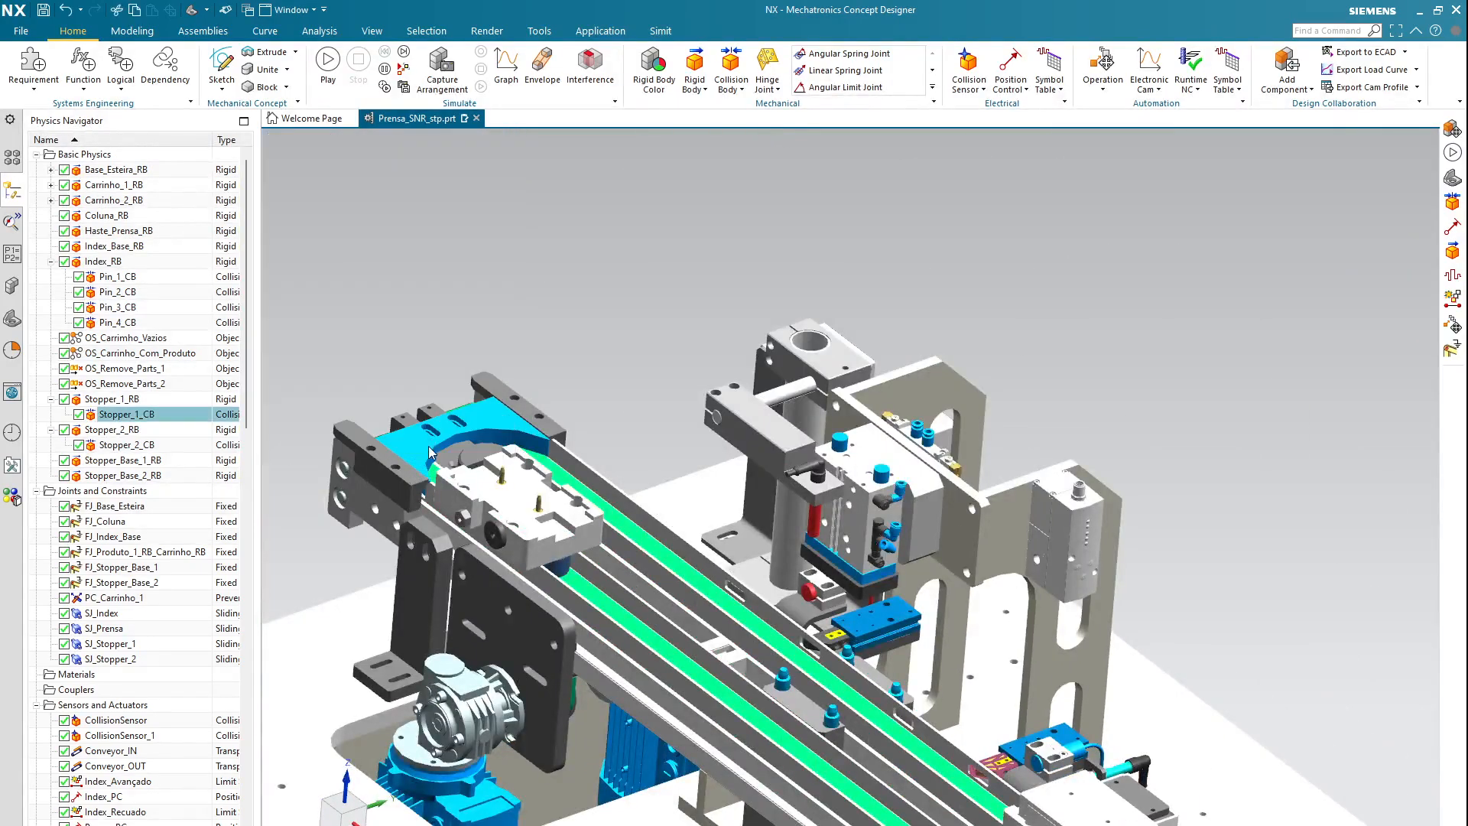
- Collapse Index_RB, Stopper_1_RB and Stopper_2_RB in the physics tree and look over the whole press assembly
left_click(51, 262)
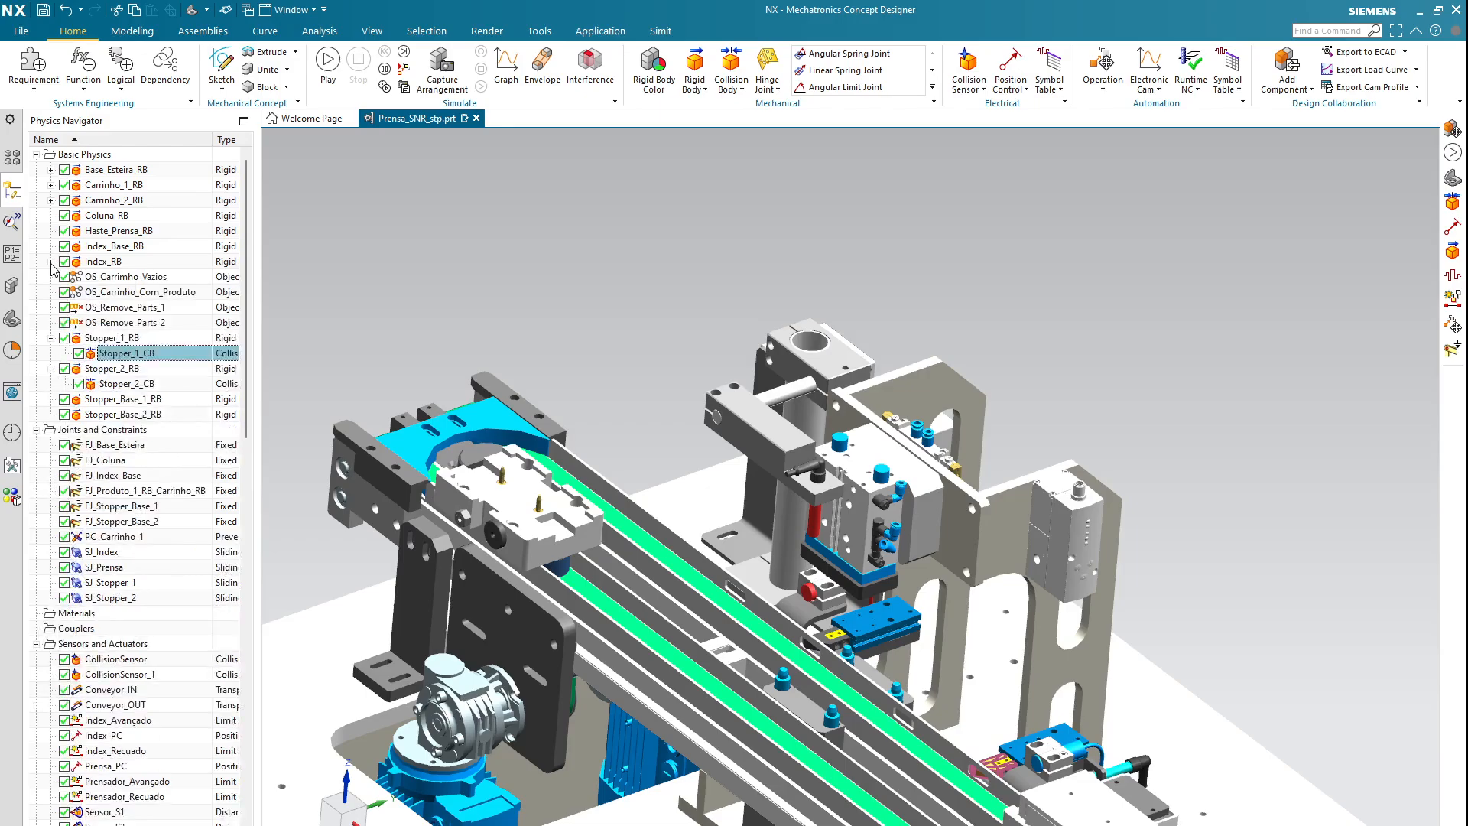
left_click(51, 338)
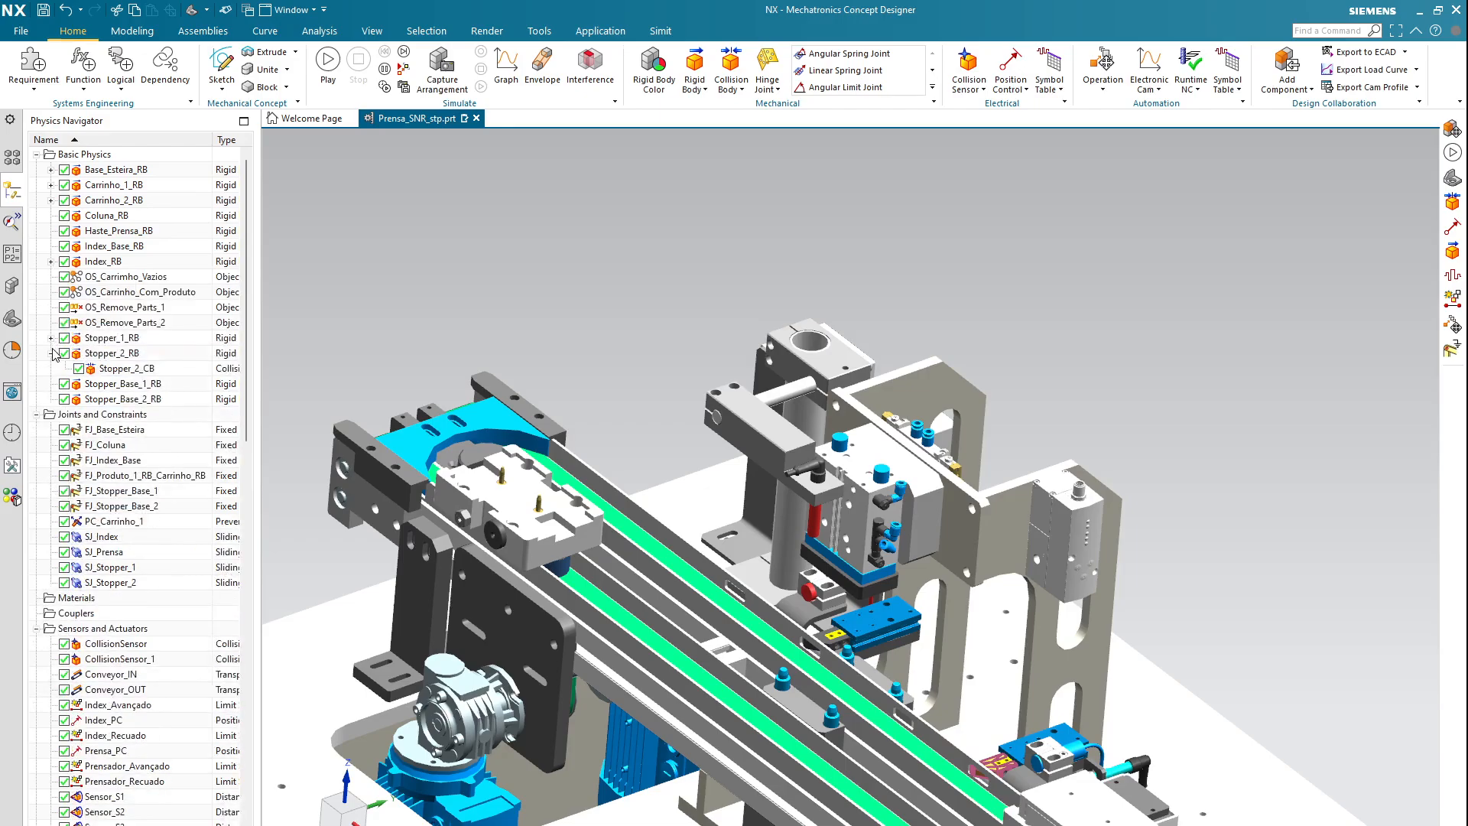
left_click(51, 353)
scroll(683, 482, "down", 5)
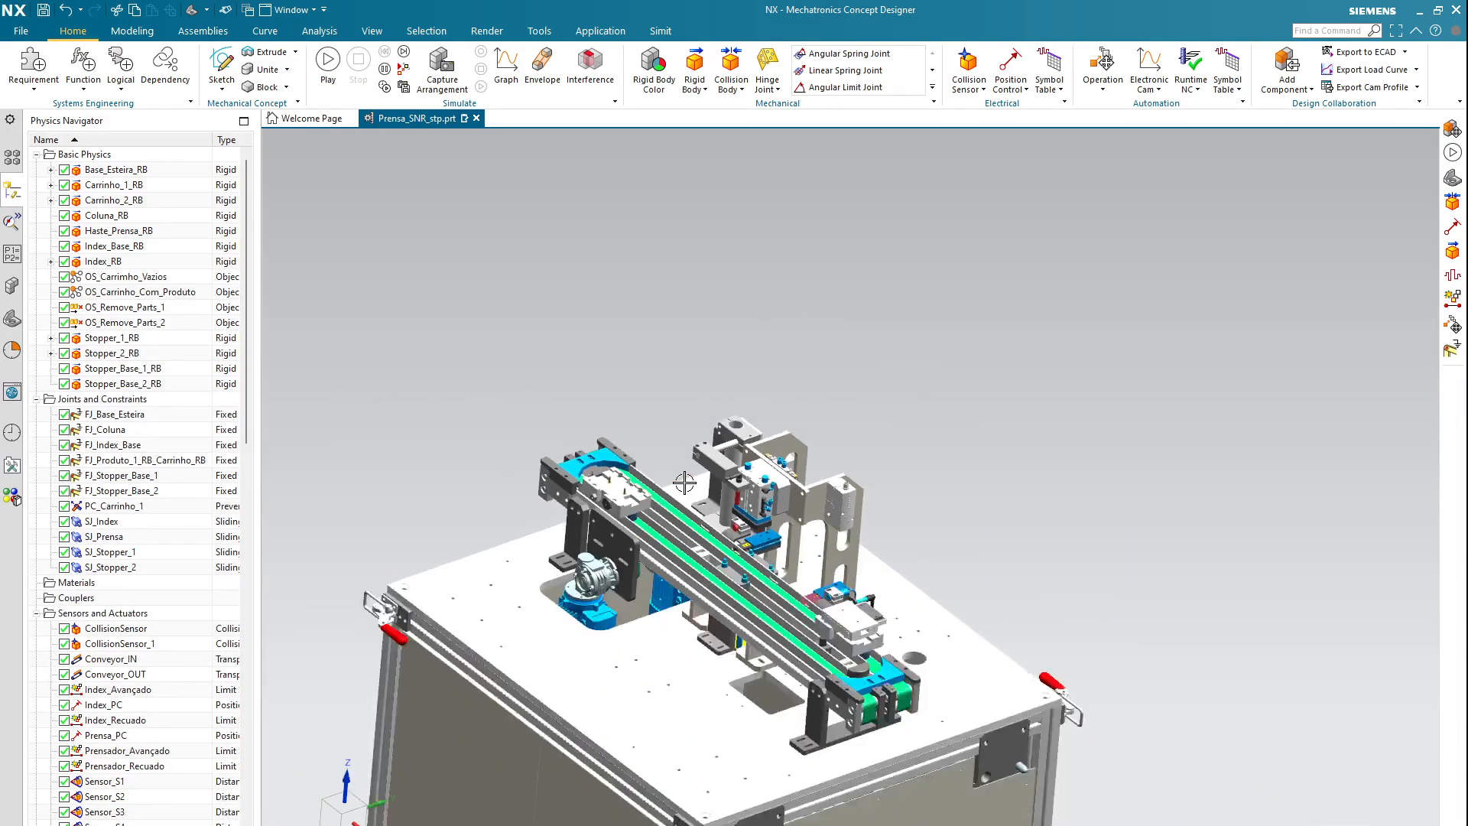
scroll(604, 478, "up", 5)
scroll(604, 477, "up", 1)
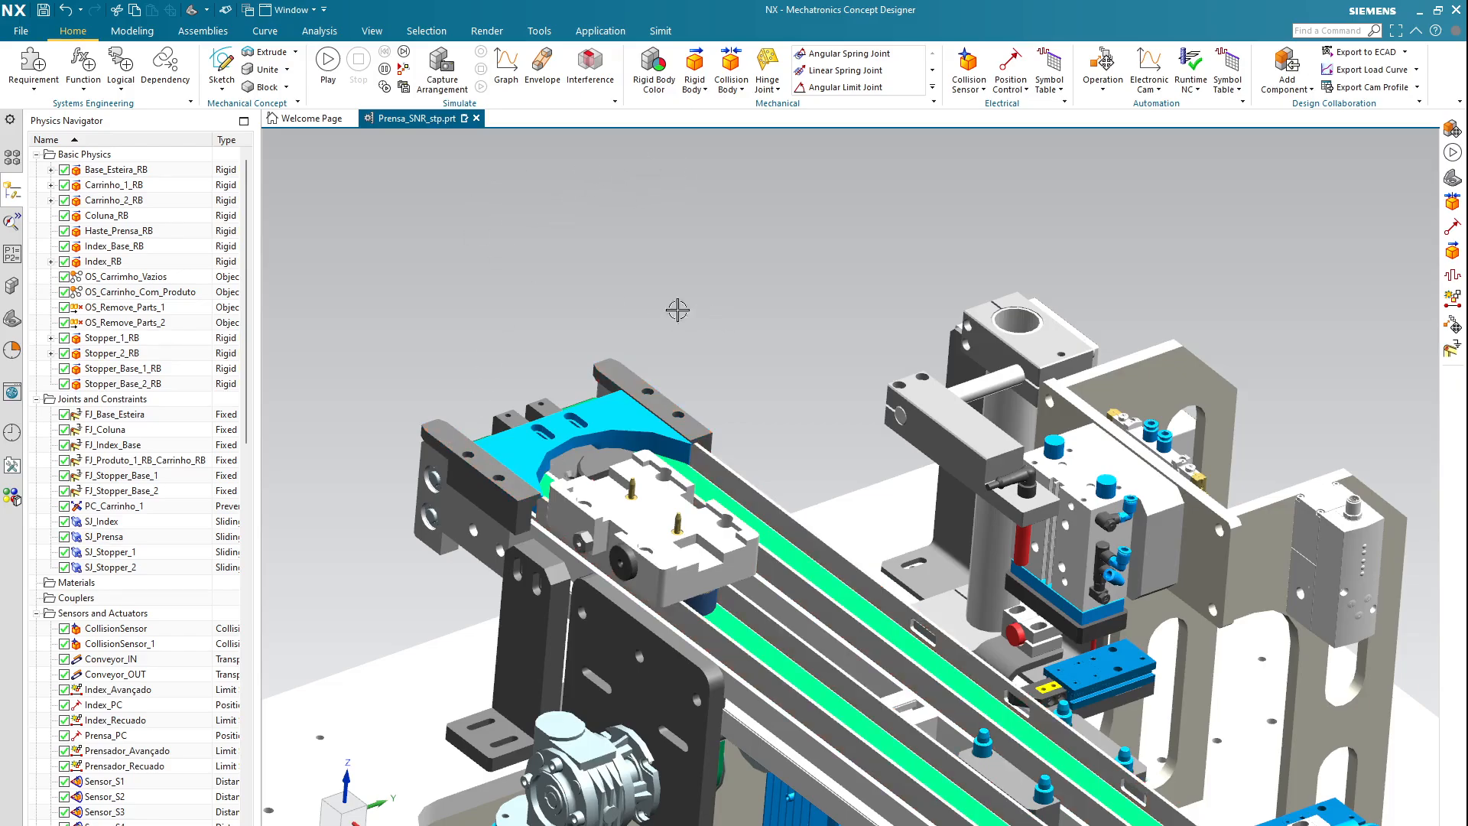
scroll(678, 310, "down", 3)
- Examine the available Collision Body and Rigid Body commands, including Object Source and Object Sink, without starting any
left_click(737, 91)
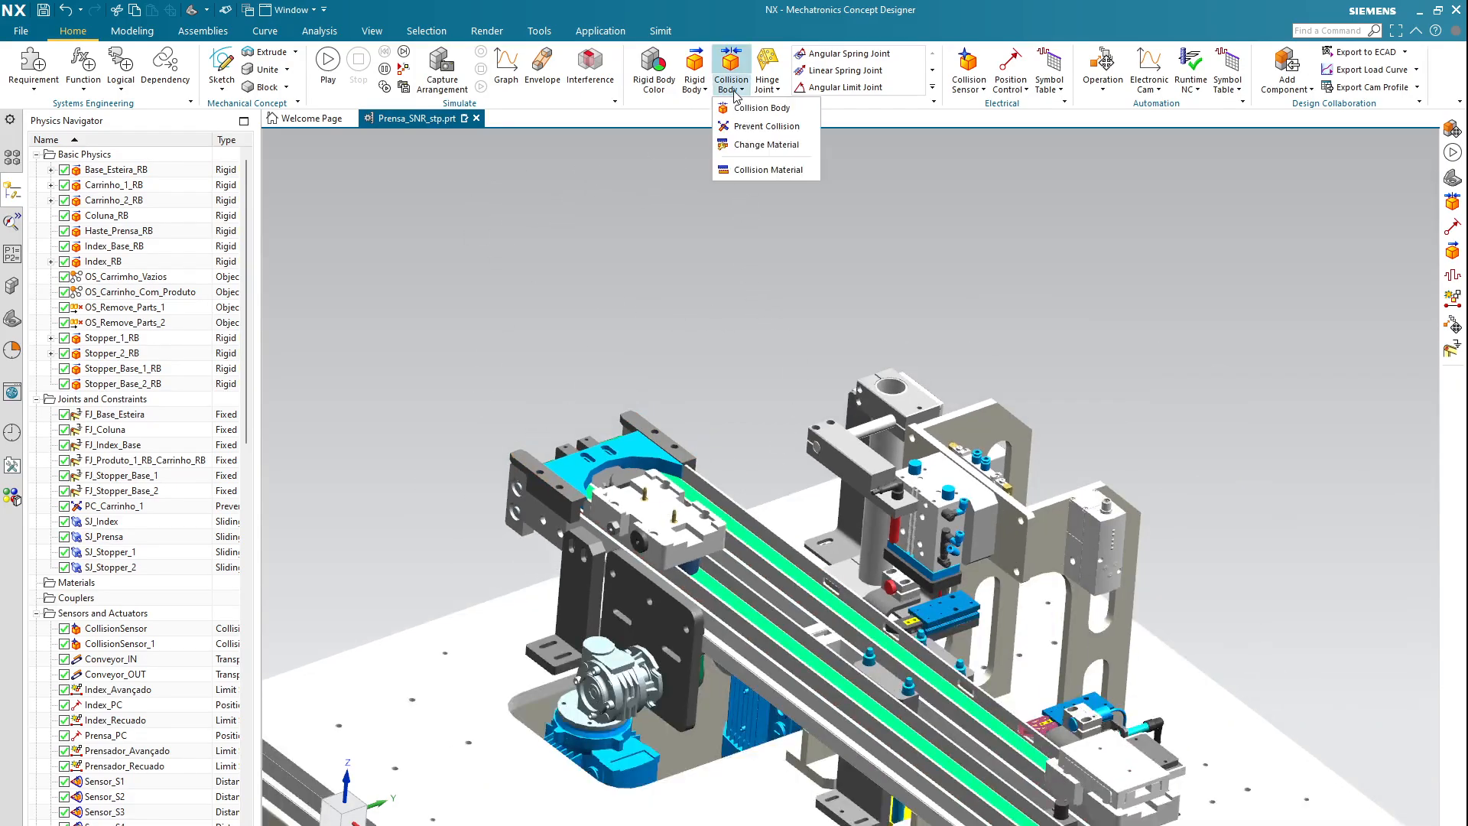
left_click(704, 91)
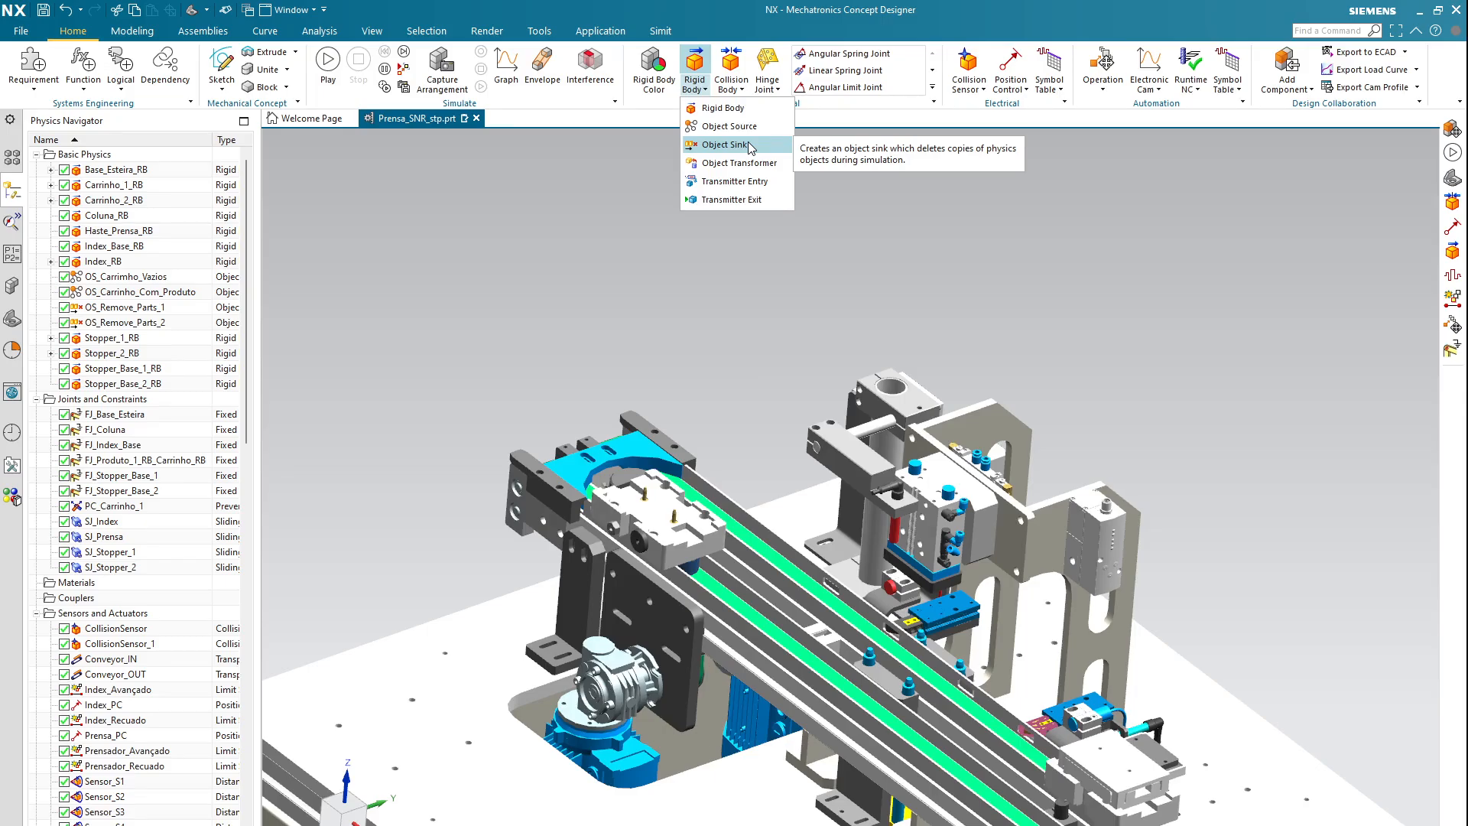
left_click(757, 390)
key("Escape")
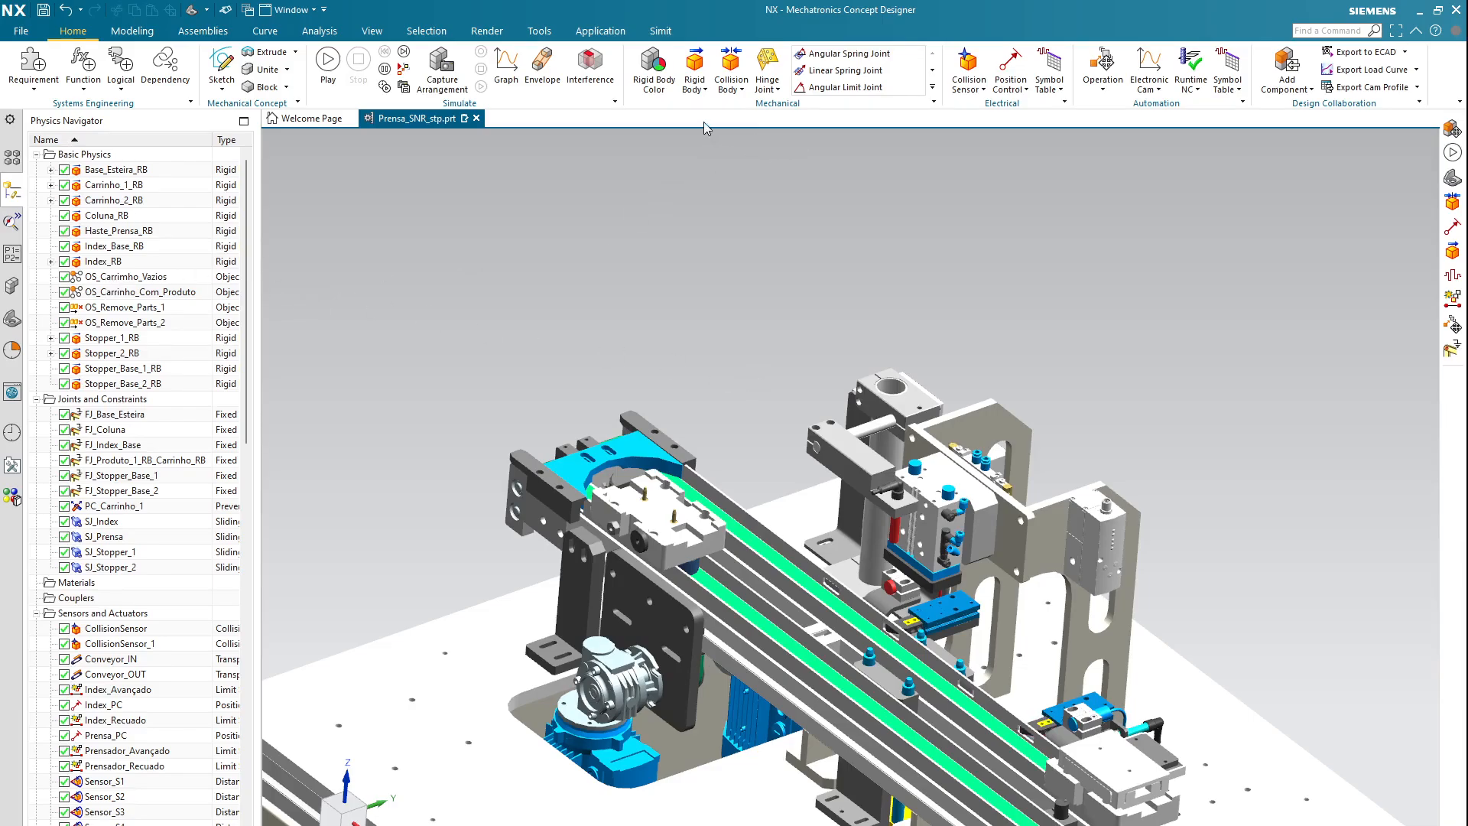
left_click(737, 93)
left_click(696, 91)
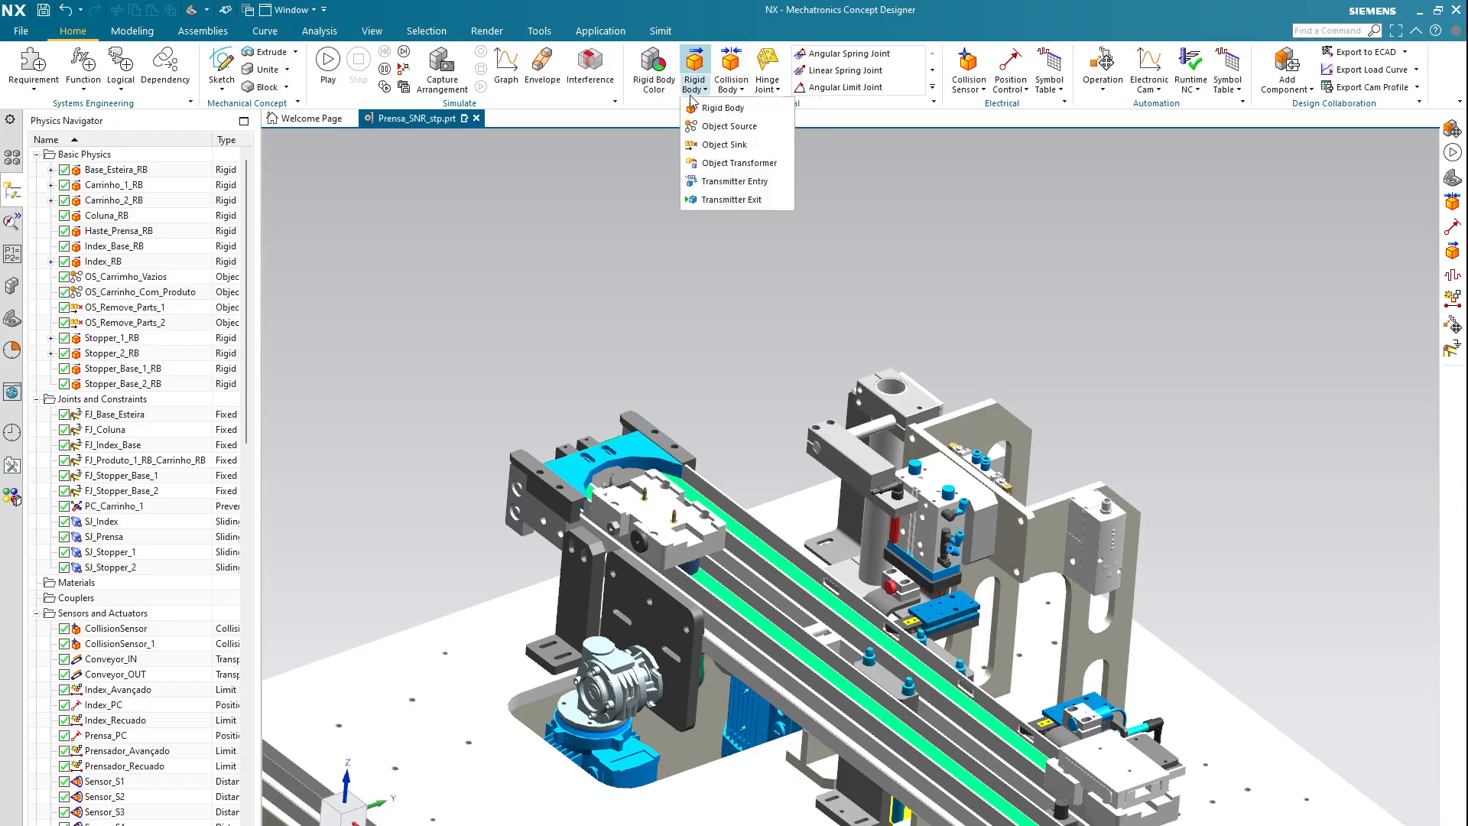
left_click(696, 92)
left_click(696, 92)
left_click(605, 192)
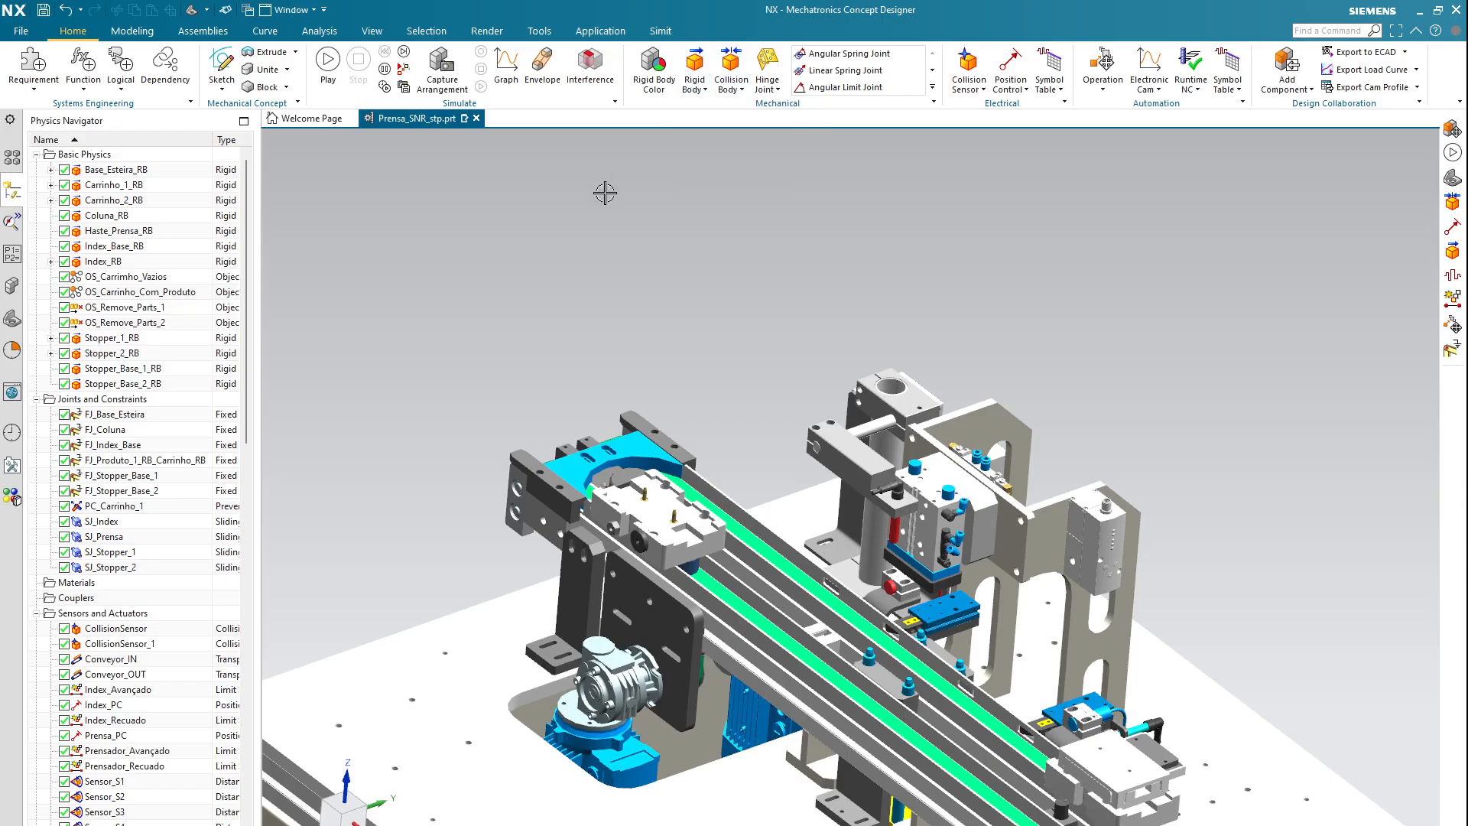
- Review the OS_Carrimho_Vazios object source and its trigger options, and accept it with the Time Based trigger
double_click(113, 278)
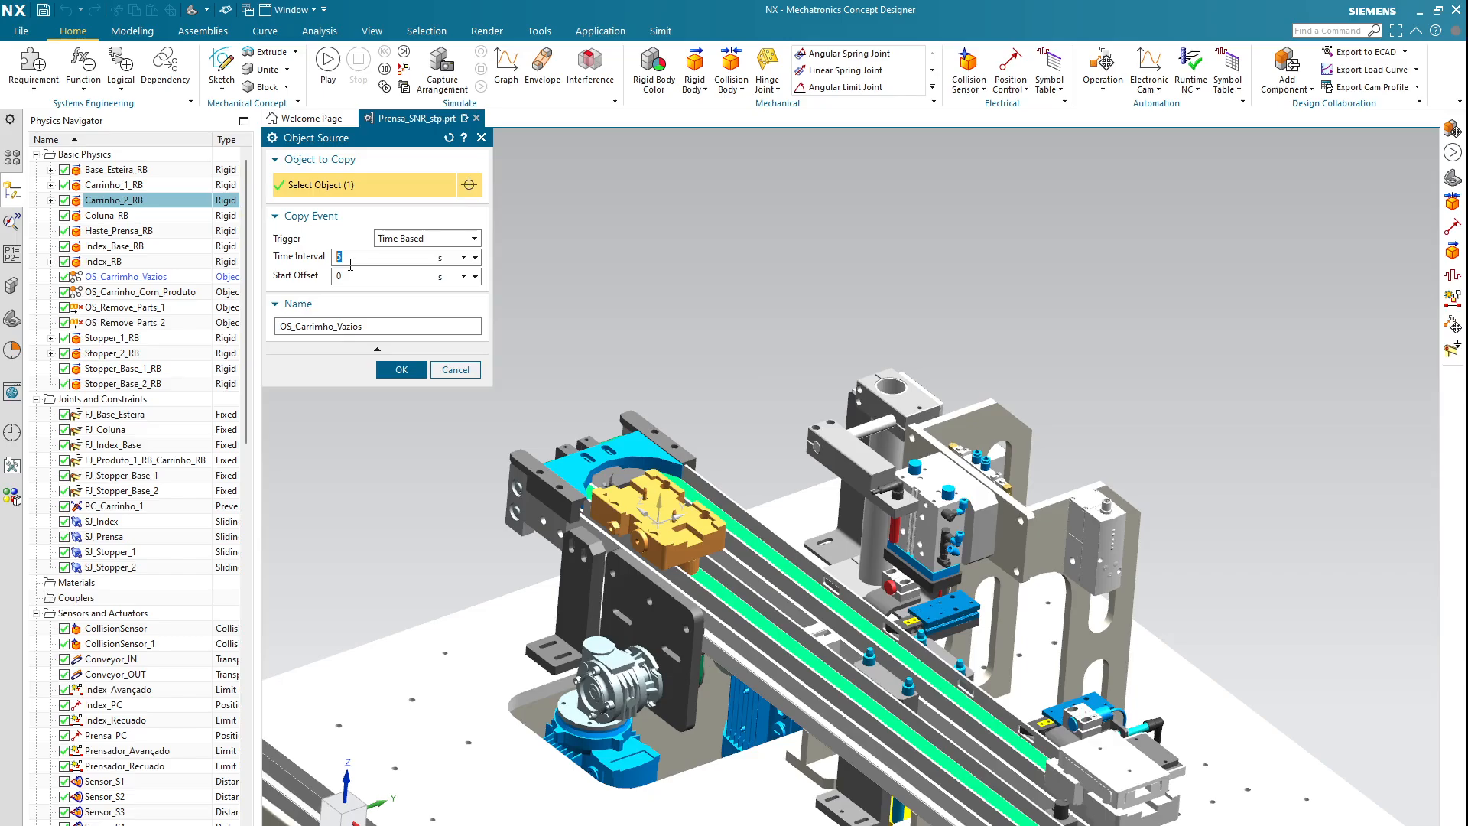
left_click(473, 239)
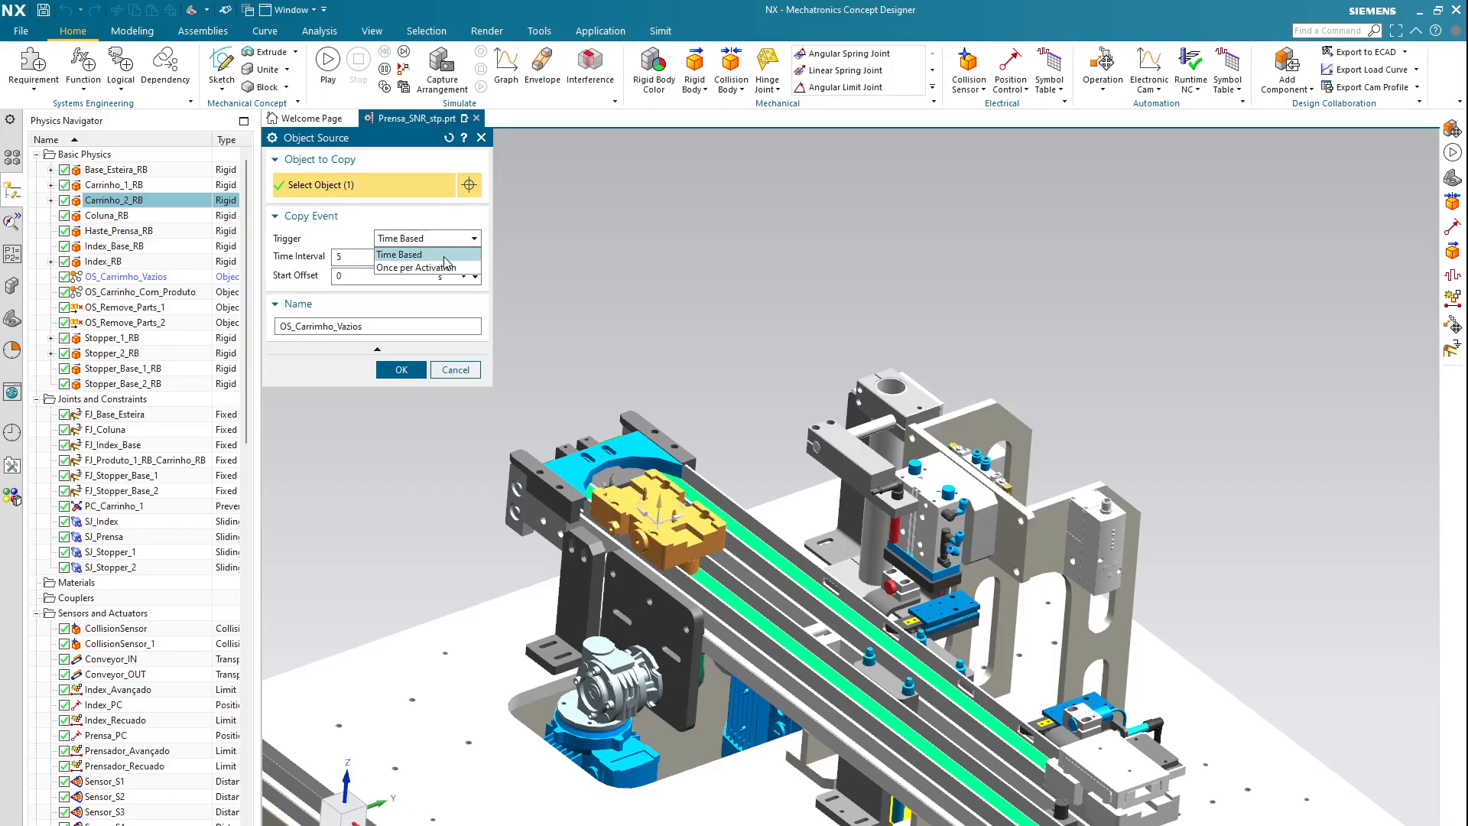
left_click(444, 255)
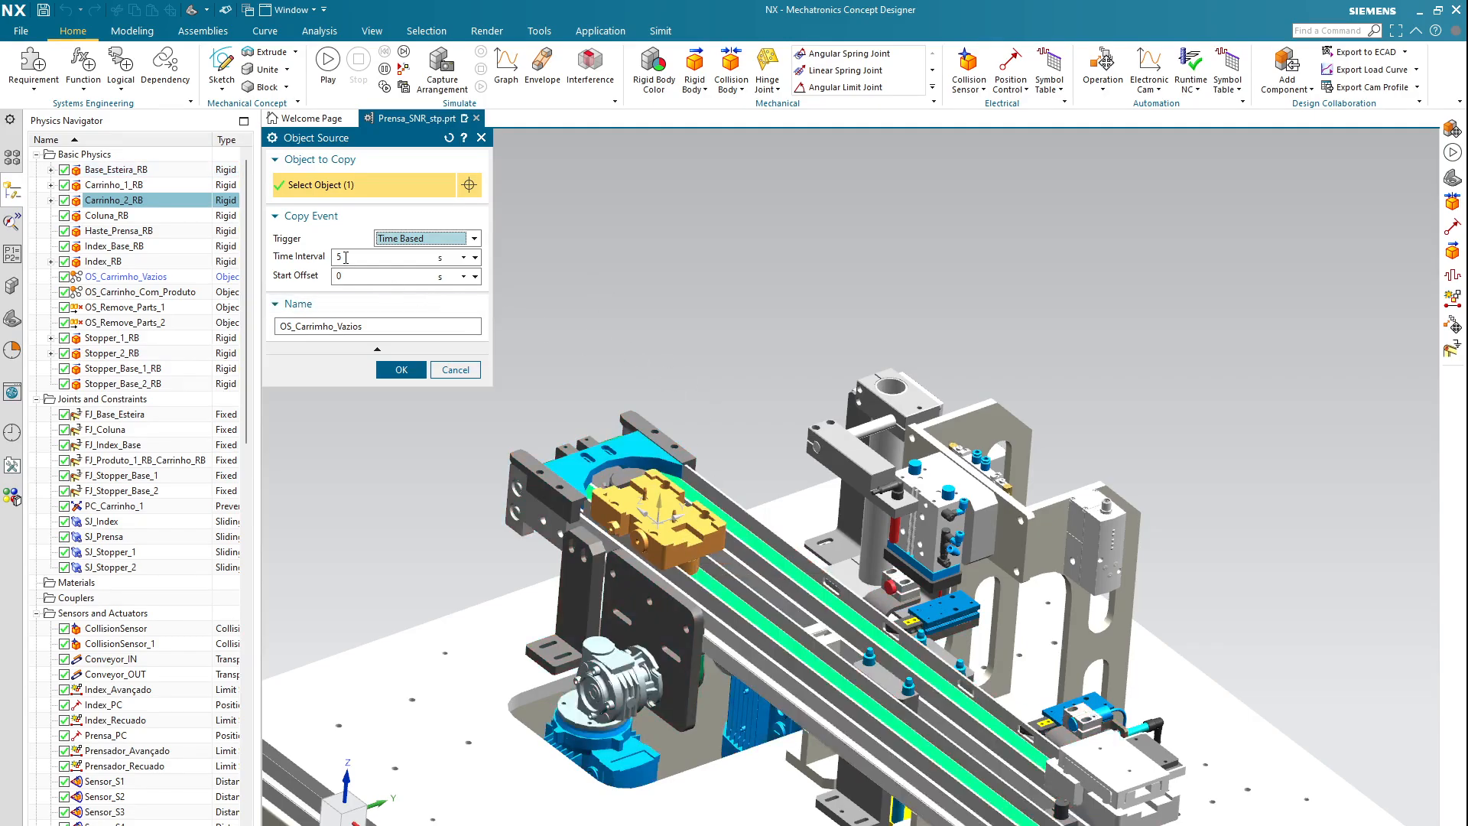
left_click(401, 370)
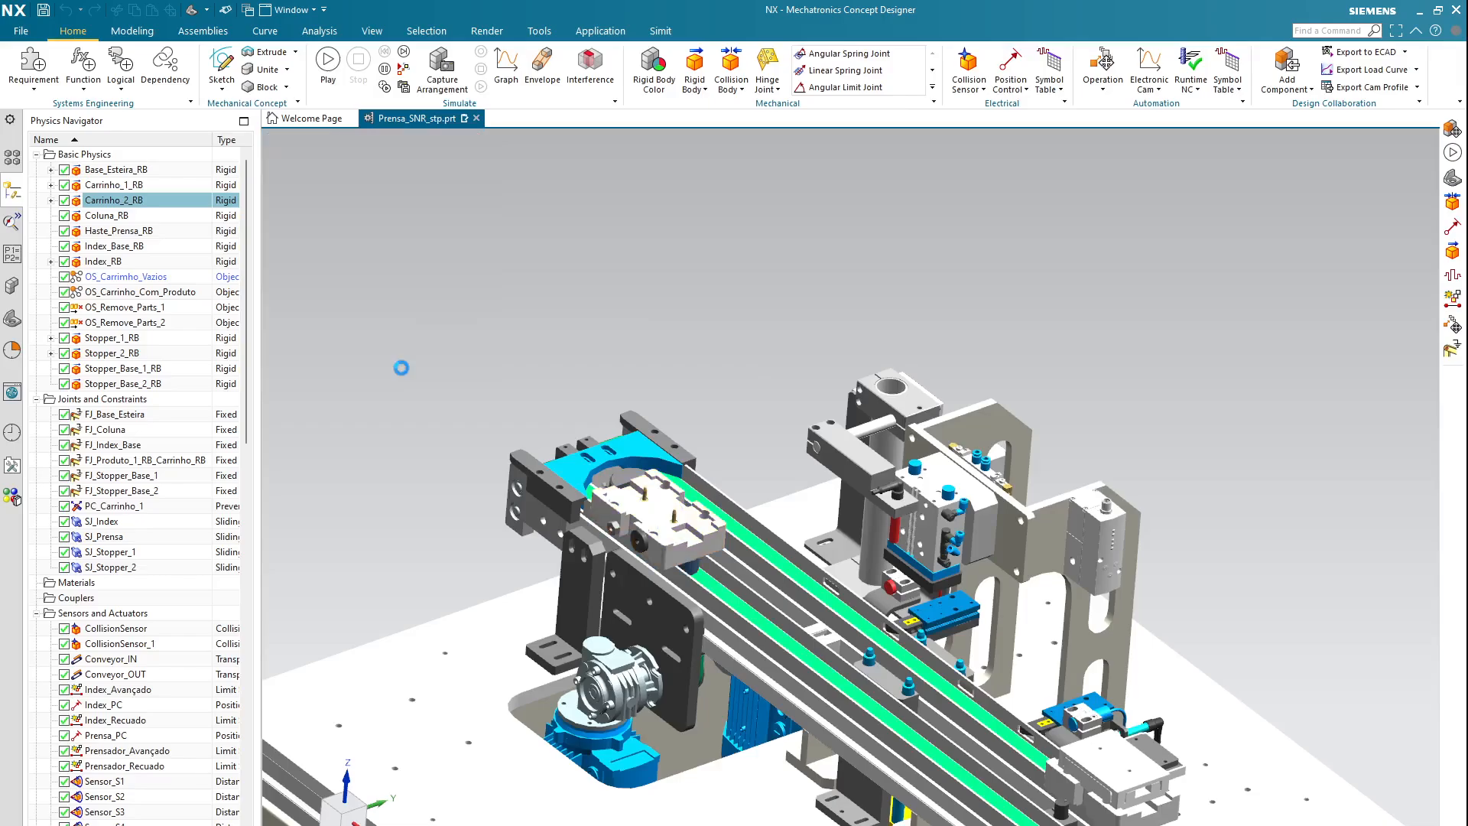
- Check the cart copied by the OS_Carrinho_Com_Produto object source at the conveyor end and accept the definition
left_click(147, 292)
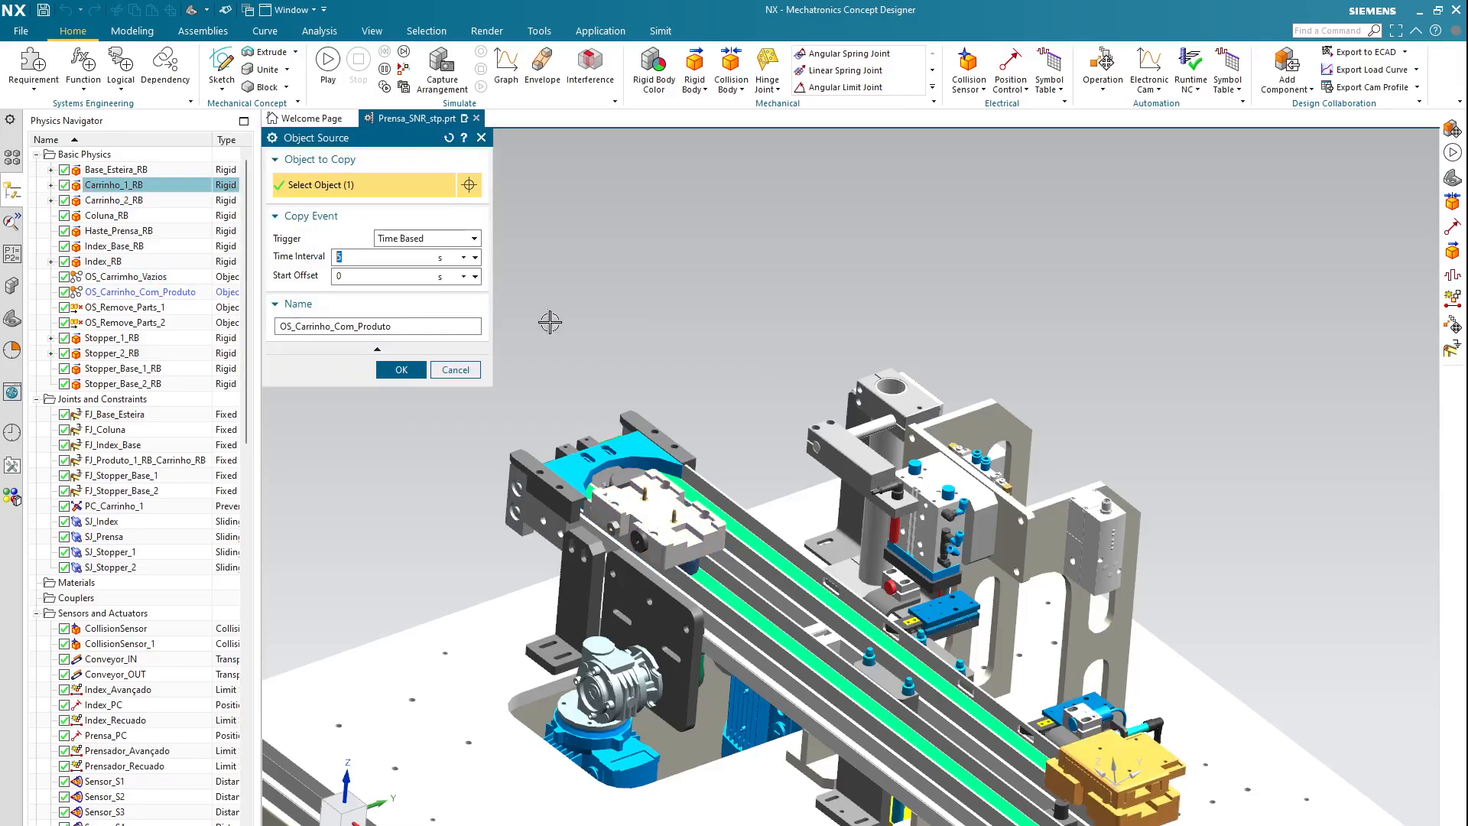
scroll(743, 336, "down", 3)
scroll(1035, 619, "up", 2)
scroll(974, 562, "up", 2)
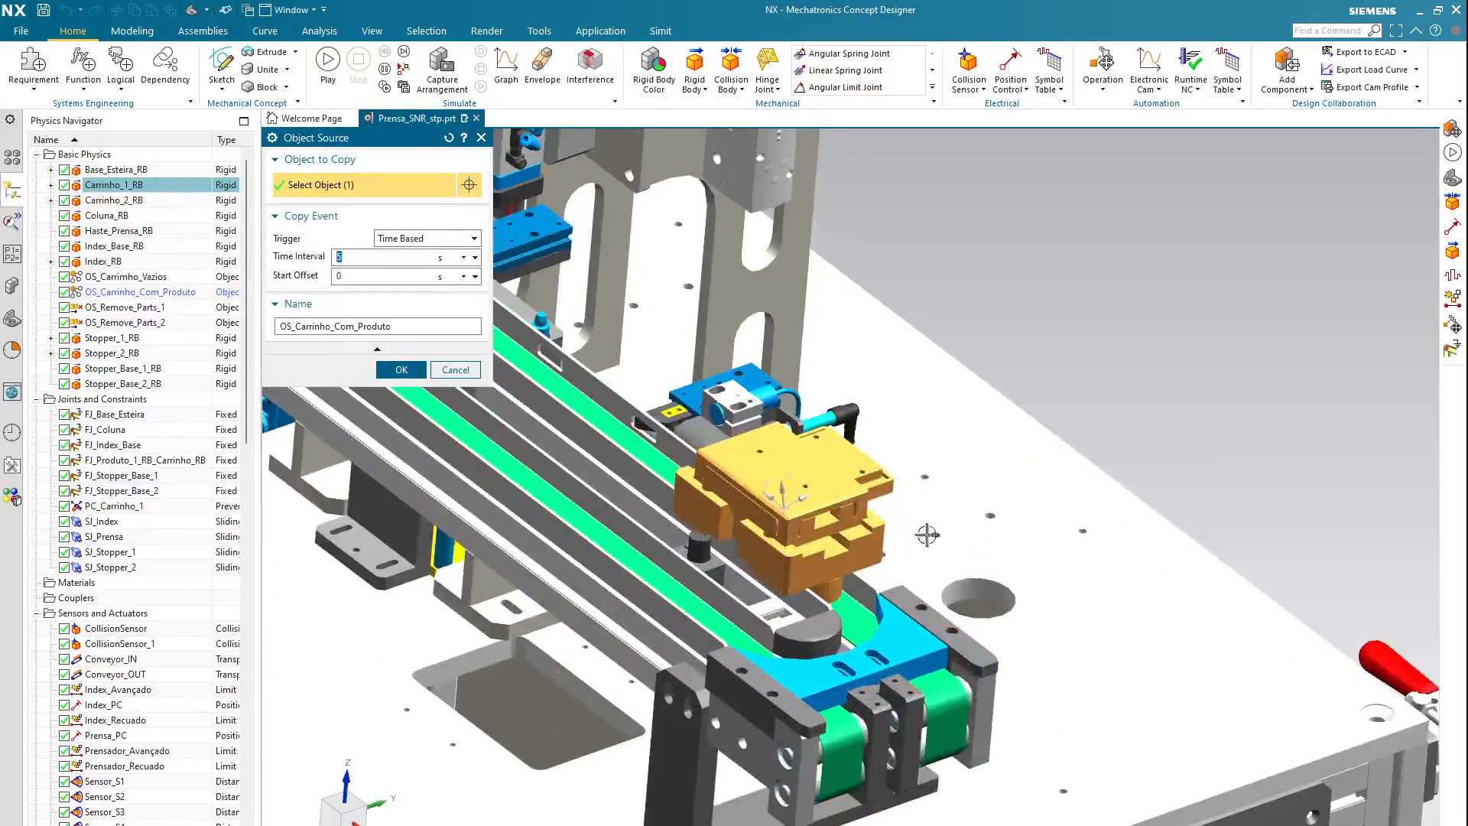
left_click(421, 369)
scroll(426, 370, "down", 5)
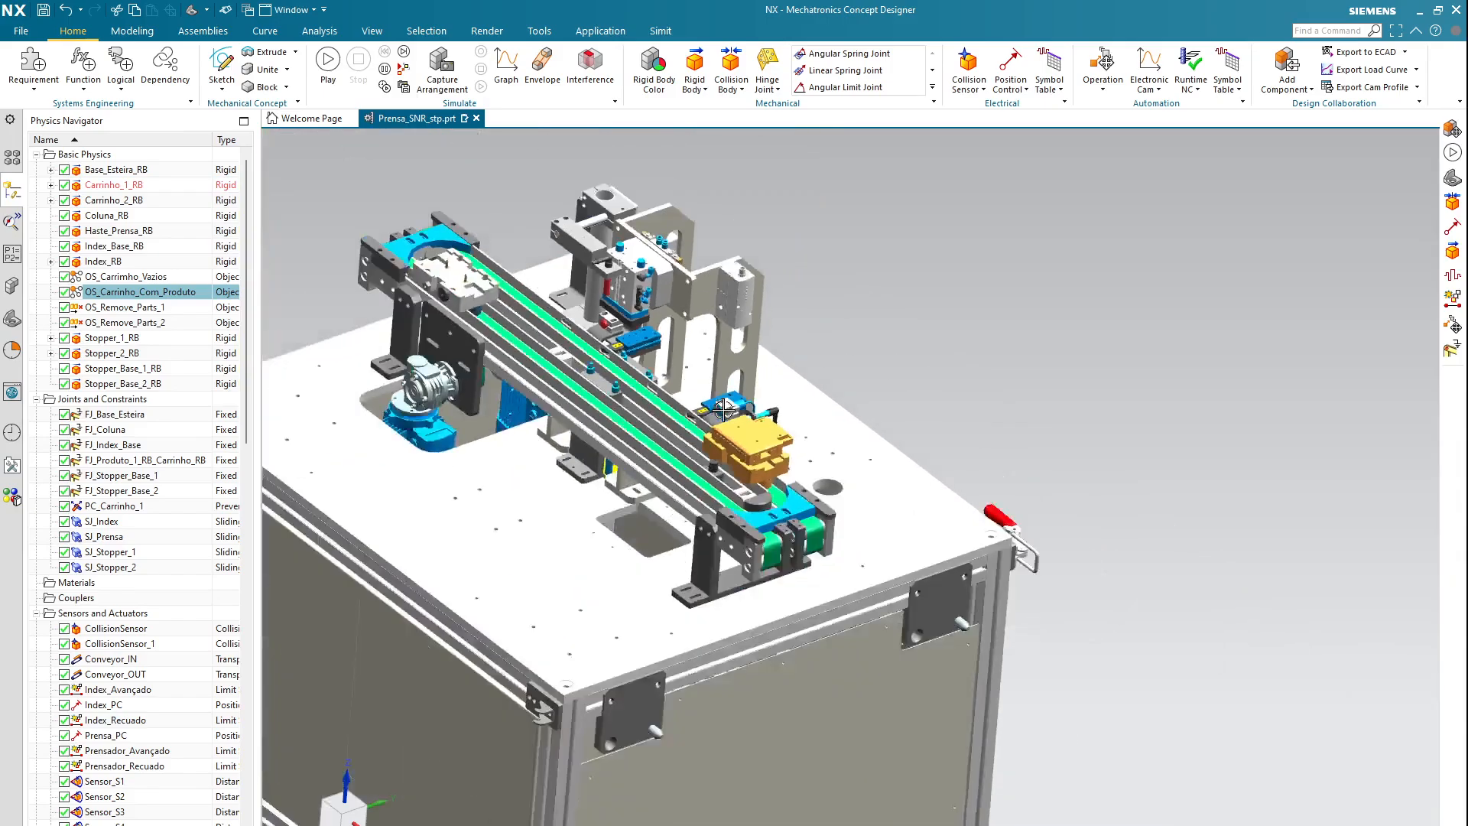
scroll(505, 222, "up", 2)
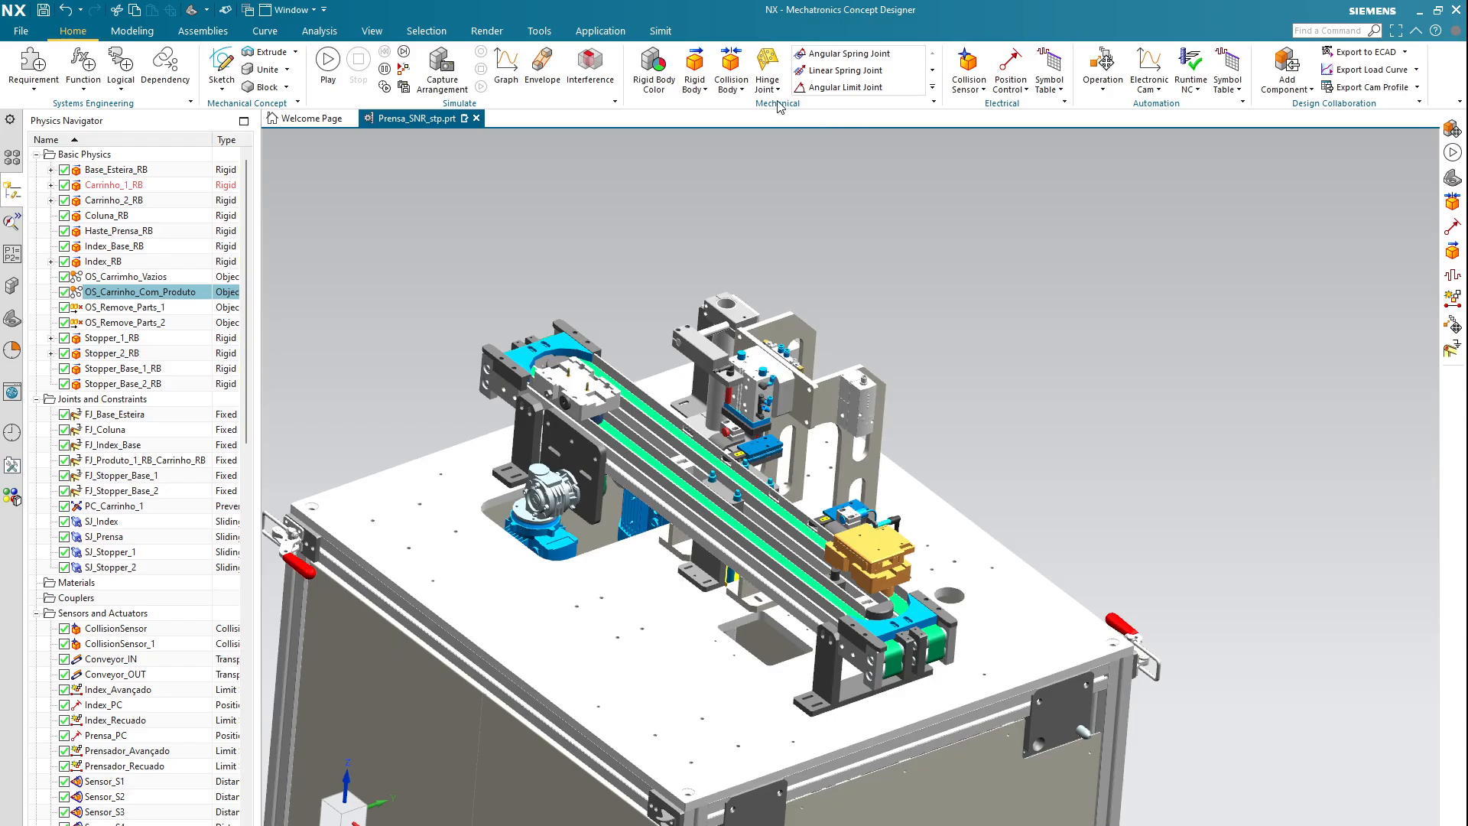
left_click(967, 90)
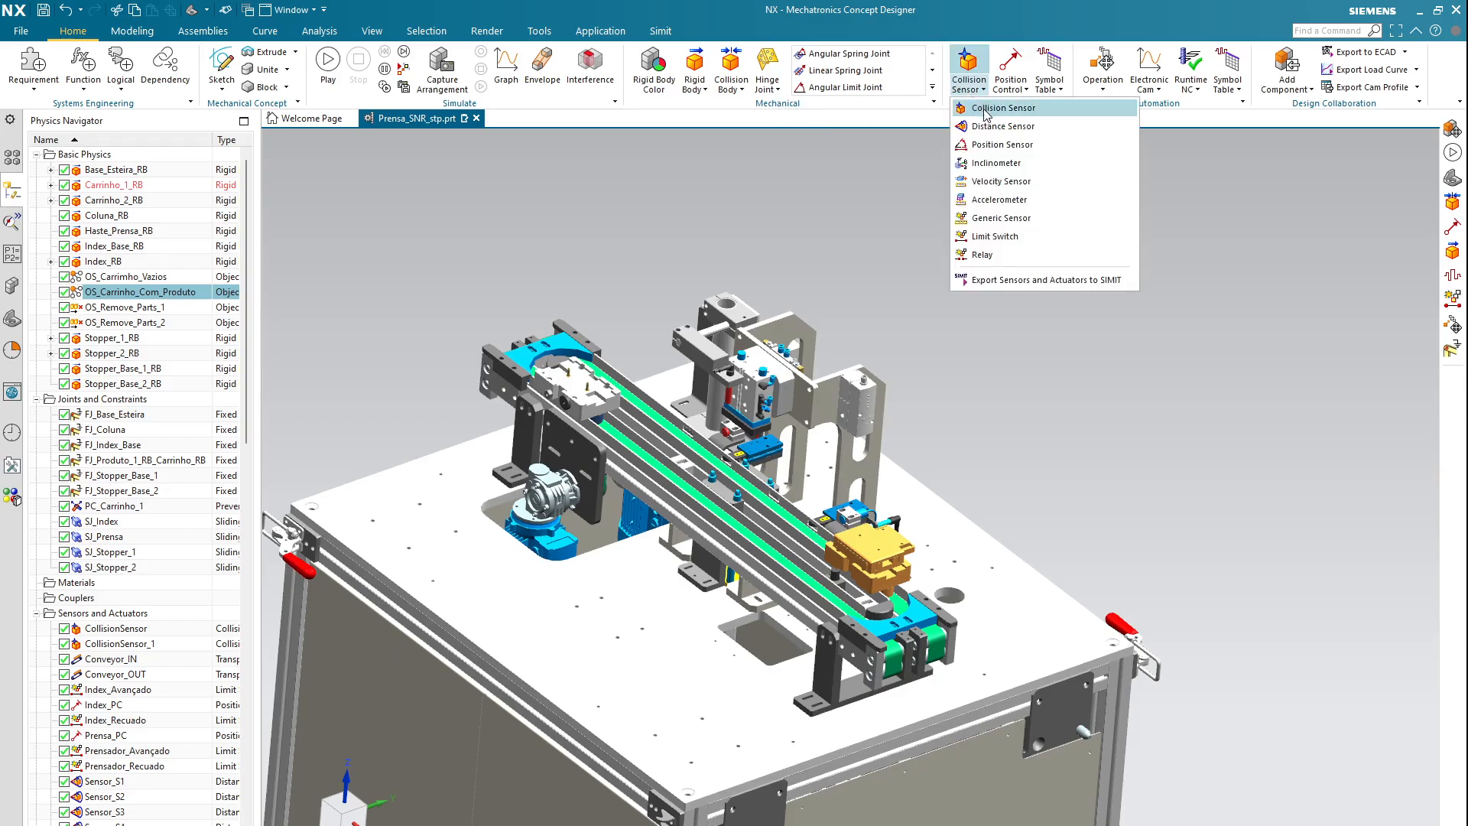
left_click(986, 108)
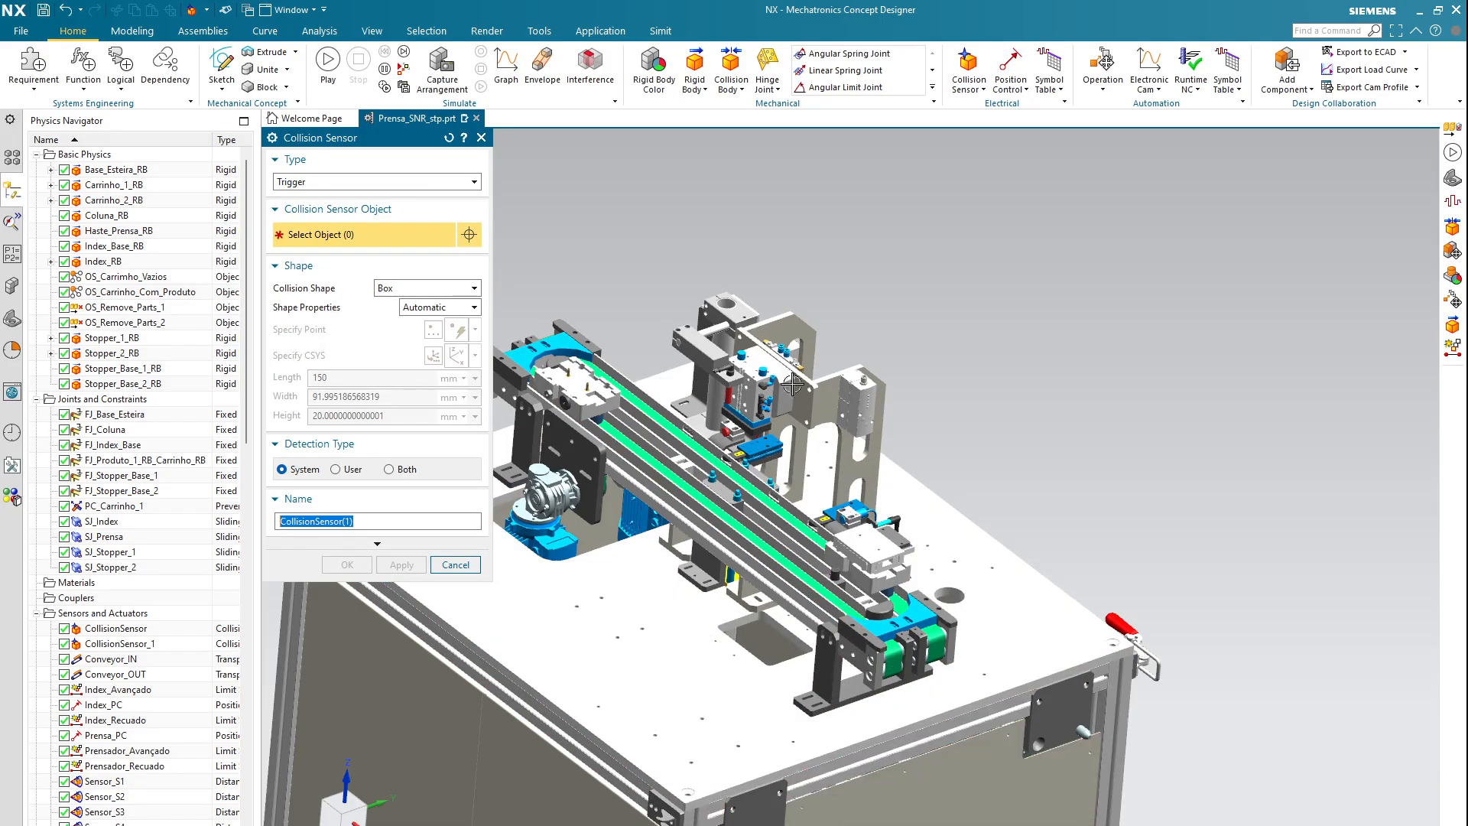
left_click(453, 564)
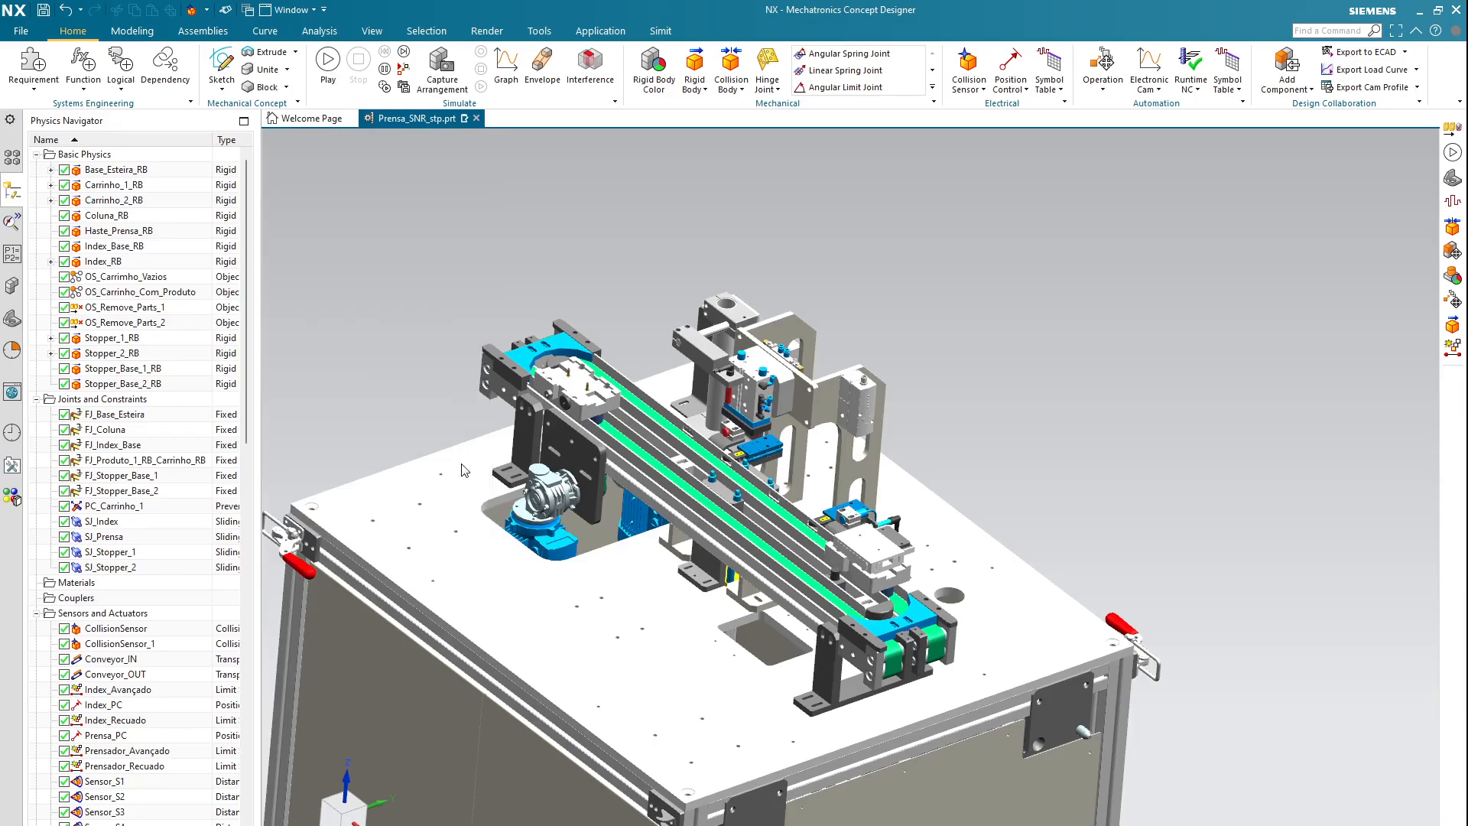
- Review the CollisionSensor definition on the conveyor end plate, including its type and collision shape, and accept it as a Trigger with a Box shape
left_click(118, 629)
double_click(118, 630)
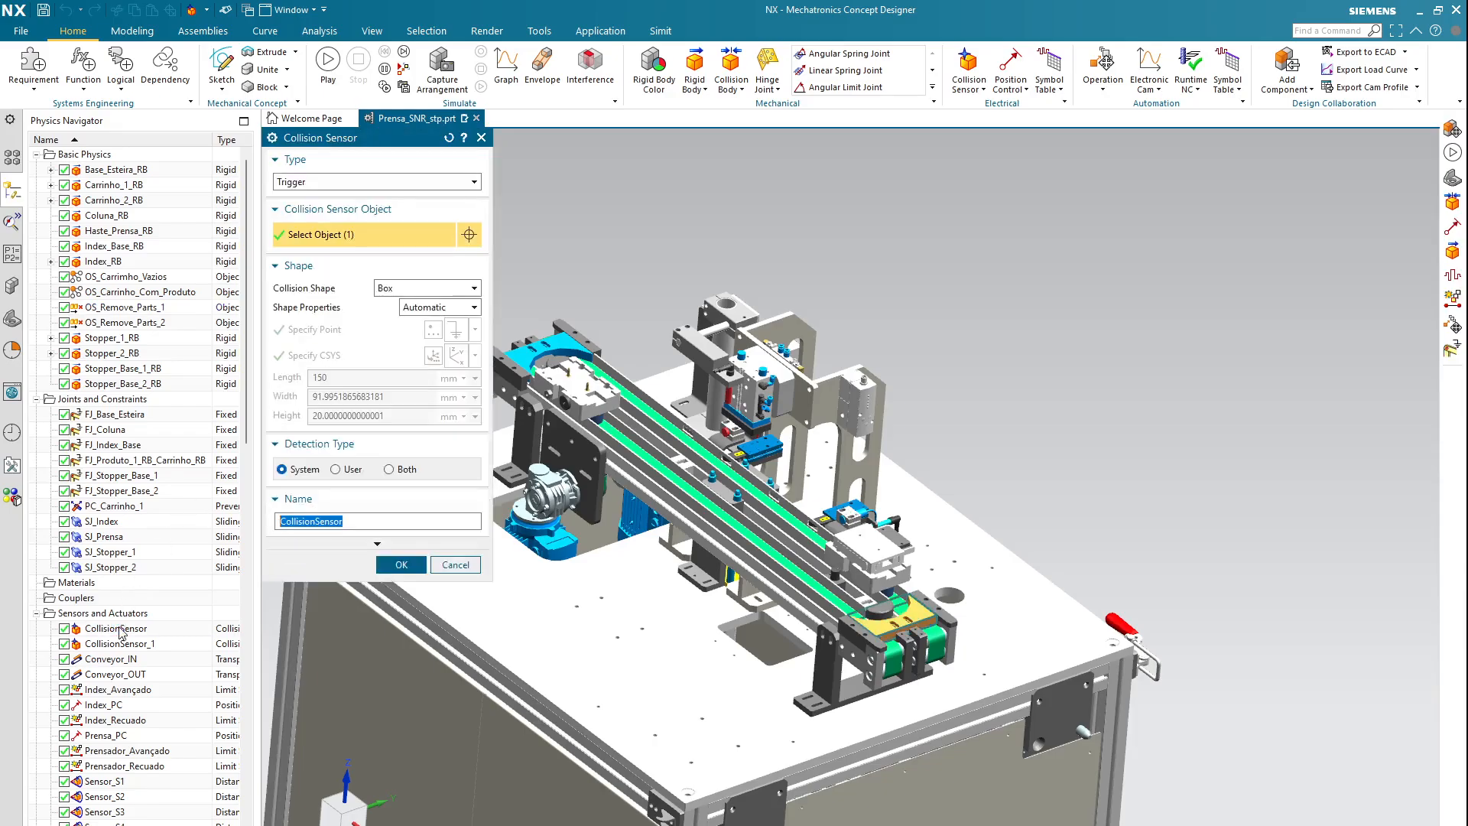
scroll(871, 573, "up", 5)
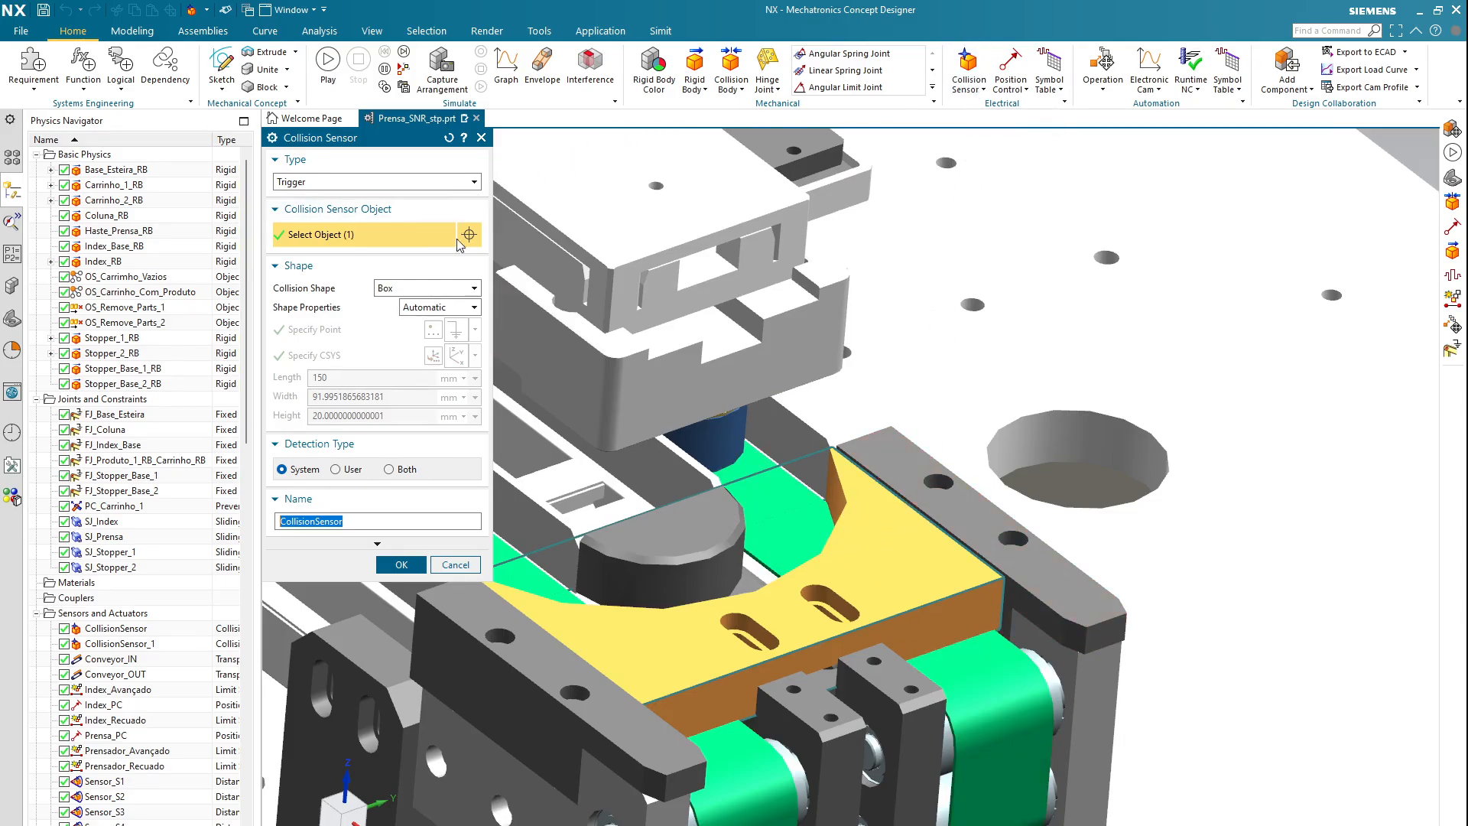
left_click(474, 290)
left_click(474, 292)
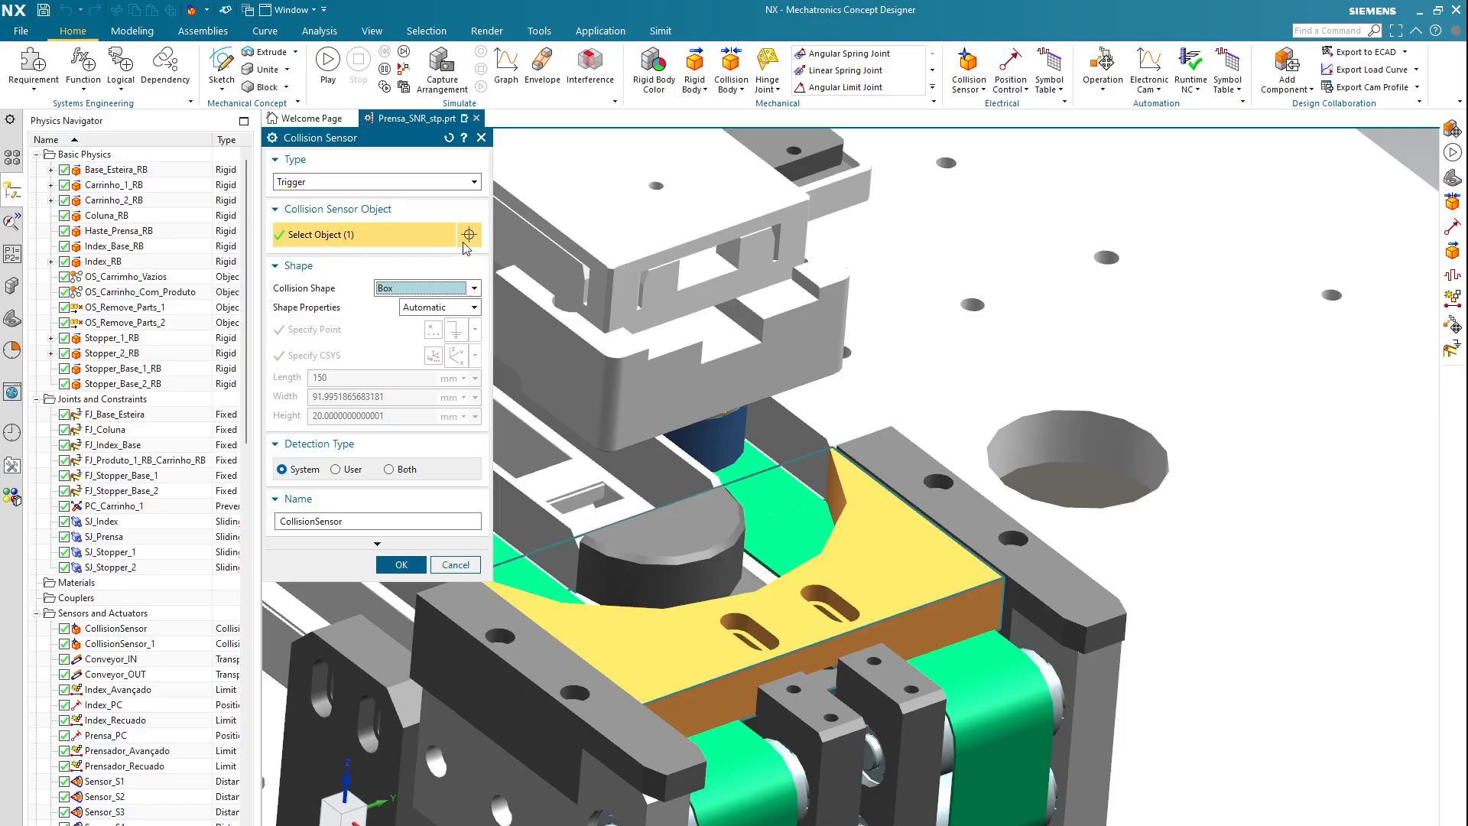
left_click(469, 188)
left_click(469, 189)
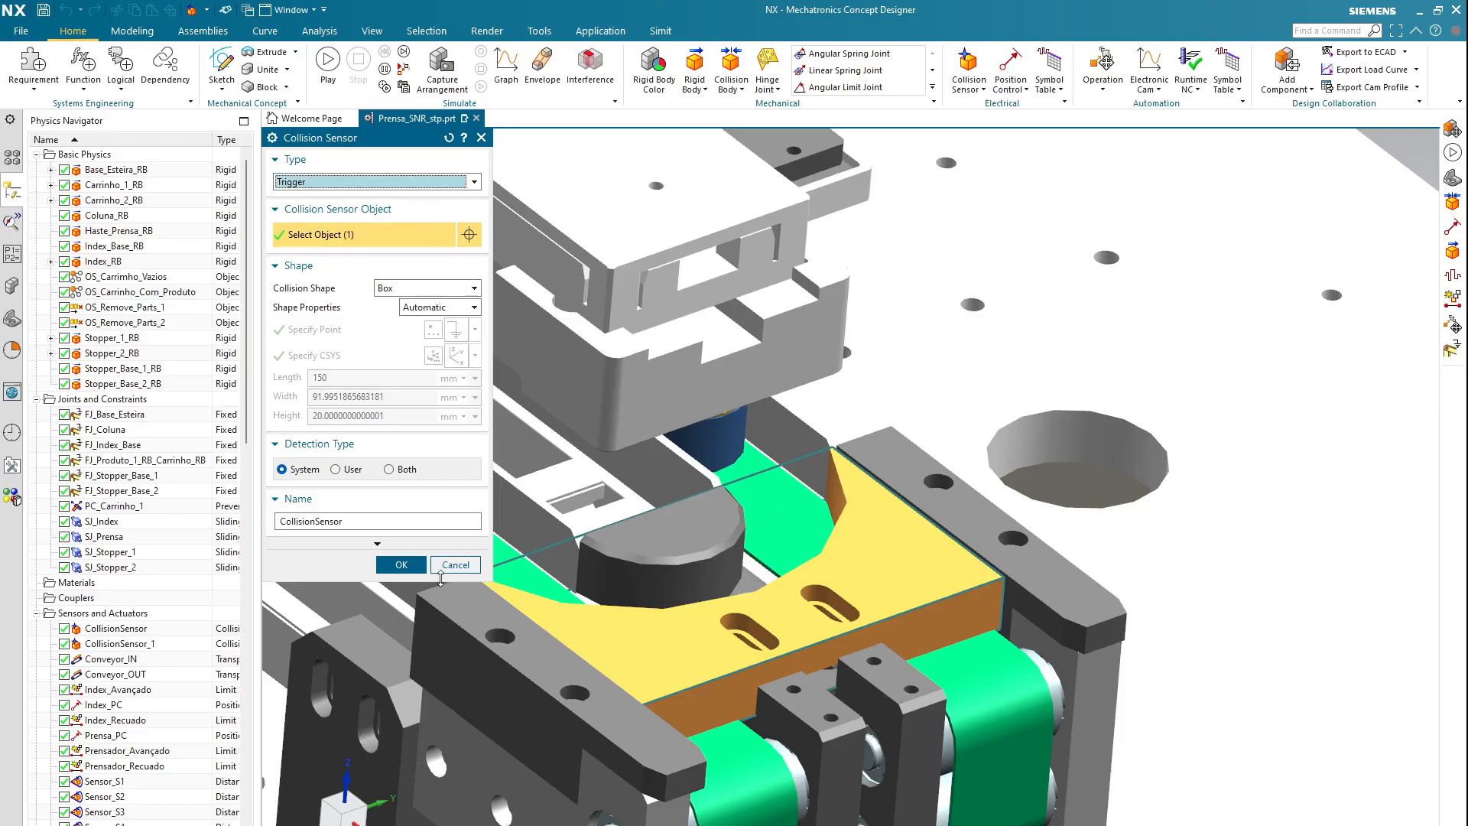
left_click(399, 564)
- Check which plate CollisionSensor_1 uses at the opposite conveyor end and accept its definition
double_click(167, 644)
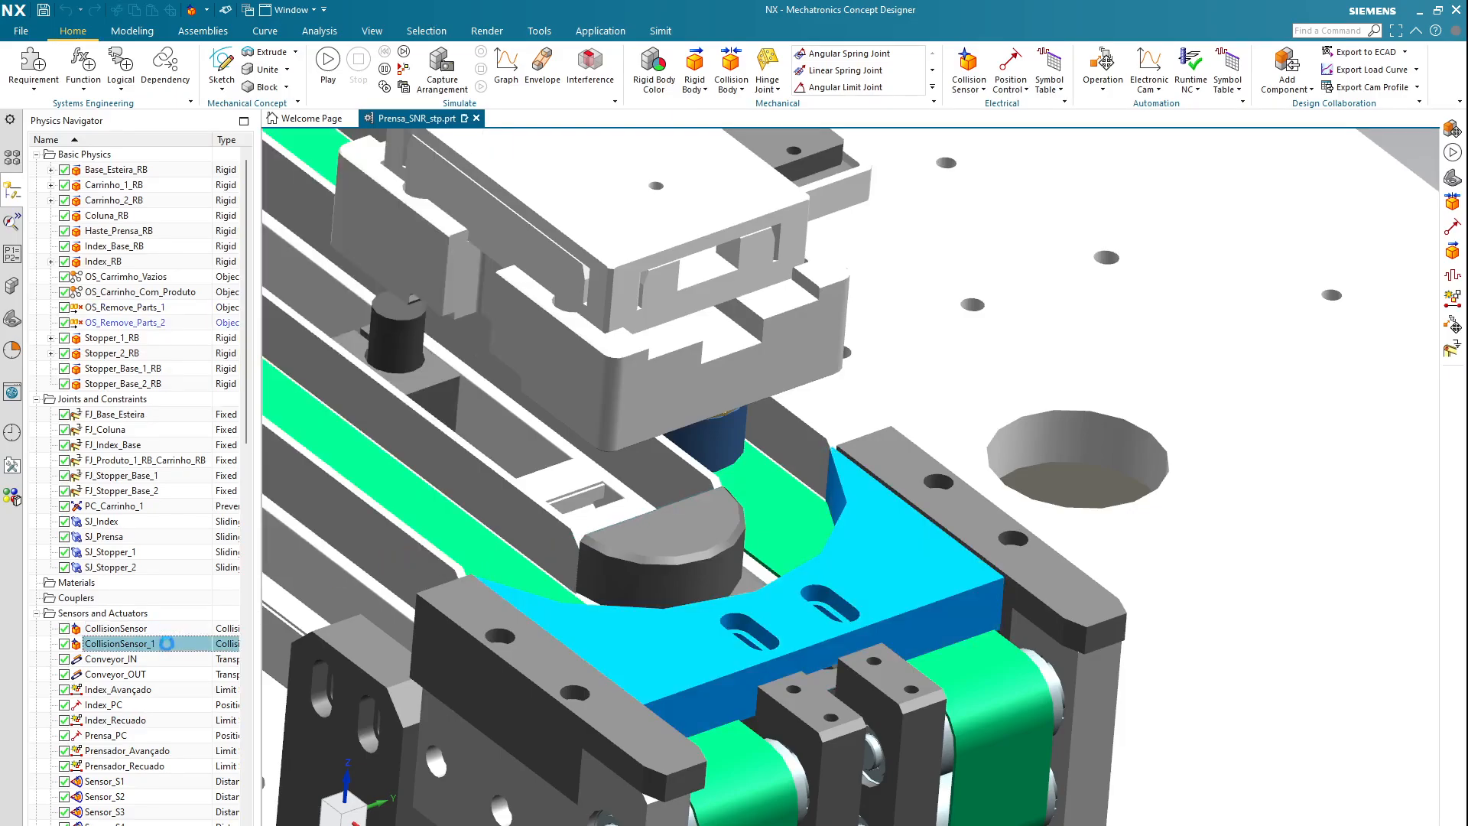
scroll(613, 393, "down", 8)
scroll(612, 393, "up", 5)
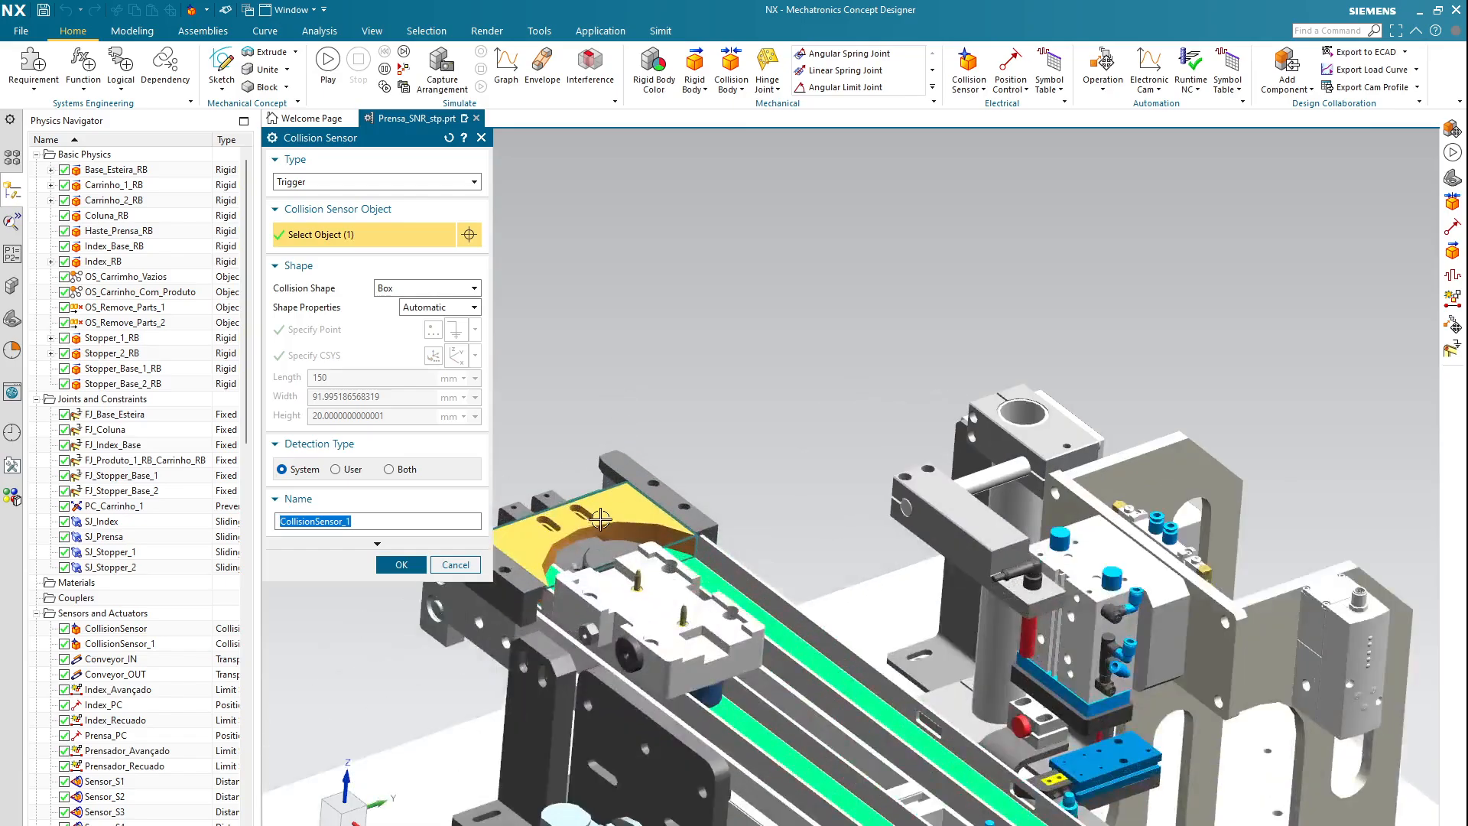
left_click(399, 564)
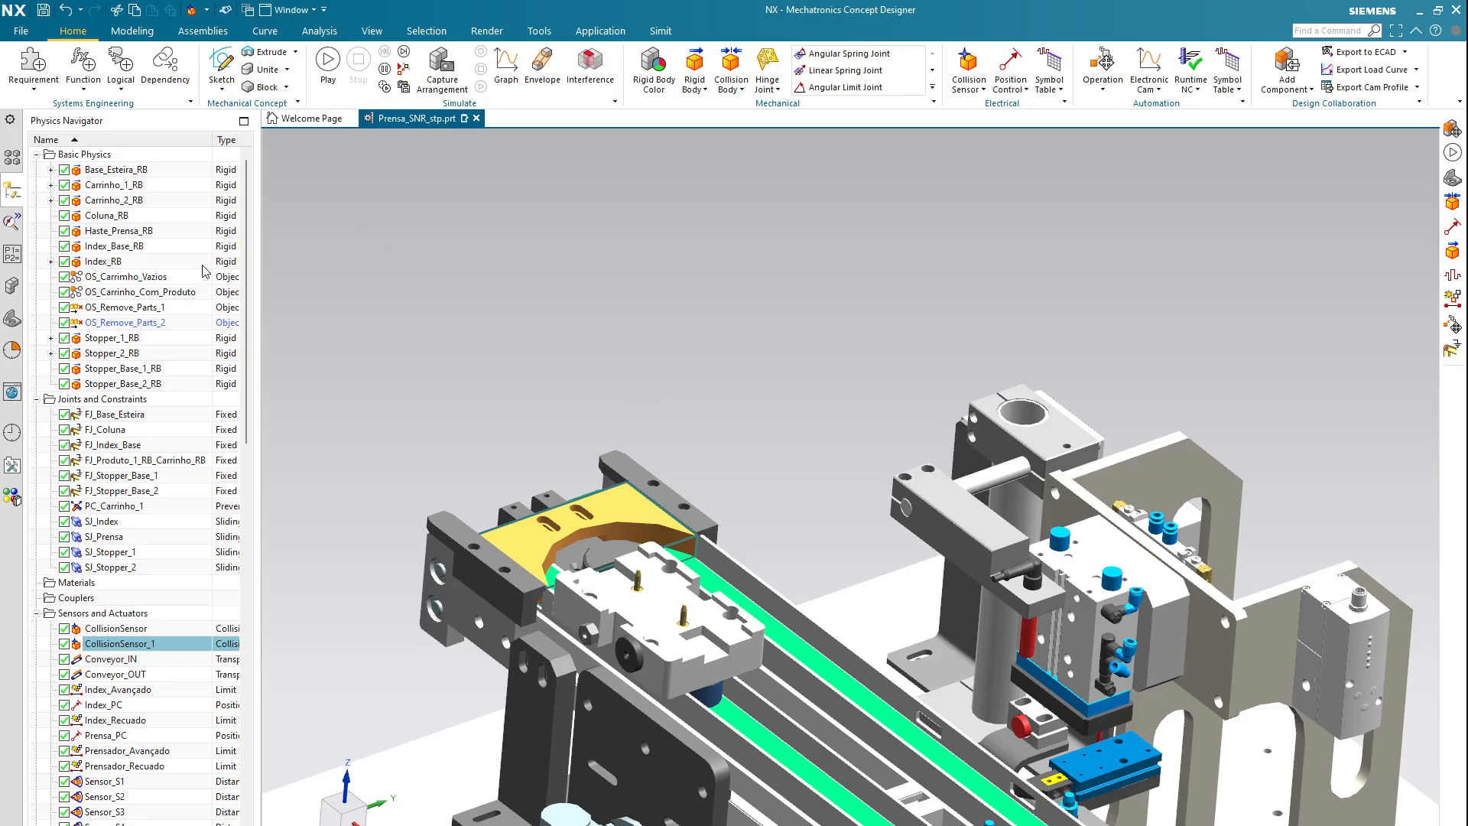
- Review the OS_Remove_Parts_1 object sink's trigger sensor and source options, and accept it with sources set to Any
double_click(141, 307)
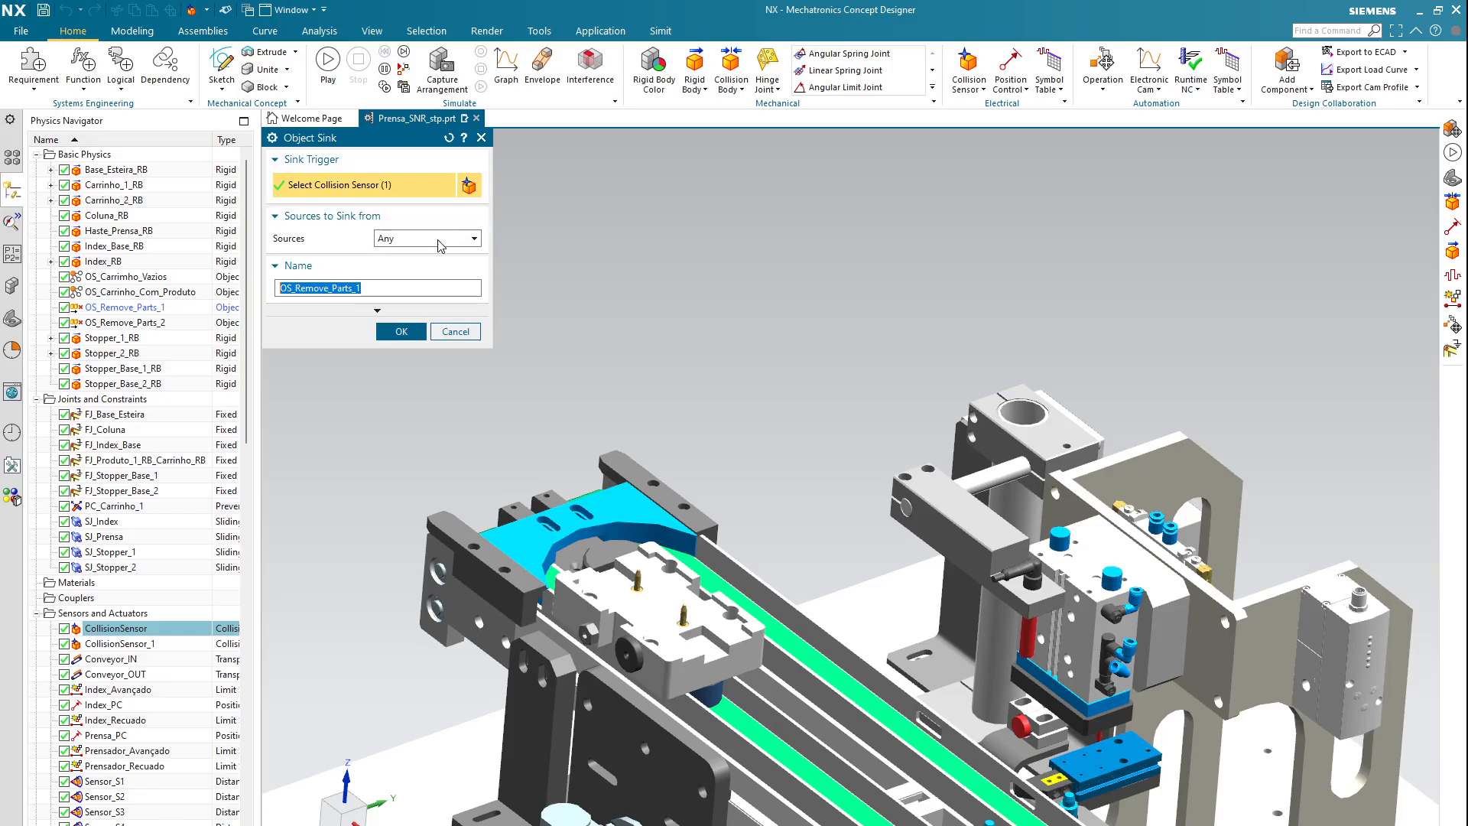
left_click(469, 240)
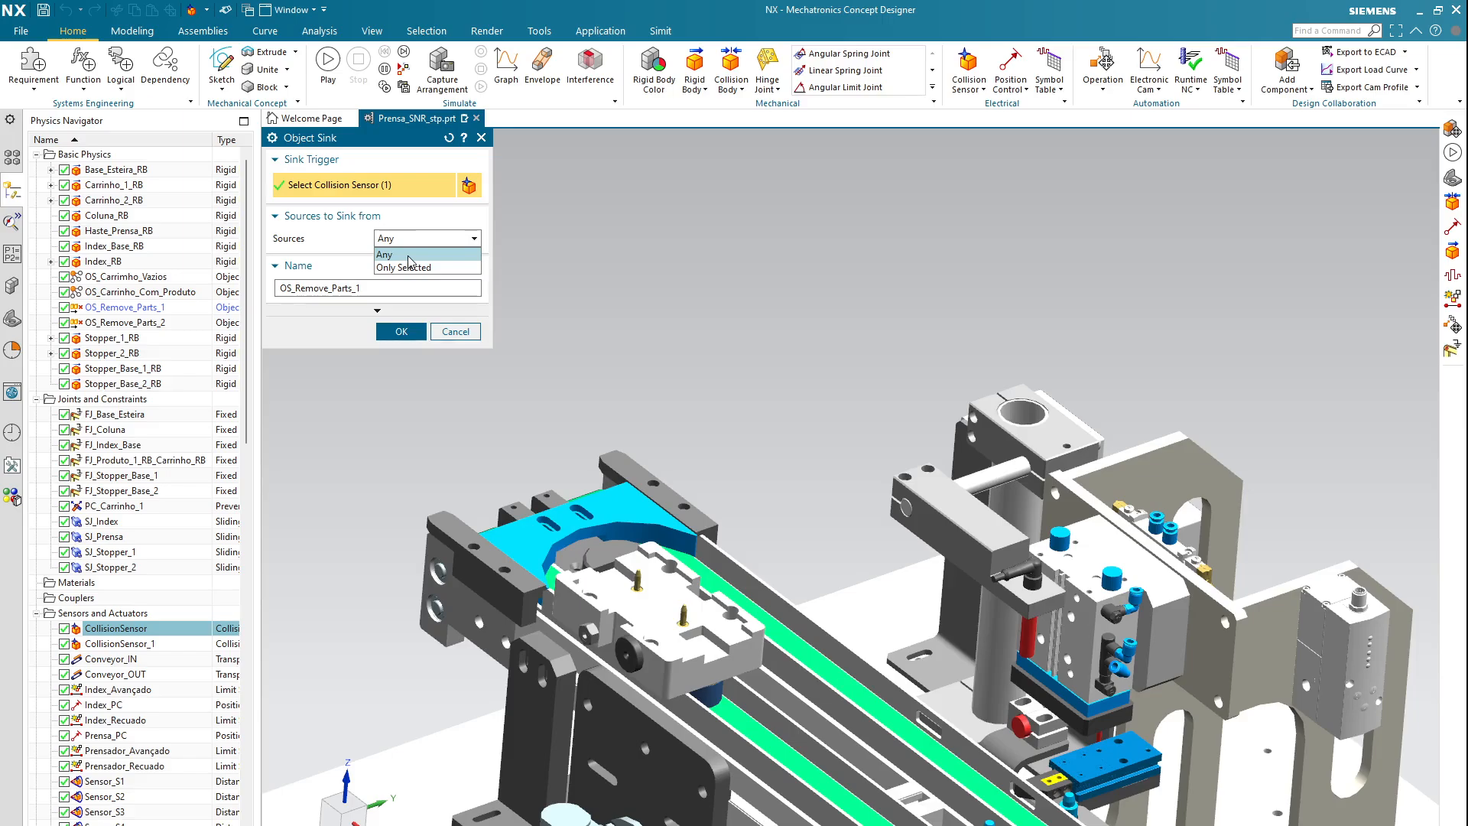
left_click(354, 254)
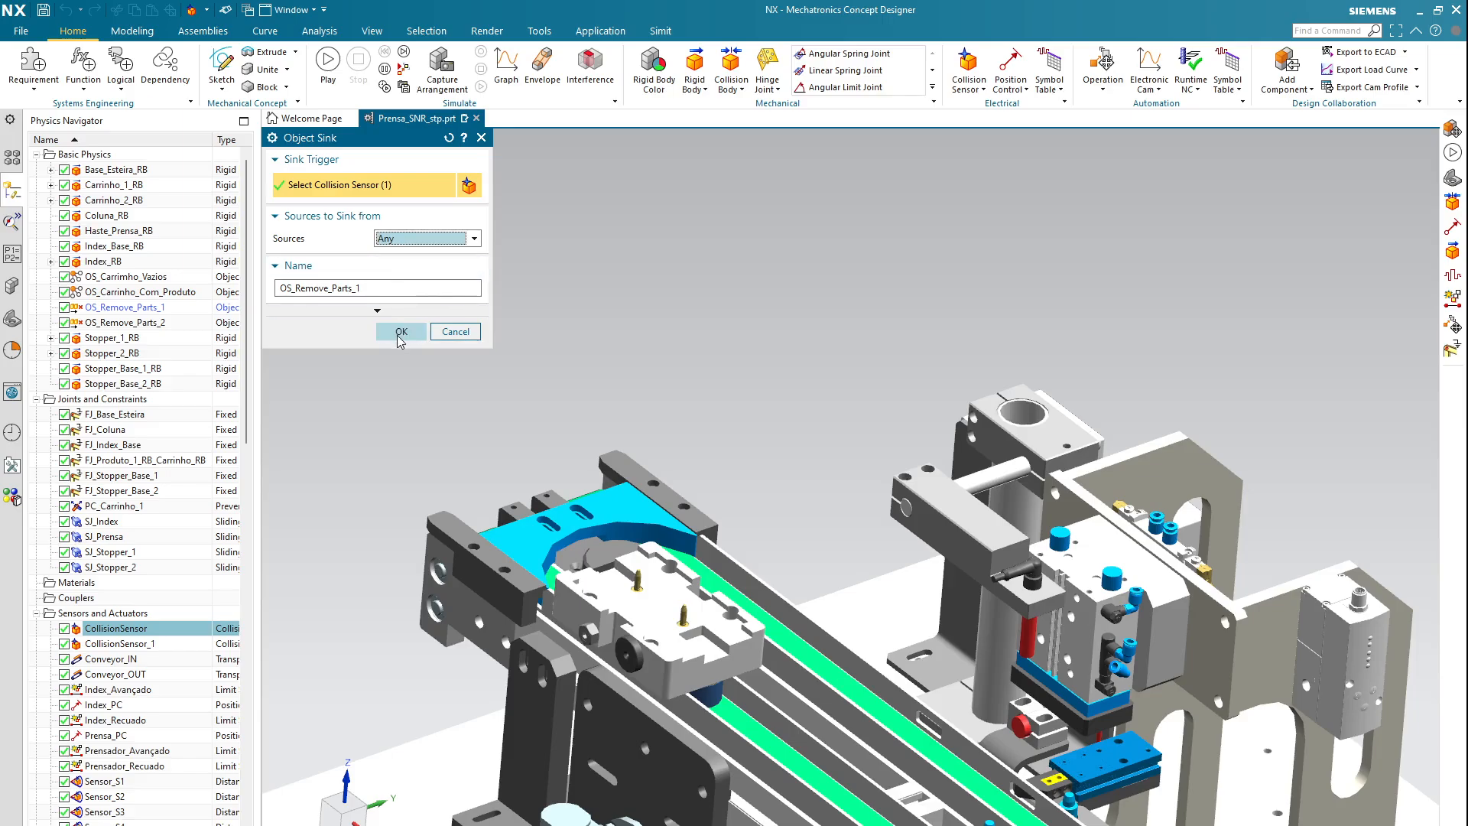
left_click(399, 331)
- Check the collision sensor assigned to the OS_Remove_Parts_2 object sink, accept the definition and look over the conveyor
double_click(163, 322)
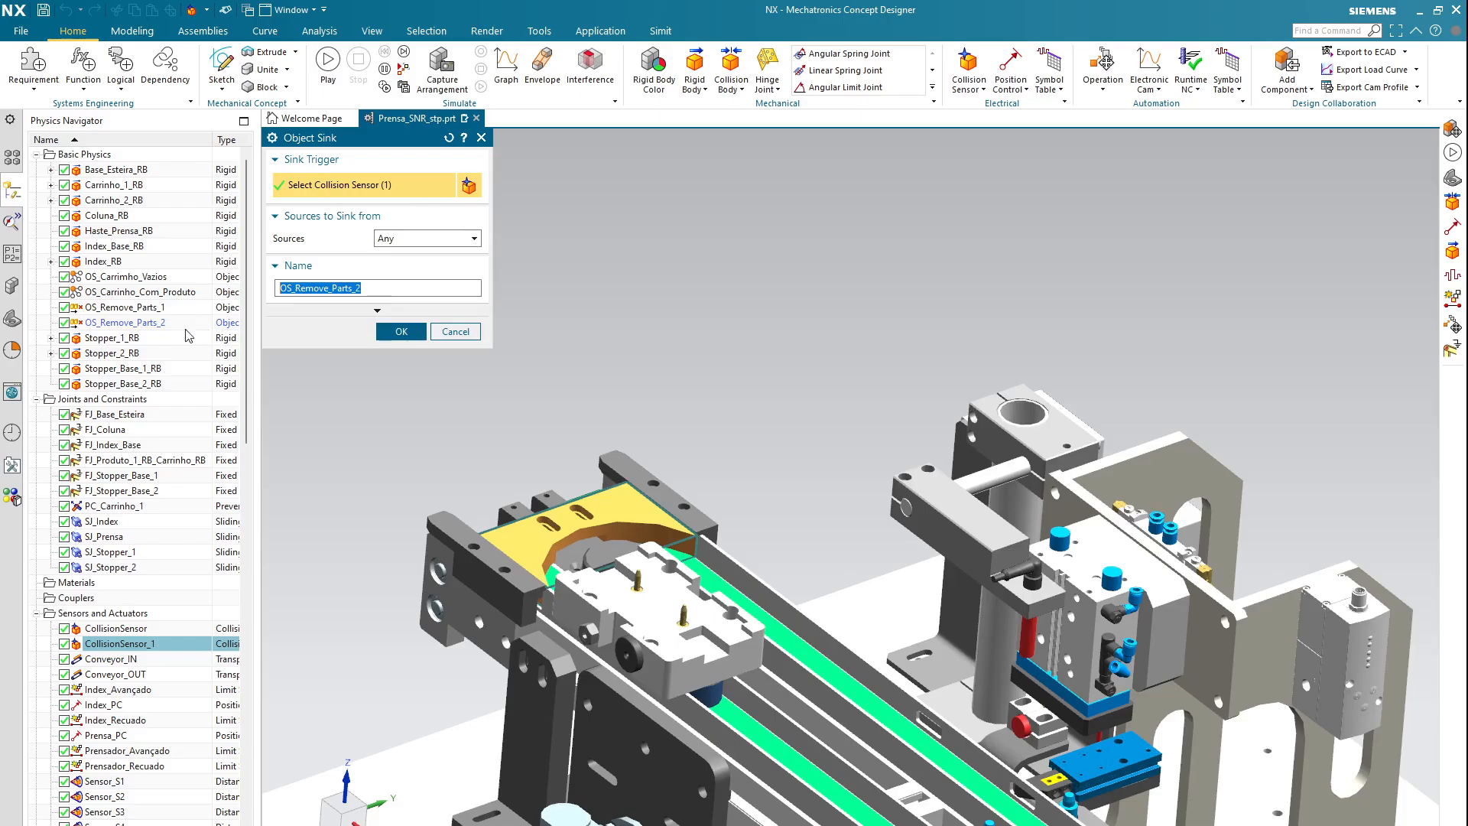
left_click(400, 331)
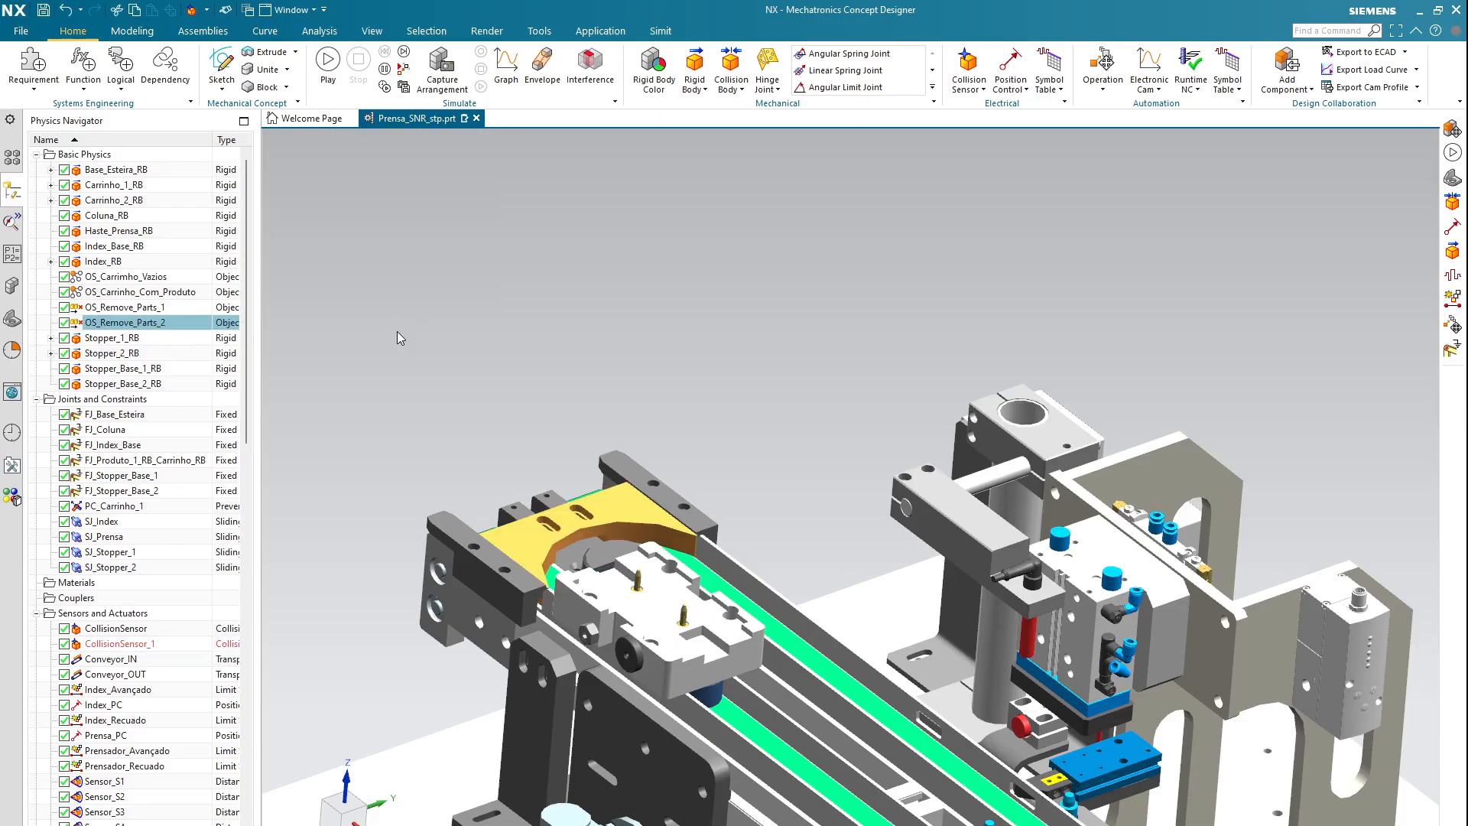
scroll(567, 374, "down", 5)
scroll(567, 376, "down", 1)
scroll(646, 413, "up", 4)
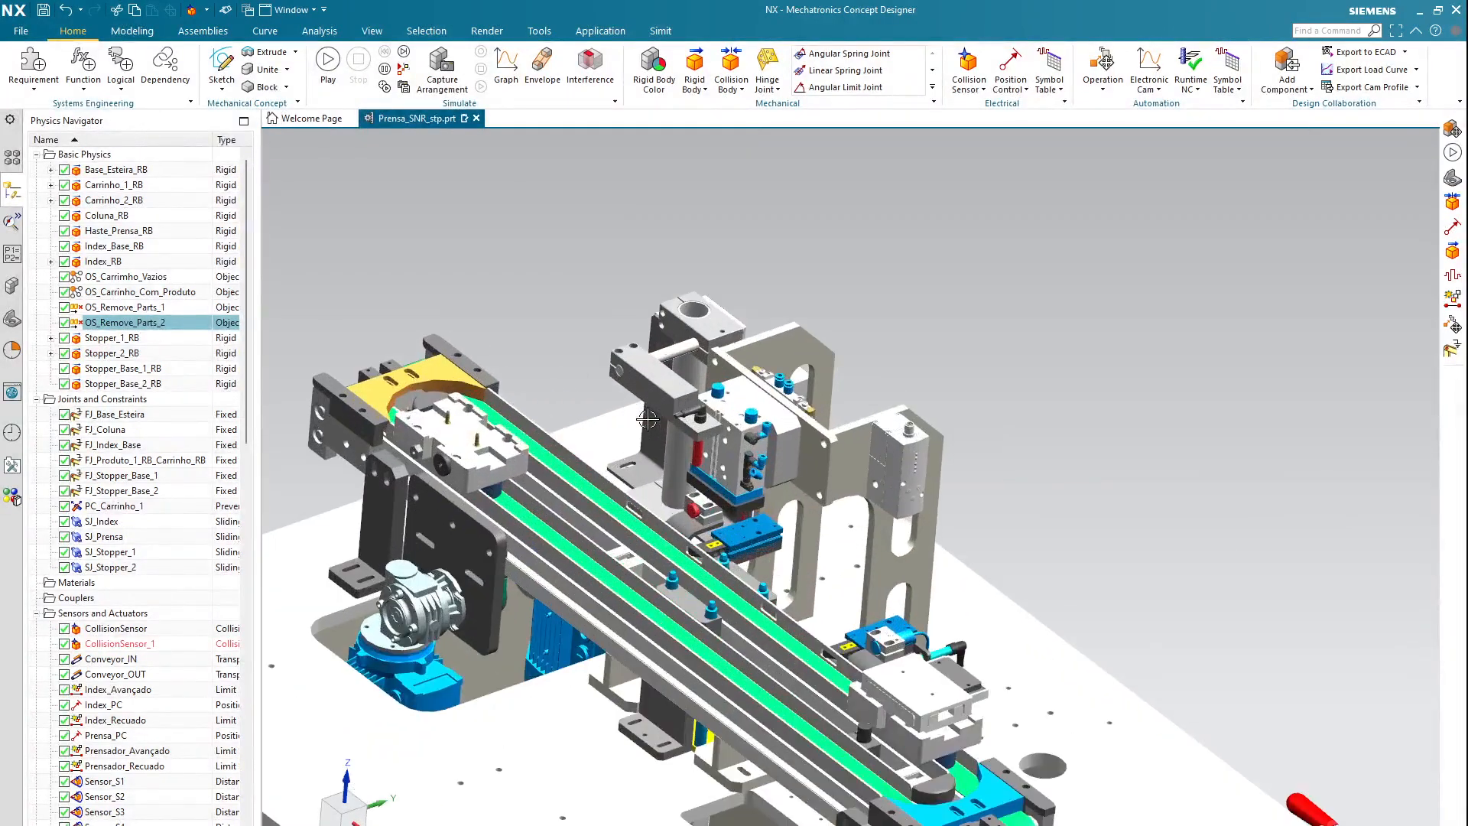
middle_click_drag(646, 414, 634, 397)
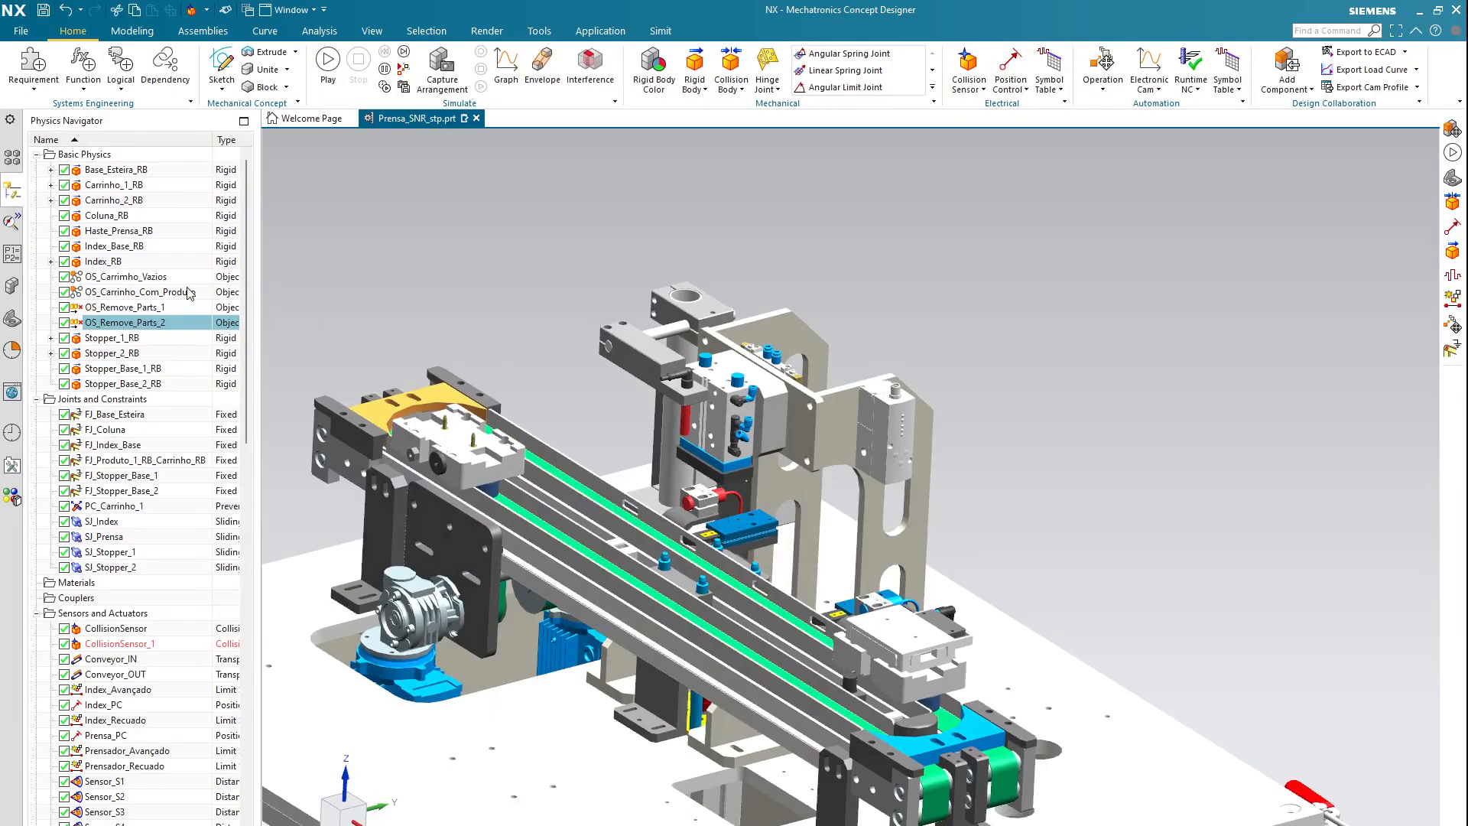